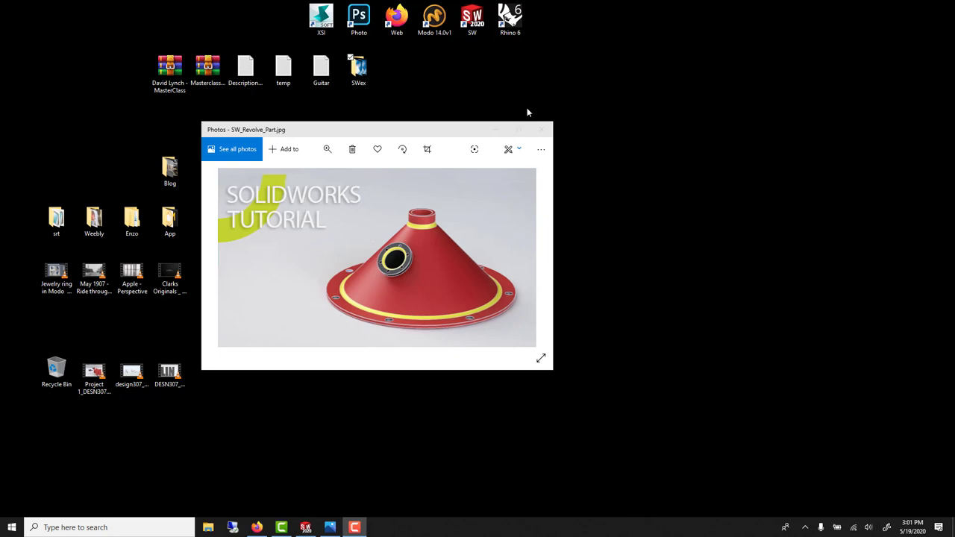
# - Switch to SOLIDWORKS and open Sketch1 of the Revolve1 feature to examine the cone's revolved profile, leaving it unchanged
pyautogui.click(305, 527)
pyautogui.moveTo(664, 305); pyautogui.dragTo(619, 206, button='middle')
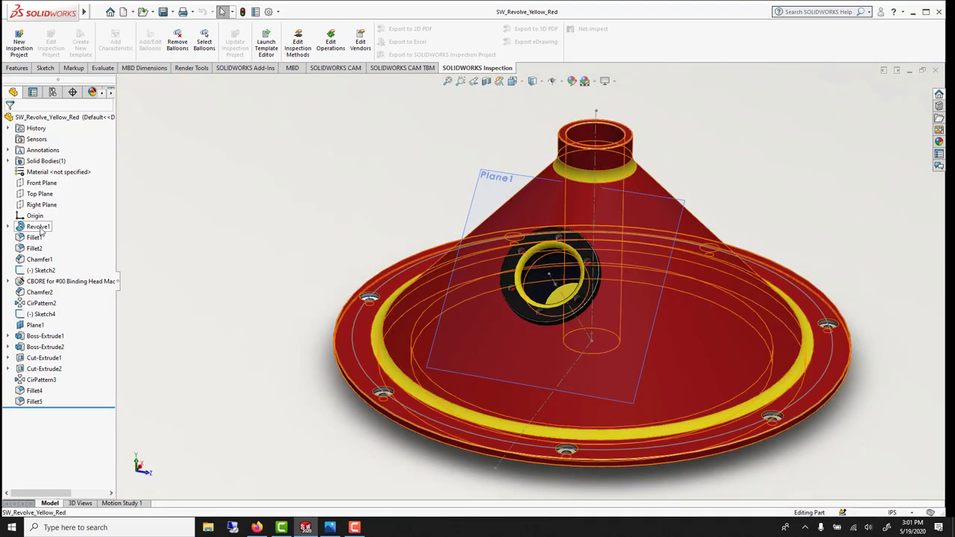
pyautogui.click(9, 226)
pyautogui.click(33, 237)
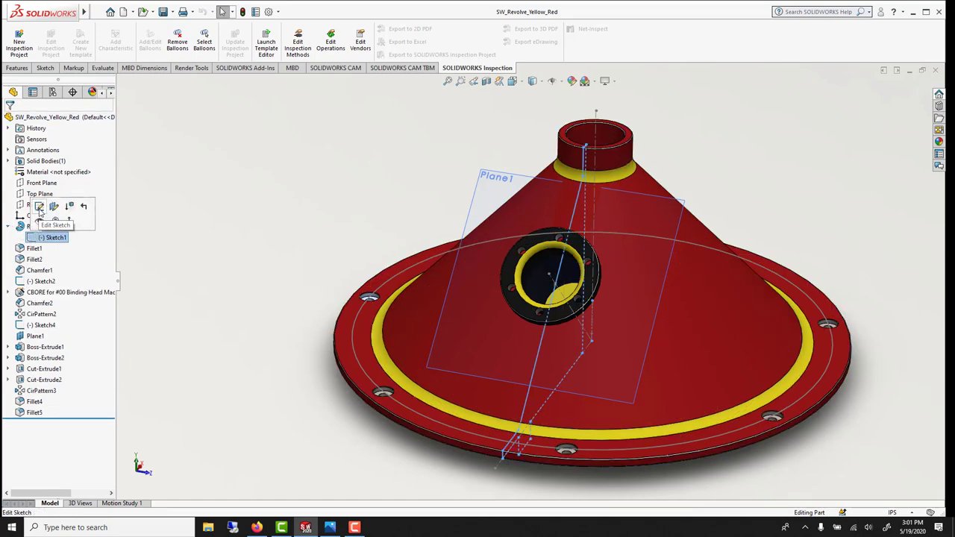
pyautogui.click(39, 211)
pyautogui.moveTo(512, 313)
pyautogui.mouseDown(button='middle')
pyautogui.moveTo(482, 288)
pyautogui.moveTo(439, 273)
pyautogui.mouseUp(button='middle')
pyautogui.hotkey('ctrl', 'a')
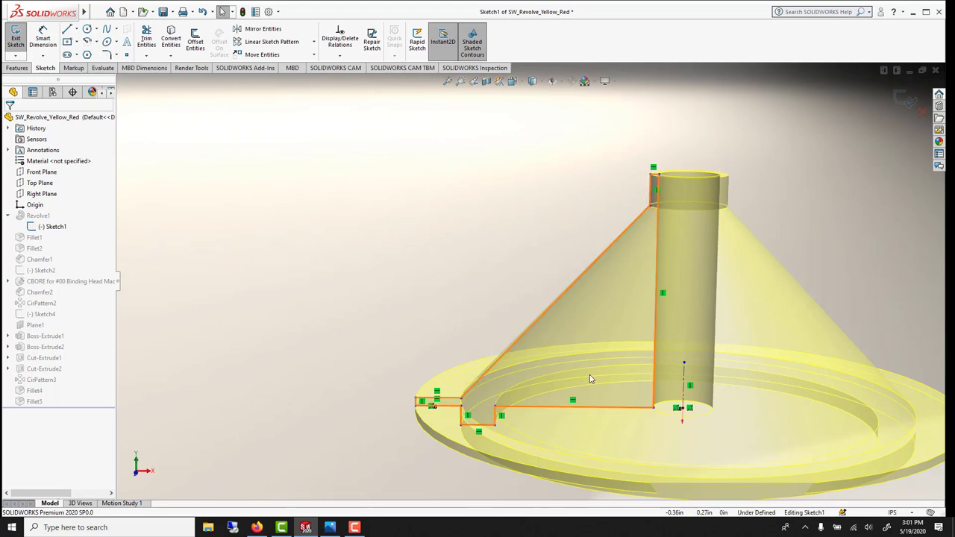
pyautogui.press('Escape')
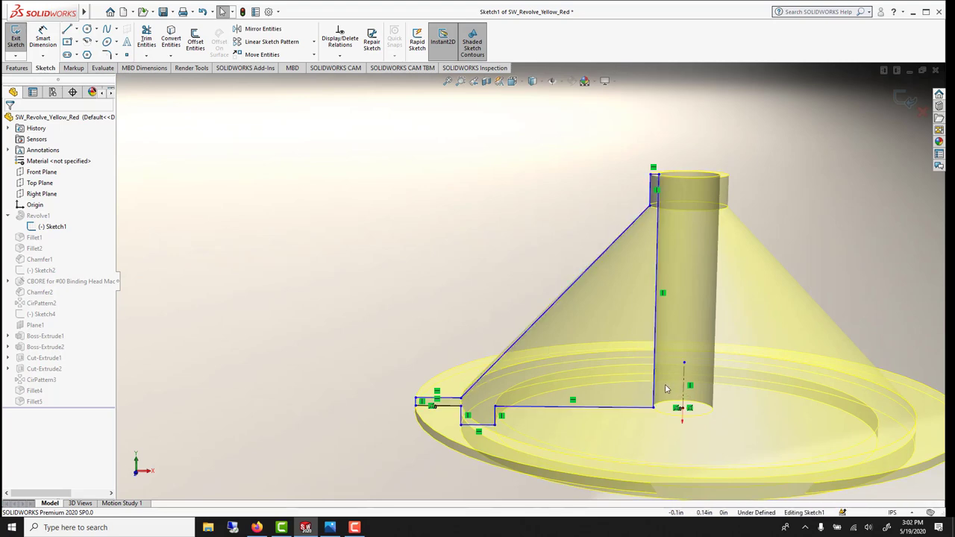
pyautogui.press('f')
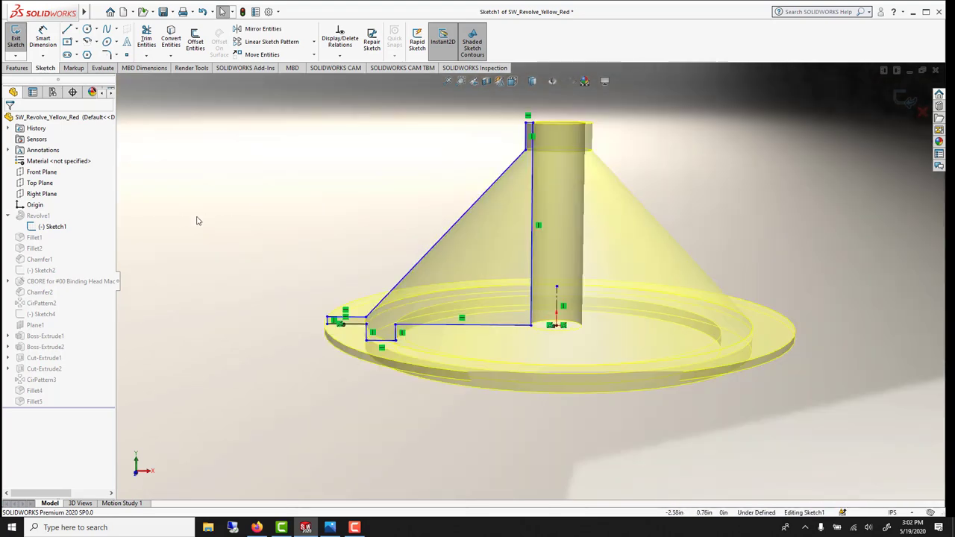
pyautogui.click(901, 98)
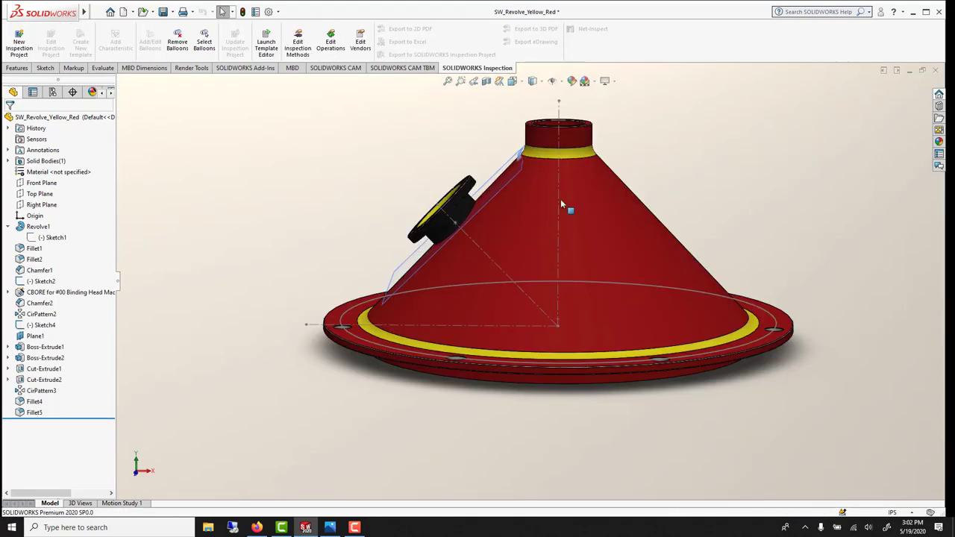
# - Examine the side flange on the cone and the definition of Boss-Extrude1, including its Direction 2 offset-from-surface settings, without applying changes
pyautogui.moveTo(589, 267); pyautogui.dragTo(638, 313, button='middle')
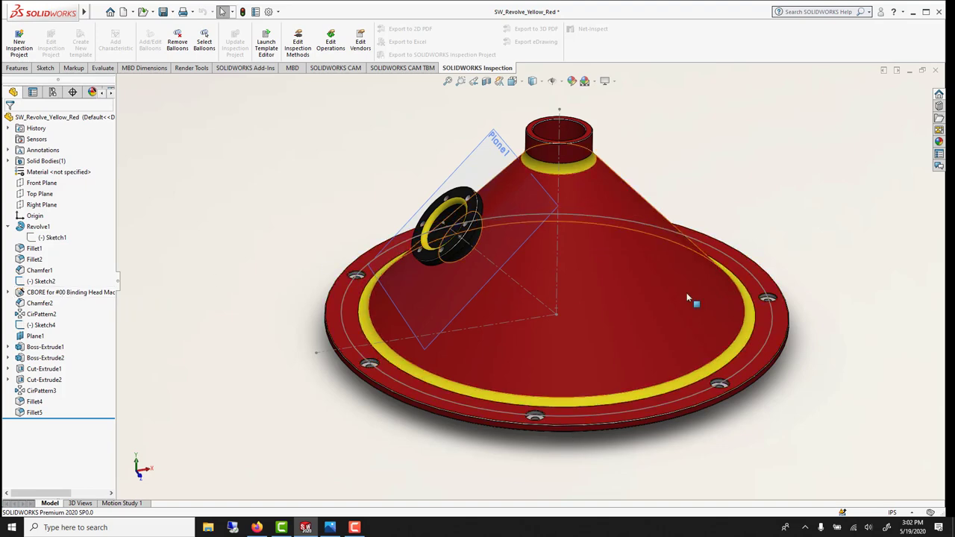
pyautogui.moveTo(690, 297); pyautogui.dragTo(695, 130, button='middle')
pyautogui.scroll(-3, 695, 131)
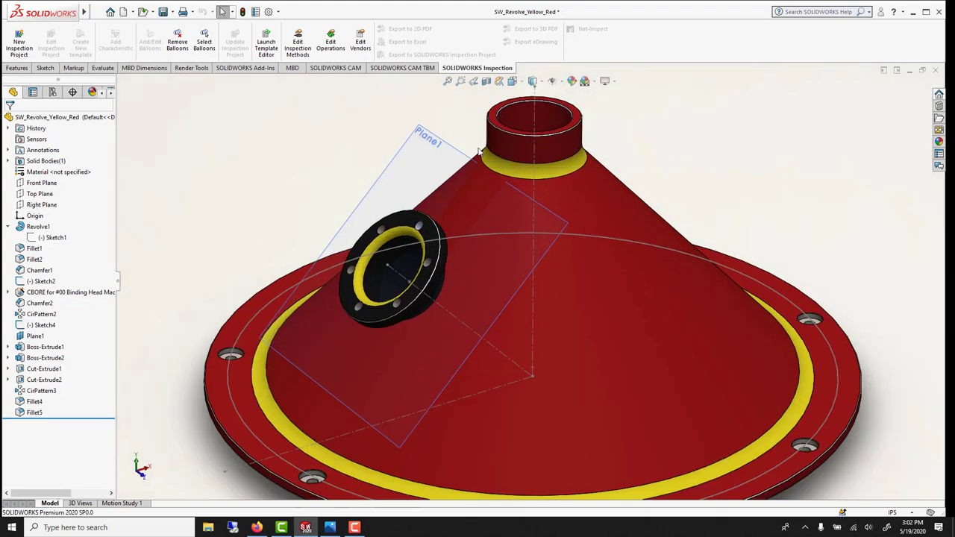
pyautogui.moveTo(388, 385); pyautogui.dragTo(286, 290, button='middle')
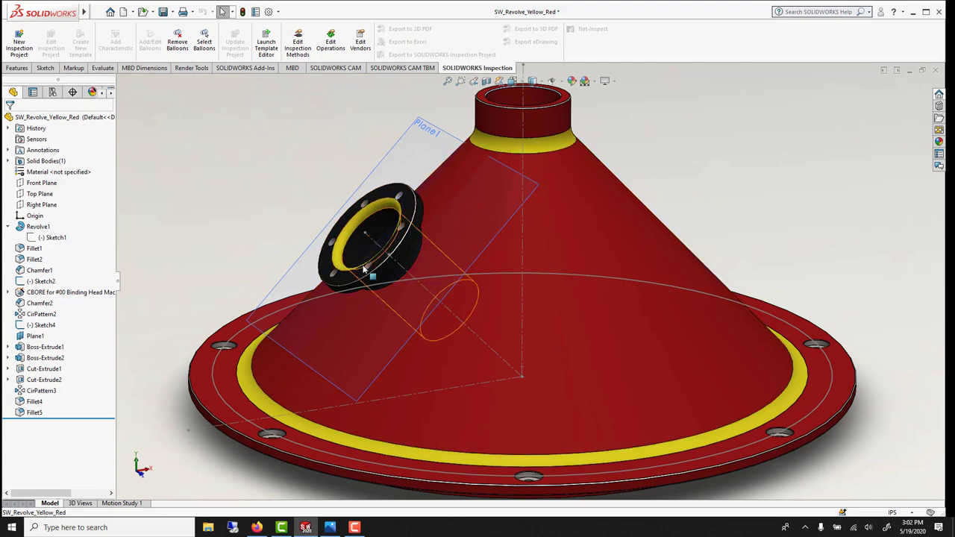
pyautogui.moveTo(372, 260); pyautogui.dragTo(340, 206, button='middle')
pyautogui.scroll(-10, 382, 224)
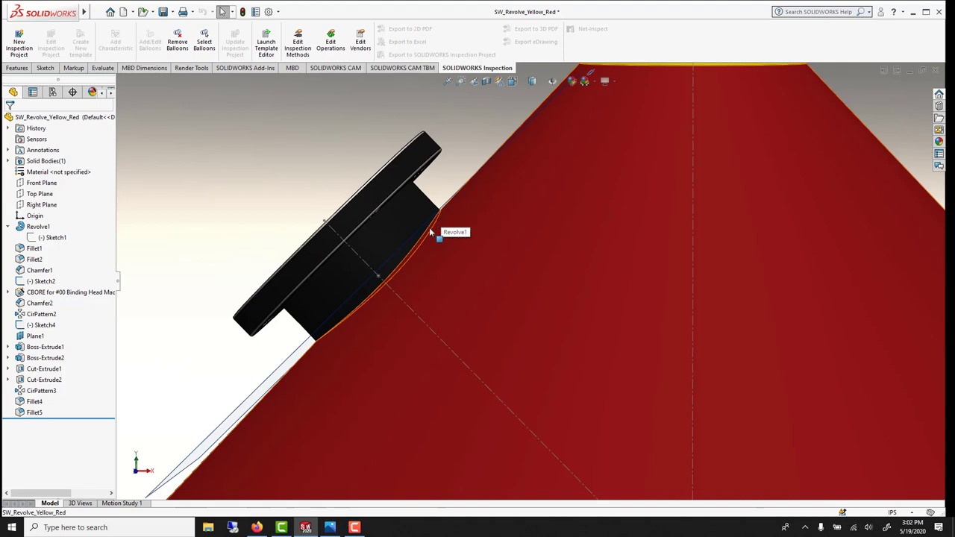
pyautogui.click(32, 348)
pyautogui.click(44, 322)
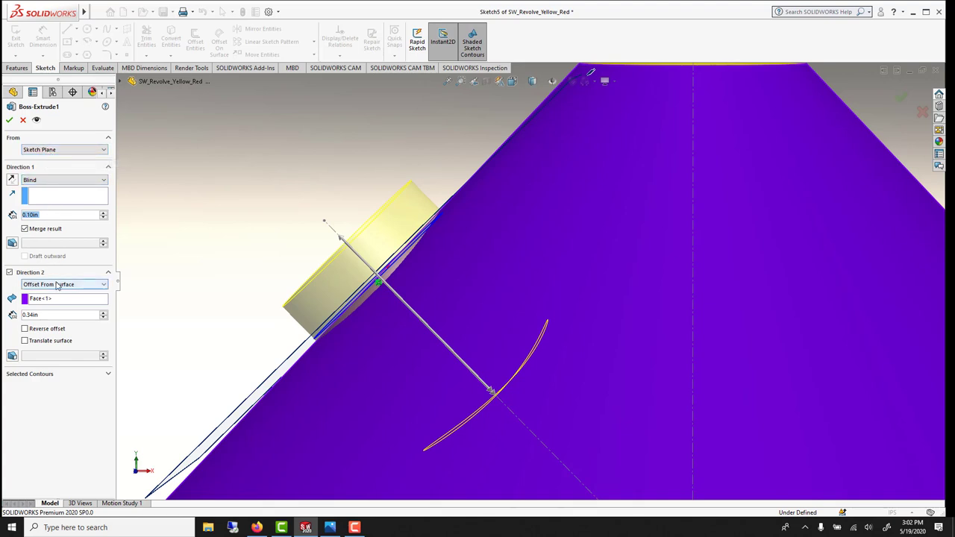
pyautogui.click(337, 276)
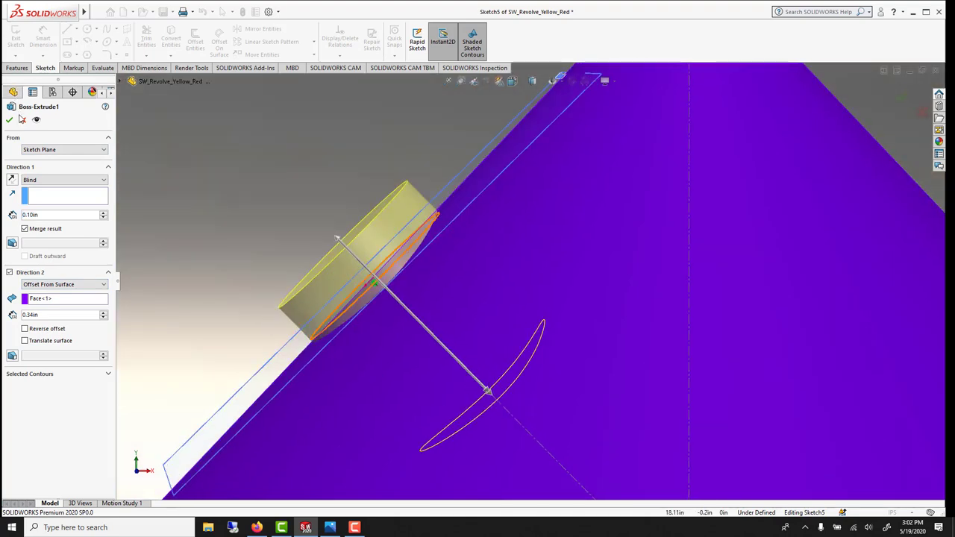
pyautogui.click(22, 119)
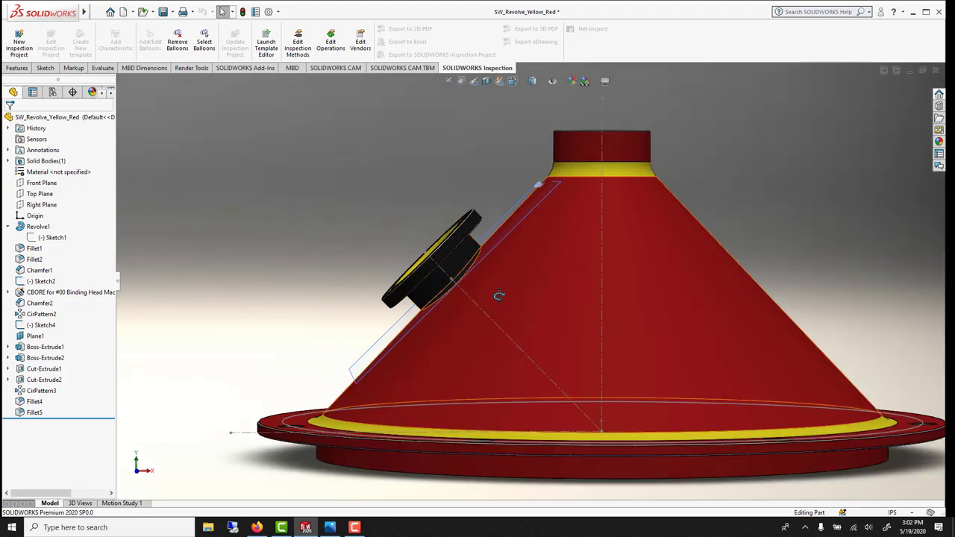
# - Close the SW_Revolve_Yellow_Red part without saving its changes
pyautogui.moveTo(498, 291); pyautogui.dragTo(569, 340, button='middle')
pyautogui.scroll(-1, 568, 340)
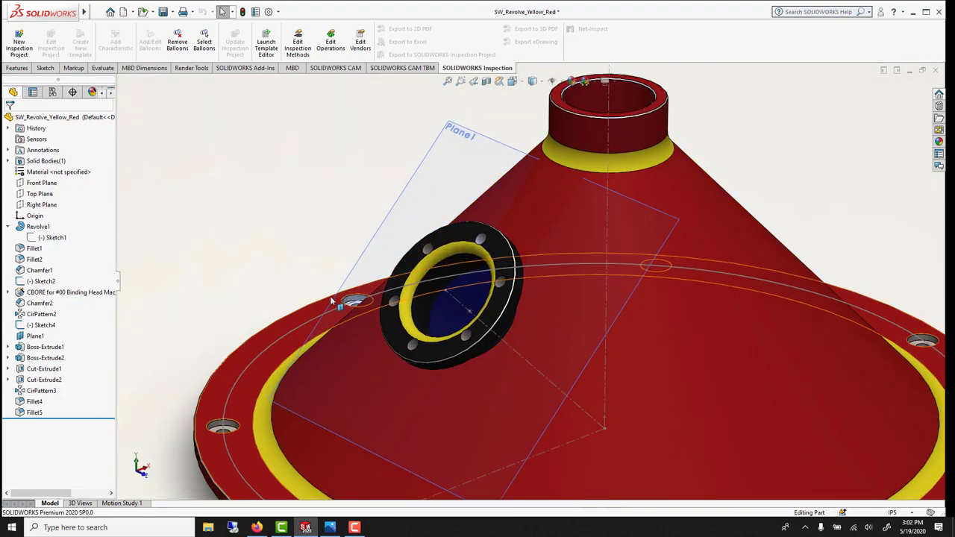
pyautogui.scroll(3, 614, 351)
pyautogui.moveTo(611, 259); pyautogui.dragTo(210, 387, button='middle')
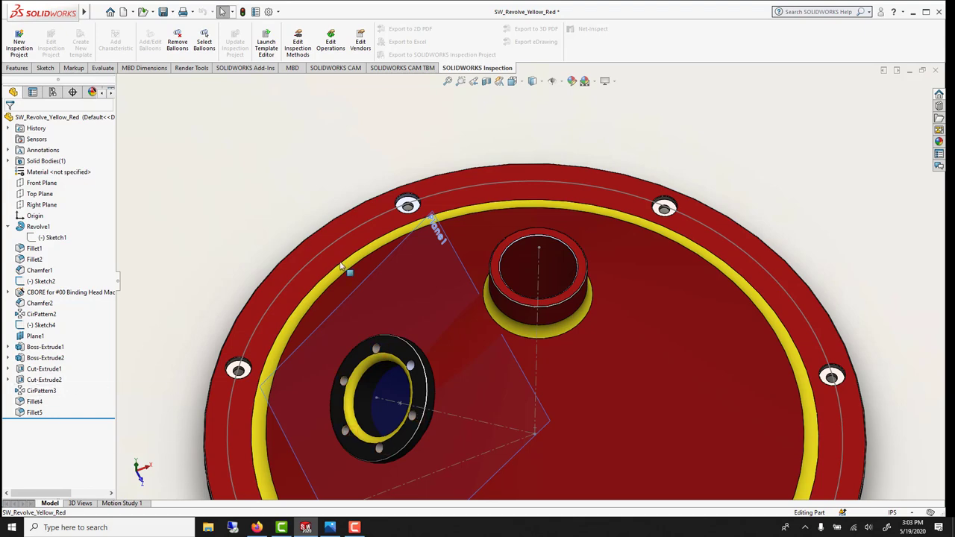
pyautogui.moveTo(490, 405); pyautogui.dragTo(561, 360, button='middle')
pyautogui.click(935, 70)
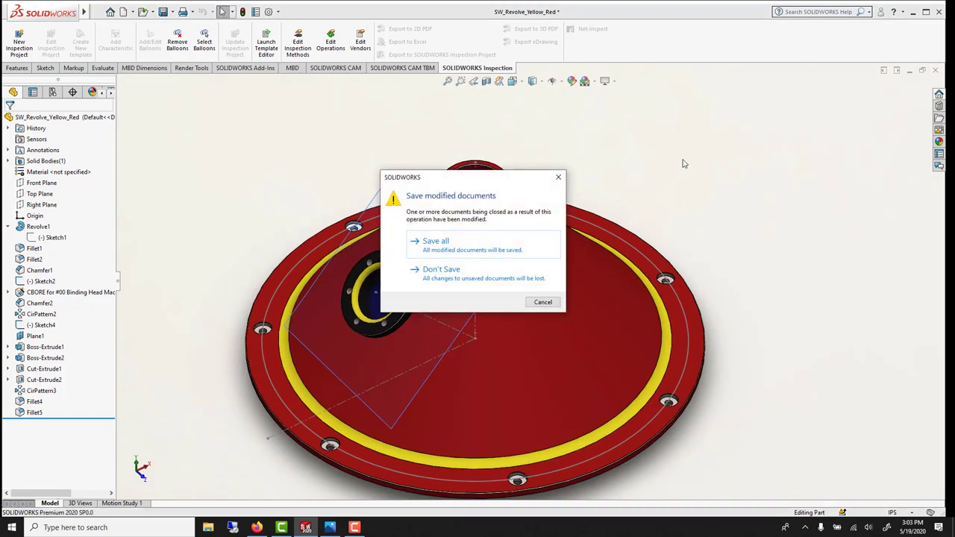
pyautogui.click(462, 272)
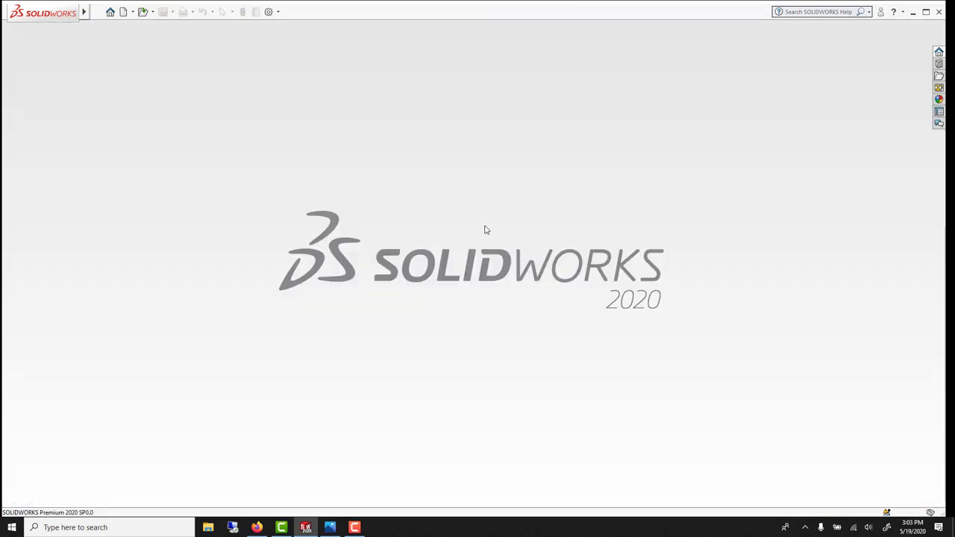
# - Create a new part and start a sketch on the Front Plane
pyautogui.click(123, 11)
pyautogui.click(401, 384)
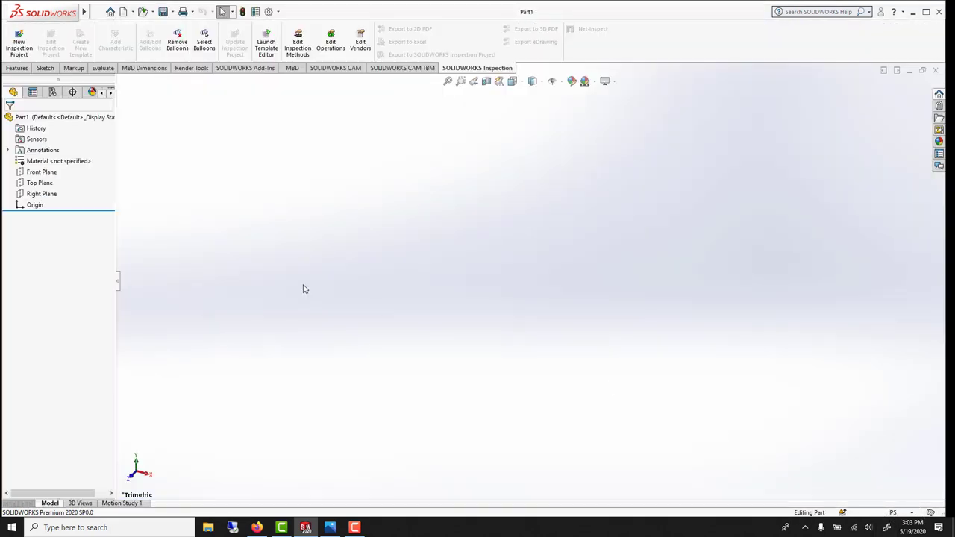
pyautogui.click(39, 174)
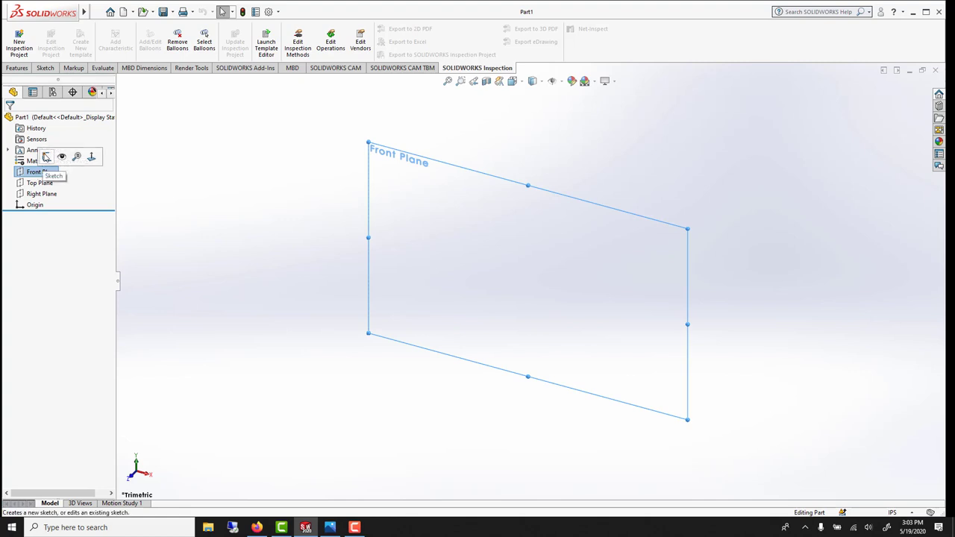
pyautogui.click(46, 156)
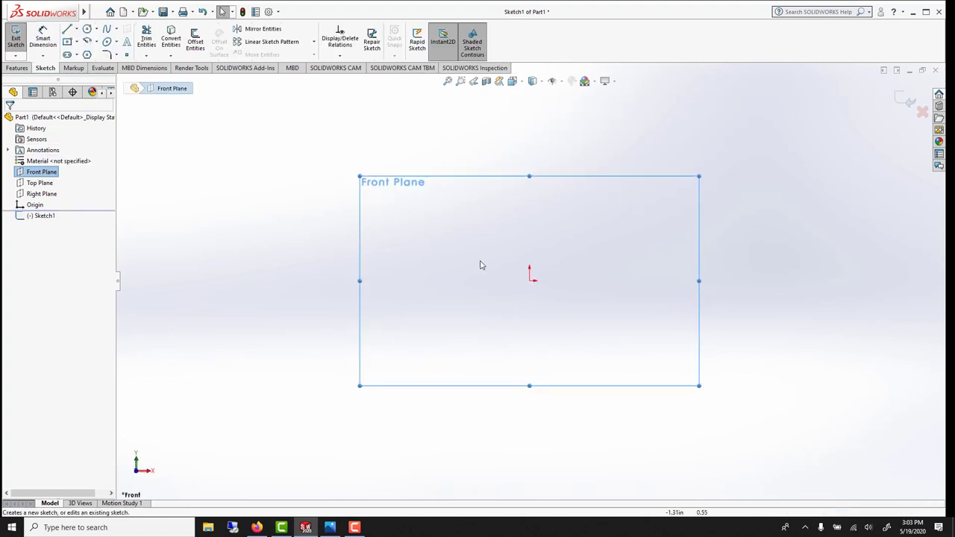
pyautogui.click(59, 160)
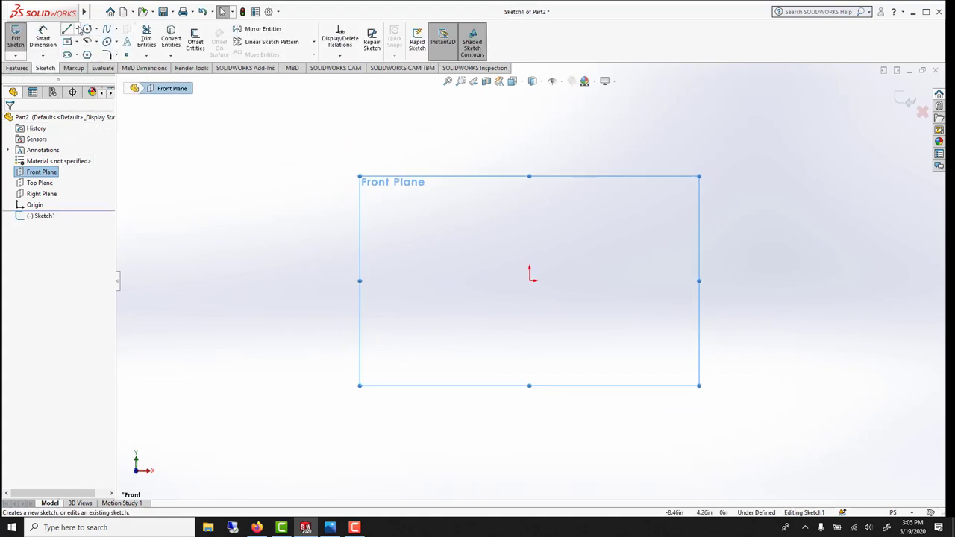
# - Sketch an open Bezier style spline with four control vertices, running in a gentle S-curve upward across the area above the origin
pyautogui.click(116, 31)
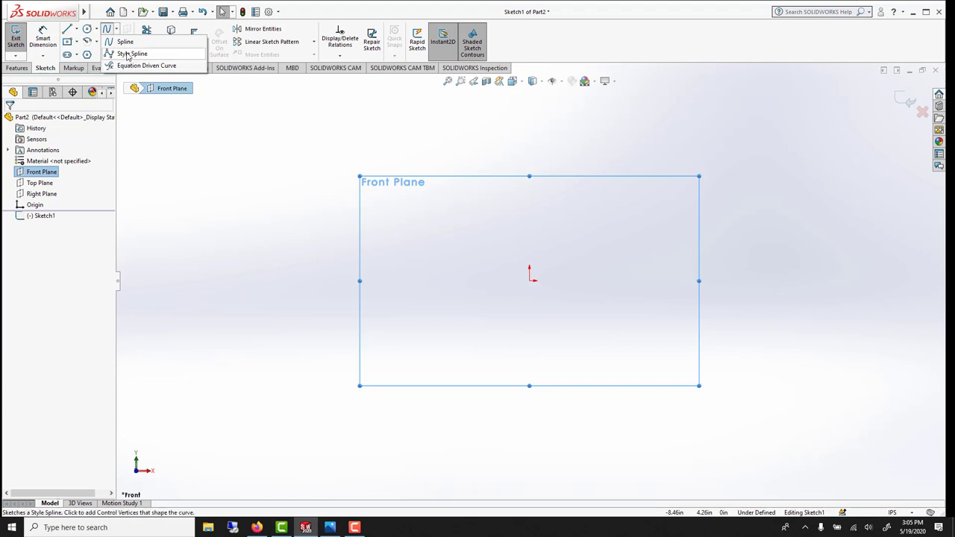
pyautogui.click(128, 54)
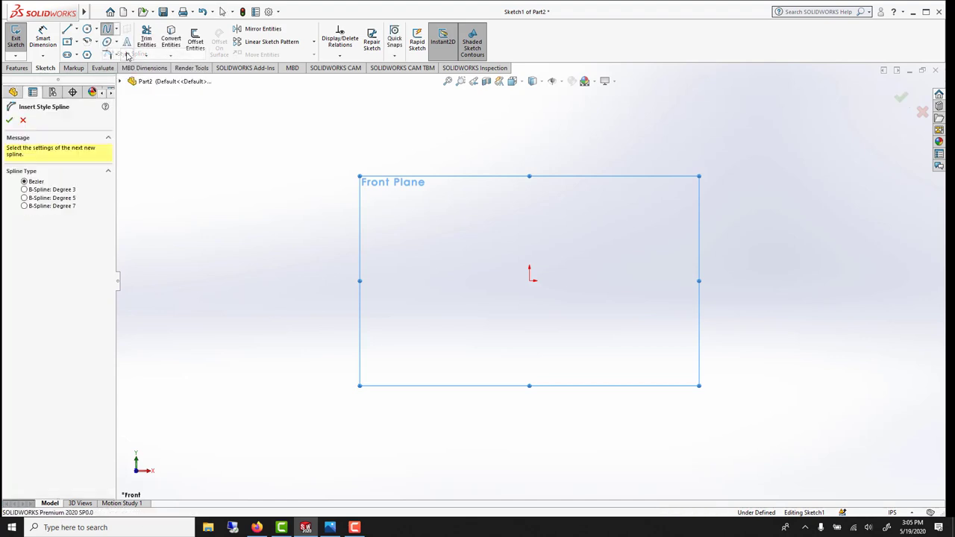
pyautogui.click(398, 281)
pyautogui.click(446, 238)
pyautogui.click(551, 257)
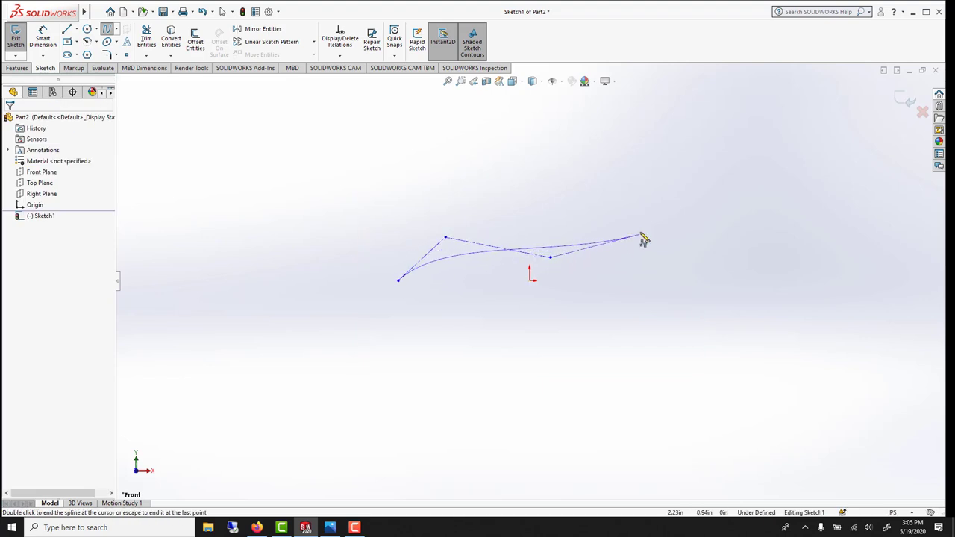
pyautogui.click(646, 222)
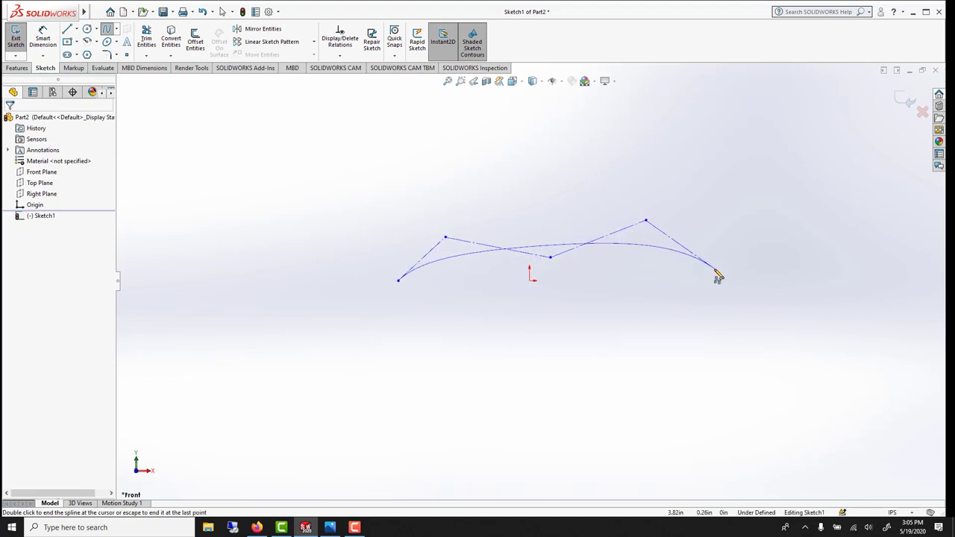
pyautogui.rightClick(701, 222)
pyautogui.click(707, 226)
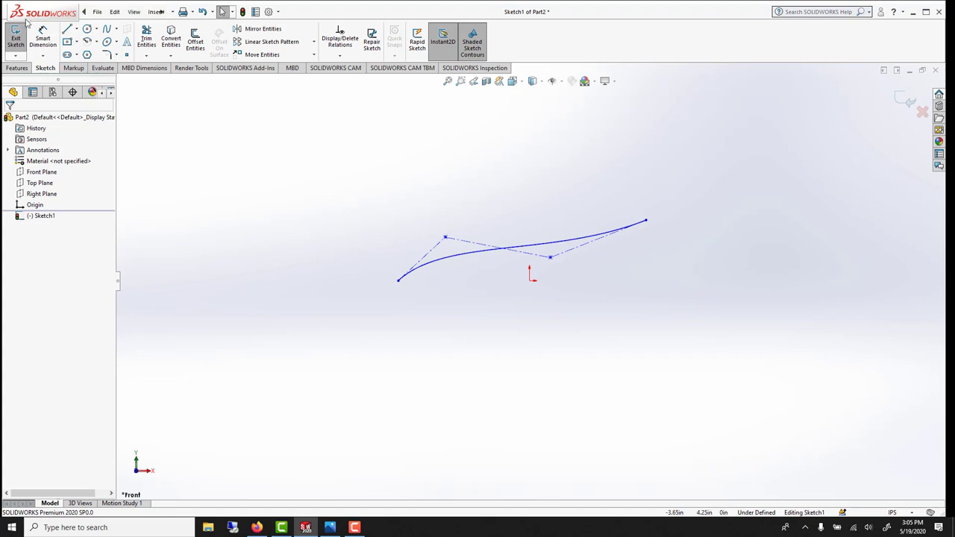
# - Close the spline profile with a horizontal line through the origin and a vertical line about 1.25 in long up to the spline's end
pyautogui.click(398, 280)
pyautogui.click(645, 281)
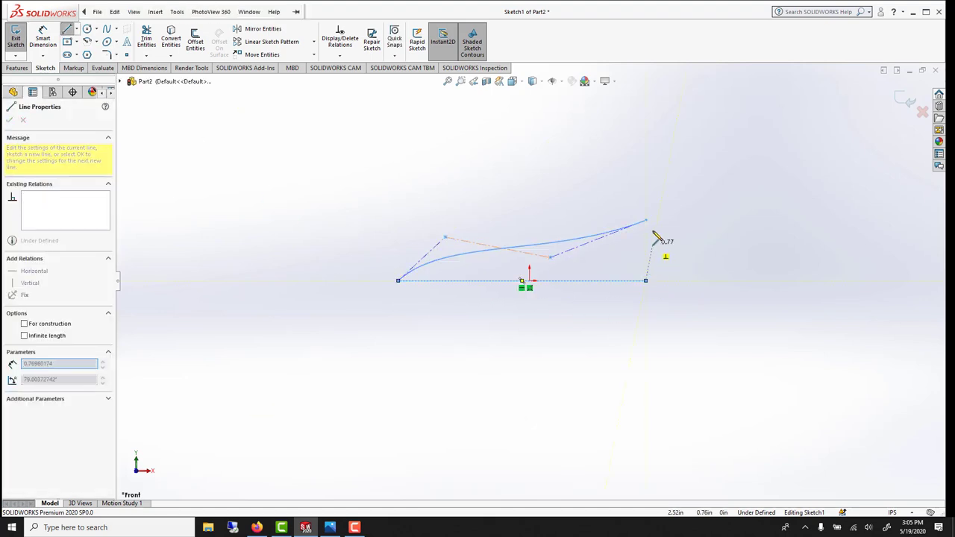
pyautogui.click(645, 221)
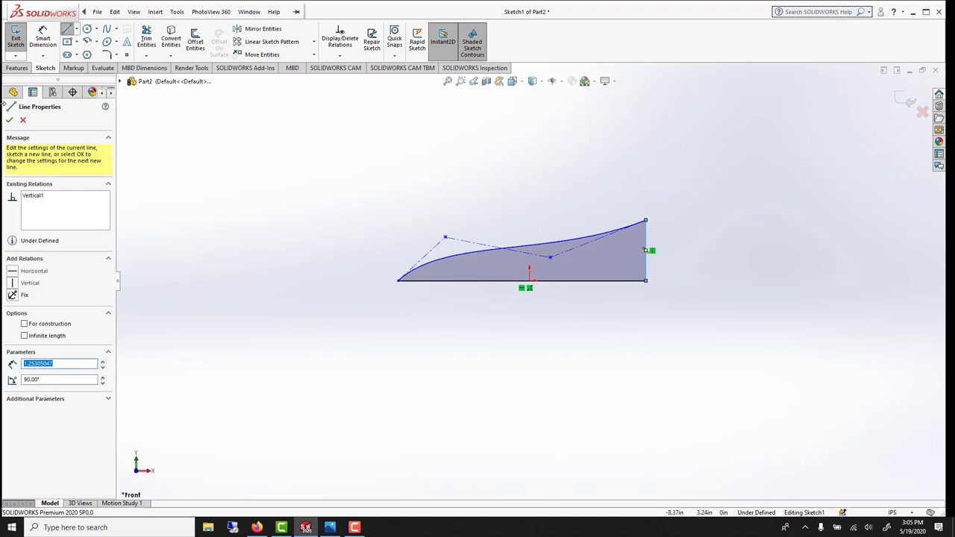
# - Extrude the closed spline profile as a blind boss 3.32 in deep
pyautogui.click(16, 68)
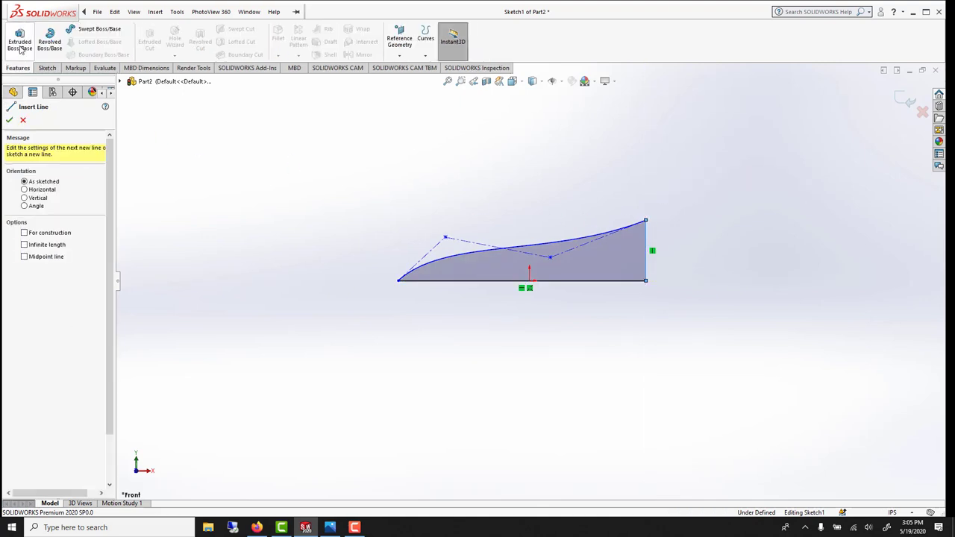
pyautogui.click(20, 43)
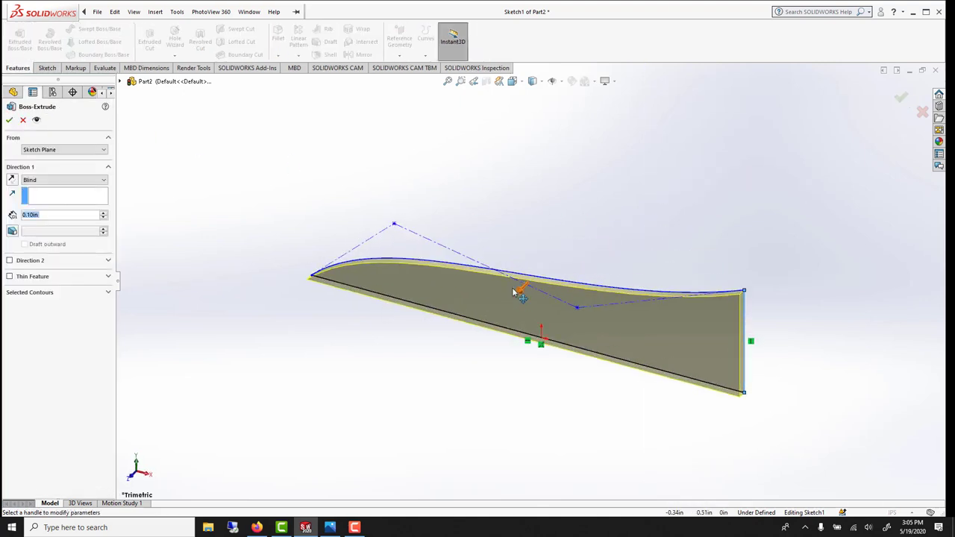
pyautogui.moveTo(516, 291); pyautogui.dragTo(376, 430)
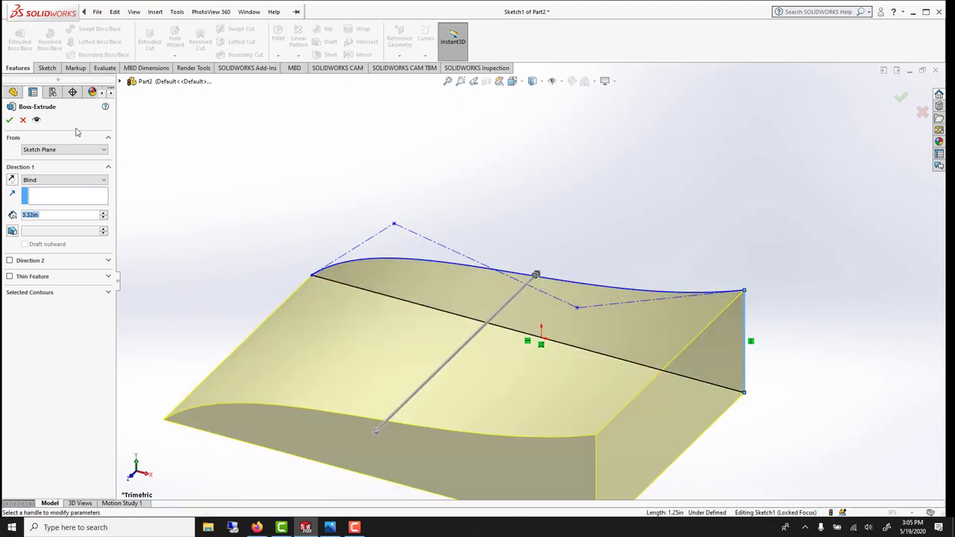
pyautogui.click(9, 120)
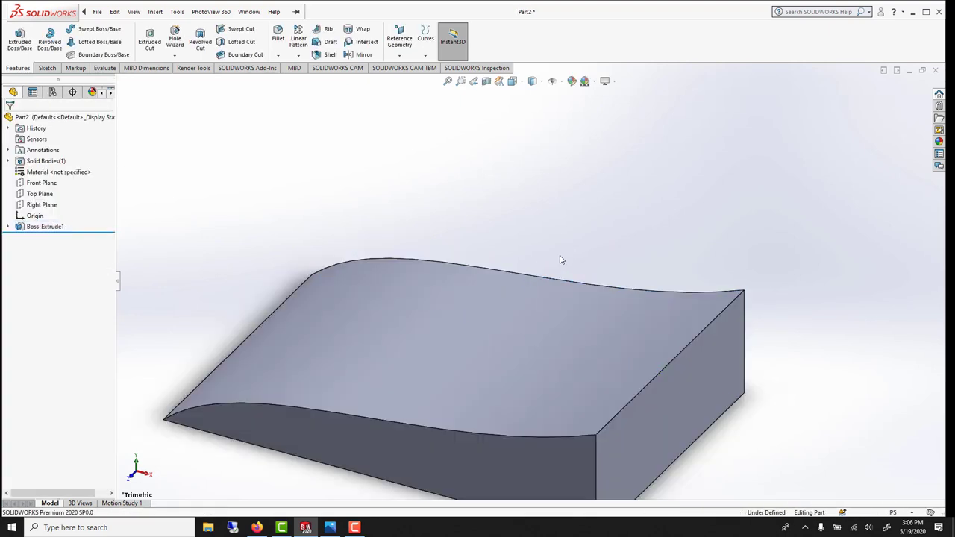
pyautogui.moveTo(560, 259); pyautogui.dragTo(622, 296, button='middle')
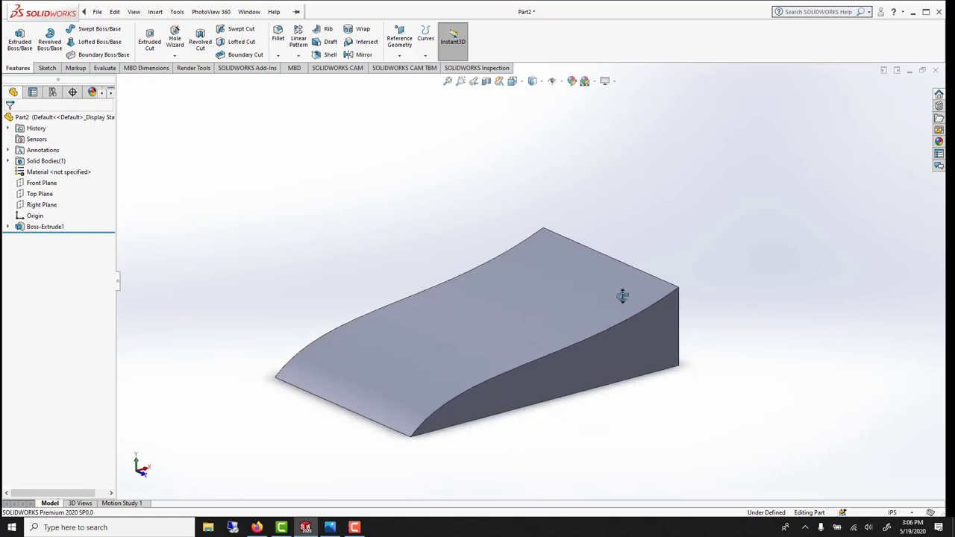
pyautogui.scroll(2, 537, 426)
pyautogui.scroll(-1, 536, 424)
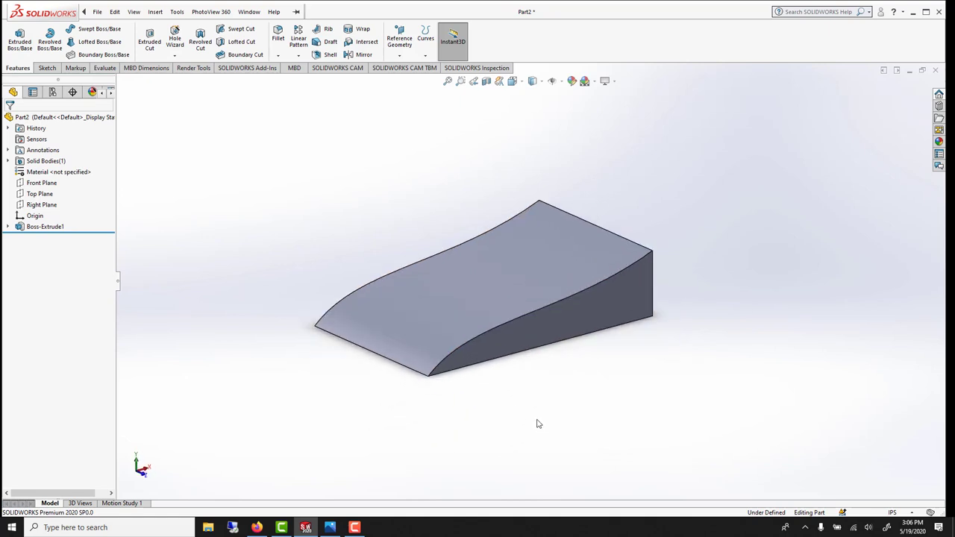
pyautogui.click(33, 204)
pyautogui.click(32, 195)
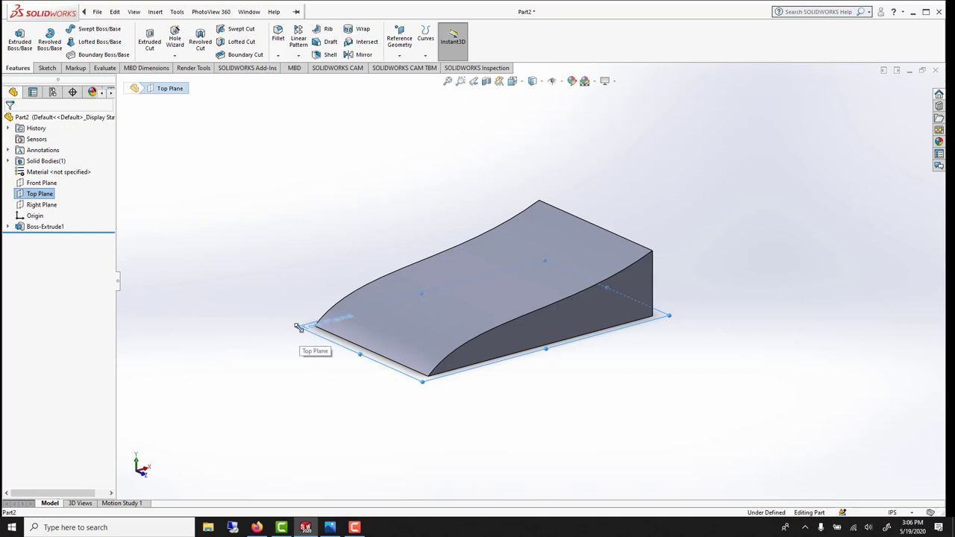
pyautogui.keyDown('ctrl'); pyautogui.moveTo(296, 326); pyautogui.dragTo(298, 214); pyautogui.keyUp('ctrl')
pyautogui.click(21, 123)
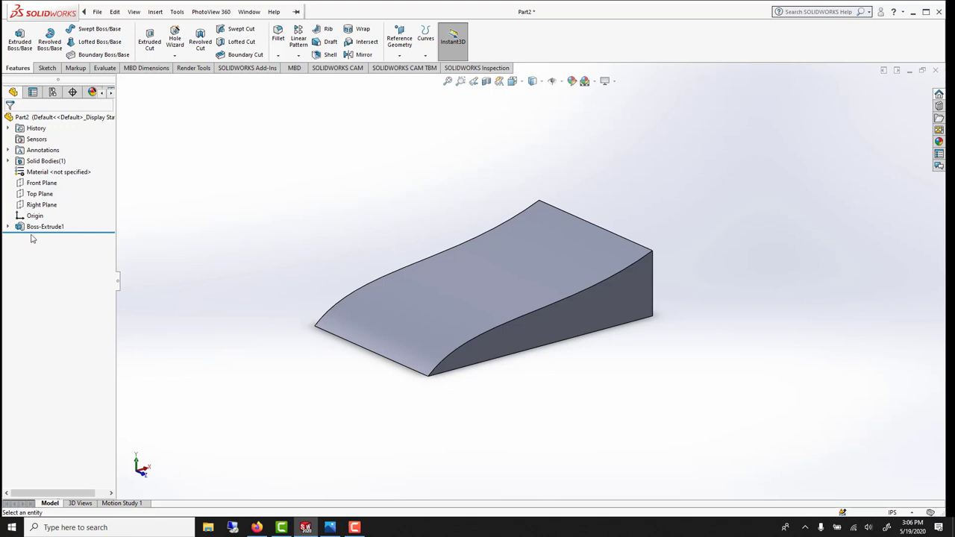
# - Create a reference plane offset 2 in above the Top Plane
pyautogui.click(32, 195)
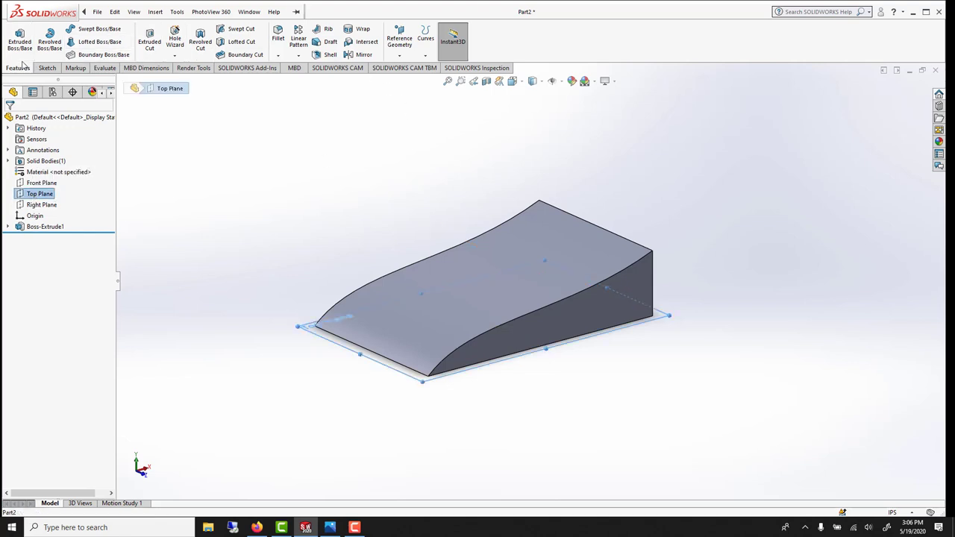
pyautogui.click(399, 55)
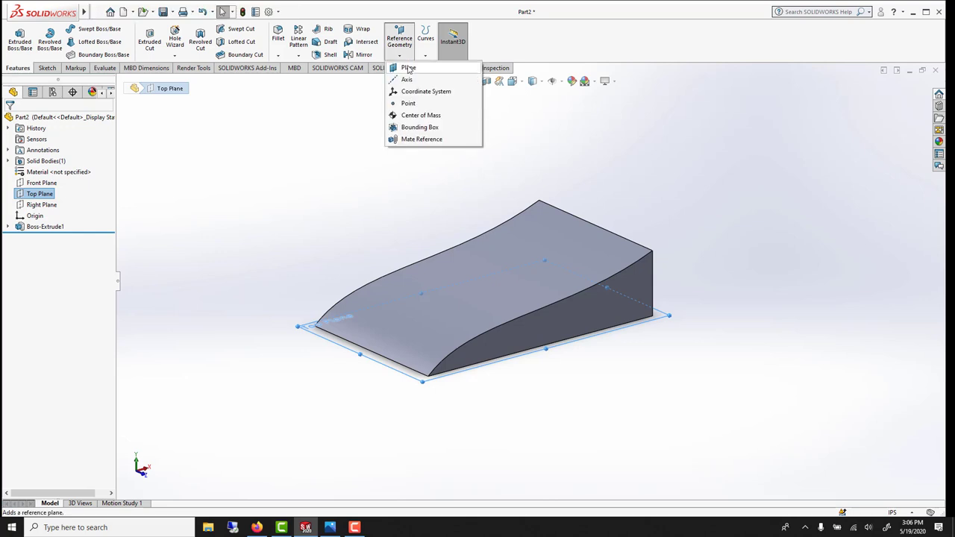
pyautogui.click(408, 68)
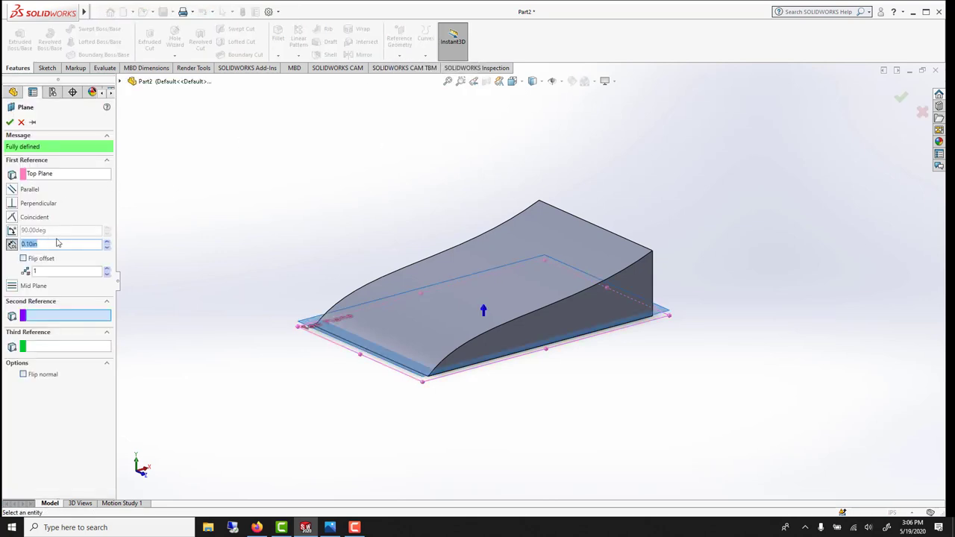
pyautogui.write('3')
pyautogui.press('Return')
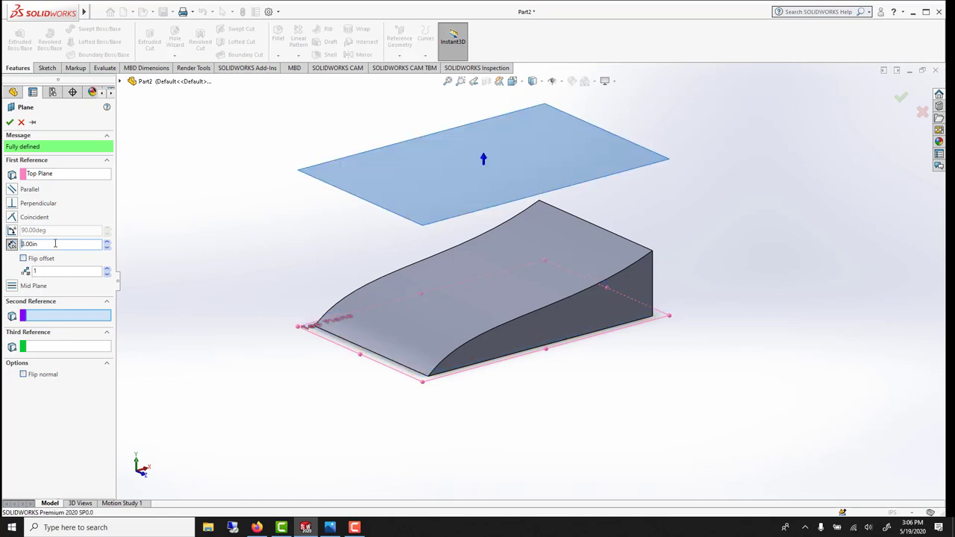
pyautogui.write('2')
pyautogui.press('Return')
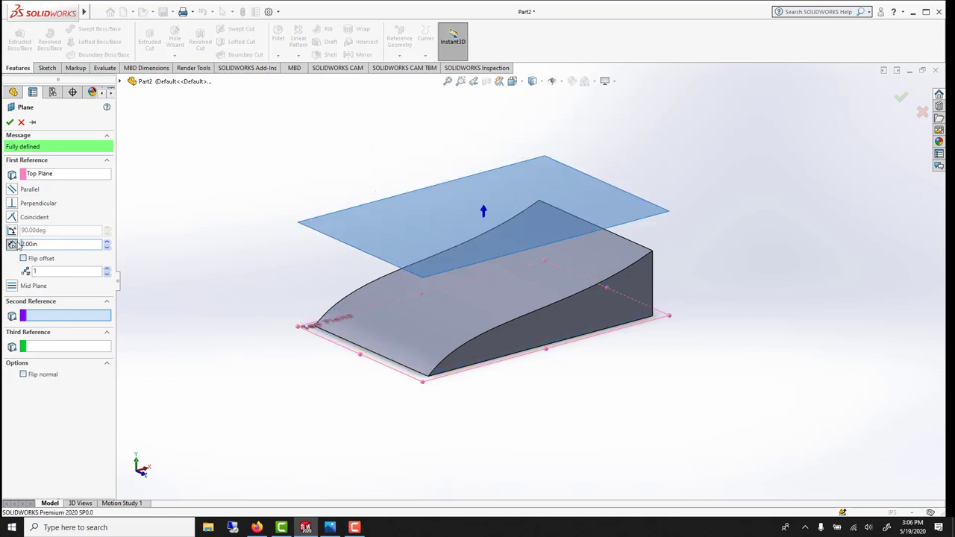
pyautogui.moveTo(256, 288); pyautogui.dragTo(228, 259, button='middle')
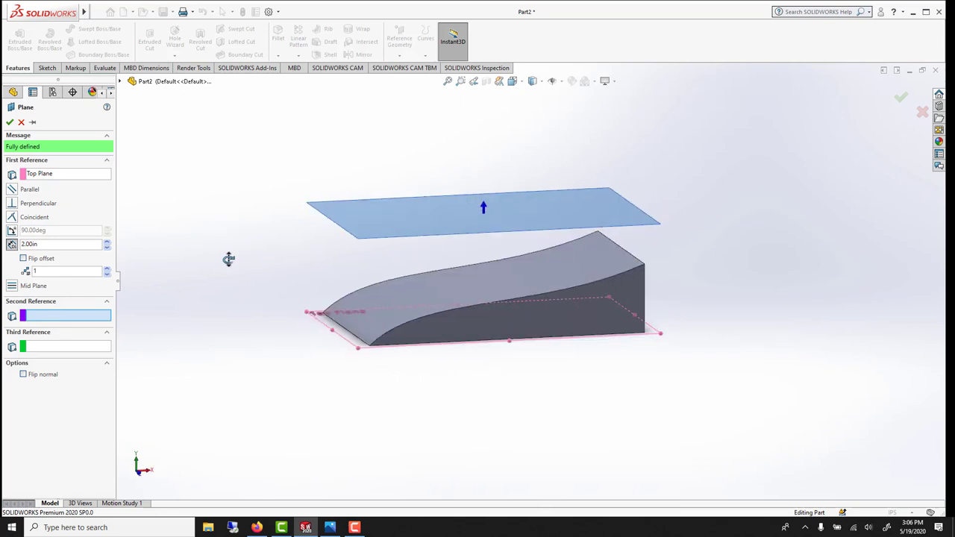
pyautogui.click(10, 122)
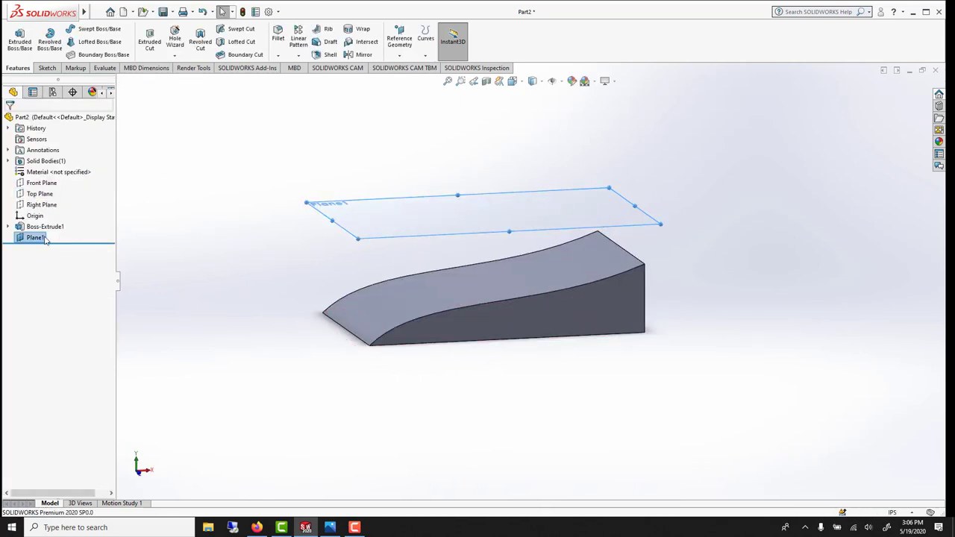
# - Start a sketch on the new offset plane and draw a corner rectangle over the middle of the wedge
pyautogui.click(33, 238)
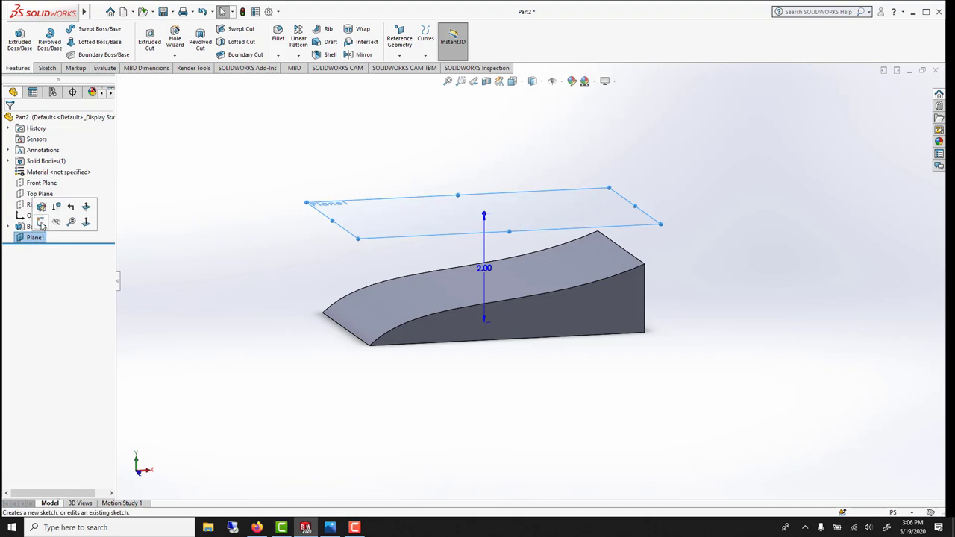
pyautogui.click(42, 223)
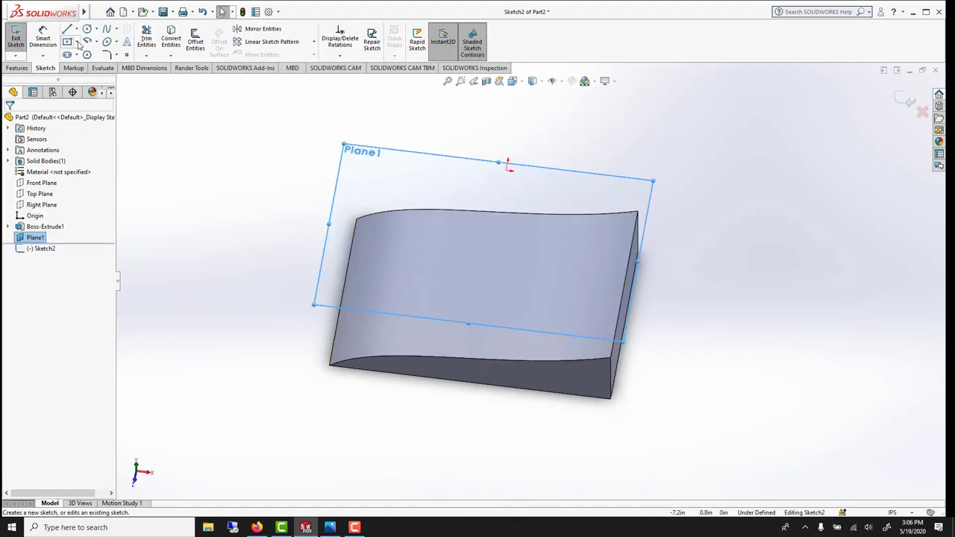
pyautogui.click(77, 45)
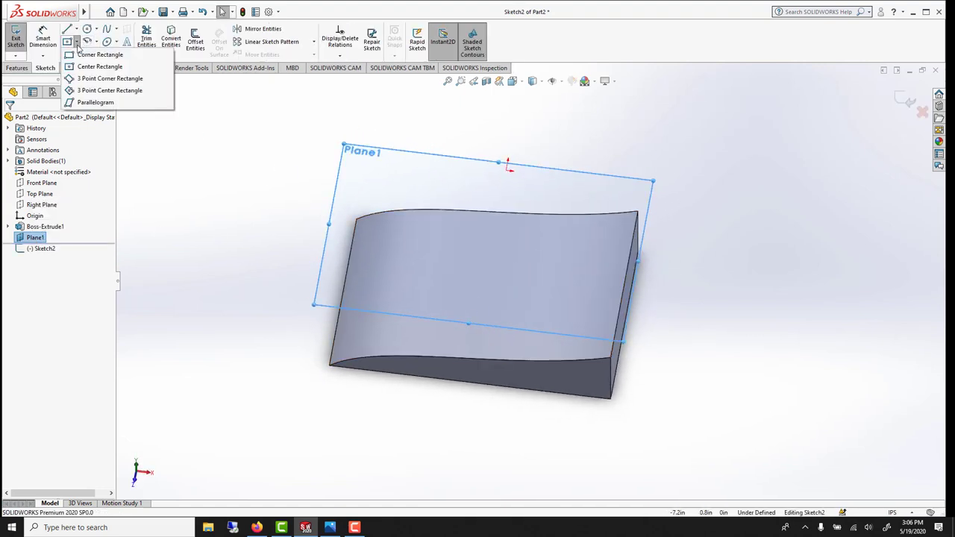
pyautogui.click(91, 60)
pyautogui.moveTo(419, 220)
pyautogui.mouseDown()
pyautogui.moveTo(508, 256)
pyautogui.moveTo(520, 278)
pyautogui.mouseUp()
pyautogui.moveTo(508, 282); pyautogui.dragTo(552, 202, button='middle')
pyautogui.click(9, 119)
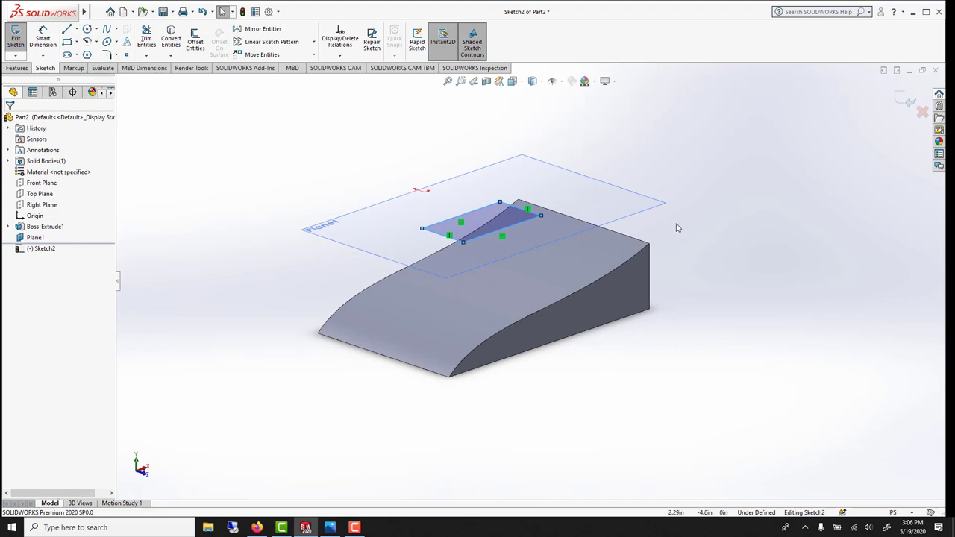
pyautogui.click(614, 139)
pyautogui.scroll(1, 616, 179)
pyautogui.scroll(-2, 607, 179)
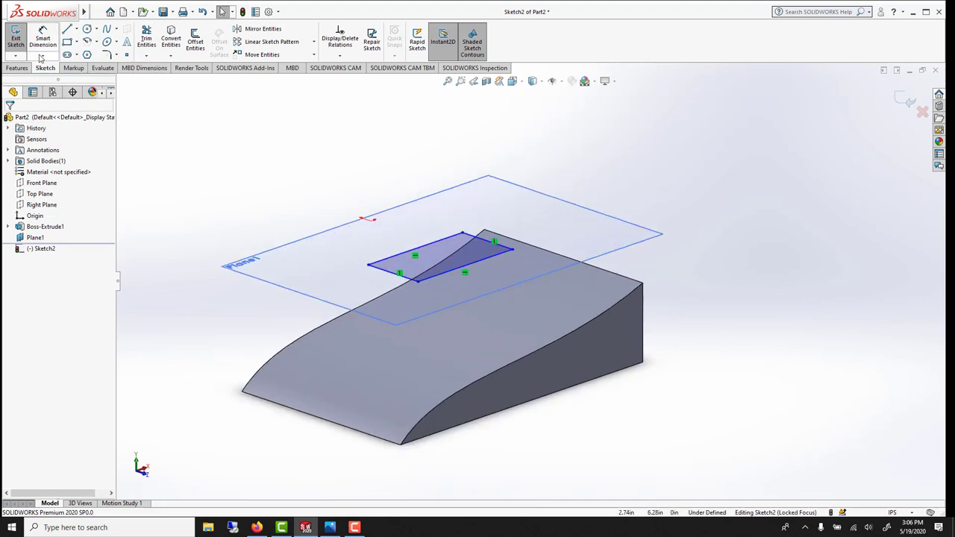
# - Start an extruded cut from the rectangle and shorten its blind depth to about 1.80 in, ending inside the wedge
pyautogui.click(16, 67)
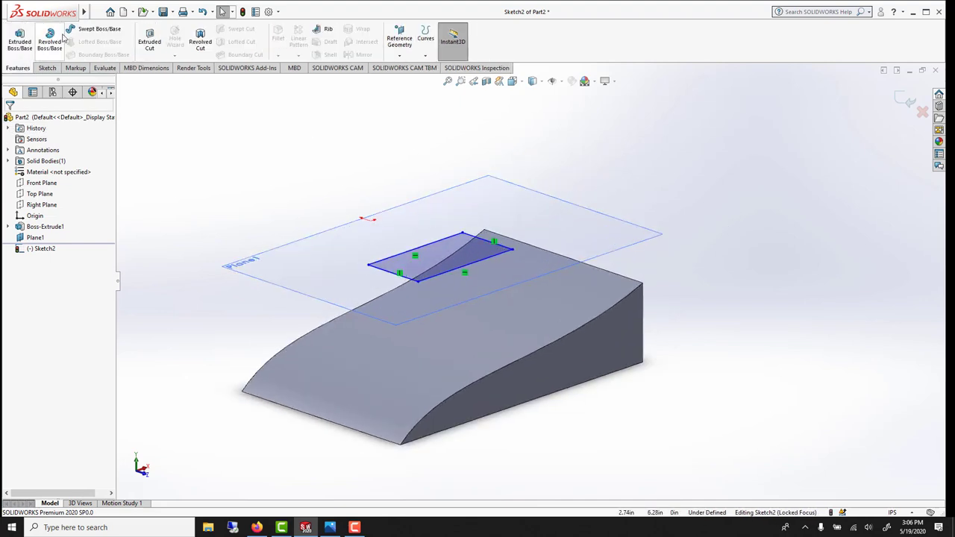
pyautogui.click(149, 37)
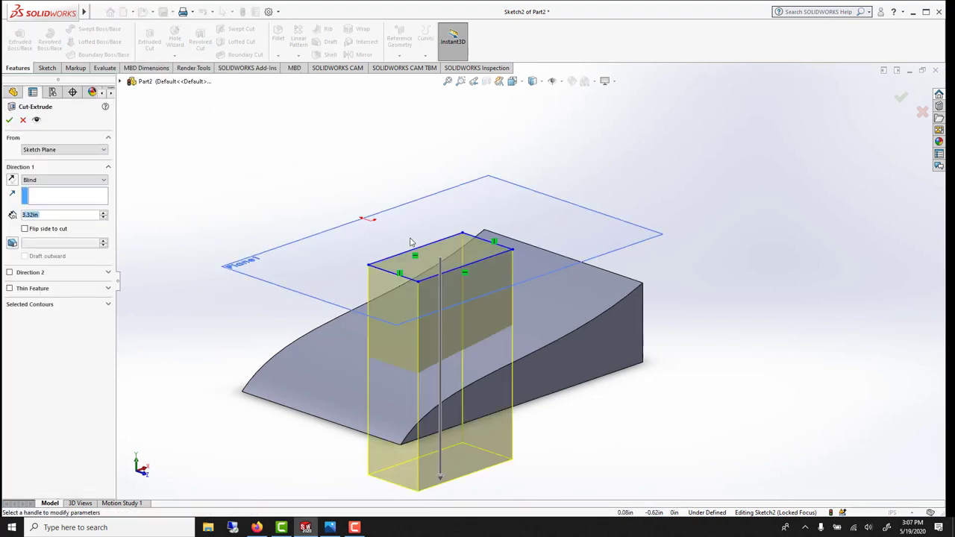
pyautogui.moveTo(461, 306); pyautogui.dragTo(365, 250, button='middle')
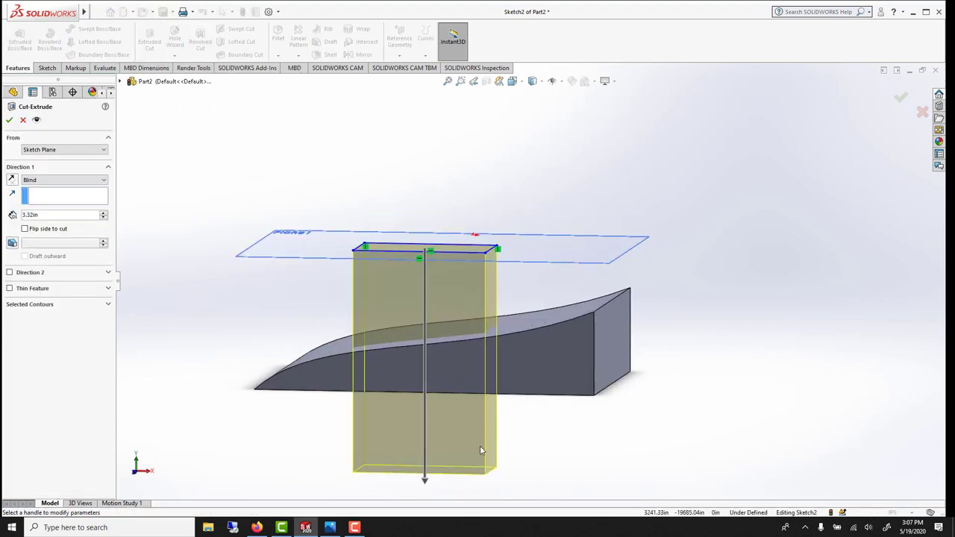
pyautogui.moveTo(427, 481); pyautogui.dragTo(437, 375)
pyautogui.moveTo(437, 375); pyautogui.dragTo(433, 399, button='middle')
pyautogui.scroll(-4, 433, 399)
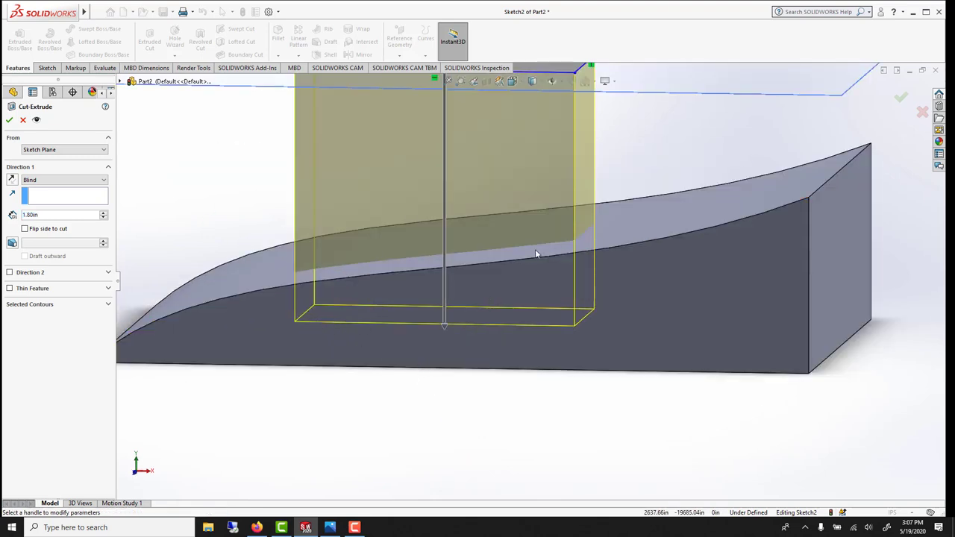
# - Make the cut start from the wedge's curved upper face and finish it with a blind depth of about 0.39 in
pyautogui.click(50, 150)
pyautogui.click(52, 165)
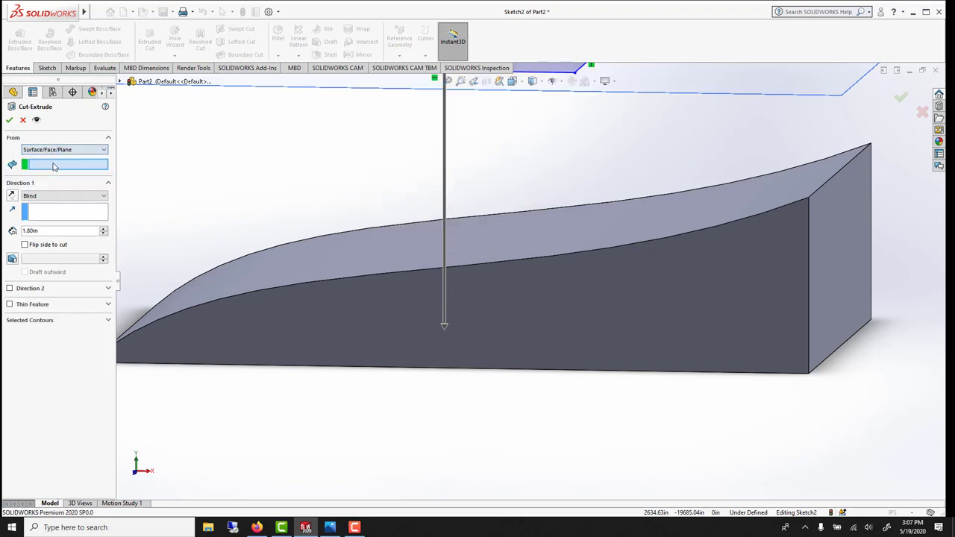
pyautogui.scroll(4, 474, 273)
pyautogui.click(497, 257)
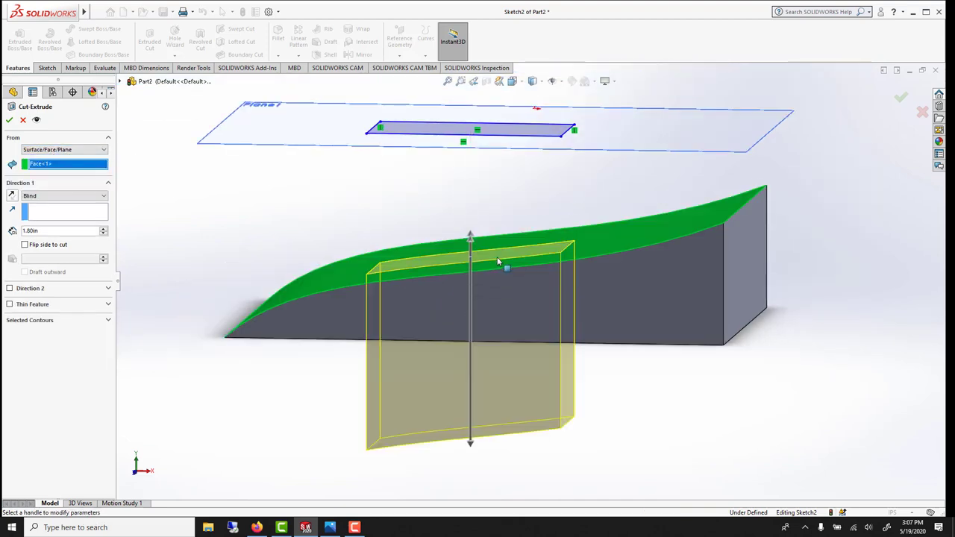
pyautogui.moveTo(513, 257)
pyautogui.mouseDown(button='middle')
pyautogui.moveTo(516, 245)
pyautogui.moveTo(508, 258)
pyautogui.mouseUp(button='middle')
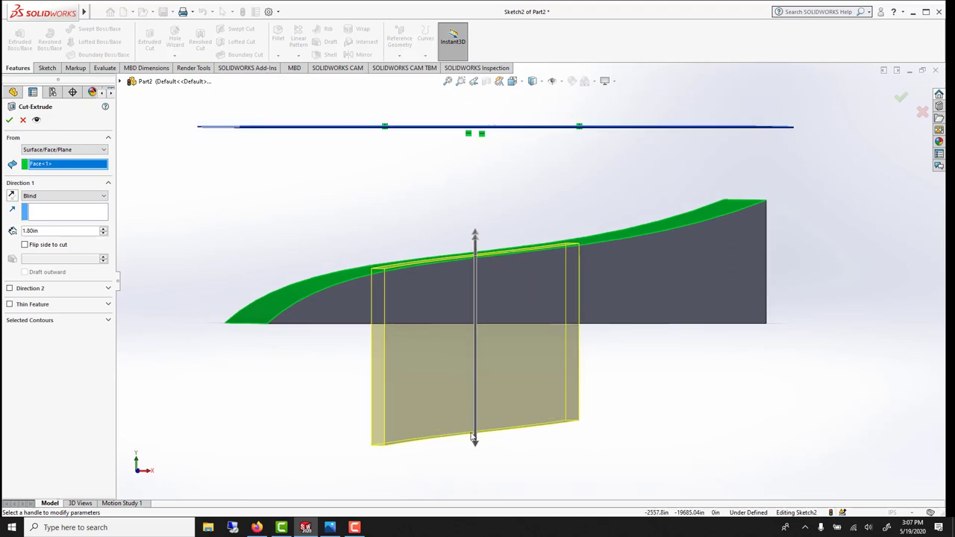
pyautogui.moveTo(474, 440); pyautogui.dragTo(481, 298)
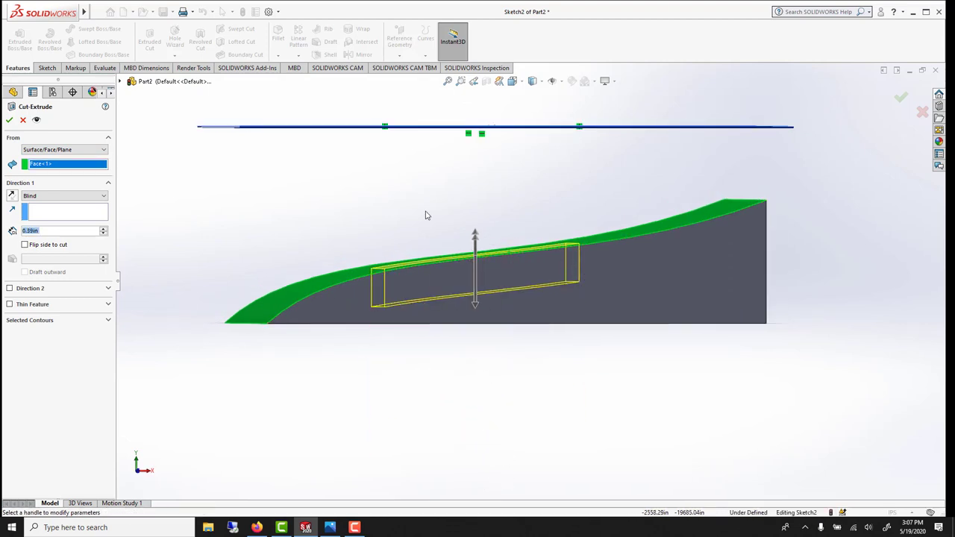
pyautogui.click(11, 120)
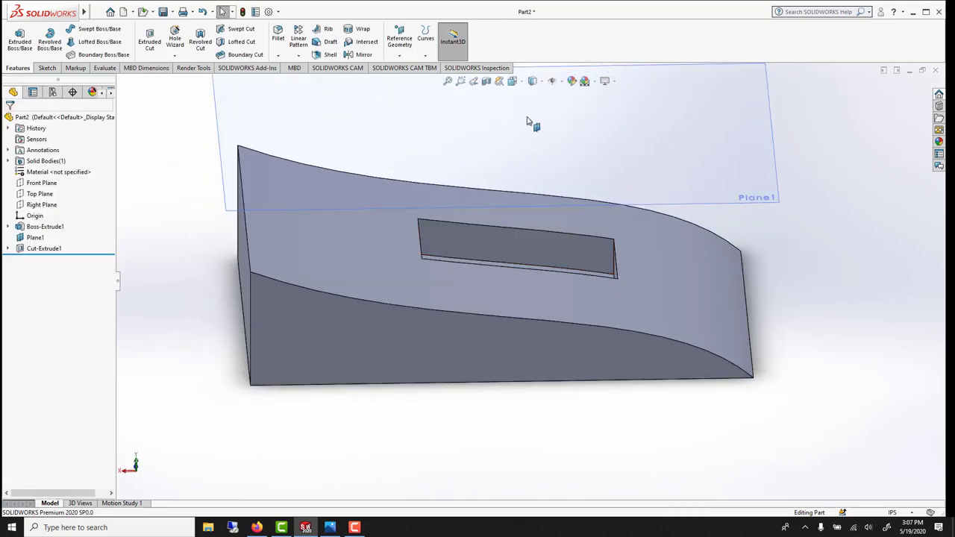
# - Display the part with hidden lines visible and examine the pocket's floor from the side
pyautogui.click(541, 80)
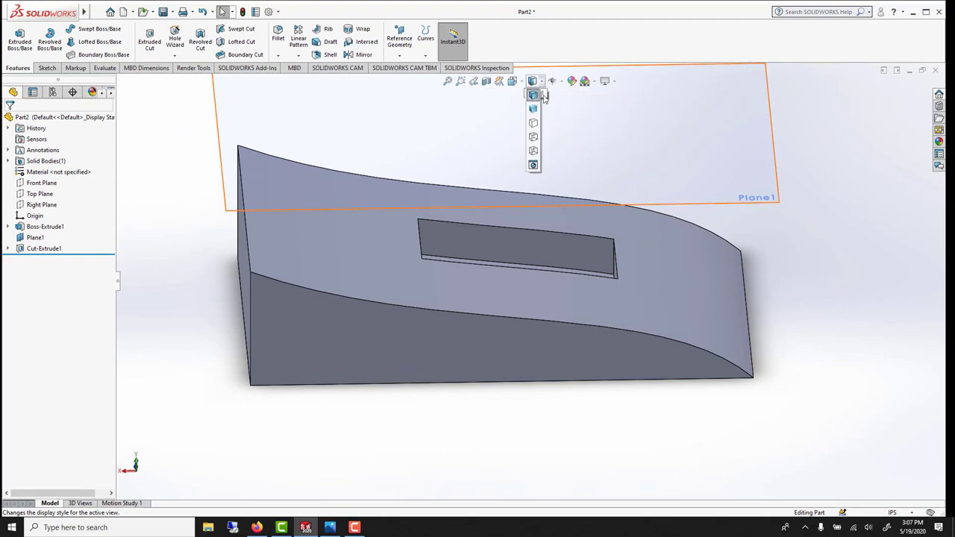
pyautogui.click(533, 137)
pyautogui.moveTo(512, 260); pyautogui.dragTo(505, 191, button='middle')
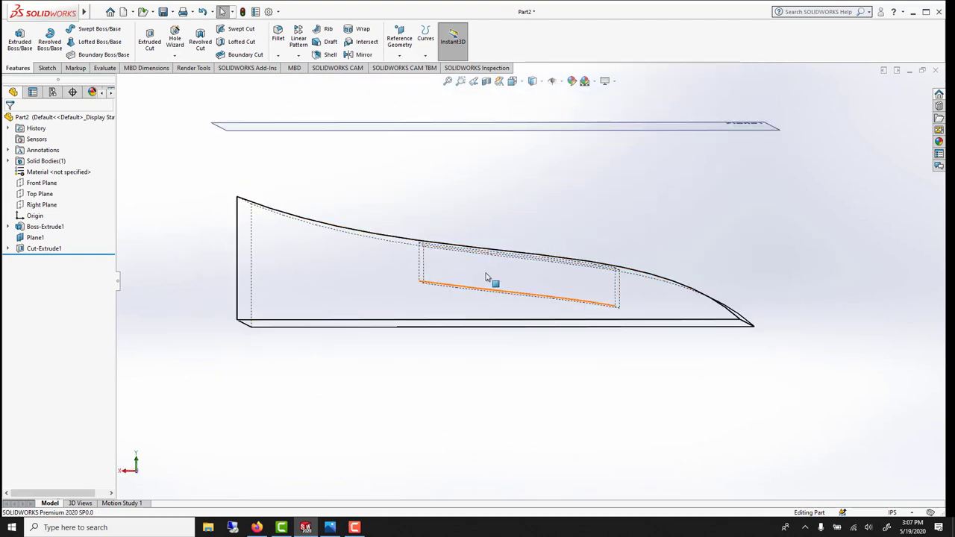
pyautogui.click(52, 227)
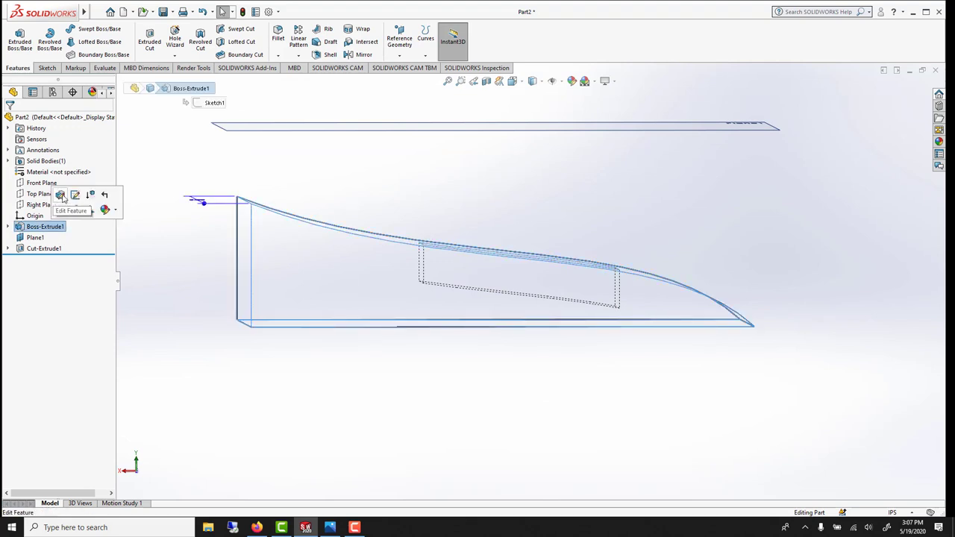
pyautogui.click(62, 195)
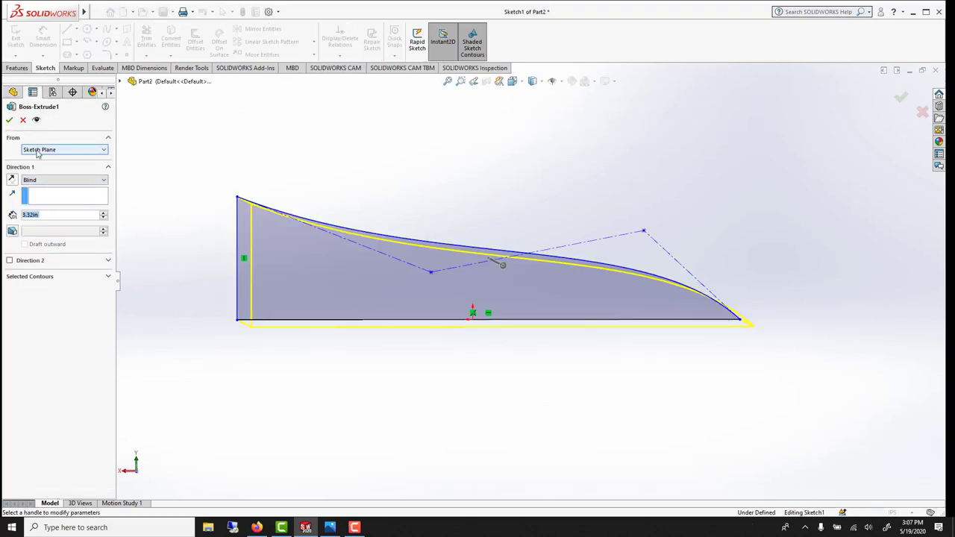
pyautogui.click(22, 120)
# - Review the pocket cut's Surface/Face/Plane start condition and its selected face, leaving the feature as it is
pyautogui.click(39, 249)
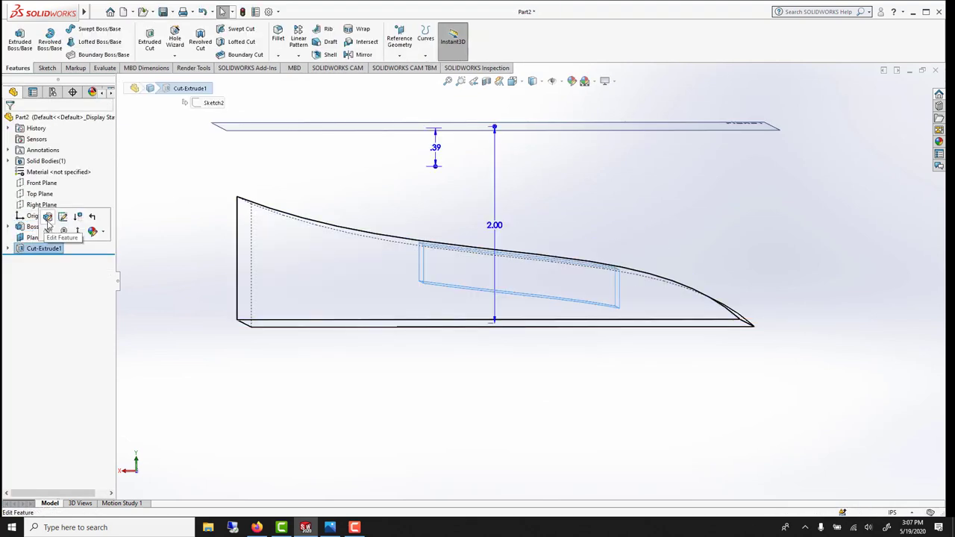
pyautogui.click(47, 218)
pyautogui.click(40, 150)
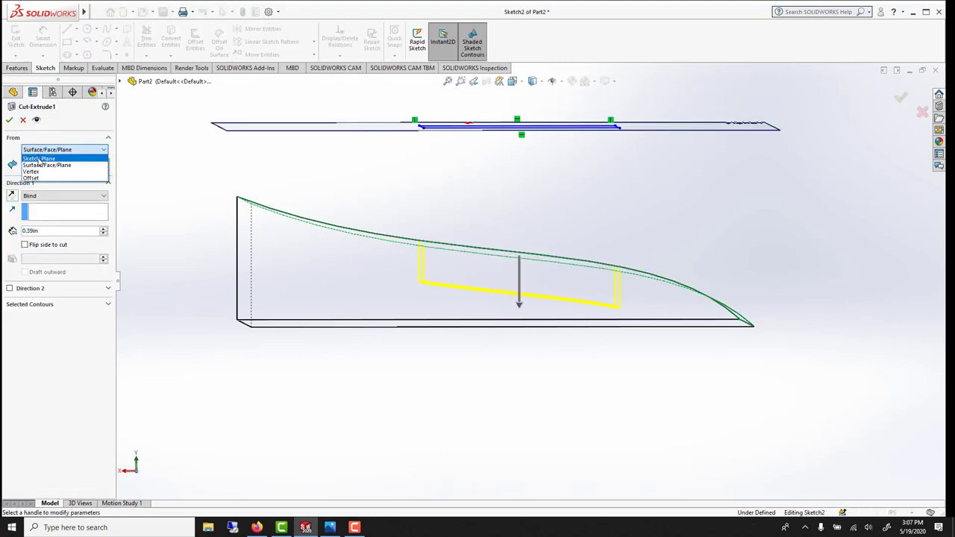
pyautogui.click(41, 165)
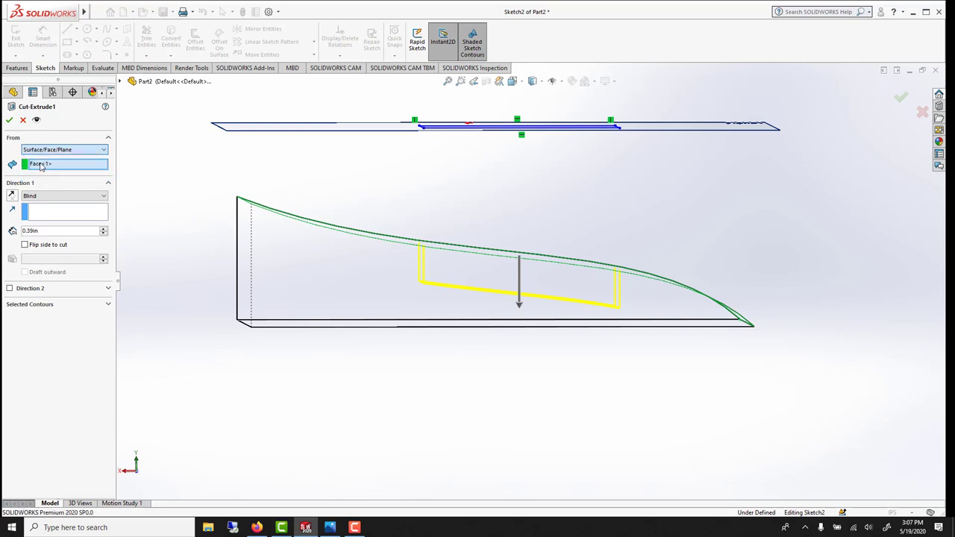
pyautogui.click(23, 120)
# - Close the wedge part and create a new part document
pyautogui.click(935, 70)
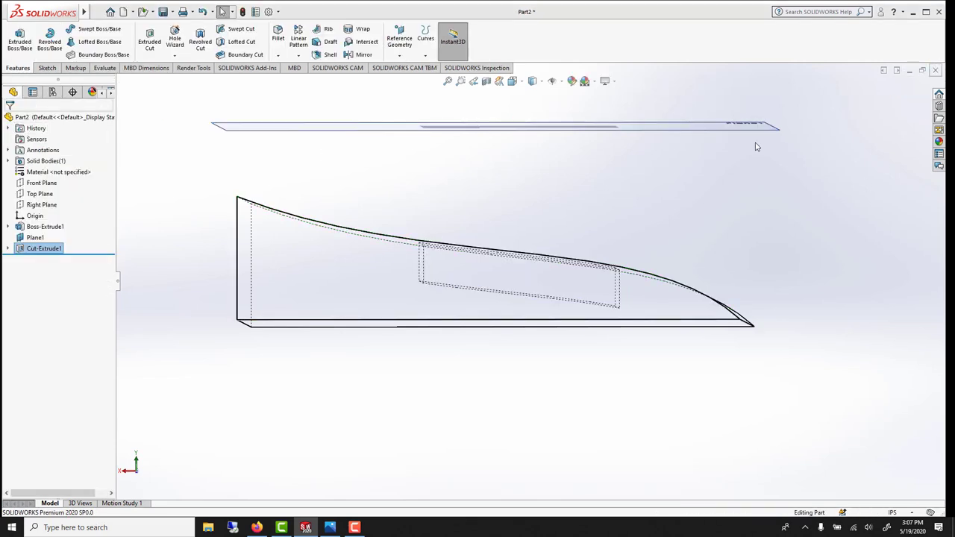
pyautogui.click(463, 277)
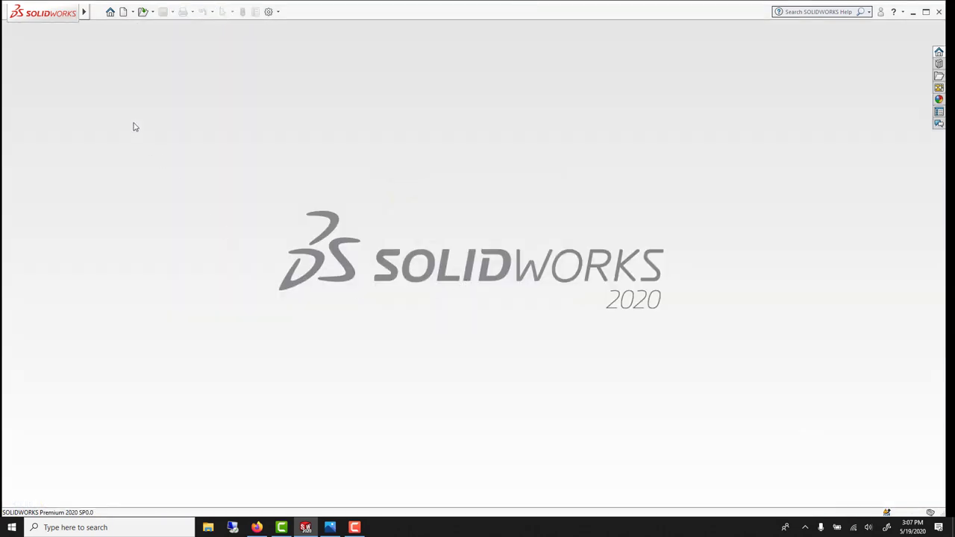
pyautogui.click(97, 12)
pyautogui.click(112, 26)
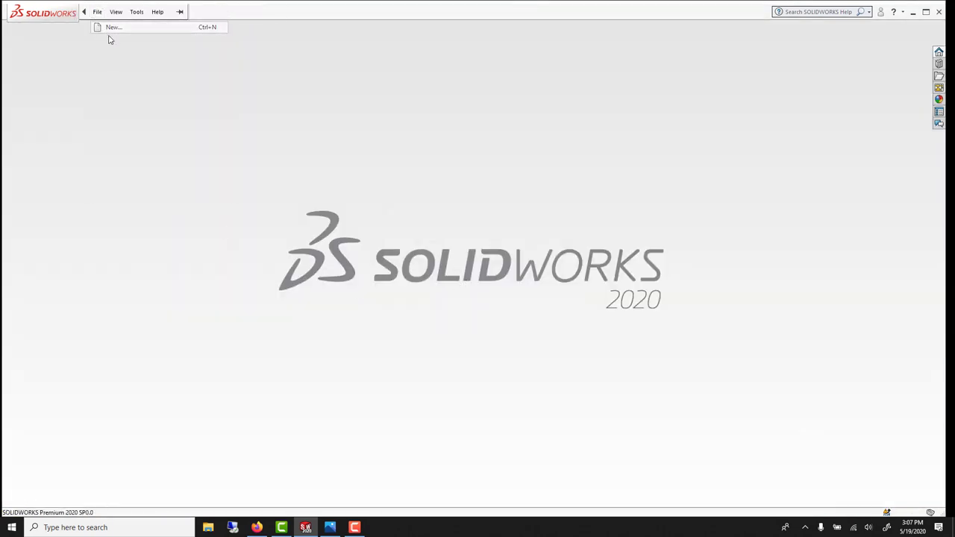
pyautogui.click(395, 382)
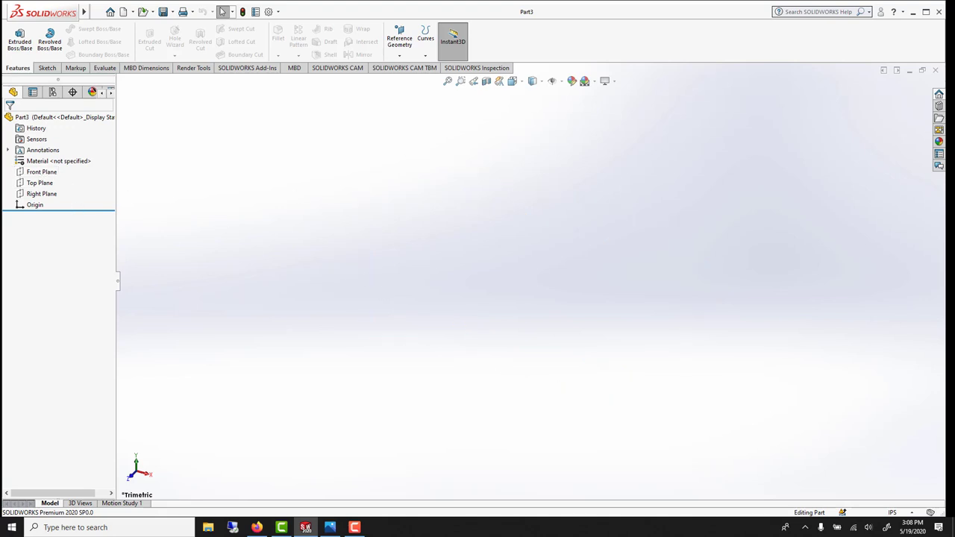
pyautogui.click(40, 183)
pyautogui.moveTo(381, 274); pyautogui.dragTo(383, 273, button='middle')
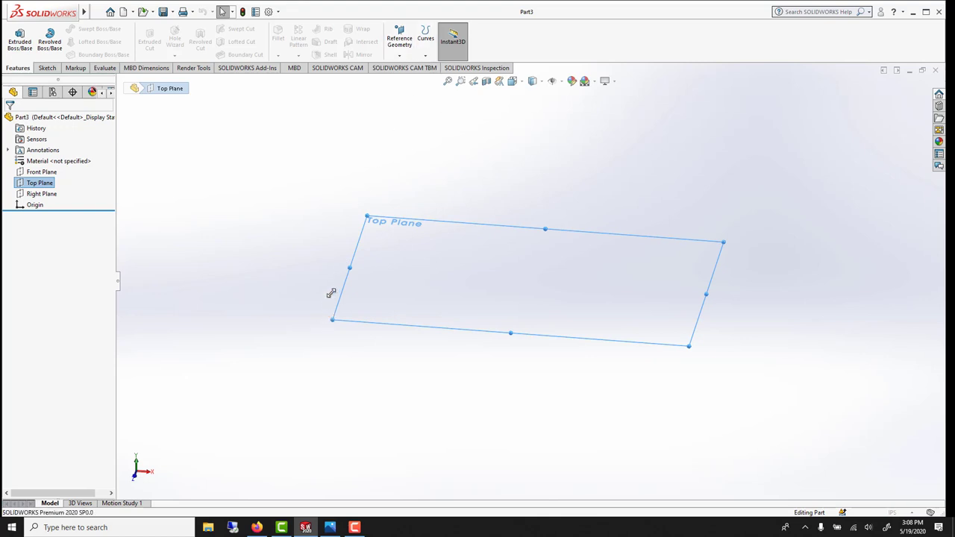
pyautogui.keyDown('ctrl'); pyautogui.moveTo(332, 293); pyautogui.dragTo(348, 251); pyautogui.keyUp('ctrl')
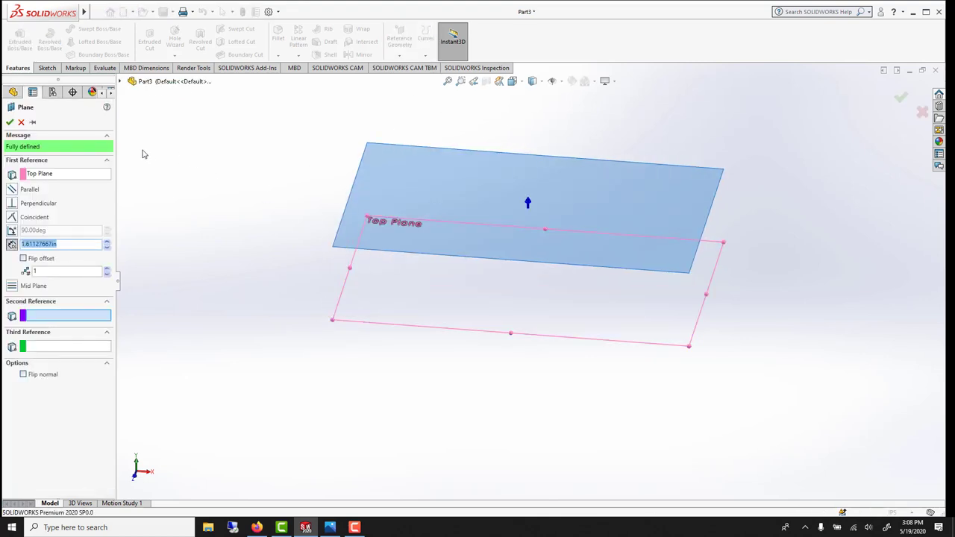
pyautogui.click(107, 271)
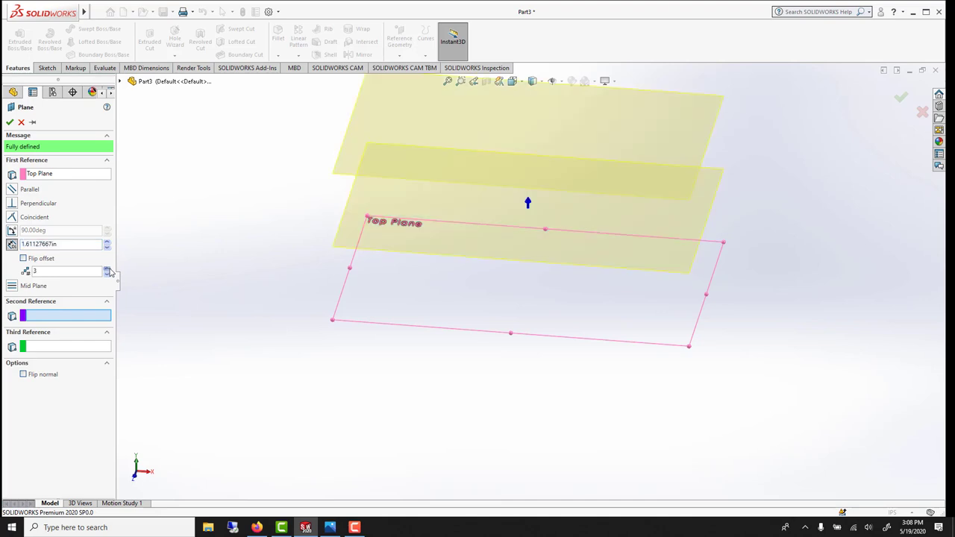
pyautogui.moveTo(462, 273); pyautogui.dragTo(504, 136, button='middle')
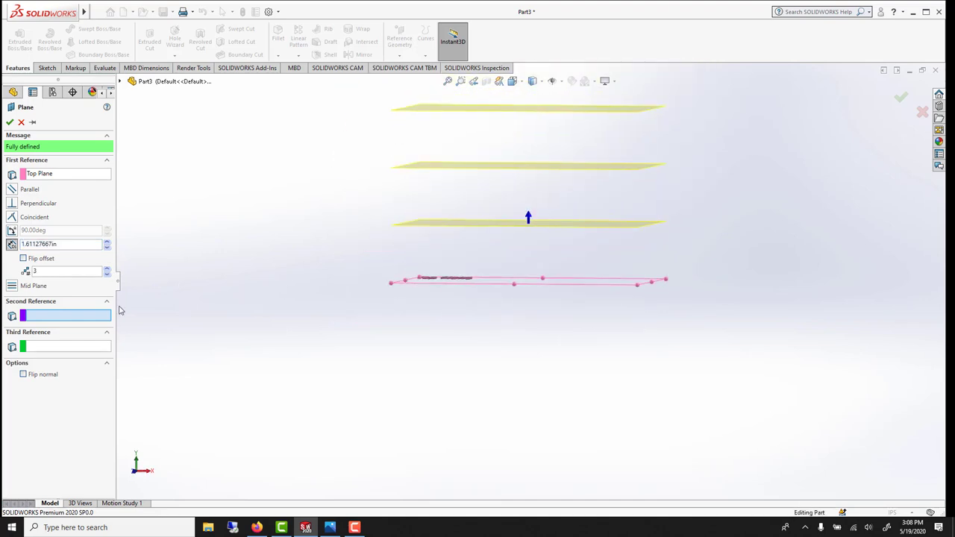
pyautogui.click(23, 259)
pyautogui.click(23, 259)
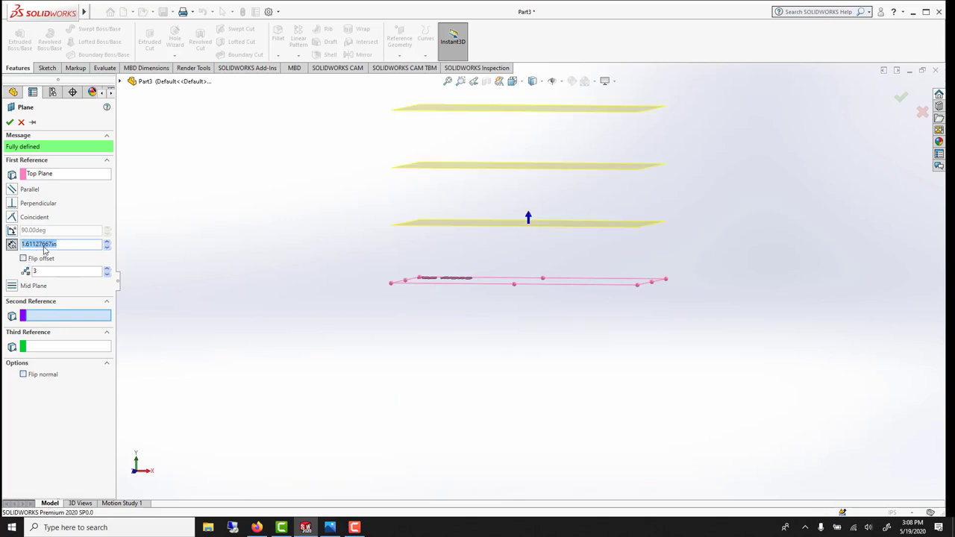
pyautogui.click(20, 122)
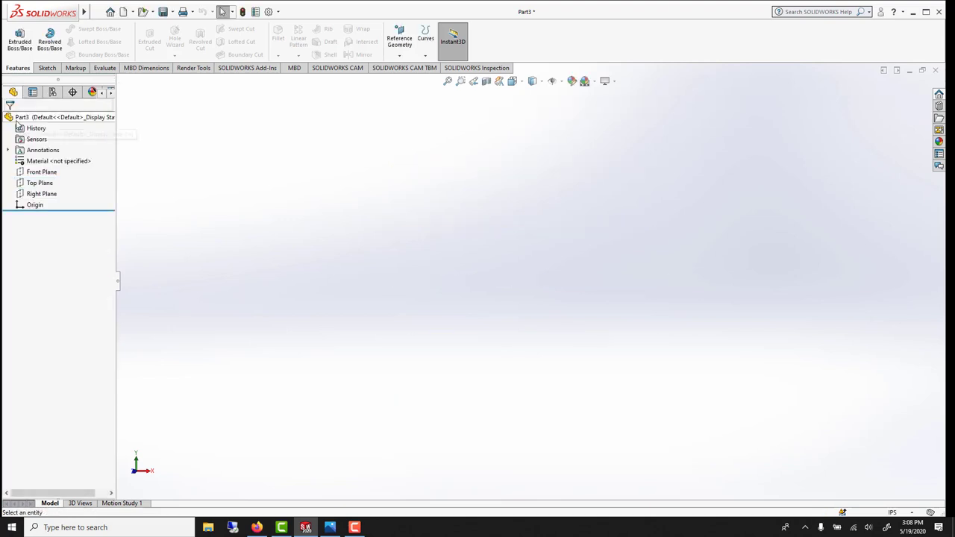
# - Sketch a corner rectangle about 4.35 in wide and 2.32 in high around the origin on the Top Plane
pyautogui.click(40, 183)
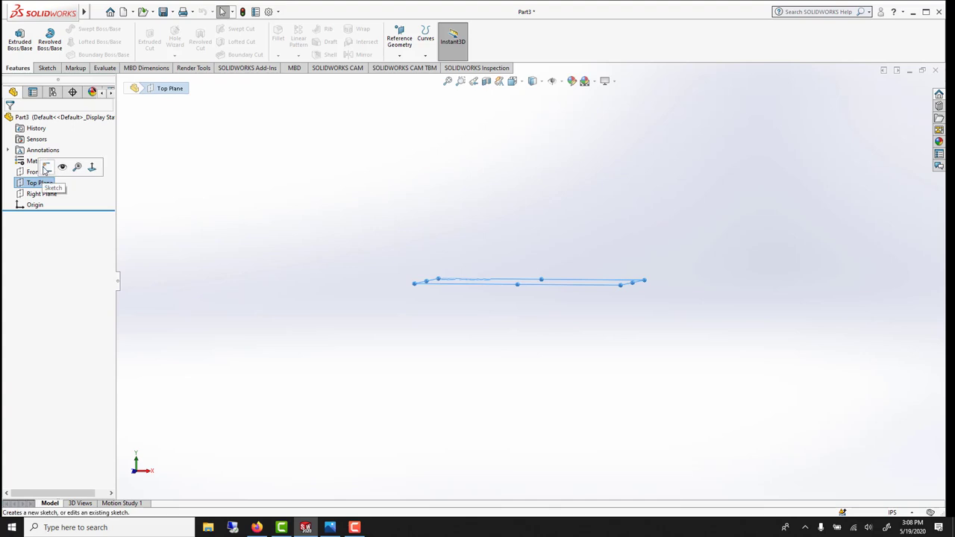
pyautogui.click(47, 167)
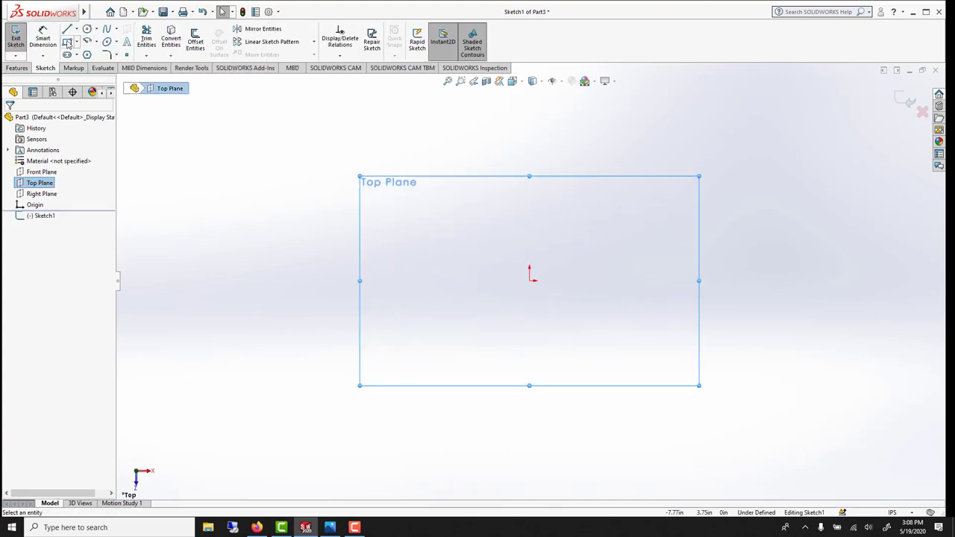
pyautogui.click(66, 42)
pyautogui.click(430, 222)
pyautogui.click(641, 333)
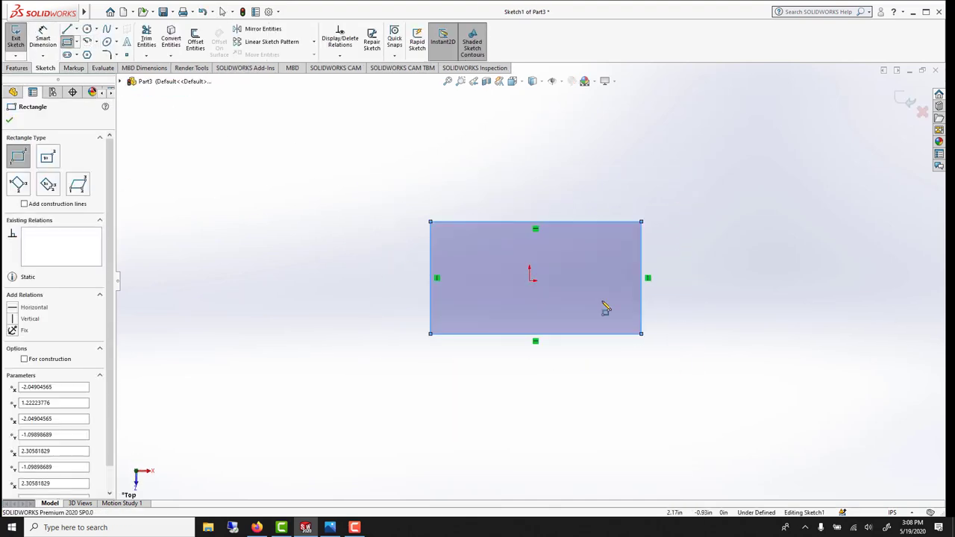
# - Extrude the rectangle upward into a solid block with a blind depth of about 1.30 in
pyautogui.click(16, 68)
pyautogui.click(16, 41)
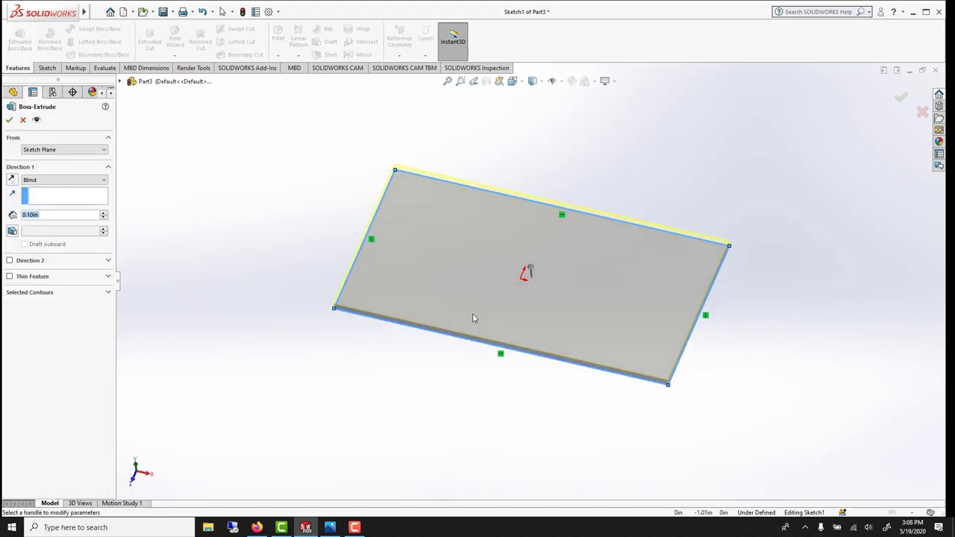
pyautogui.moveTo(529, 267); pyautogui.dragTo(526, 158)
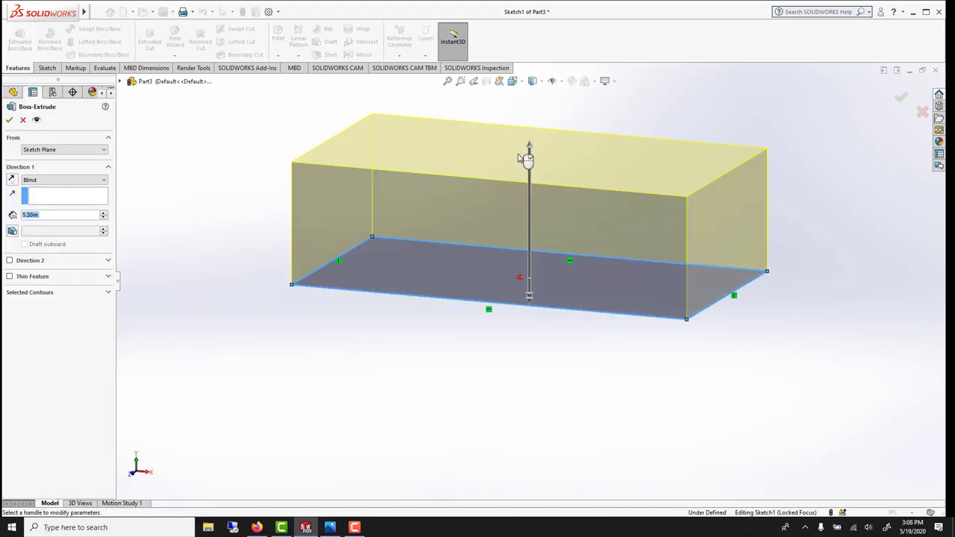
pyautogui.click(9, 121)
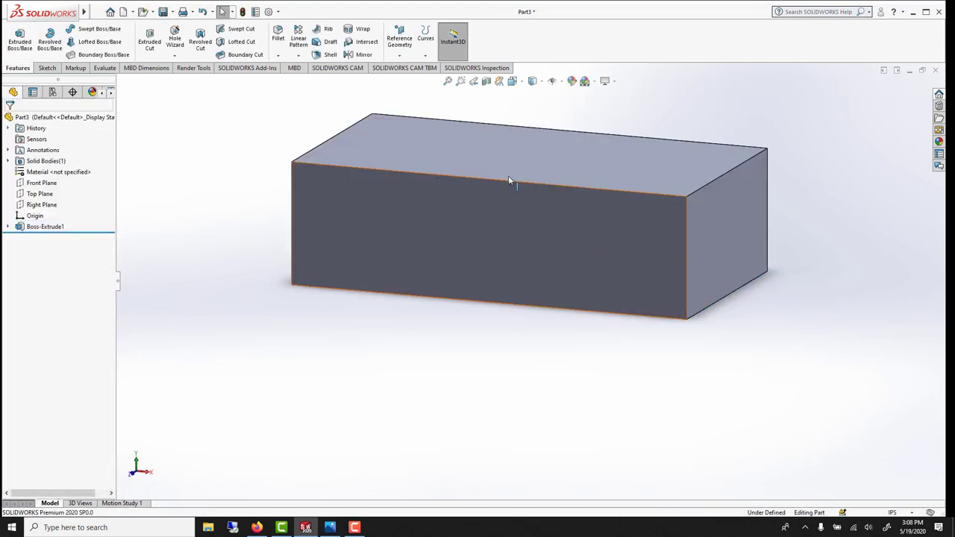
# - Create a reference plane offset 0.5 in outward from the block's right end face
pyautogui.click(720, 215)
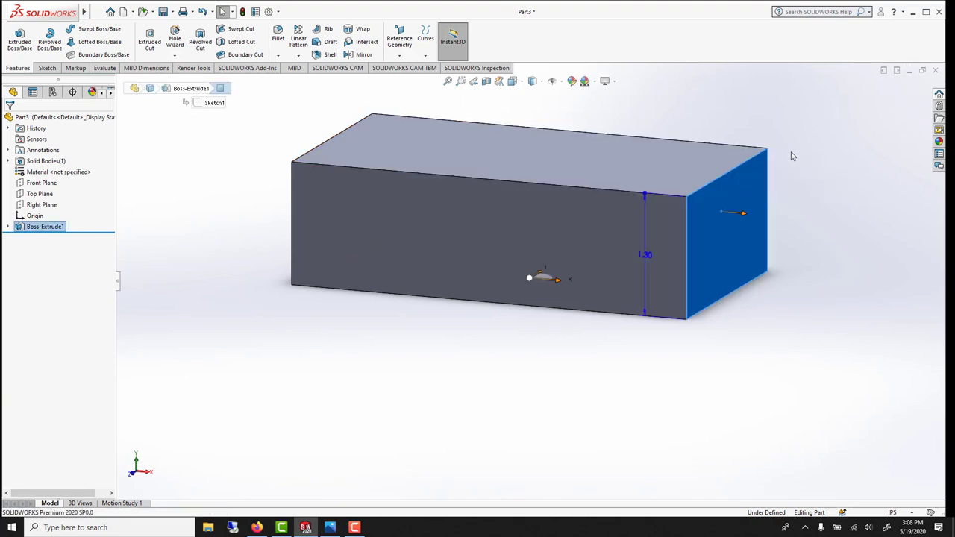
pyautogui.click(393, 55)
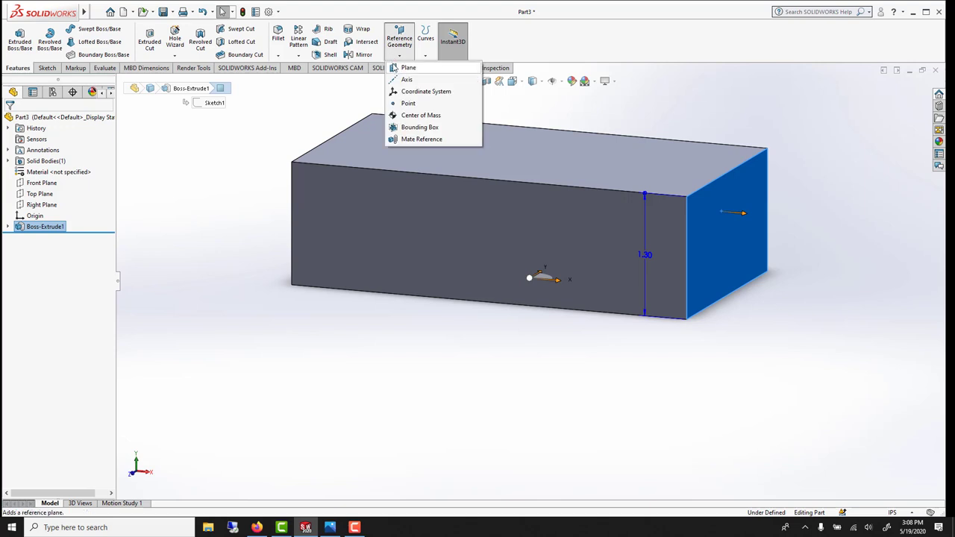
pyautogui.click(396, 68)
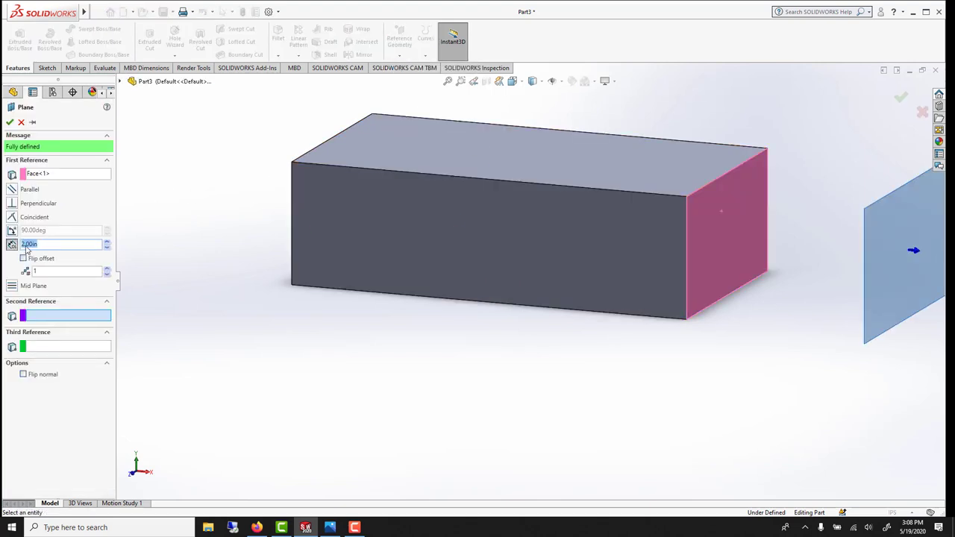
pyautogui.write('.5')
pyautogui.press('Return')
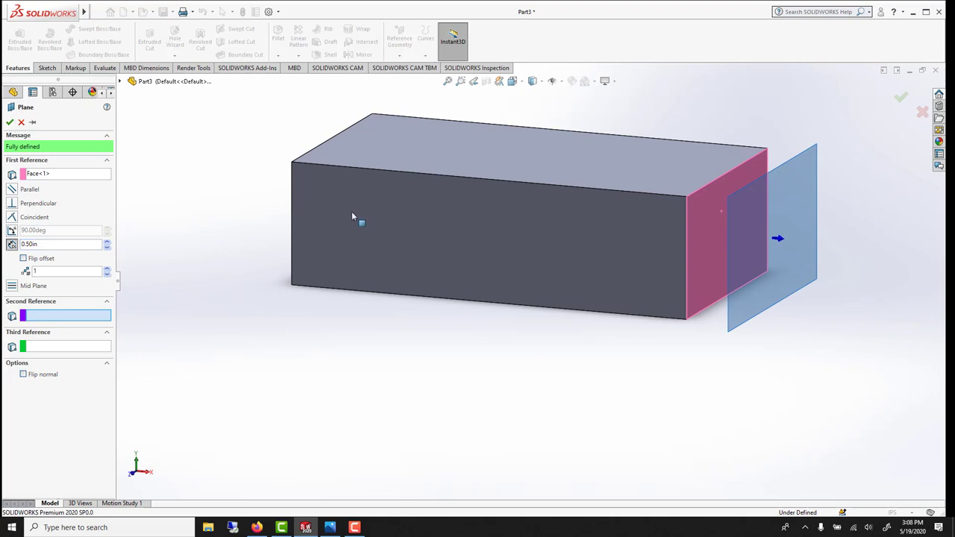
pyautogui.click(9, 123)
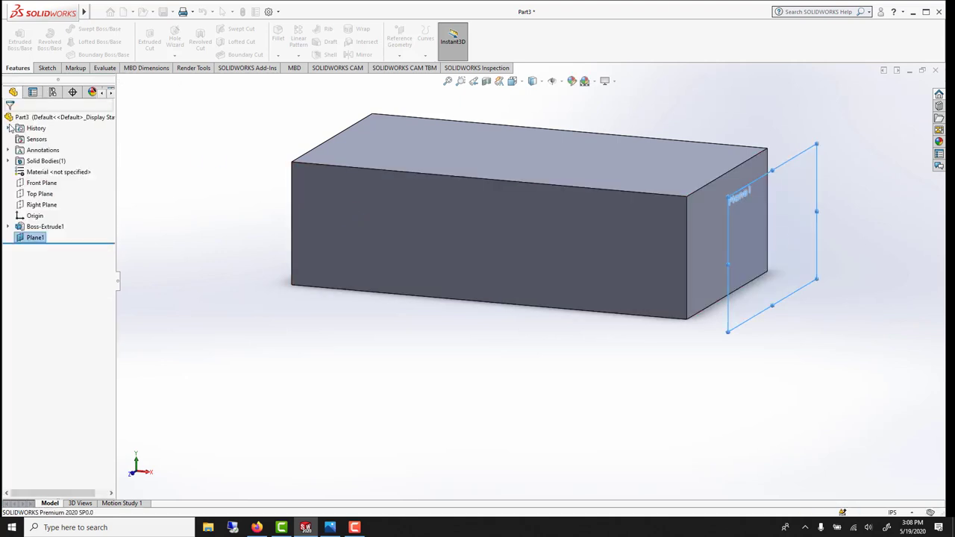
# - Create a reference plane offset 0.50 in above the block's top face
pyautogui.click(497, 142)
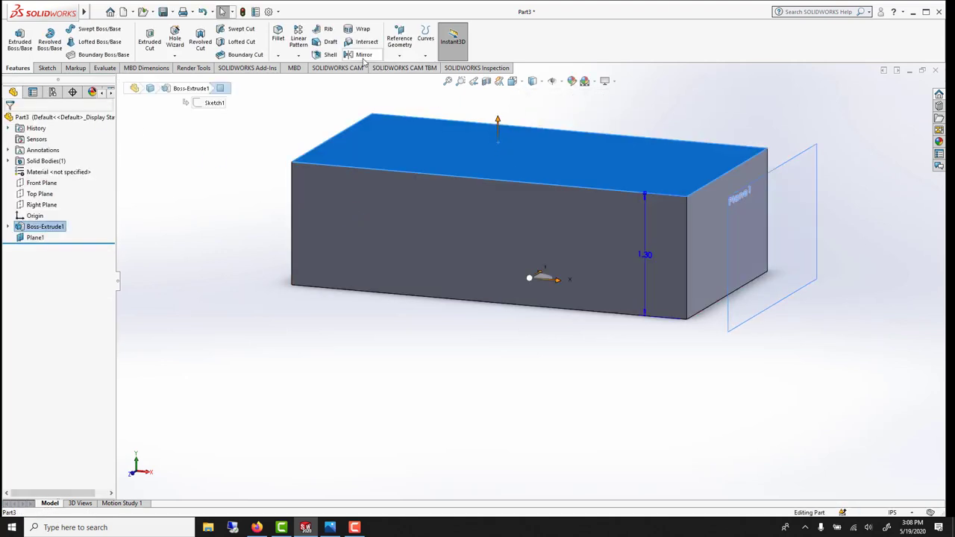
pyautogui.click(399, 41)
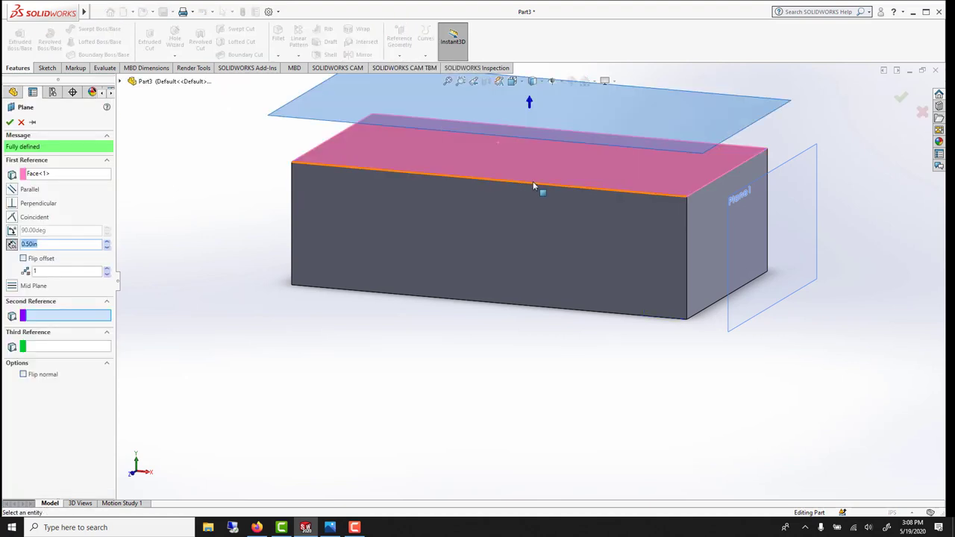
pyautogui.click(9, 123)
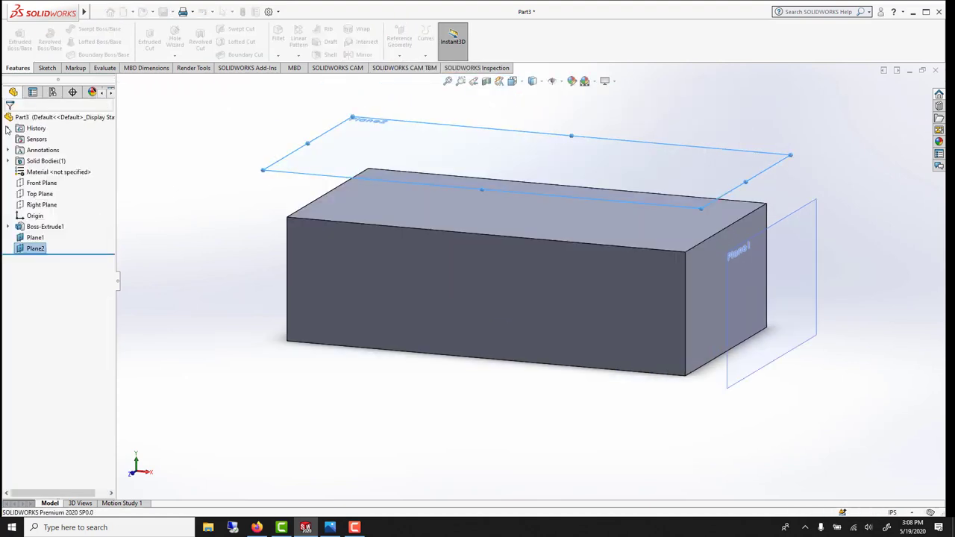
pyautogui.click(162, 187)
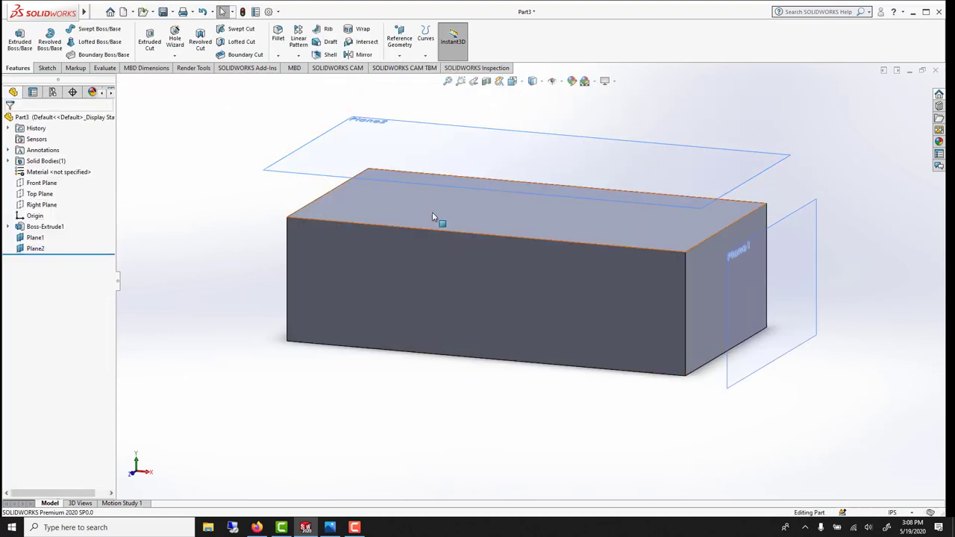
# - Create a reference plane through the top face's left short edge, angled 30 degrees to the top face
pyautogui.click(370, 199)
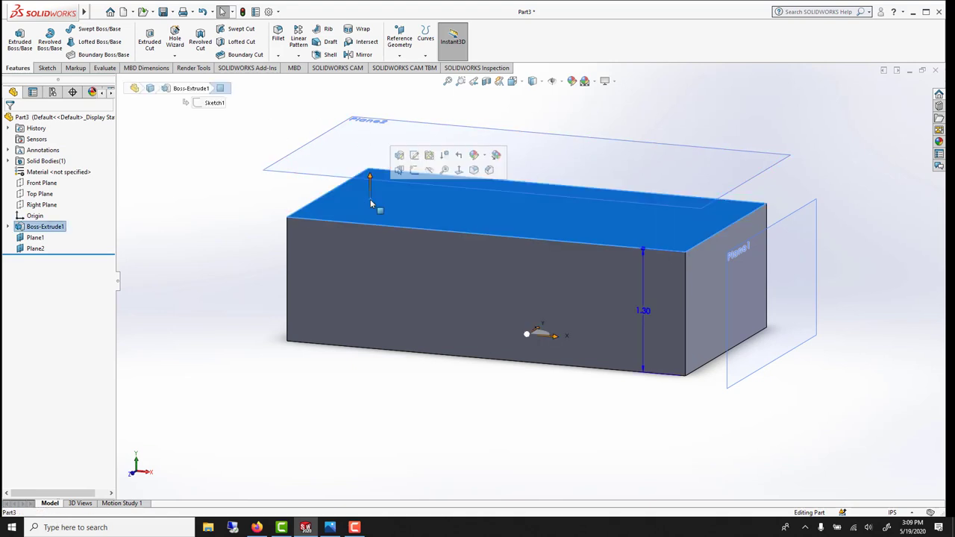
pyautogui.click(331, 192)
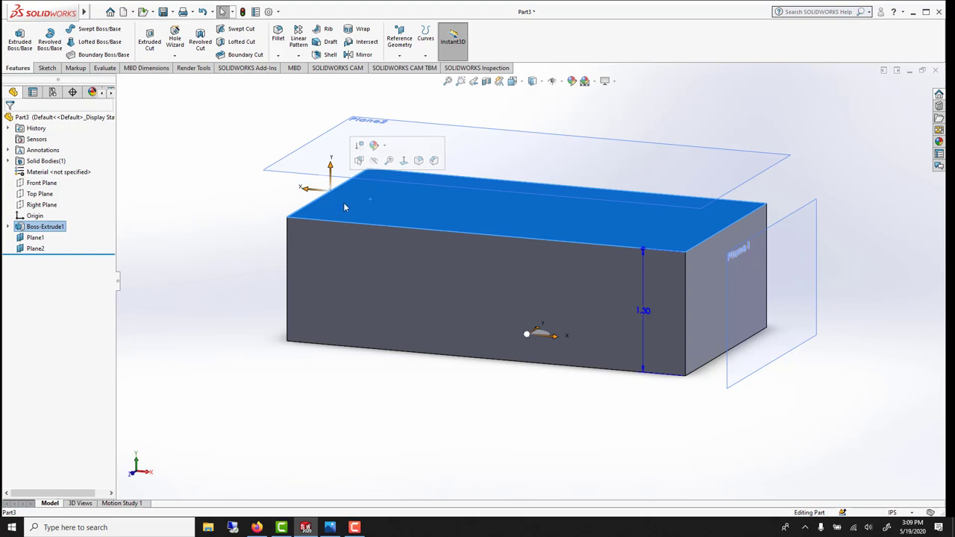
pyautogui.click(400, 56)
pyautogui.click(408, 67)
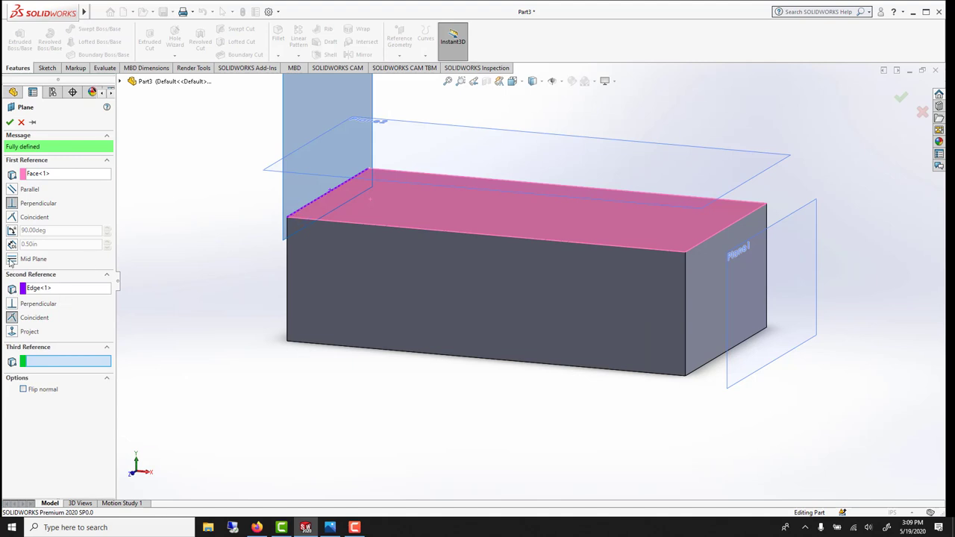
pyautogui.click(12, 230)
pyautogui.doubleClick(55, 231)
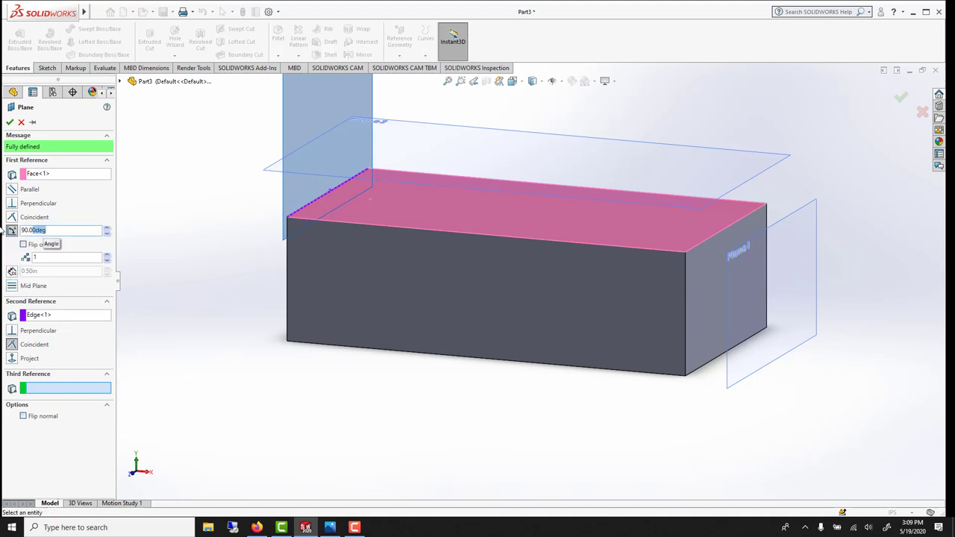
pyautogui.write('30')
pyautogui.press('Return')
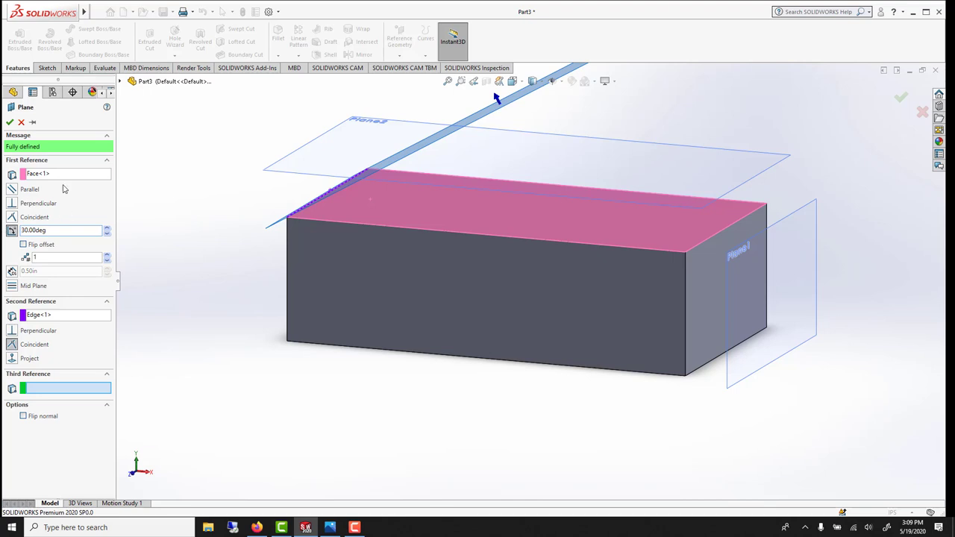
pyautogui.click(11, 123)
# - Sketch a circle of about 0.51 in radius on the 30-degree plane, centred about 0.54 in directly above the sketch origin
pyautogui.scroll(3, 496, 190)
pyautogui.moveTo(546, 173); pyautogui.dragTo(539, 132, button='middle')
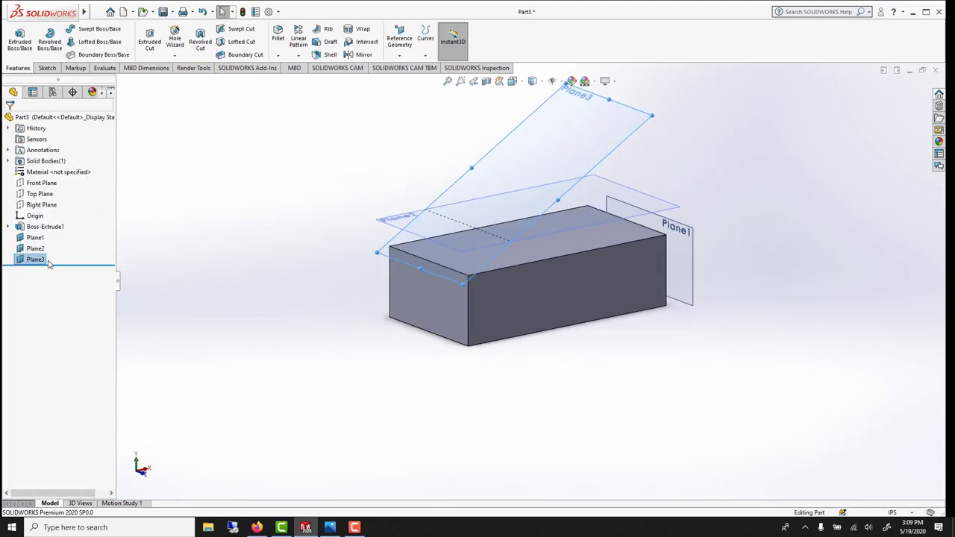
pyautogui.click(24, 260)
pyautogui.click(33, 244)
pyautogui.click(96, 30)
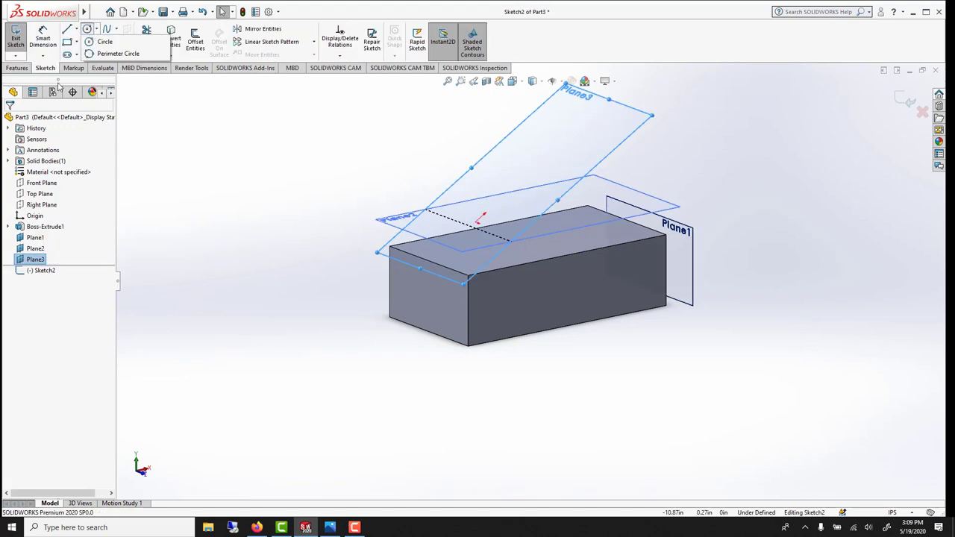
pyautogui.click(105, 41)
pyautogui.click(497, 203)
pyautogui.click(518, 196)
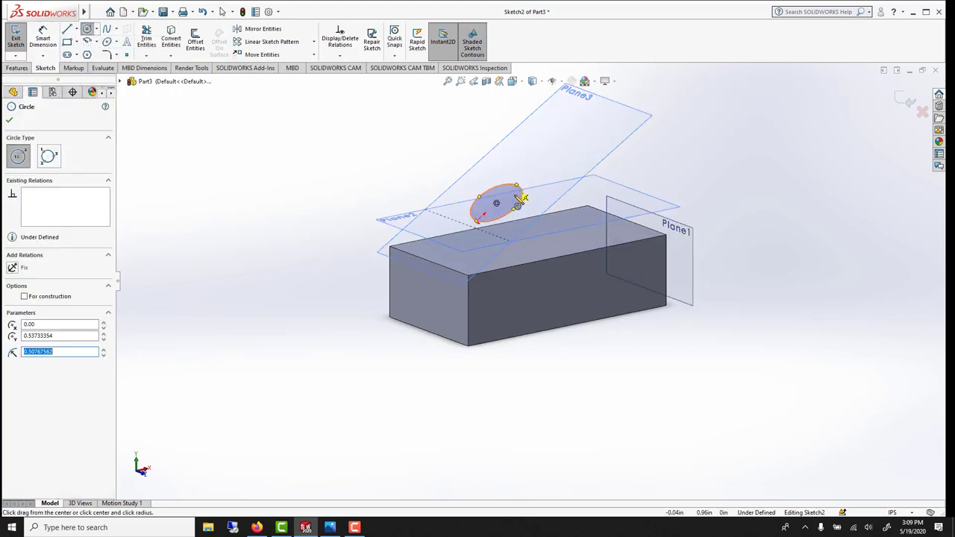
pyautogui.moveTo(517, 196)
pyautogui.mouseDown(button='middle')
pyautogui.moveTo(539, 245)
pyautogui.moveTo(485, 228)
pyautogui.mouseUp(button='middle')
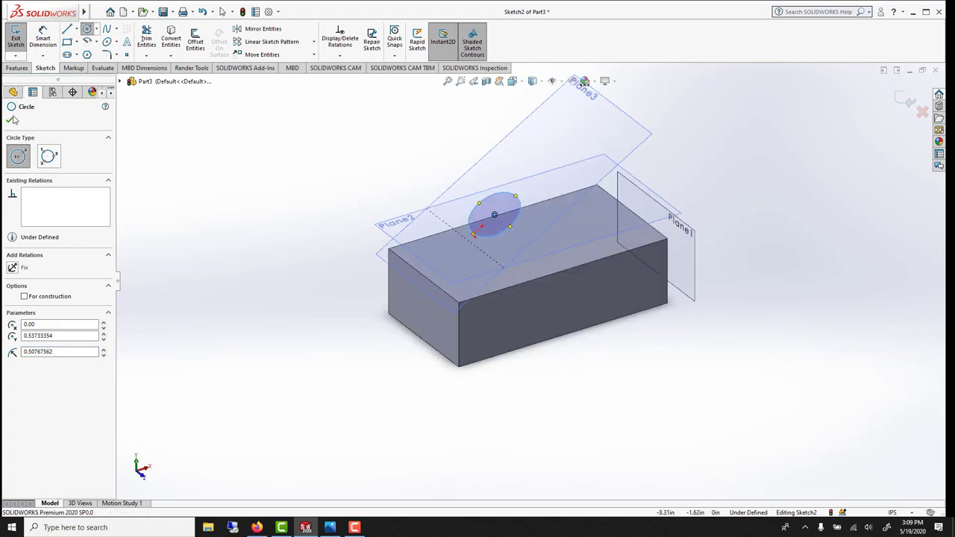
pyautogui.click(16, 68)
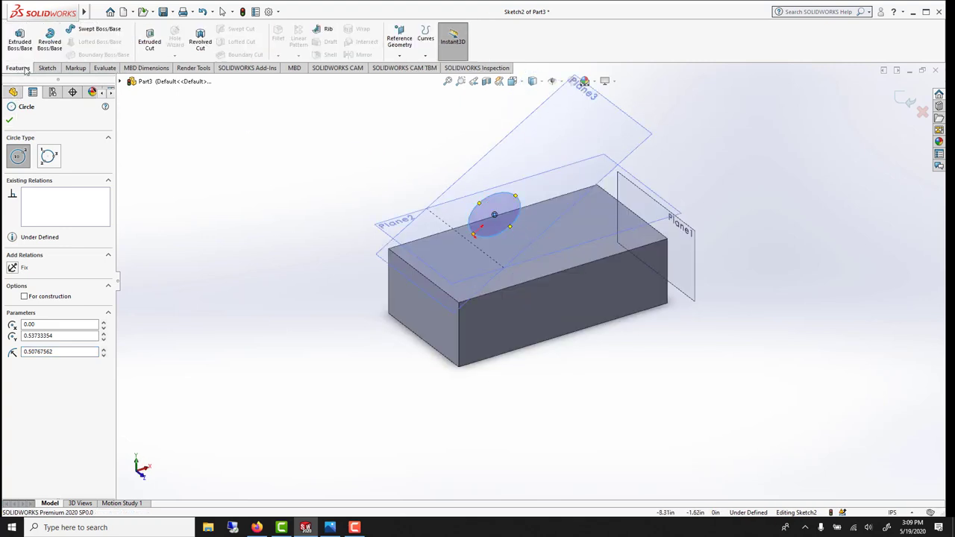
# - Extrude-cut the circle from the 30-degree plane blind to a depth of 1.30 in through the block's top face
pyautogui.click(157, 45)
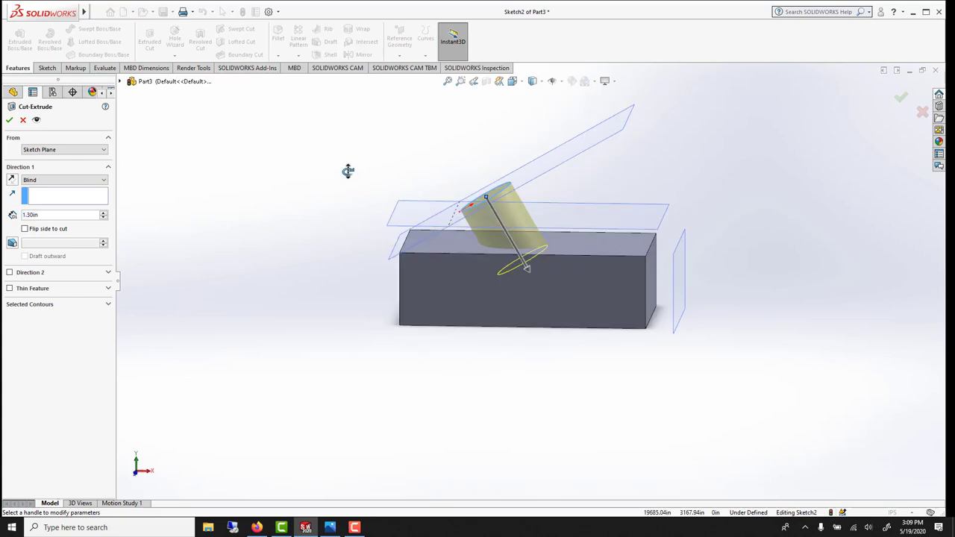
pyautogui.click(9, 121)
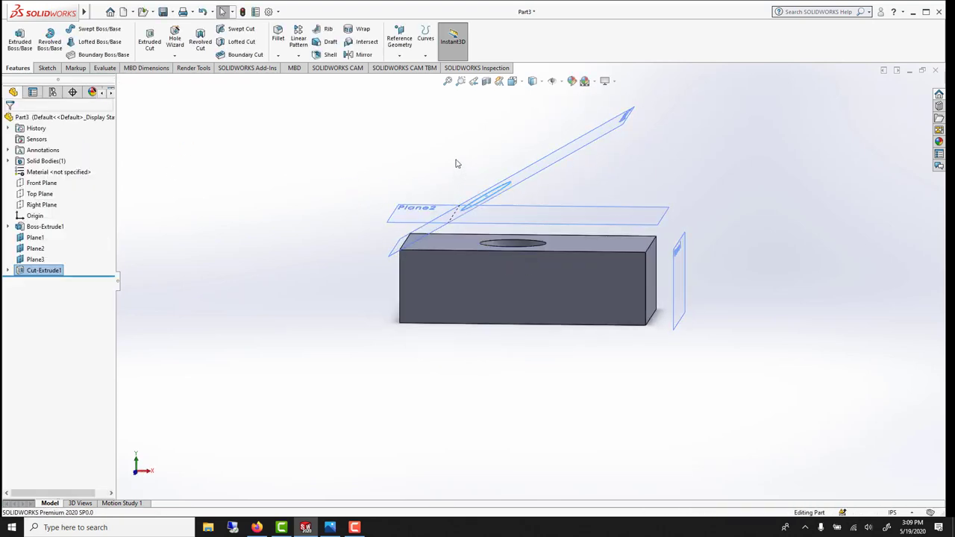
pyautogui.click(456, 162)
pyautogui.moveTo(456, 162); pyautogui.dragTo(609, 248, button='middle')
pyautogui.scroll(2, 609, 248)
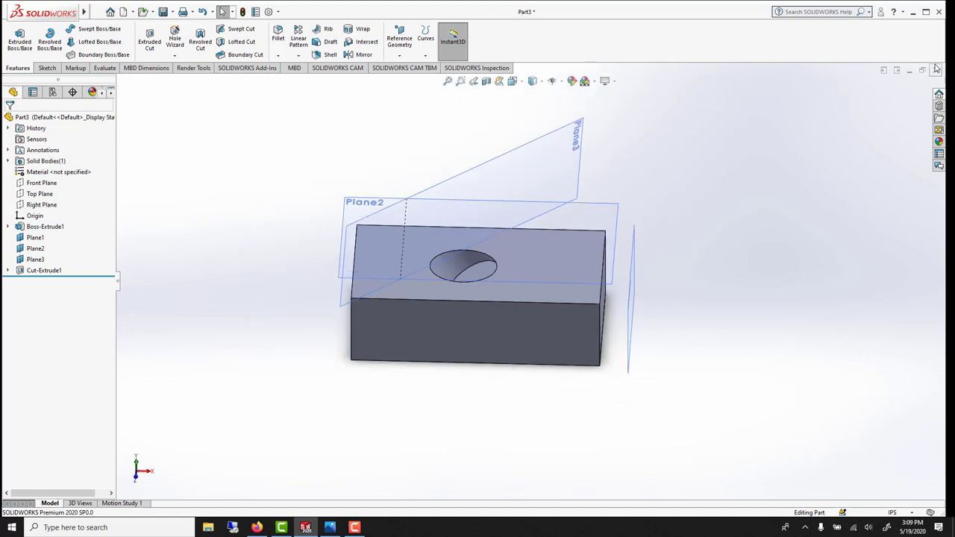
# - Close the block part without saving and start a new part document
pyautogui.click(937, 70)
pyautogui.click(450, 271)
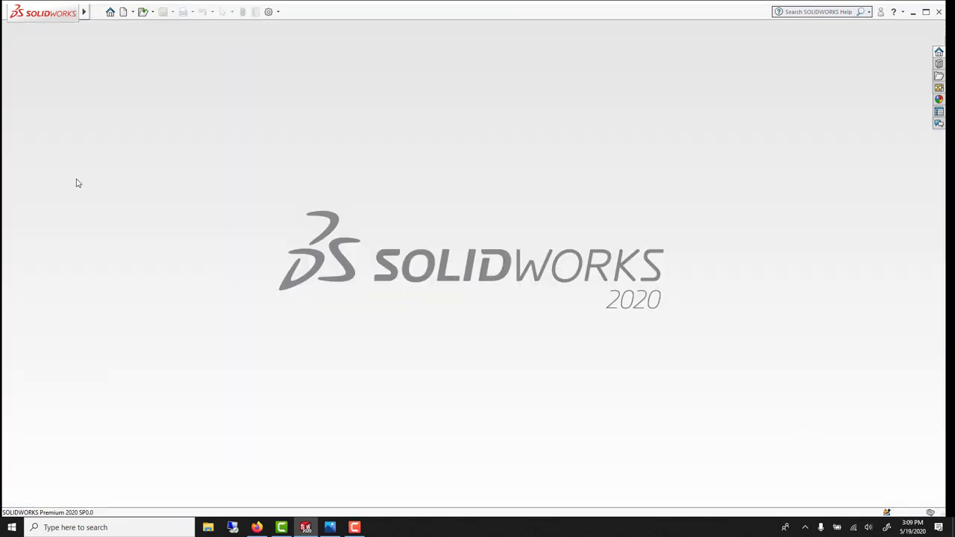
pyautogui.hotkey('ctrl', 'n')
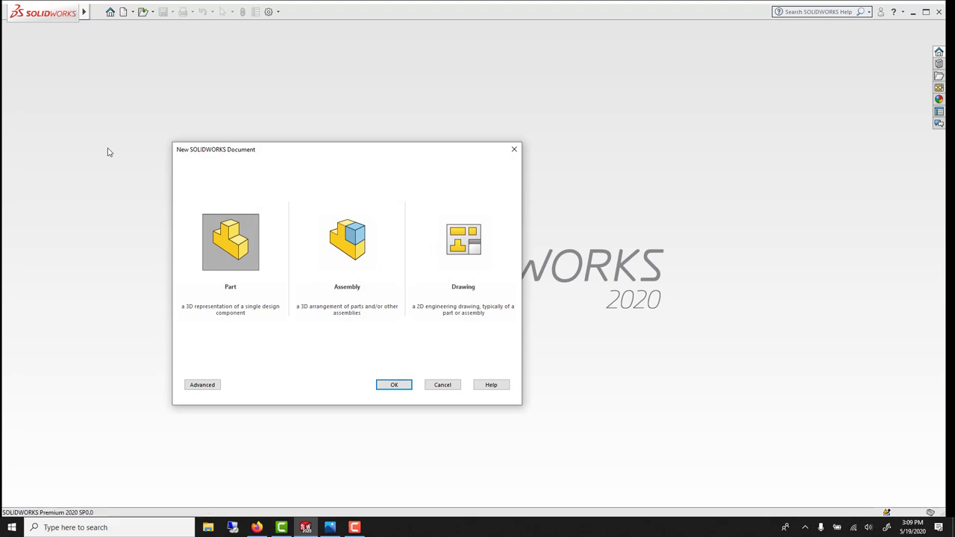
pyautogui.press('Return')
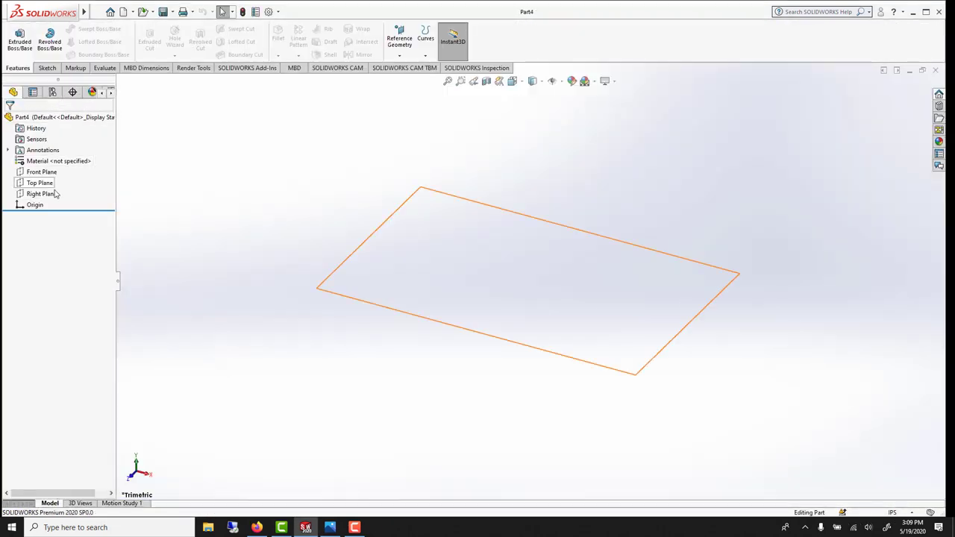
# - Sketch a circle of about 1.47 in radius on the Front Plane, centred on the origin
pyautogui.click(46, 170)
pyautogui.click(52, 153)
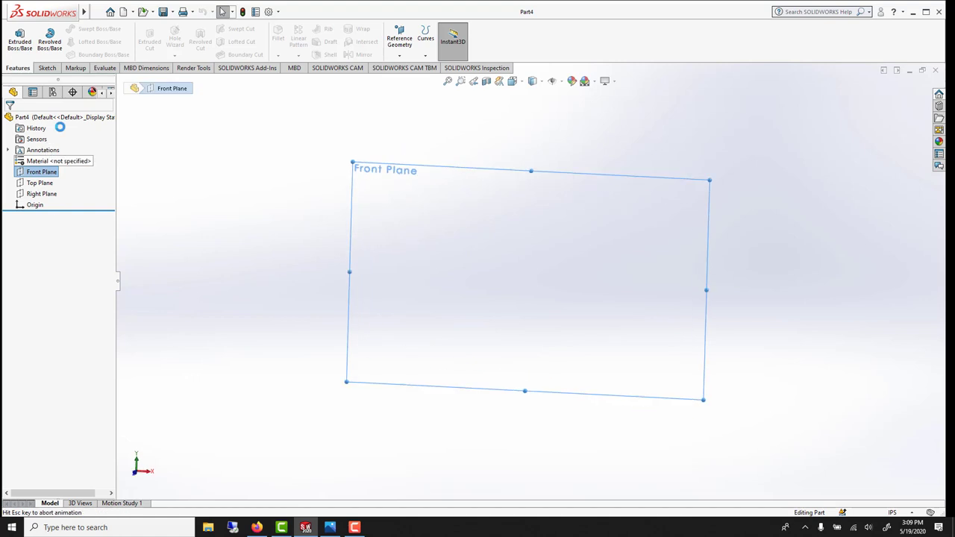
pyautogui.click(88, 28)
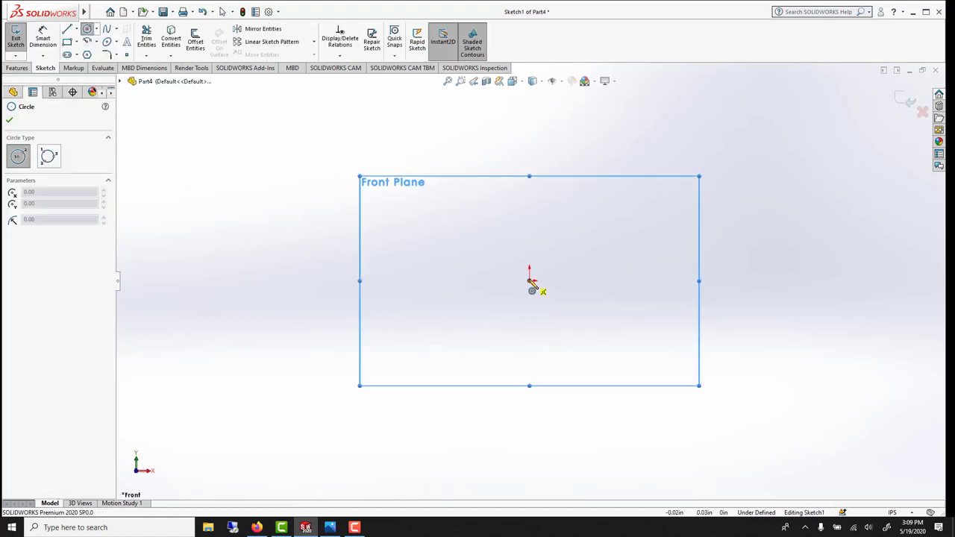
pyautogui.click(530, 282)
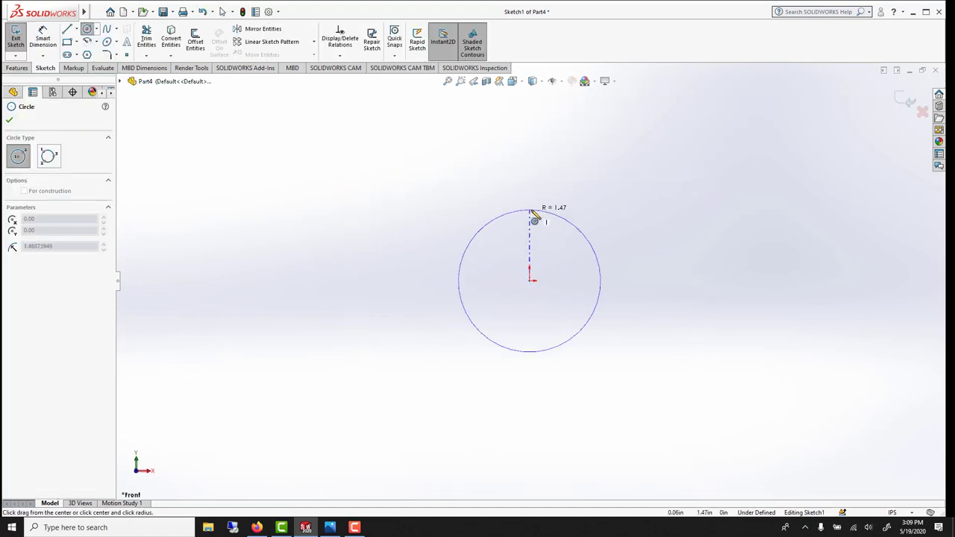
pyautogui.click(531, 211)
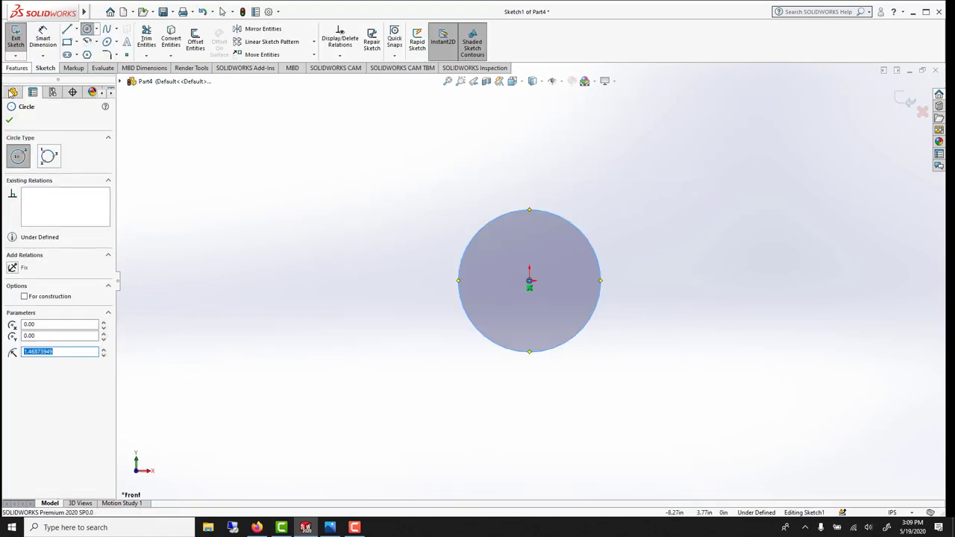
pyautogui.click(9, 120)
# - Extrude the circle about 2.87 in from the sketch plane into a solid cylinder
pyautogui.click(16, 68)
pyautogui.click(19, 37)
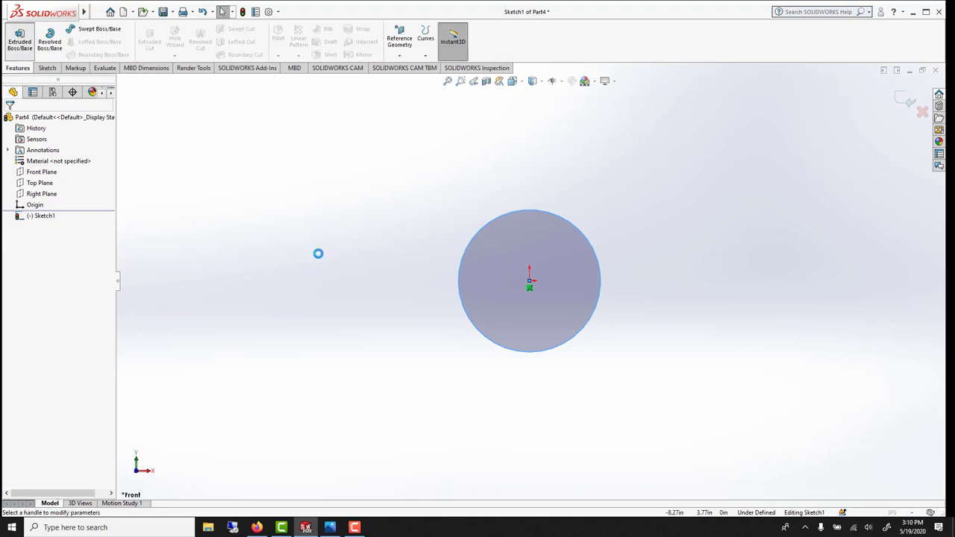
pyautogui.moveTo(517, 296); pyautogui.dragTo(389, 416)
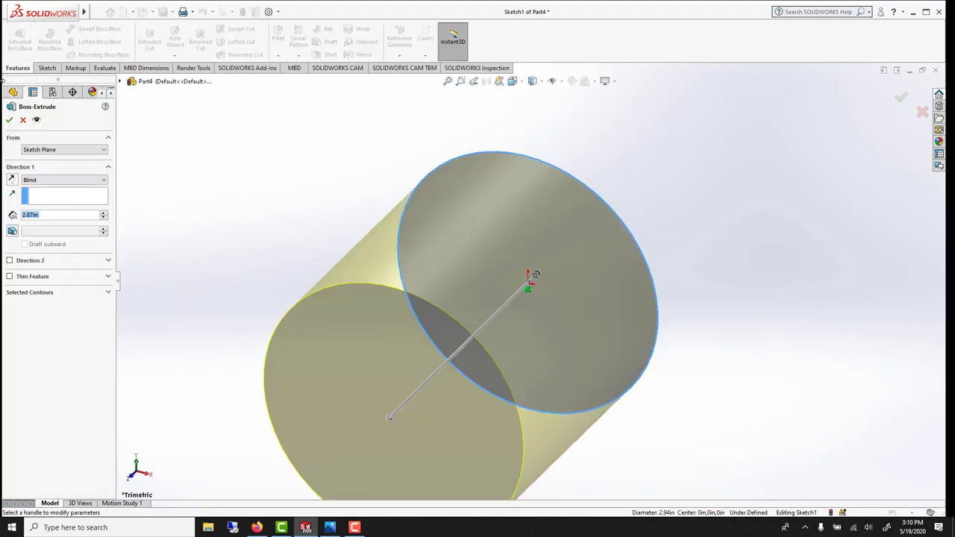
pyautogui.click(9, 120)
# - Sketch a vertical centerline on the cylinder's front end face, from the origin straight down to the circular edge
pyautogui.moveTo(448, 305); pyautogui.dragTo(423, 436, button='middle')
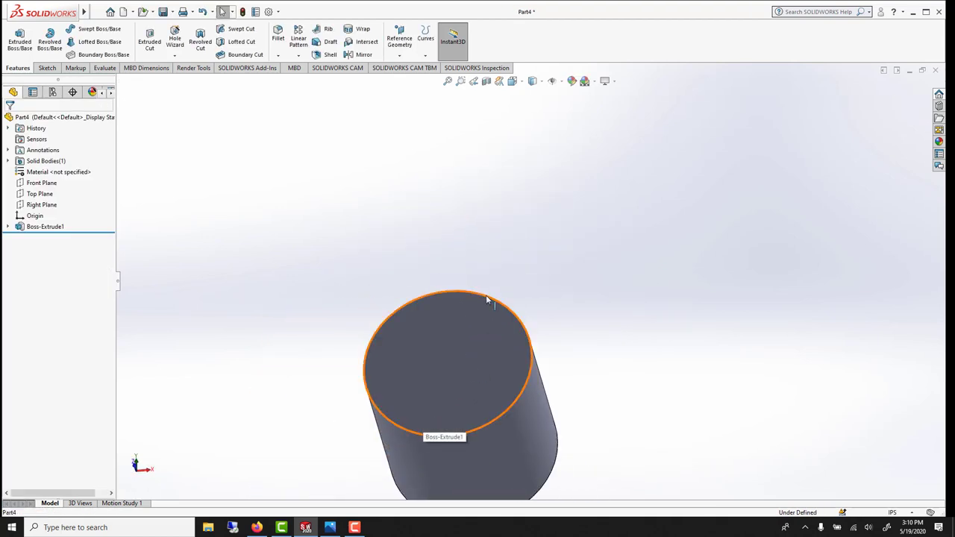
pyautogui.click(460, 346)
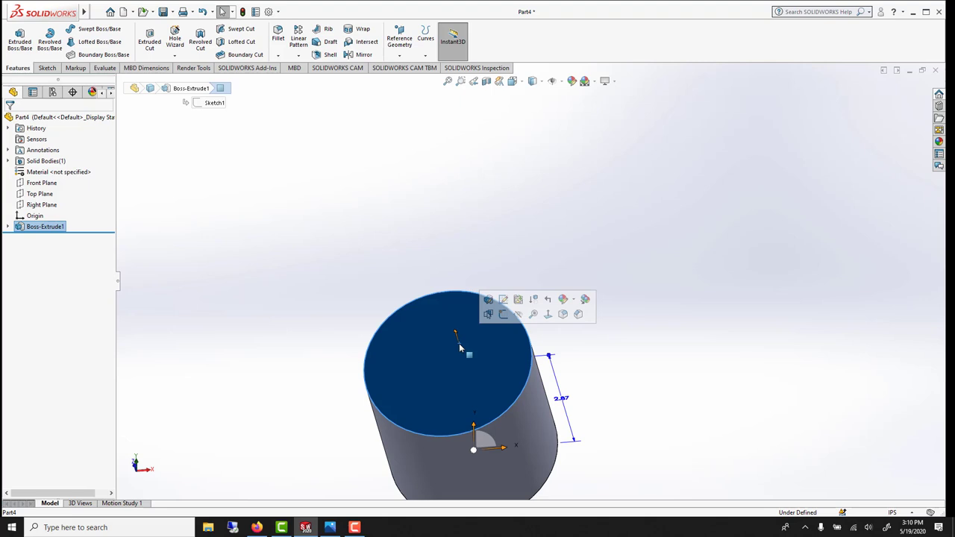
pyautogui.click(502, 318)
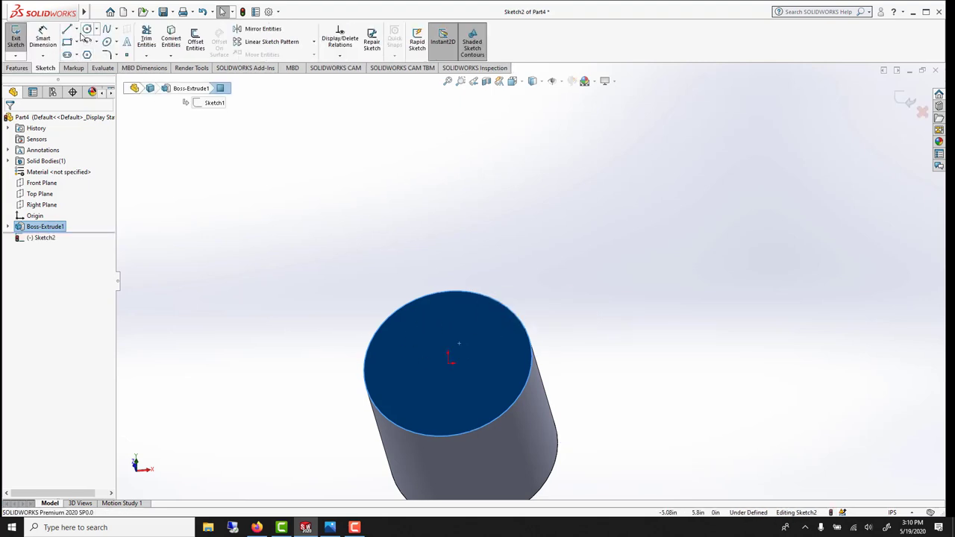
pyautogui.click(76, 30)
pyautogui.click(89, 49)
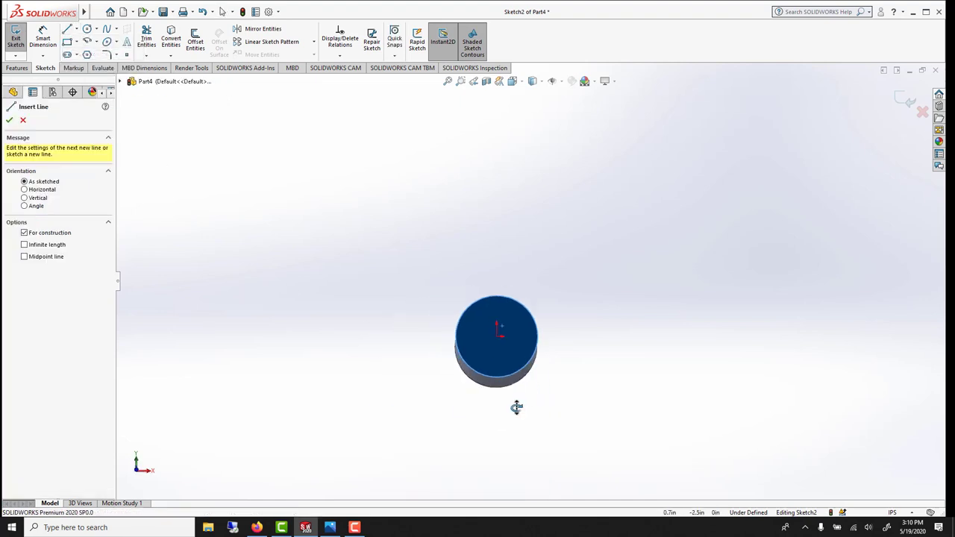
pyautogui.click(507, 347)
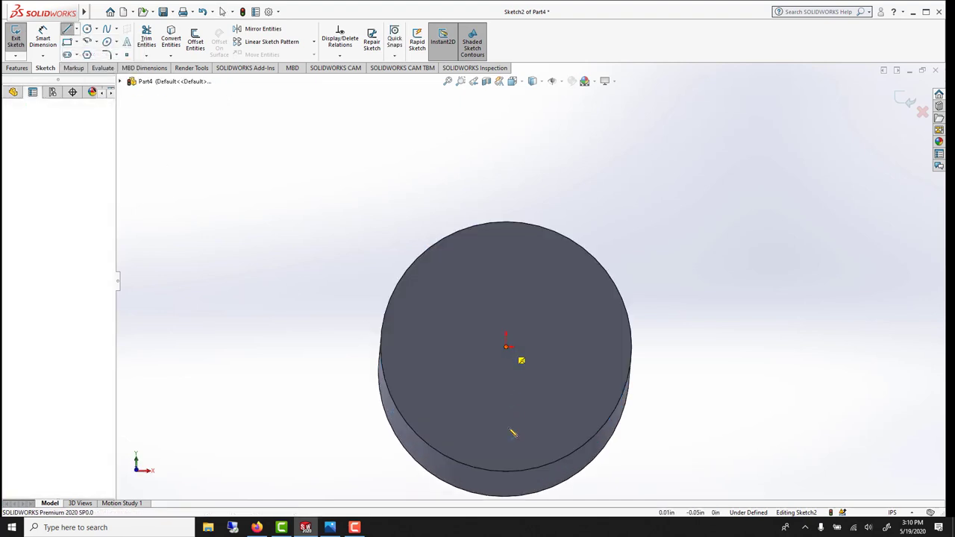
pyautogui.click(507, 471)
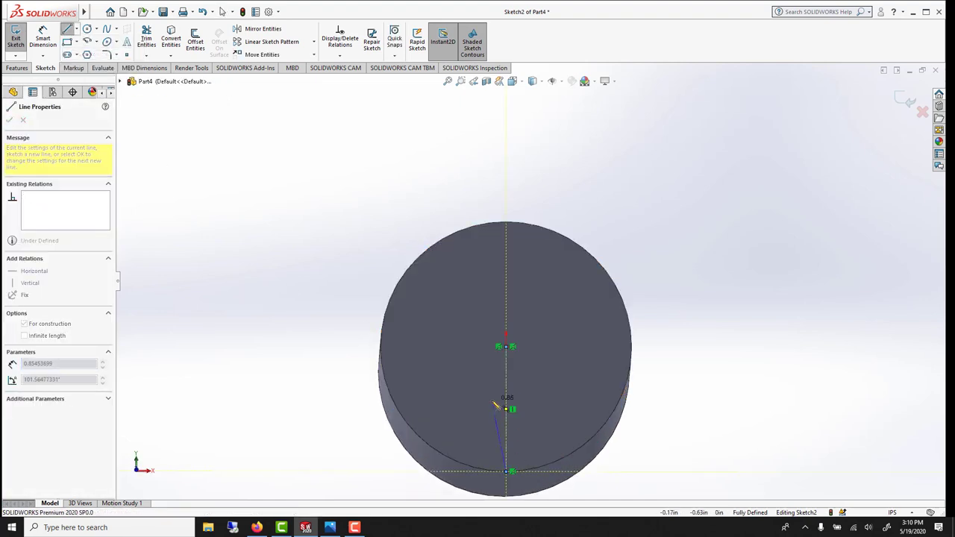
pyautogui.rightClick(493, 369)
pyautogui.click(508, 405)
pyautogui.moveTo(489, 393); pyautogui.dragTo(472, 354, button='middle')
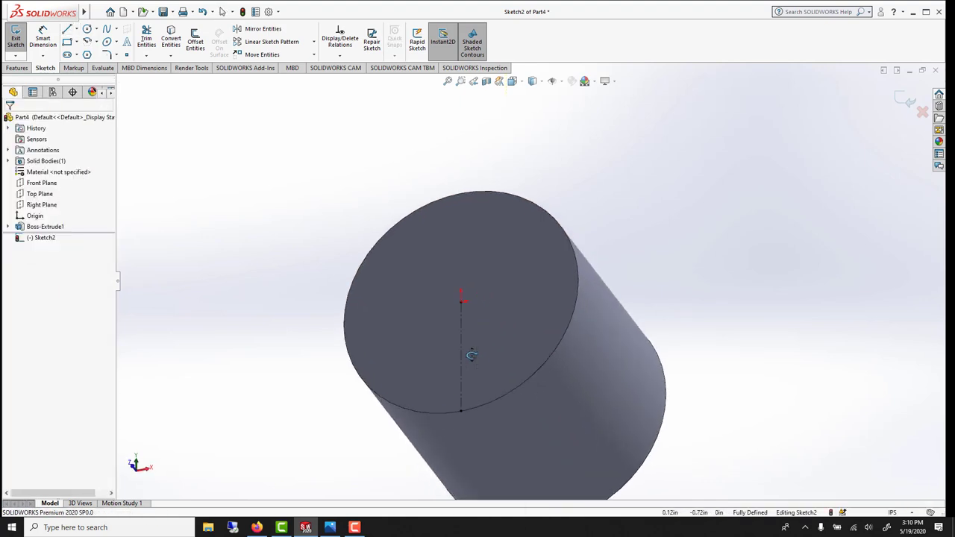
pyautogui.click(905, 100)
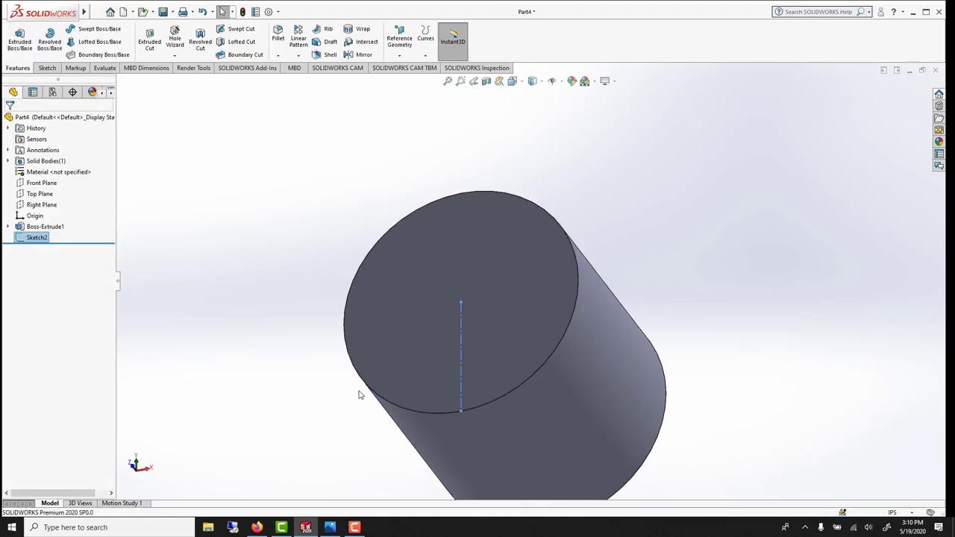
# - Create a reference plane through the sketched centerline, angled 30 degrees to the cylinder's end face
pyautogui.click(415, 354)
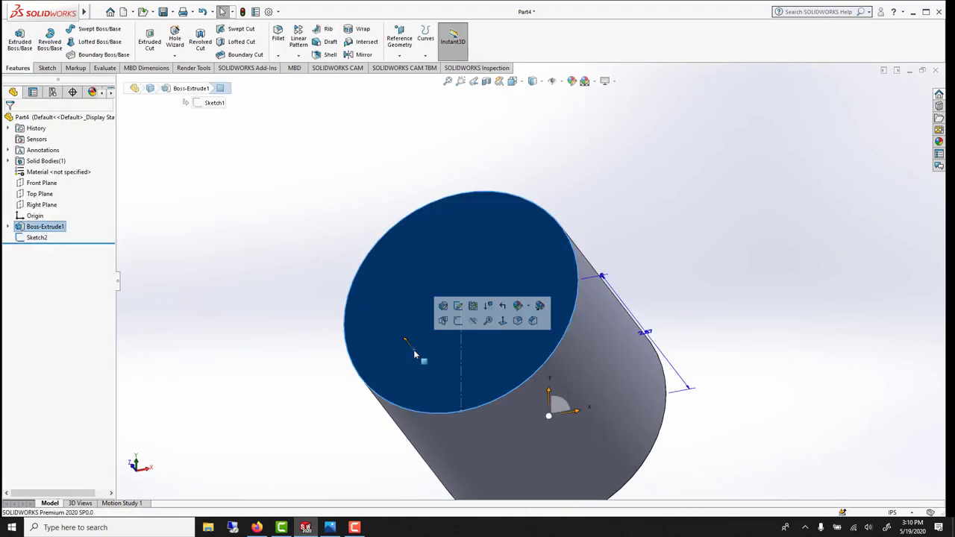
pyautogui.keyDown('ctrl'); pyautogui.click(460, 368); pyautogui.keyUp('ctrl')
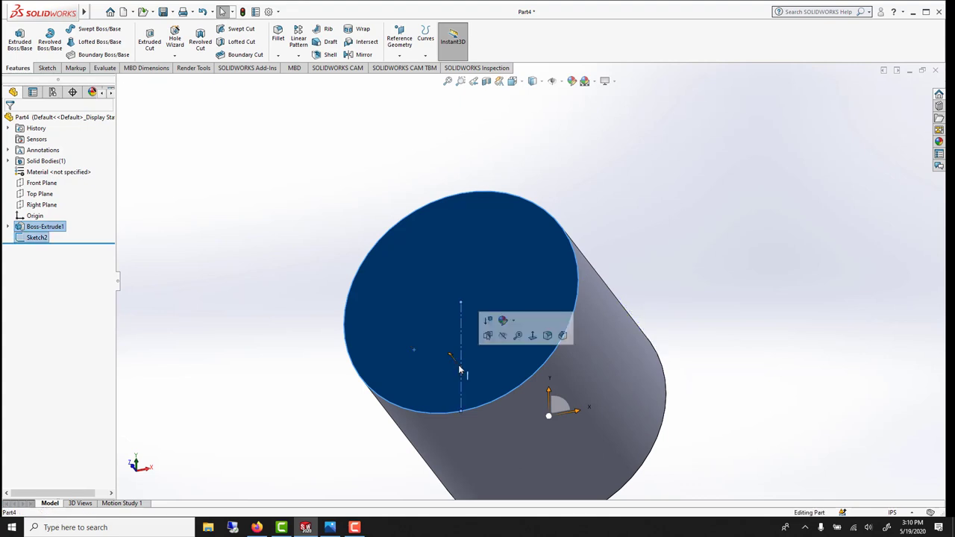
pyautogui.click(399, 52)
pyautogui.click(405, 69)
pyautogui.moveTo(409, 368); pyautogui.dragTo(448, 319, button='middle')
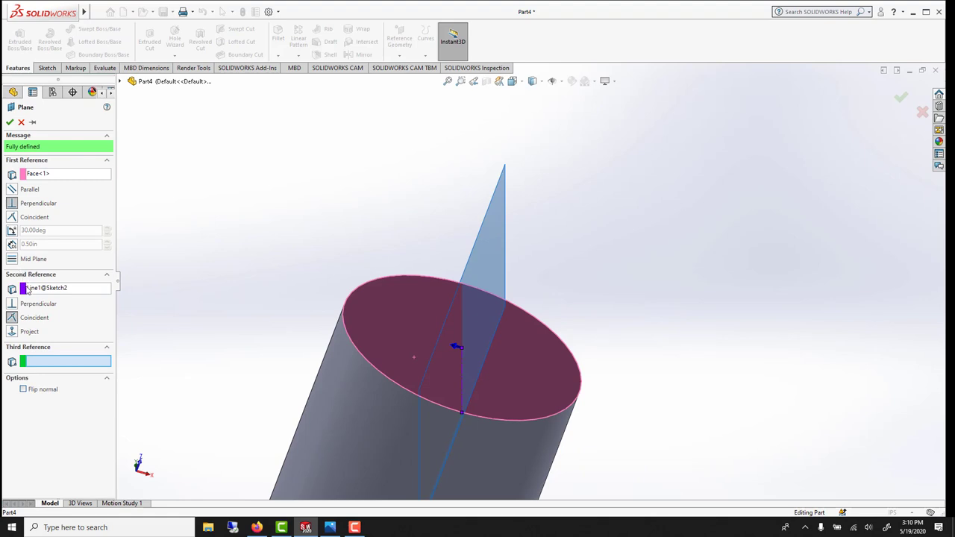
pyautogui.click(12, 230)
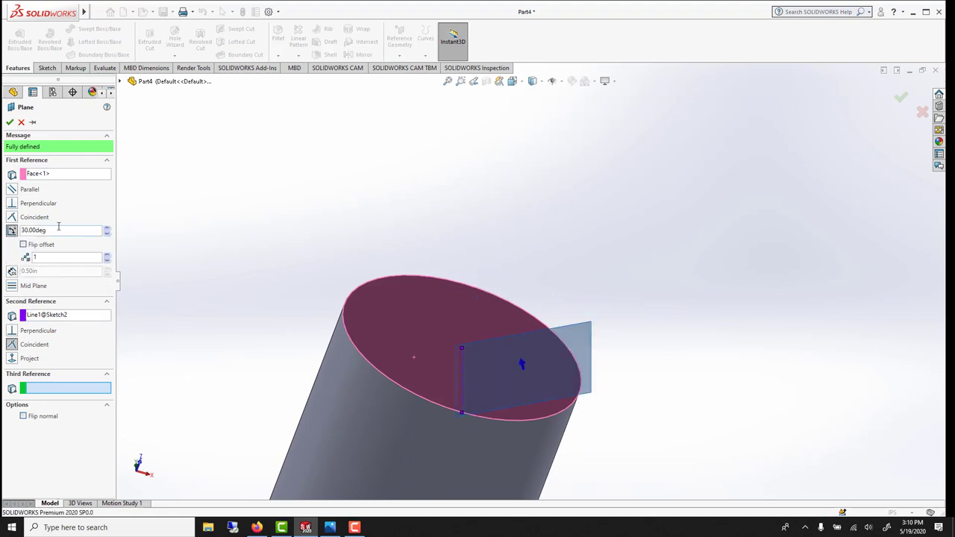
pyautogui.click(10, 122)
# - Sketch a corner rectangle about 3.57 in long on the 30-degree plane, spanning the cylinder's full width beyond the centerline
pyautogui.moveTo(358, 373); pyautogui.dragTo(350, 395, button='middle')
pyautogui.rightClick(20, 248)
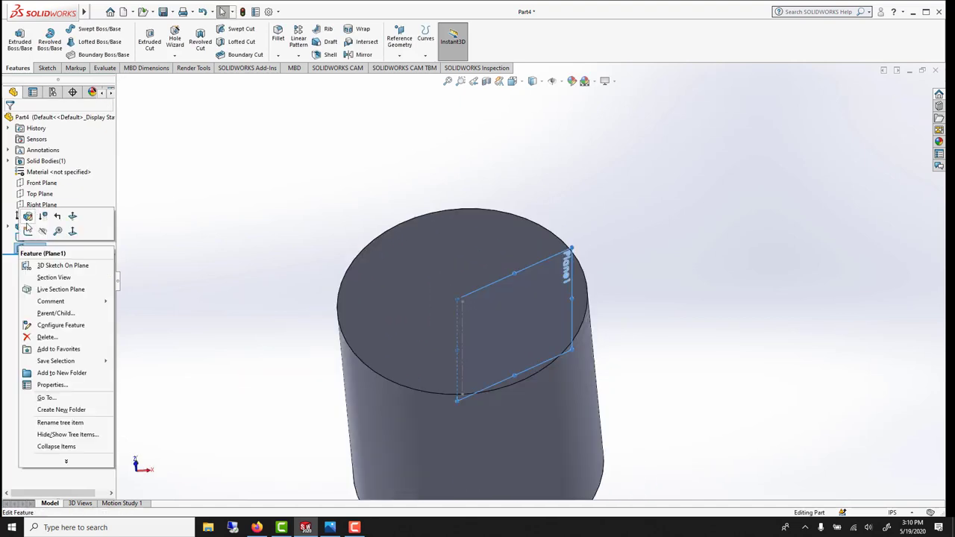
pyautogui.click(27, 230)
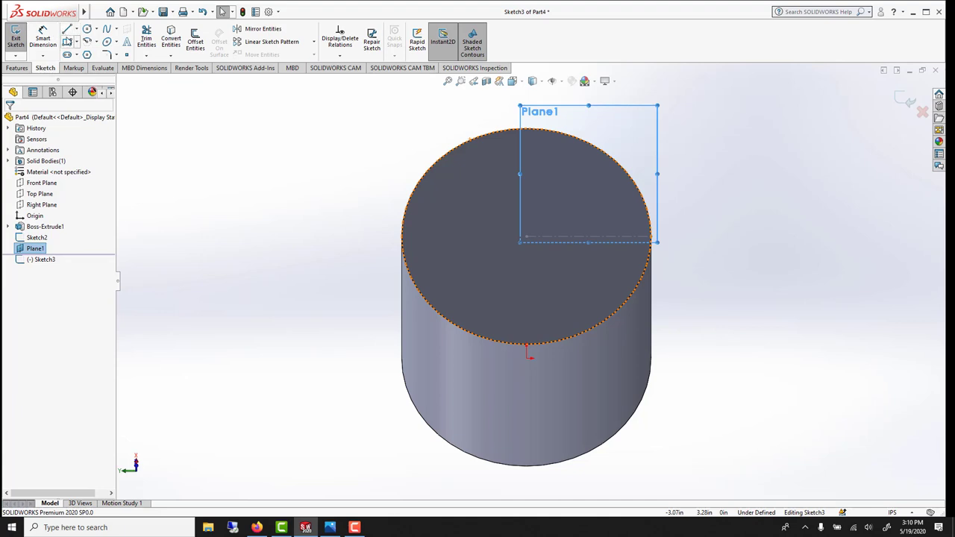
pyautogui.click(67, 41)
pyautogui.moveTo(375, 112); pyautogui.dragTo(677, 206)
pyautogui.click(10, 119)
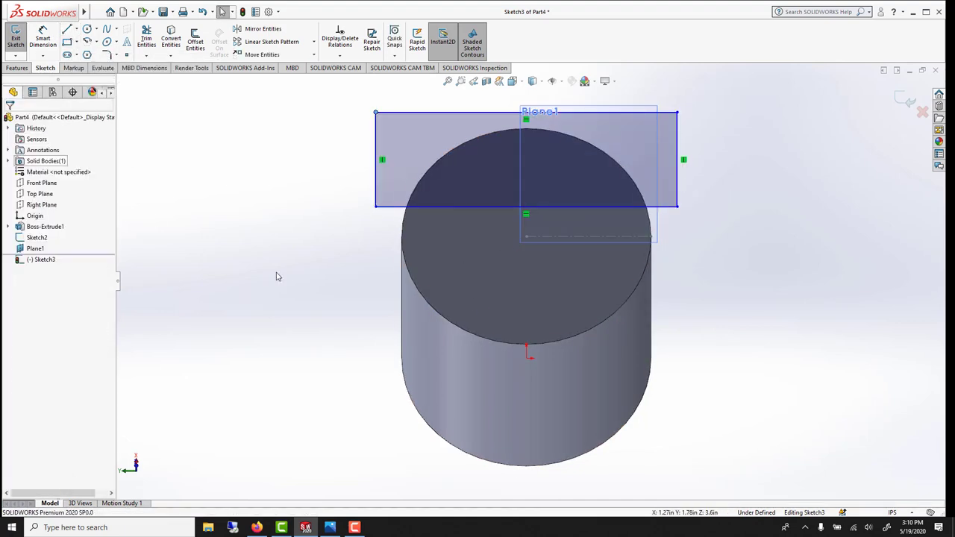
# - Extrude-cut the rectangle from the angled plane to slice a slanted section off the cylinder's side
pyautogui.moveTo(373, 239); pyautogui.dragTo(321, 196, button='middle')
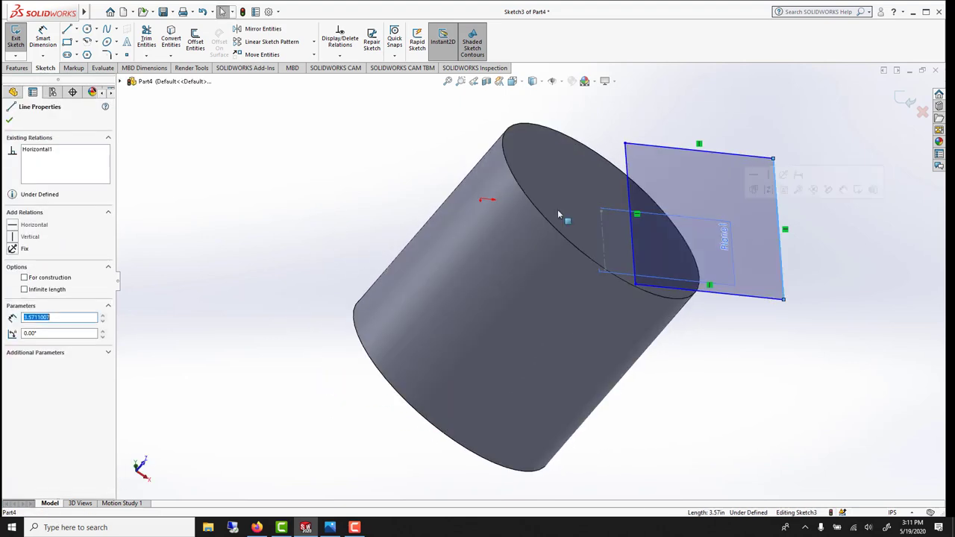
pyautogui.click(393, 188)
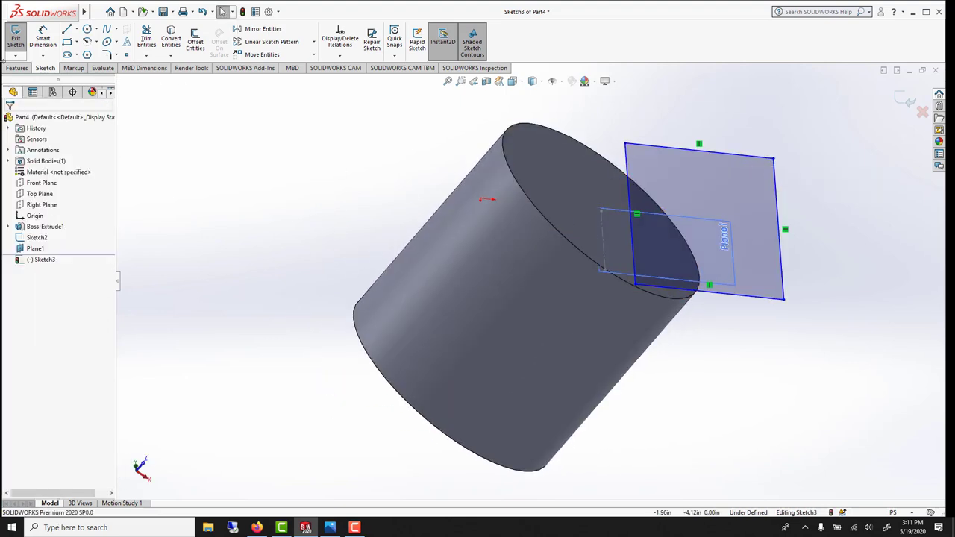
pyautogui.click(16, 68)
pyautogui.click(151, 42)
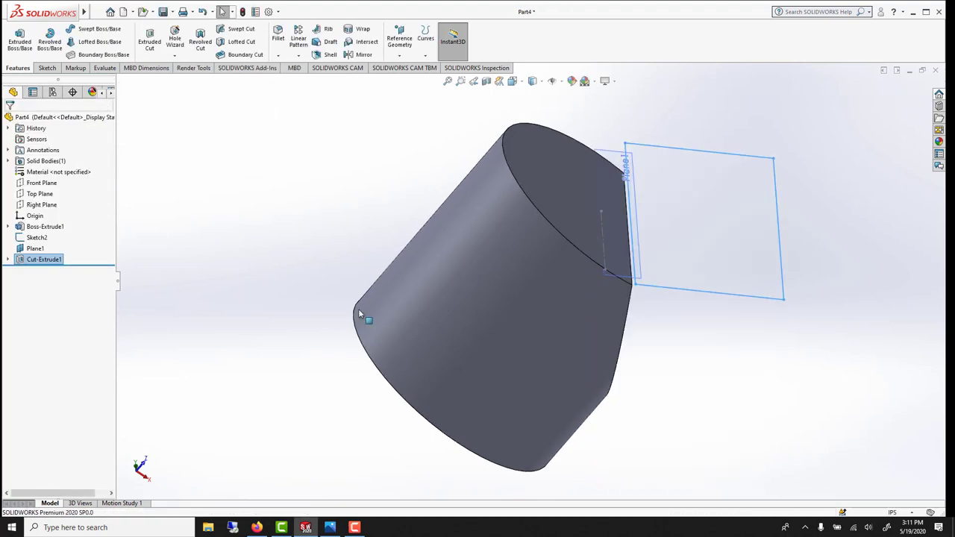
pyautogui.scroll(-1, 640, 397)
pyautogui.moveTo(640, 396)
pyautogui.mouseDown(button='middle')
pyautogui.moveTo(578, 400)
pyautogui.moveTo(635, 390)
pyautogui.mouseUp(button='middle')
# - Turn off rotation about the scene floor so that the model can be orbited freely
pyautogui.moveTo(53, 5)
pyautogui.click(115, 11)
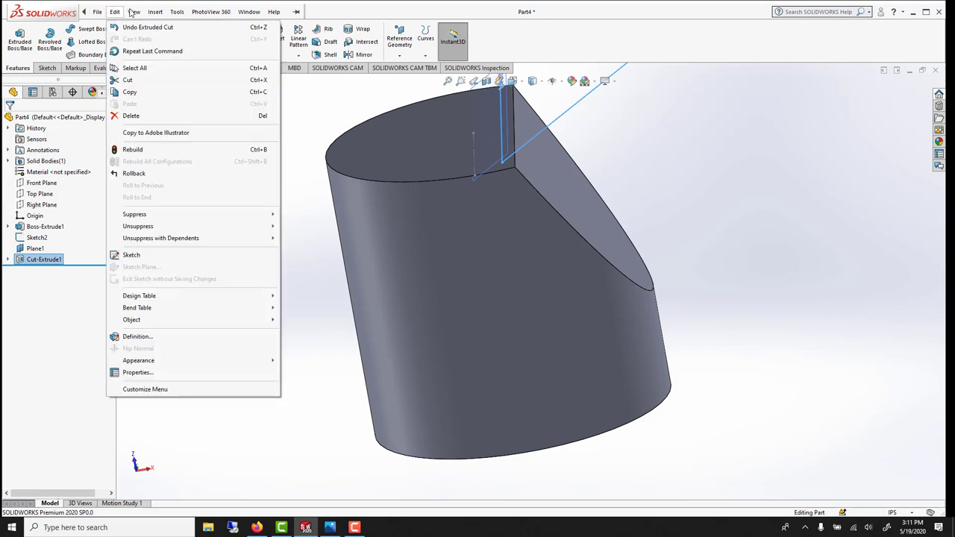
pyautogui.moveTo(136, 12)
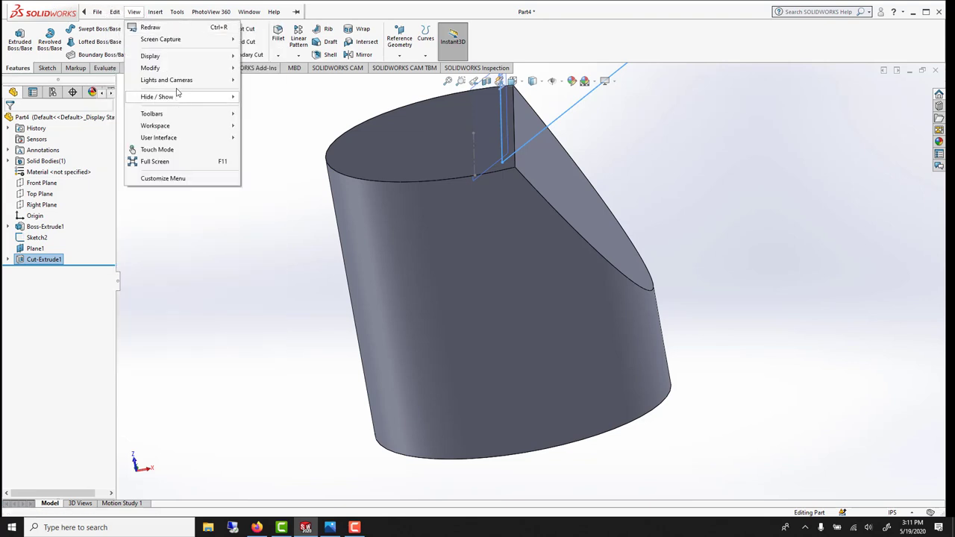
pyautogui.moveTo(174, 68)
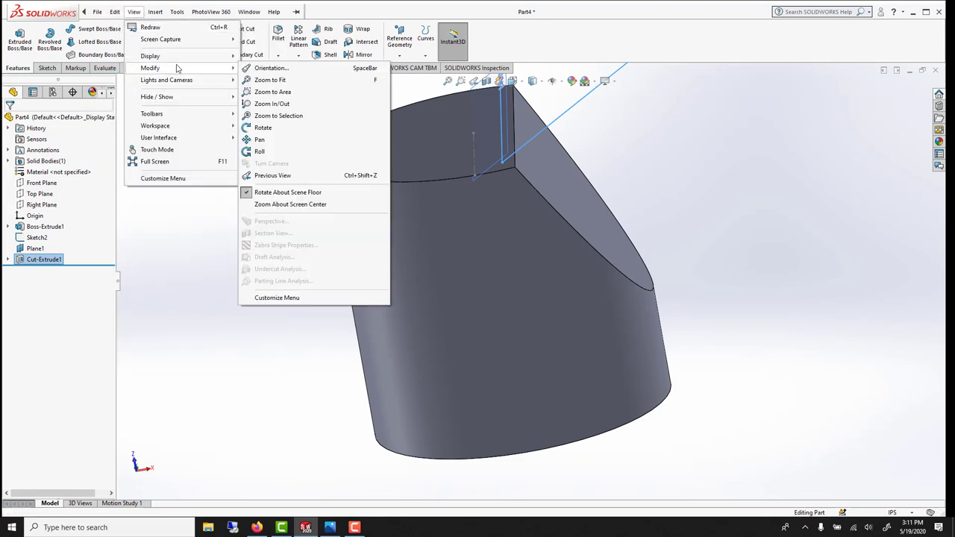
pyautogui.click(263, 194)
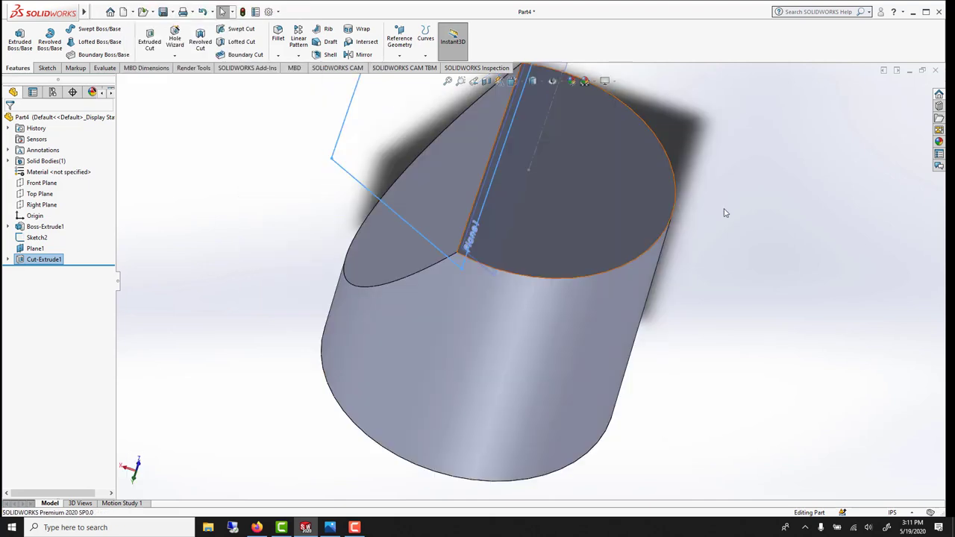
pyautogui.scroll(-1, 725, 212)
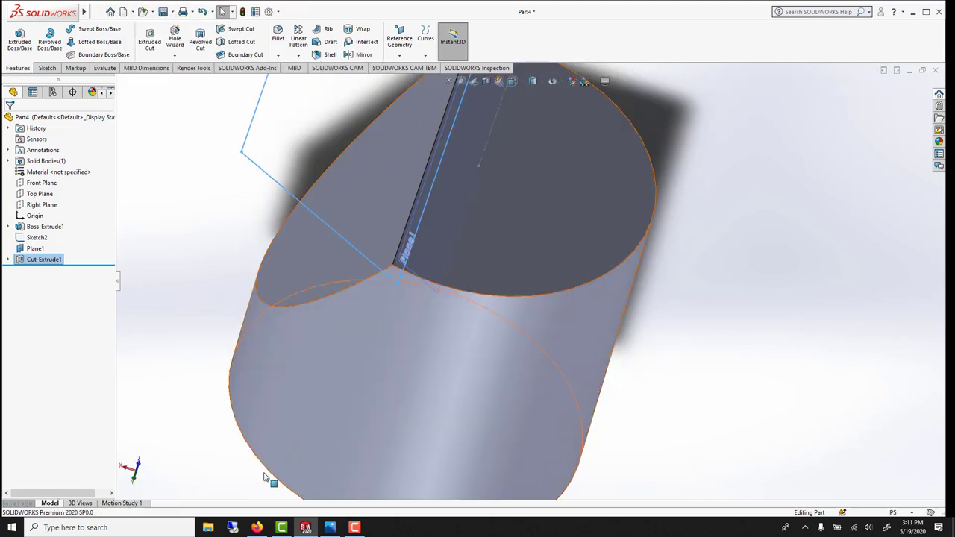
# - Close the cylinder part without saving it and create a new part document
pyautogui.click(330, 526)
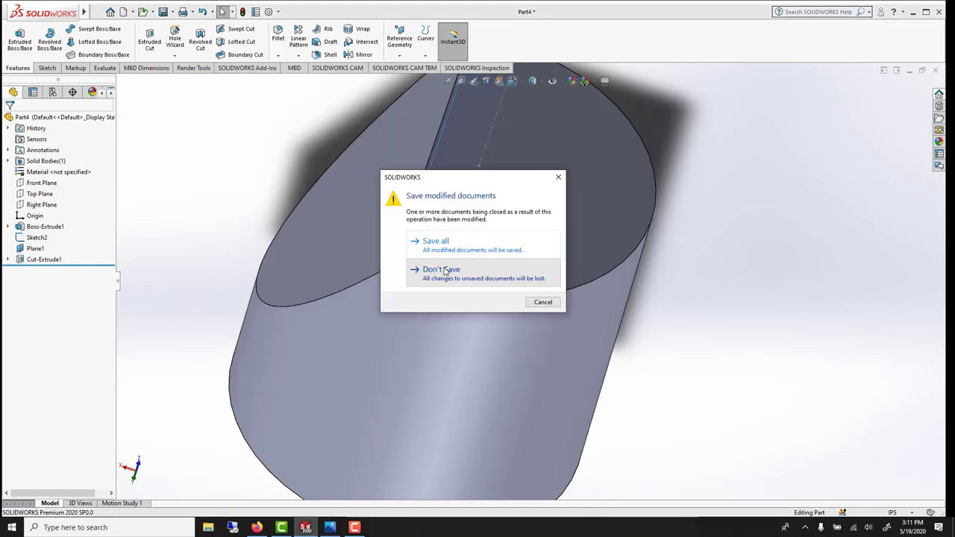
pyautogui.click(429, 272)
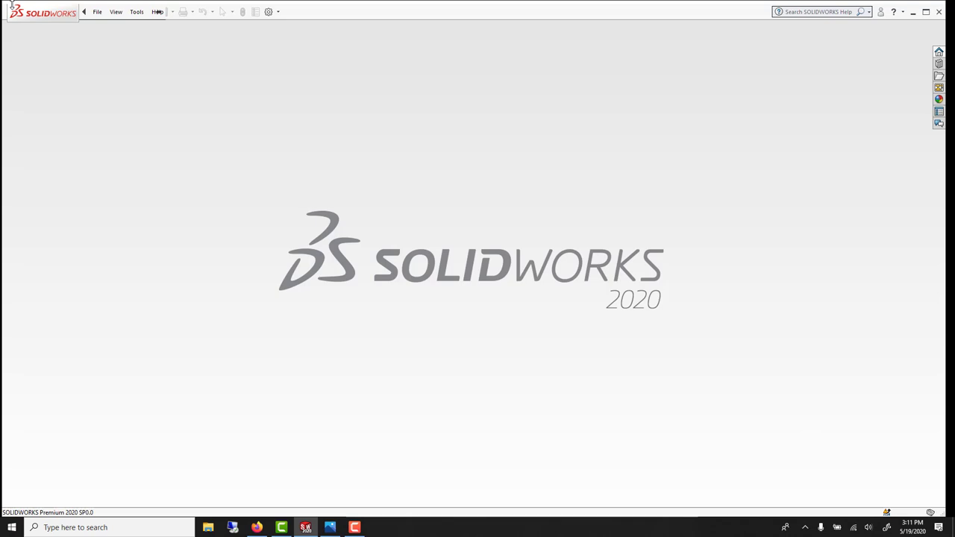
pyautogui.click(95, 12)
pyautogui.click(99, 27)
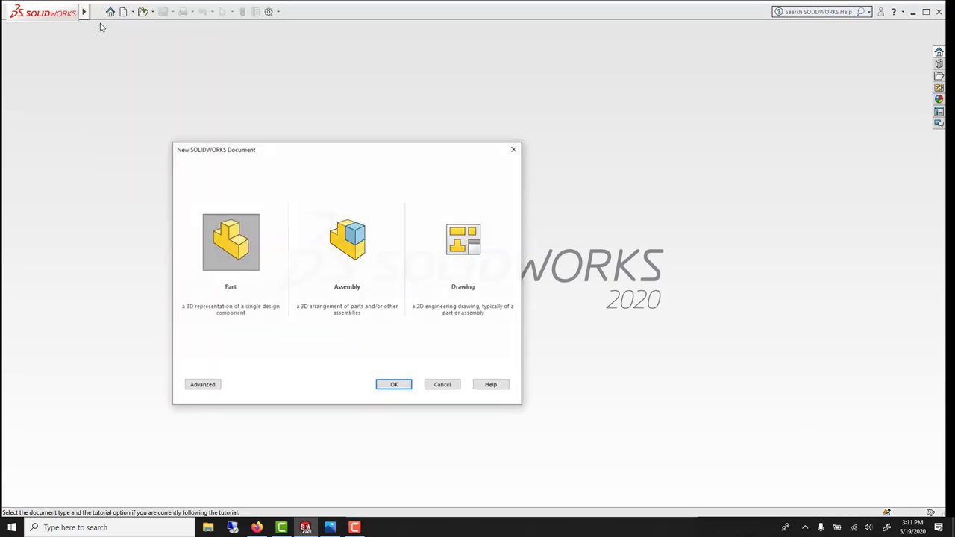
pyautogui.click(393, 384)
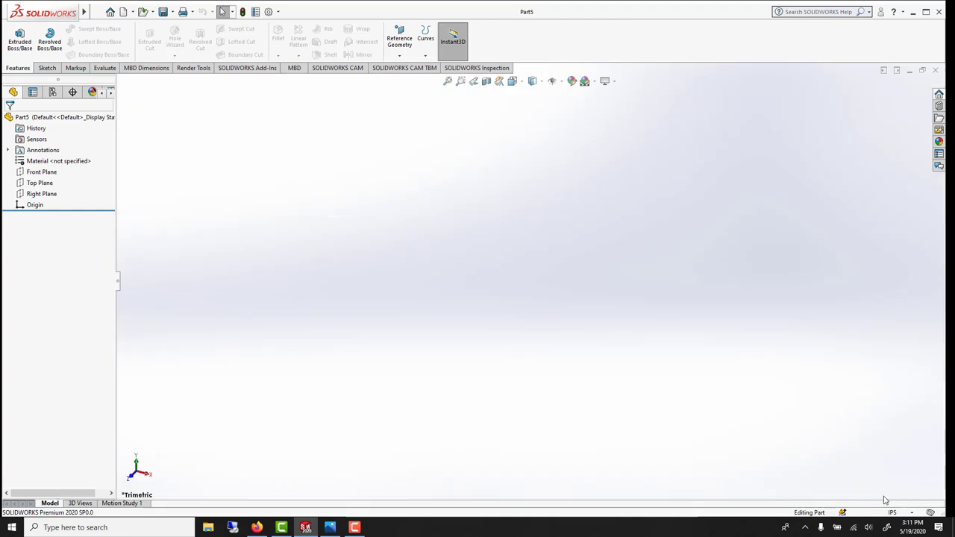
# - Start a sketch on the Right Plane and draw a vertical centerline about 1.45 in long ending at the origin
pyautogui.click(42, 193)
pyautogui.click(56, 182)
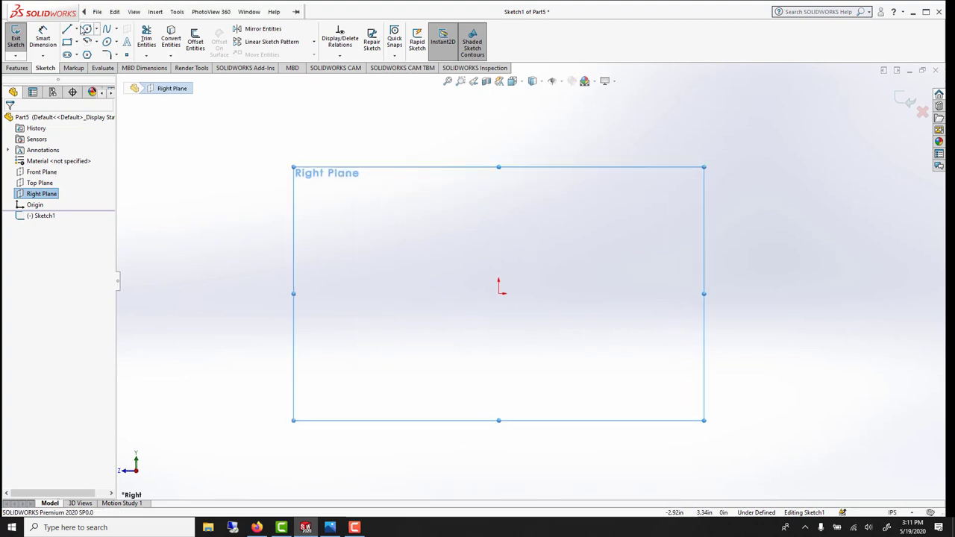
pyautogui.click(76, 29)
pyautogui.click(92, 52)
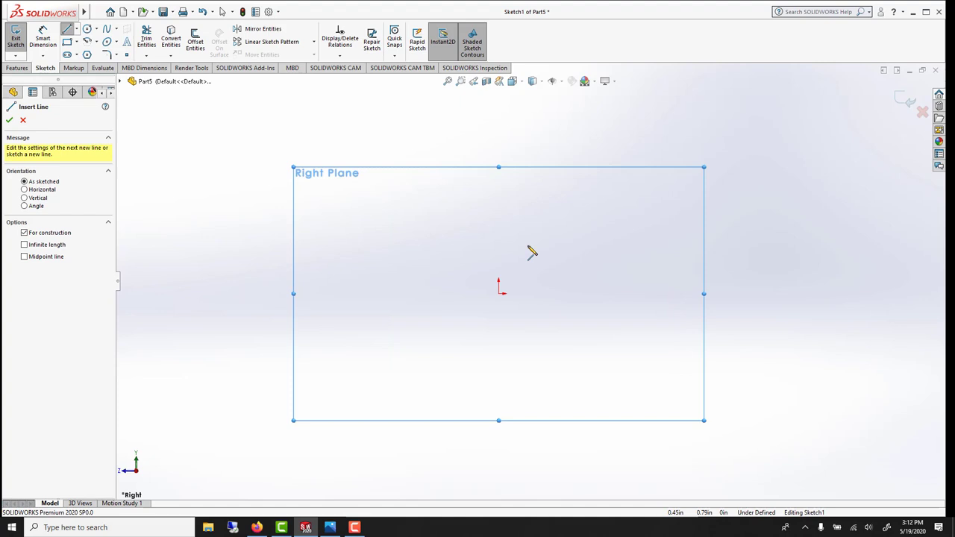
pyautogui.click(498, 209)
pyautogui.click(498, 293)
pyautogui.rightClick(465, 236)
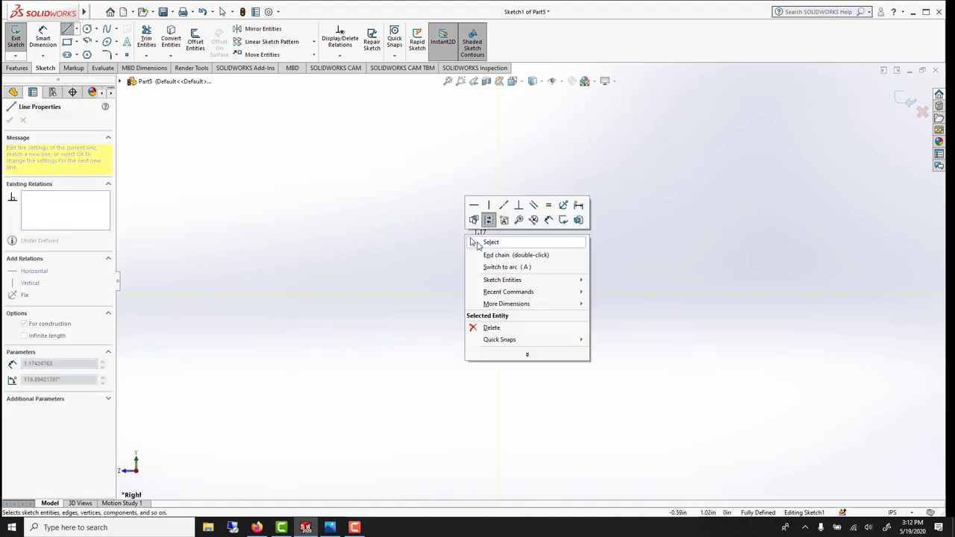
pyautogui.click(479, 241)
# - Sketch a vertical line about 2.38 in long, parallel to the centerline and about 0.73 in away on its +Z side
pyautogui.click(67, 30)
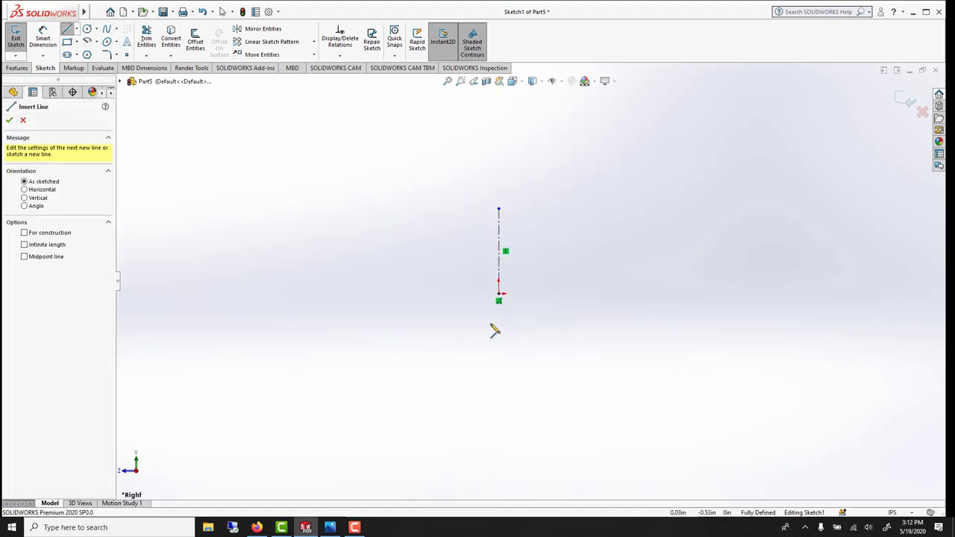
pyautogui.click(457, 294)
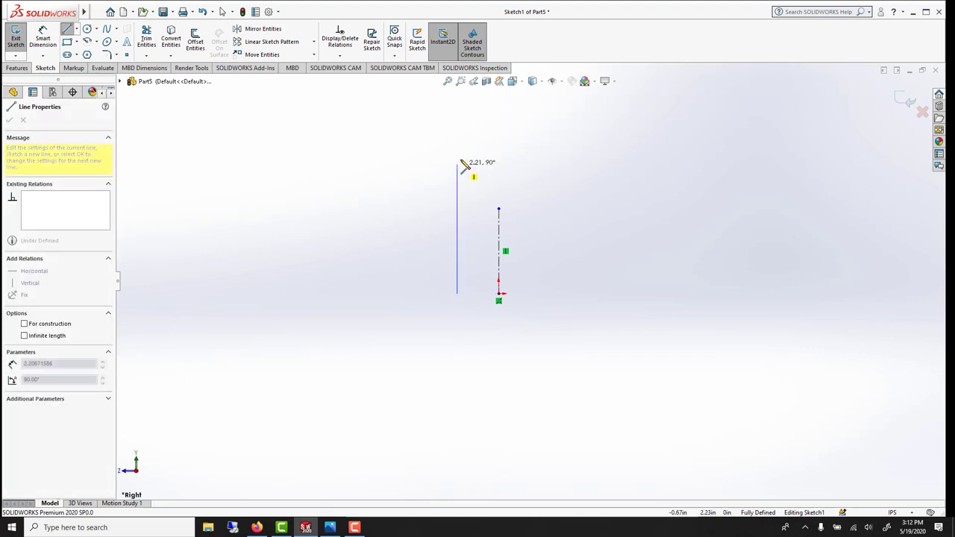
pyautogui.click(457, 155)
pyautogui.rightClick(433, 155)
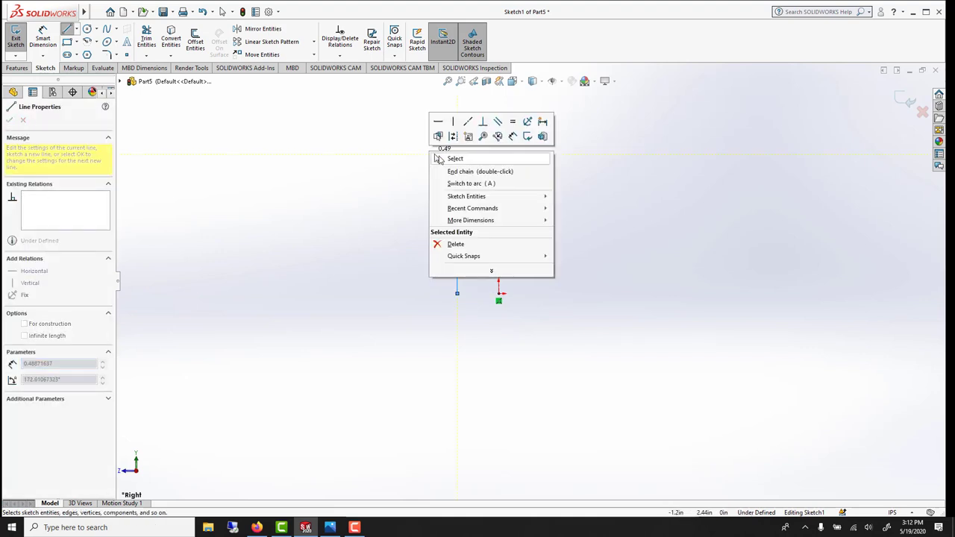
pyautogui.click(440, 159)
pyautogui.scroll(2, 510, 232)
pyautogui.scroll(-3, 511, 234)
pyautogui.scroll(-1, 514, 251)
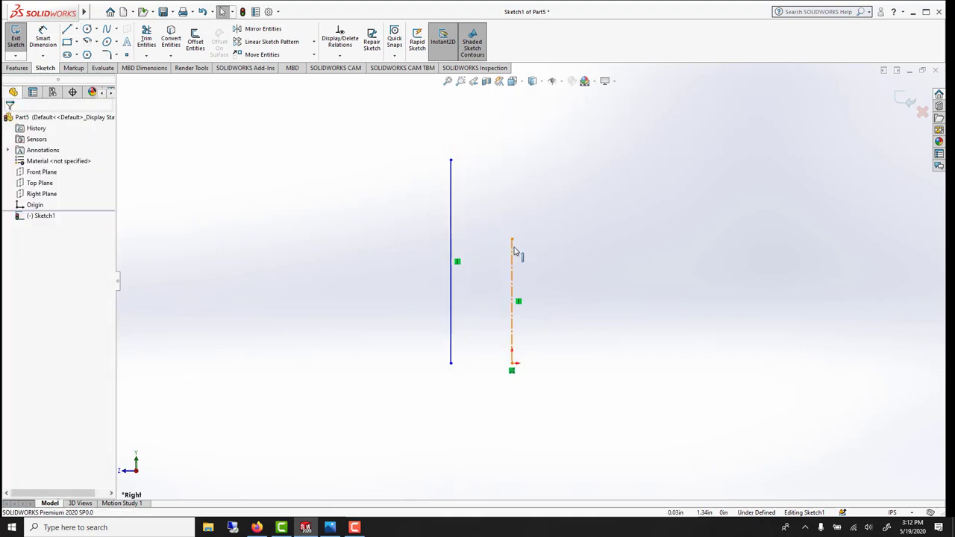
pyautogui.click(451, 363)
pyautogui.click(350, 257)
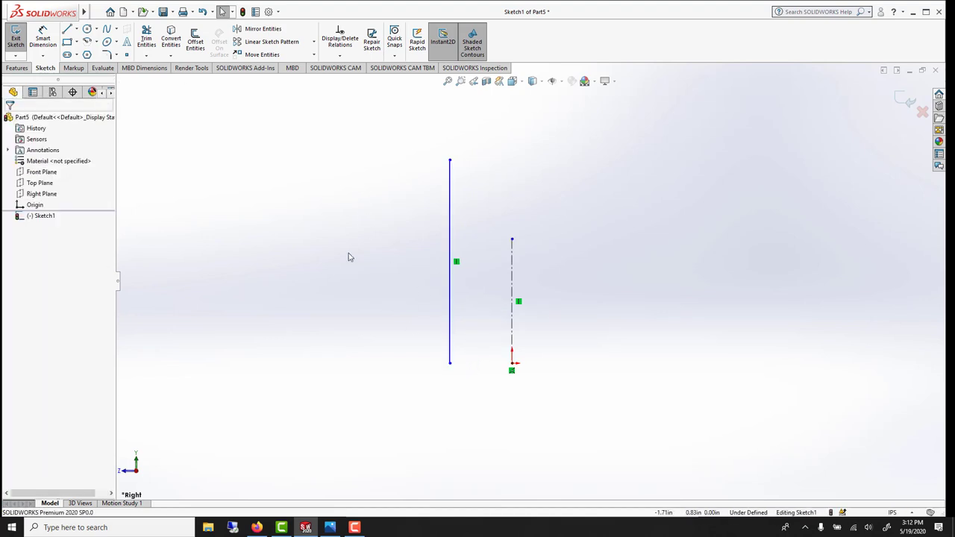
# - Dimension the distance between the vertical line and the centerline to 0.20 in
pyautogui.click(43, 39)
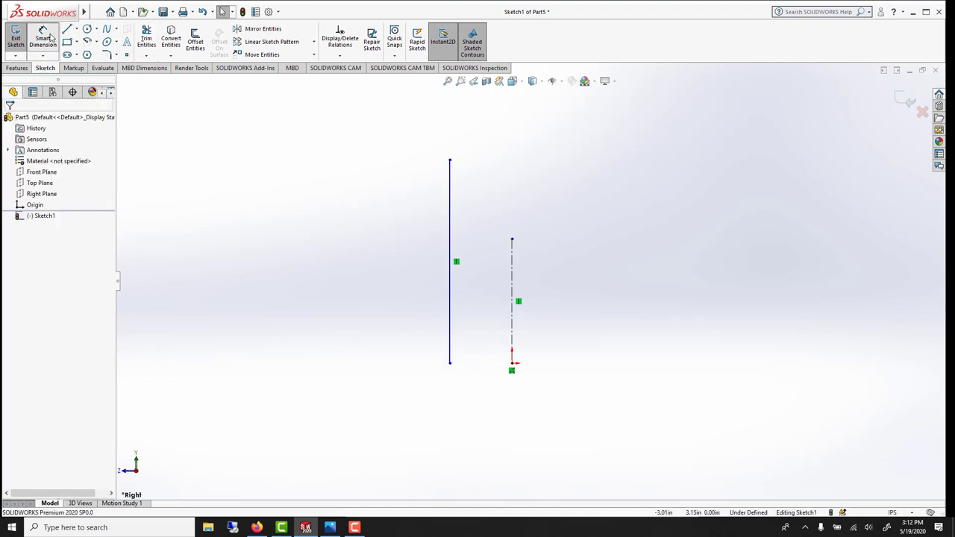
pyautogui.click(450, 261)
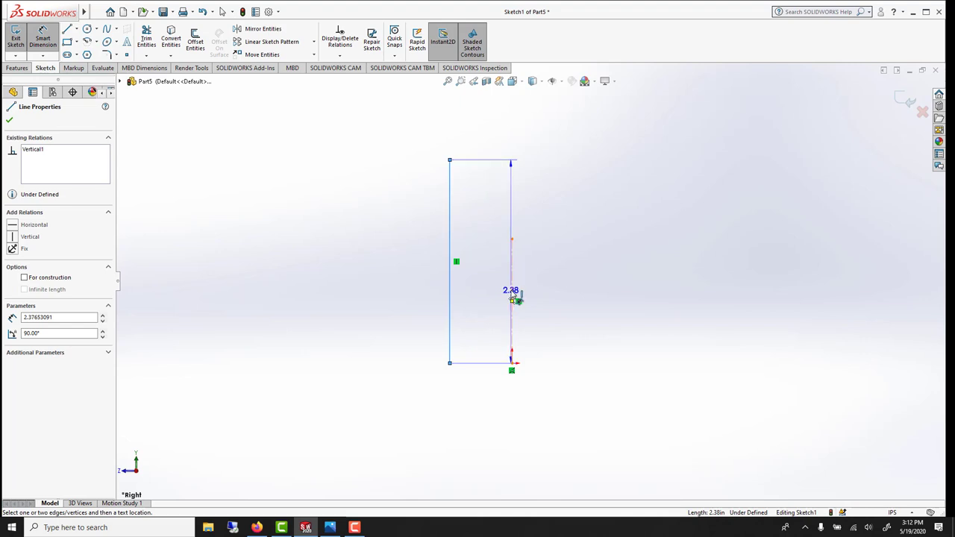
pyautogui.click(511, 297)
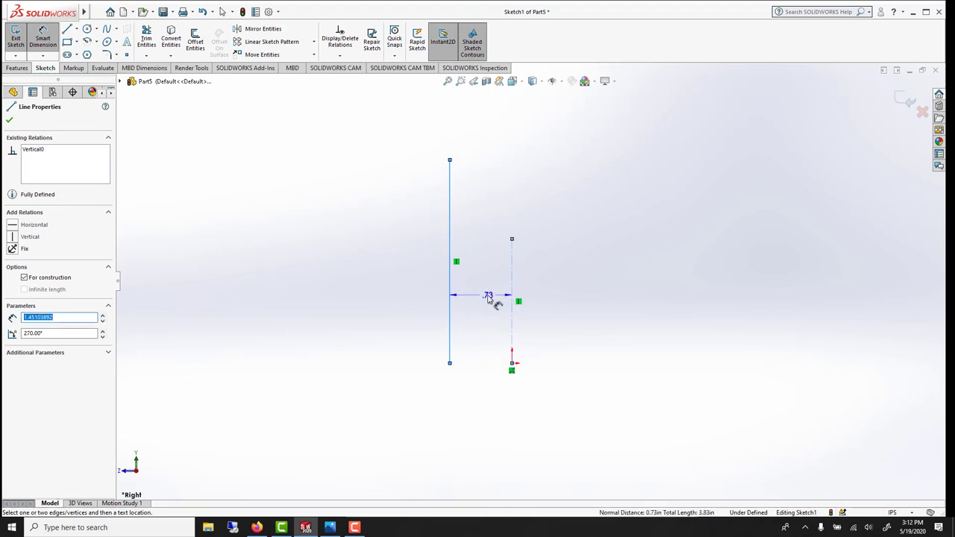
pyautogui.click(488, 297)
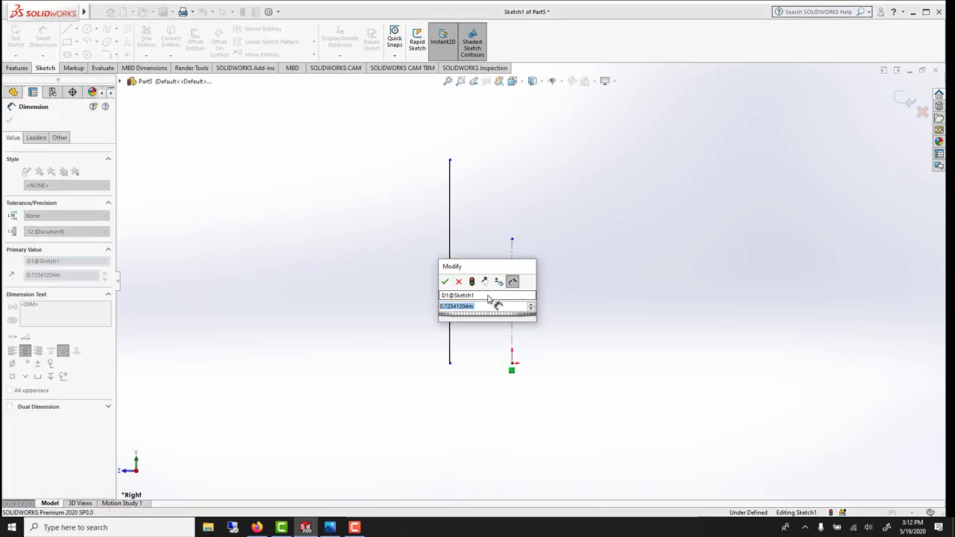
pyautogui.write('.2')
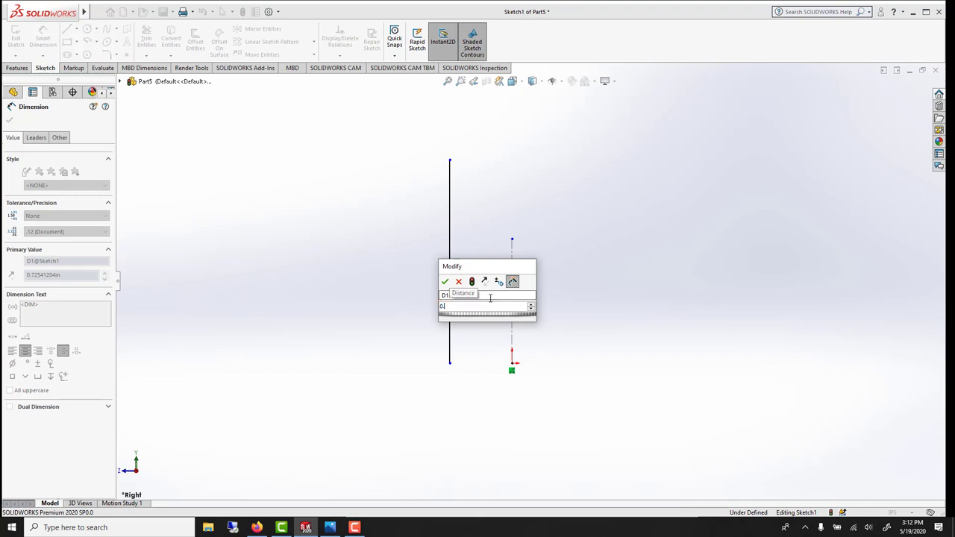
pyautogui.press('Return')
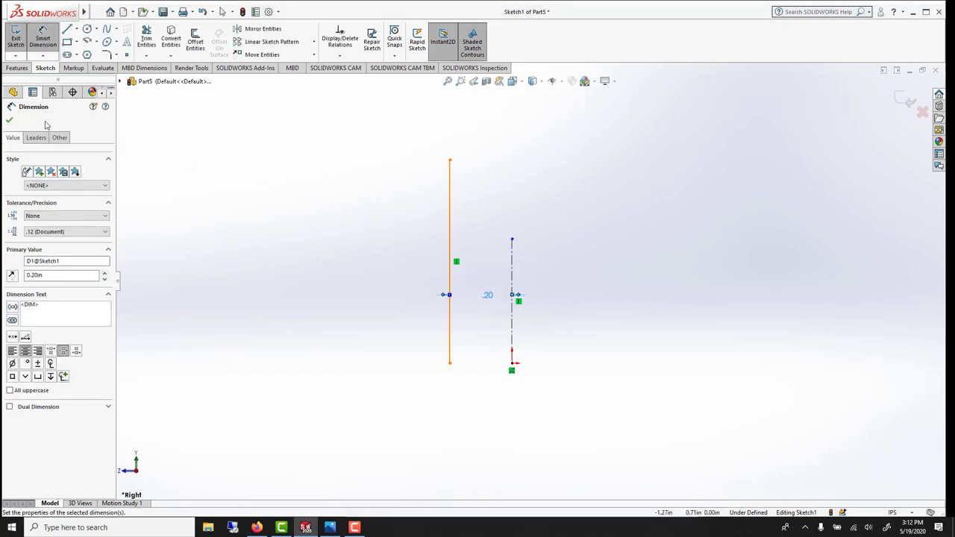
pyautogui.click(9, 121)
pyautogui.scroll(2, 483, 320)
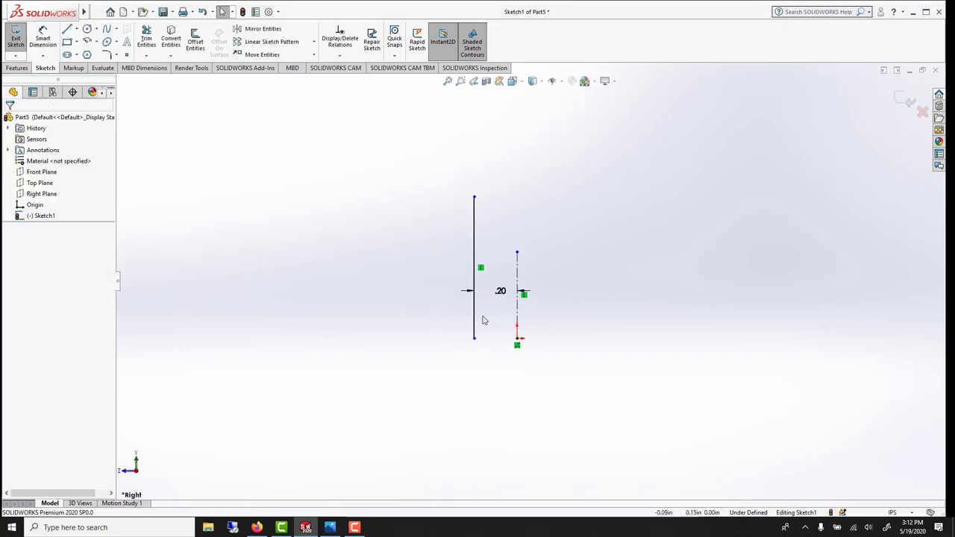
# - Dimension the solid vertical line's length to 1.40 in
pyautogui.click(42, 39)
pyautogui.click(475, 222)
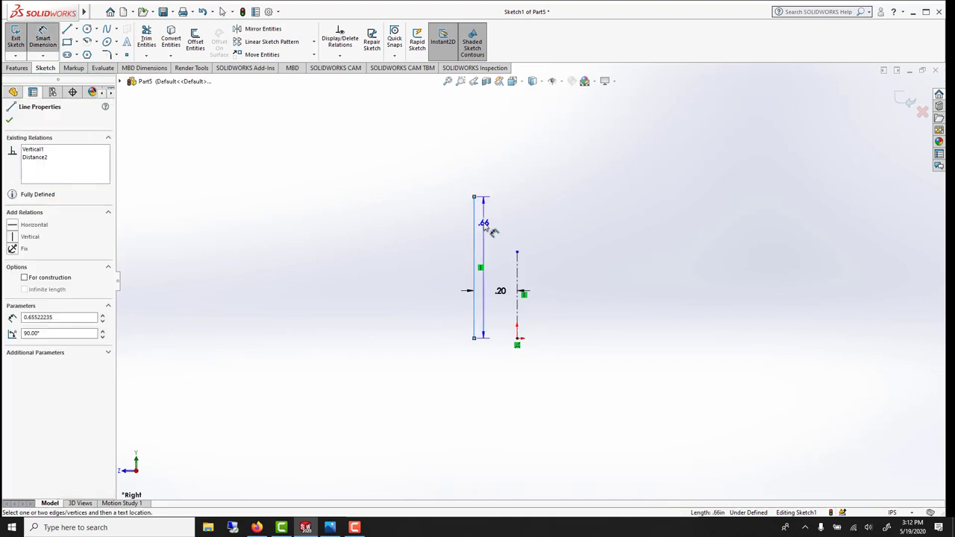
pyautogui.click(485, 216)
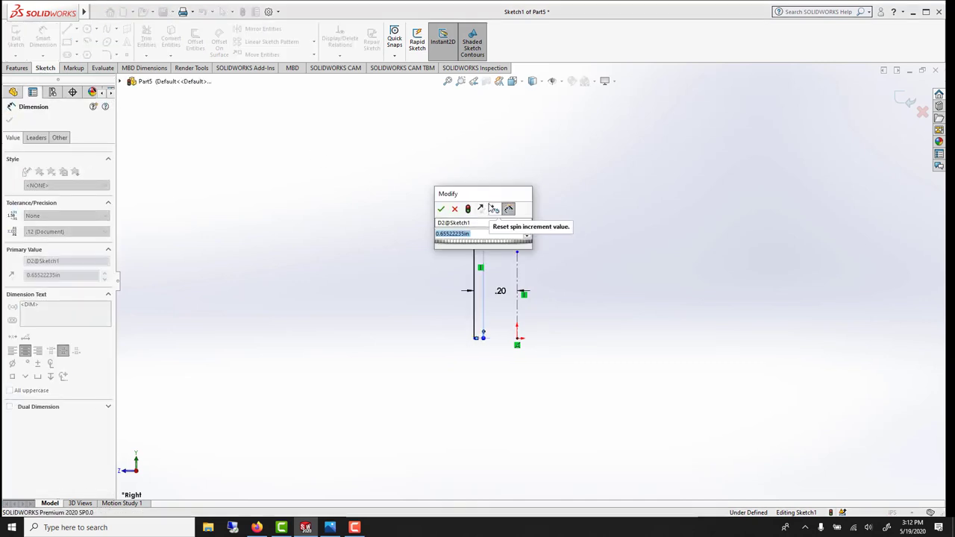
pyautogui.write('1.4')
pyautogui.press('Return')
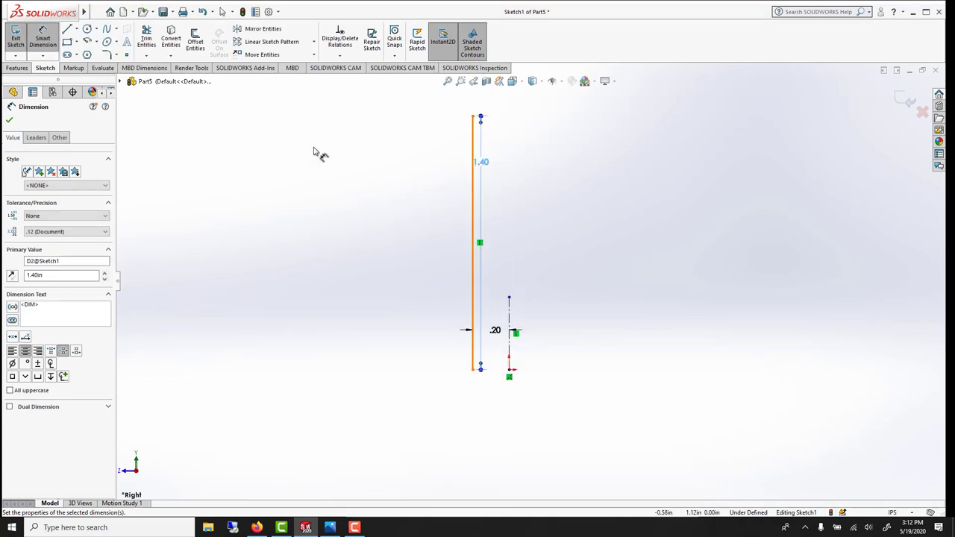
pyautogui.click(10, 121)
# - From the vertical line's upper end, sketch a horizontal line about 0.10 in long away from the centerline and a short vertical line down
pyautogui.click(68, 30)
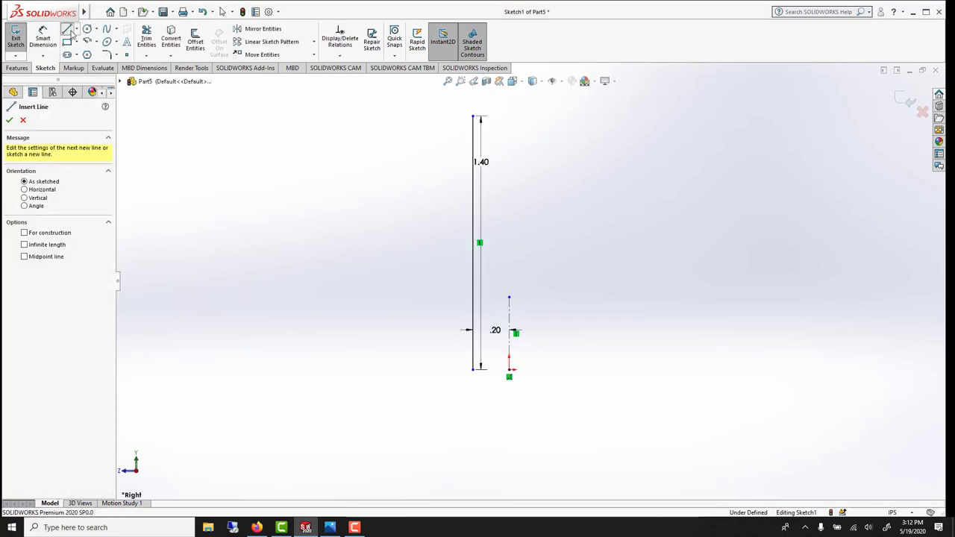
pyautogui.click(472, 117)
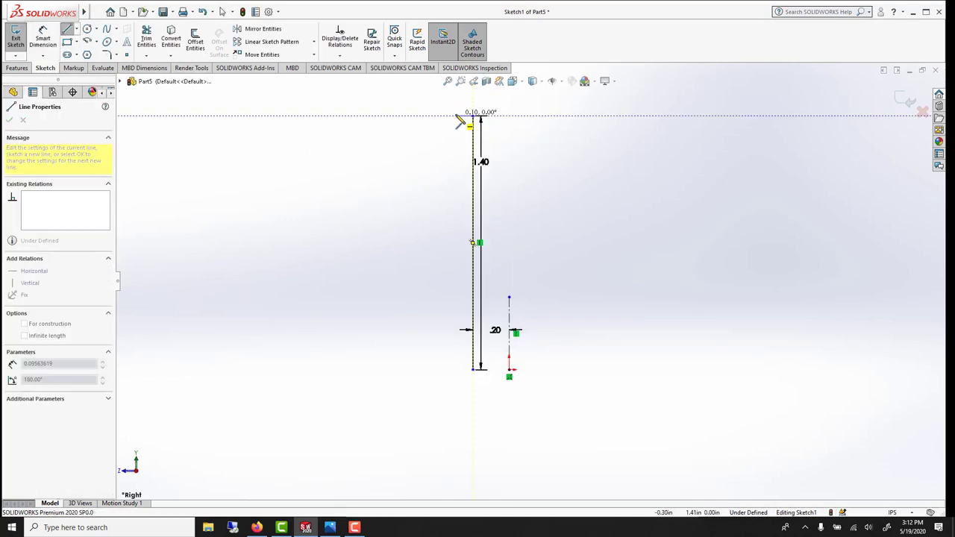
pyautogui.click(456, 116)
pyautogui.click(456, 156)
pyautogui.rightClick(424, 121)
pyautogui.click(440, 135)
pyautogui.scroll(-2, 479, 147)
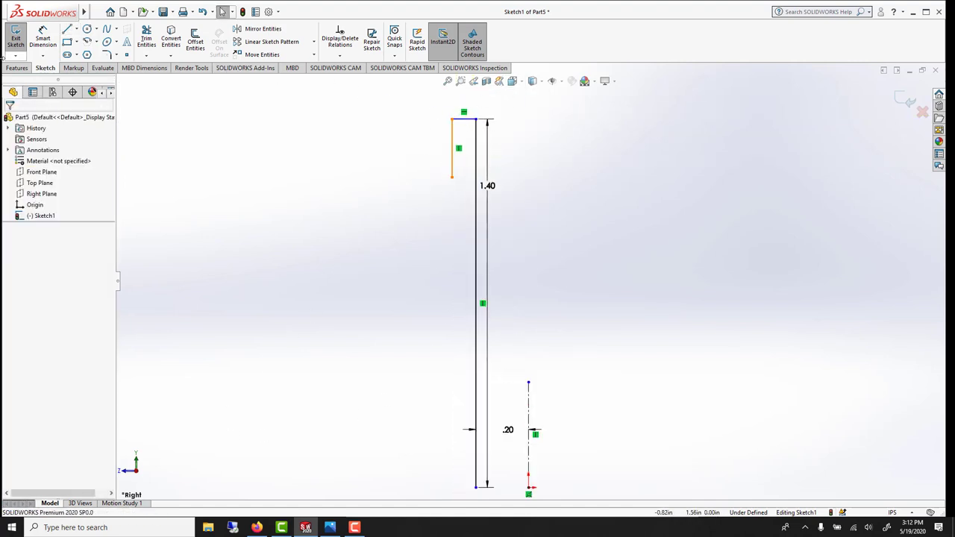
# - Dimension the short horizontal line at the profile's upper end to 0.05 in
pyautogui.click(42, 39)
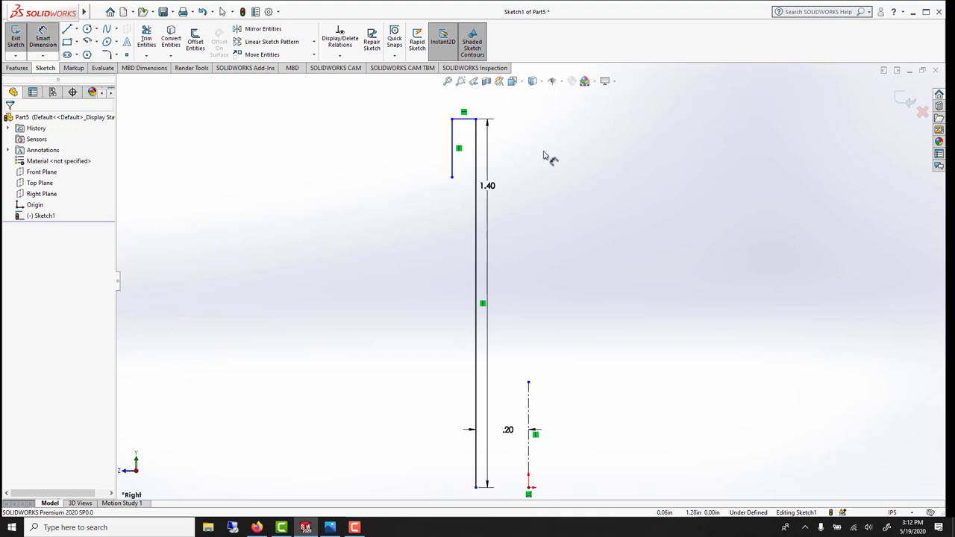
pyautogui.click(467, 117)
pyautogui.click(467, 101)
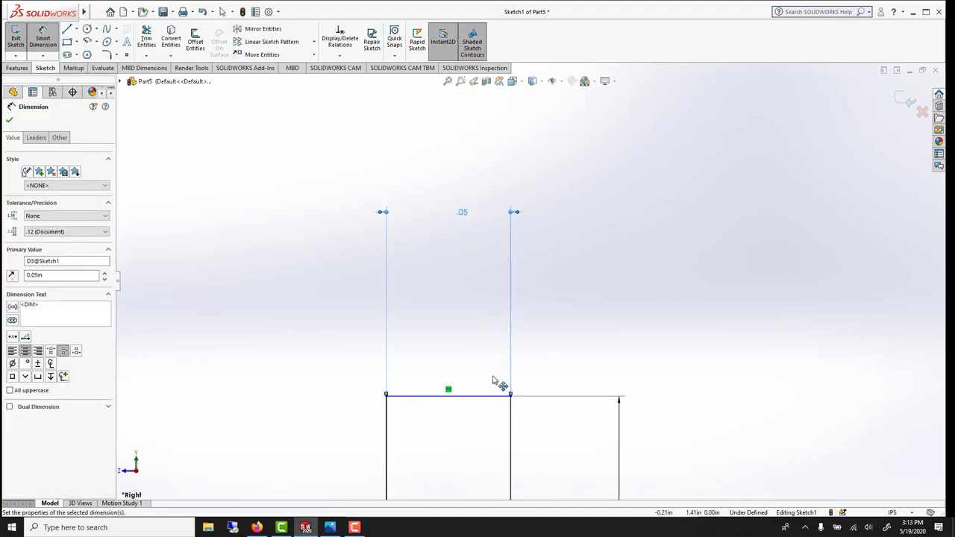
pyautogui.scroll(9, 498, 384)
pyautogui.scroll(-4, 522, 398)
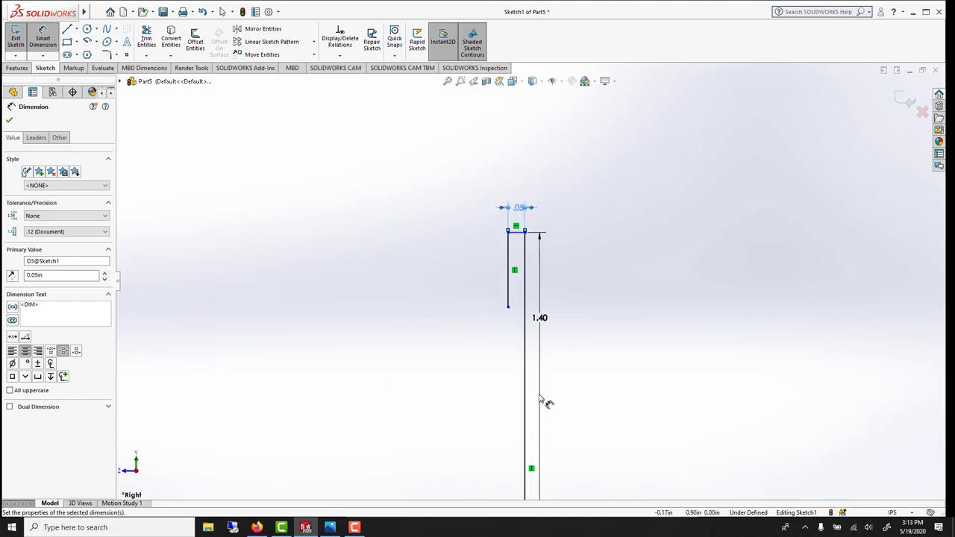
# - Sketch a horizontal line about 0.91 in long from the long vertical line's lower end, away from the centerline
pyautogui.click(67, 29)
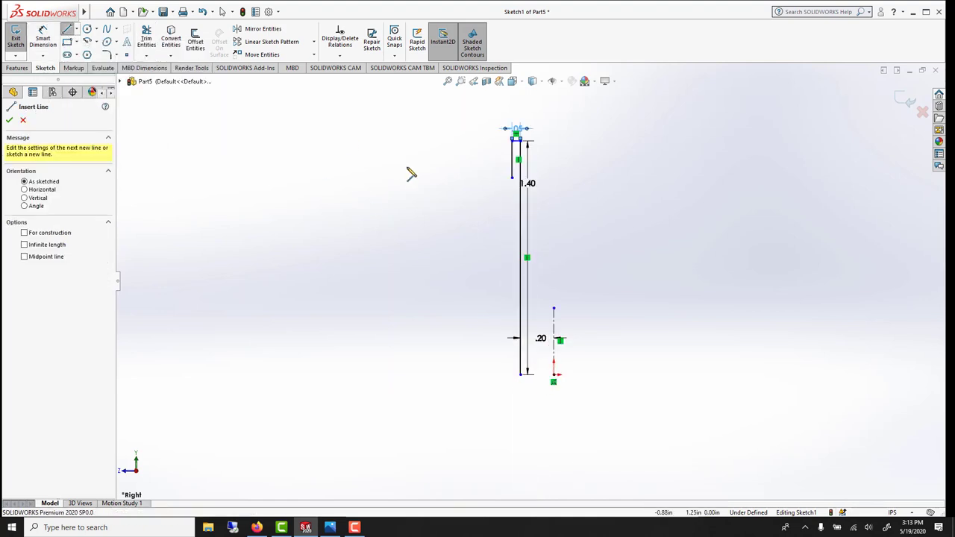
pyautogui.click(515, 375)
pyautogui.click(367, 374)
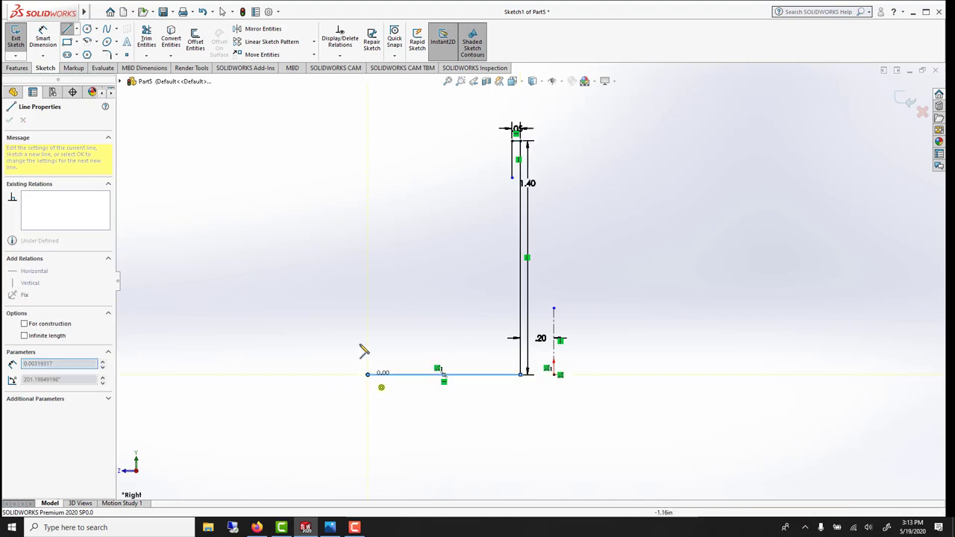
pyautogui.rightClick(364, 350)
pyautogui.click(370, 349)
# - Dimension the lower horizontal line's length to 1.00 in
pyautogui.click(42, 38)
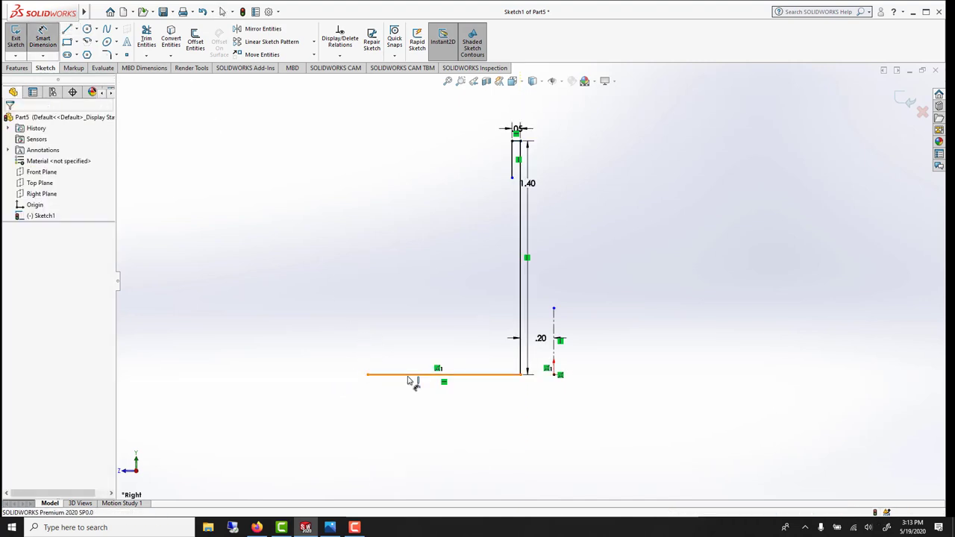
pyautogui.click(409, 374)
pyautogui.click(410, 388)
pyautogui.write('11')
pyautogui.press('Return')
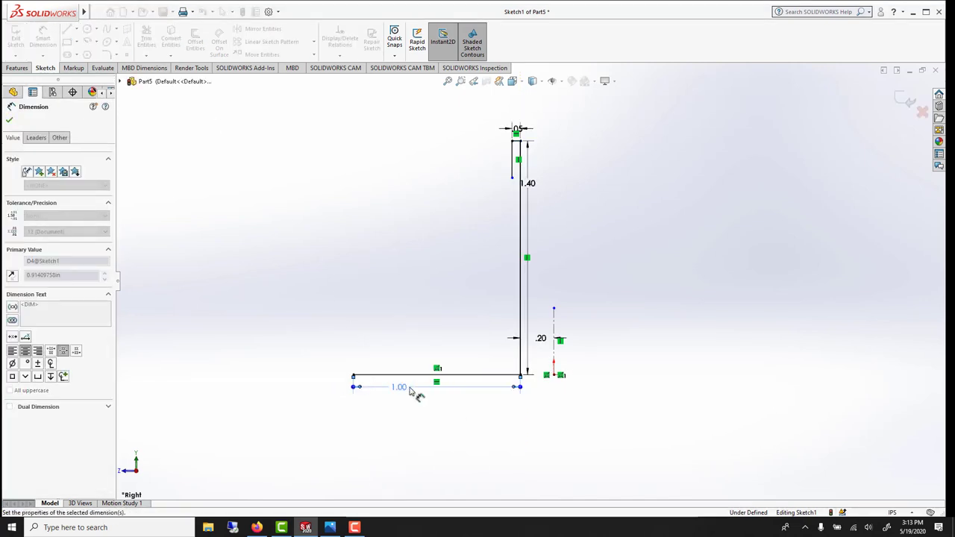
pyautogui.click(11, 122)
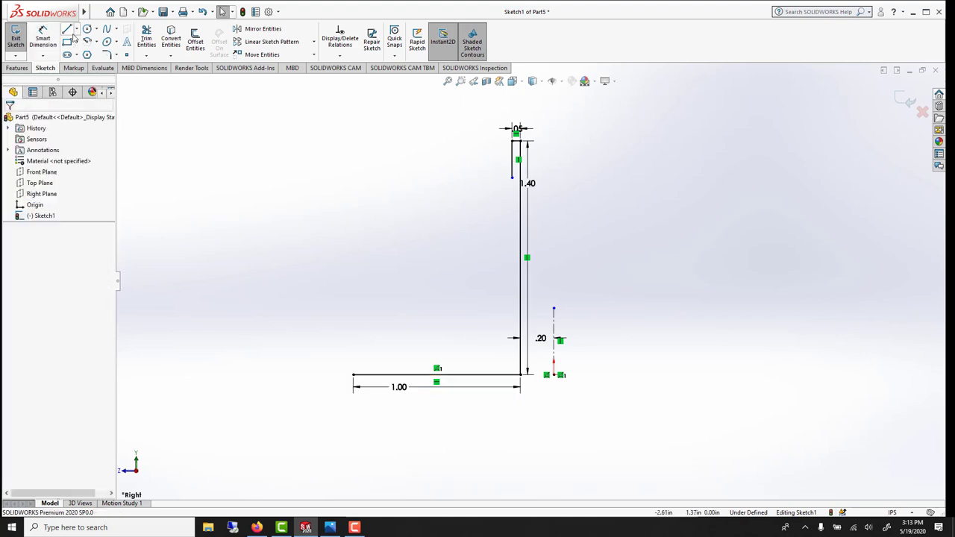
# - From the lower horizontal line's outer end, sketch a rectangular step about 0.18 in down, 0.30 in outward and back up to the same level
pyautogui.press('l')
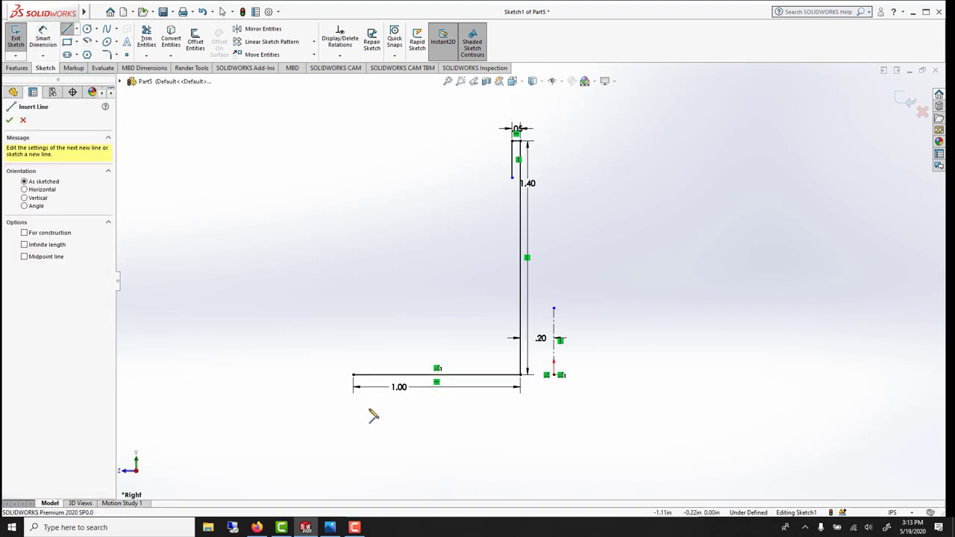
pyautogui.click(354, 375)
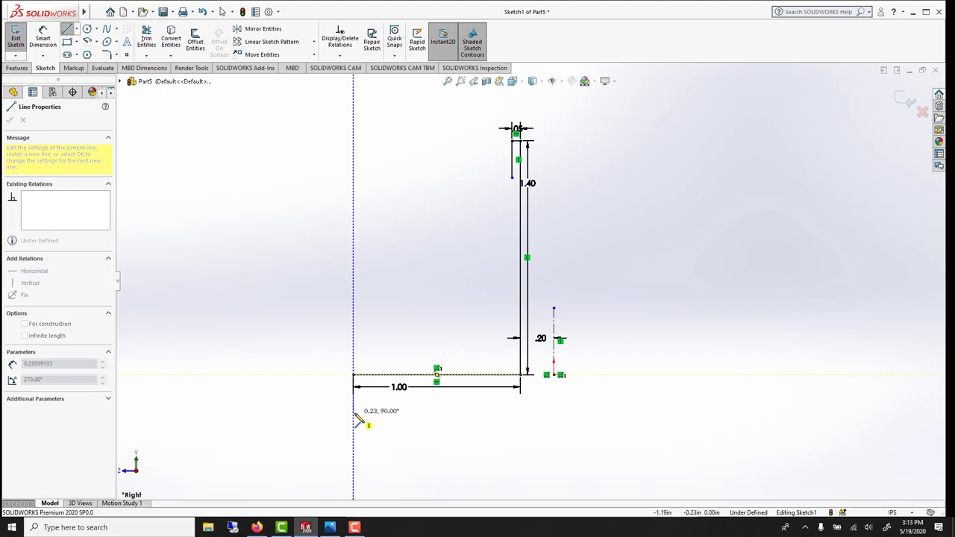
pyautogui.click(354, 404)
pyautogui.click(303, 404)
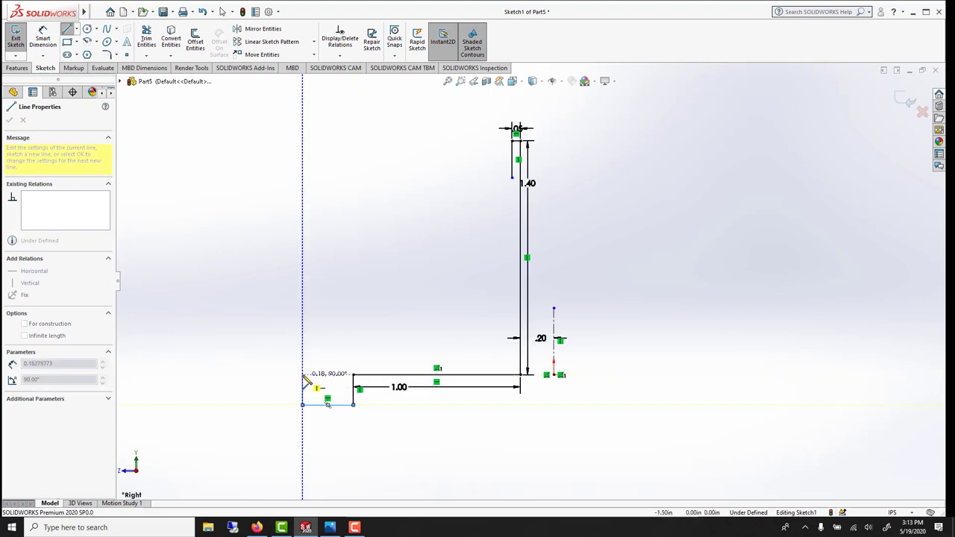
pyautogui.click(302, 375)
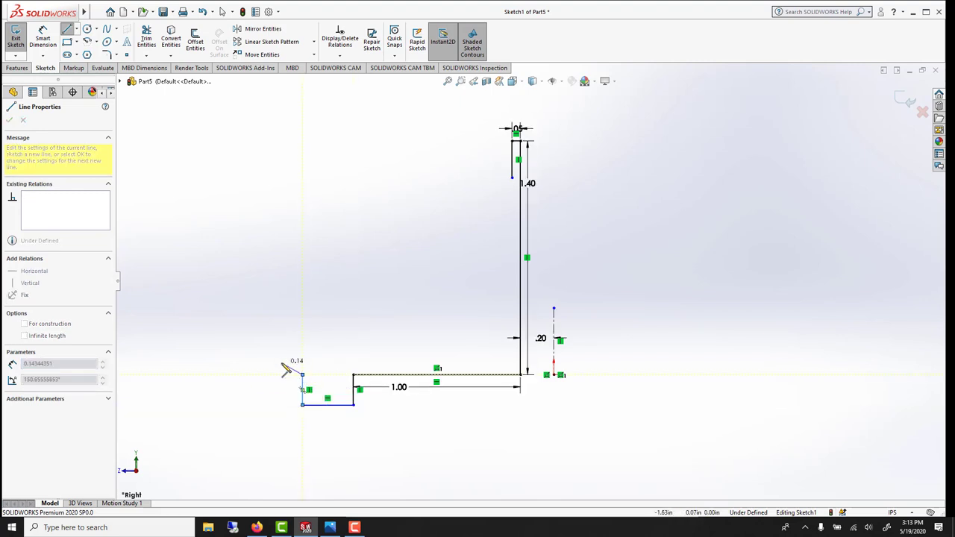
# - Sketch a rim about 0.26 in long and 0.10 in thick, and close the profile with a sloped line to the upper short vertical line
pyautogui.click(260, 359)
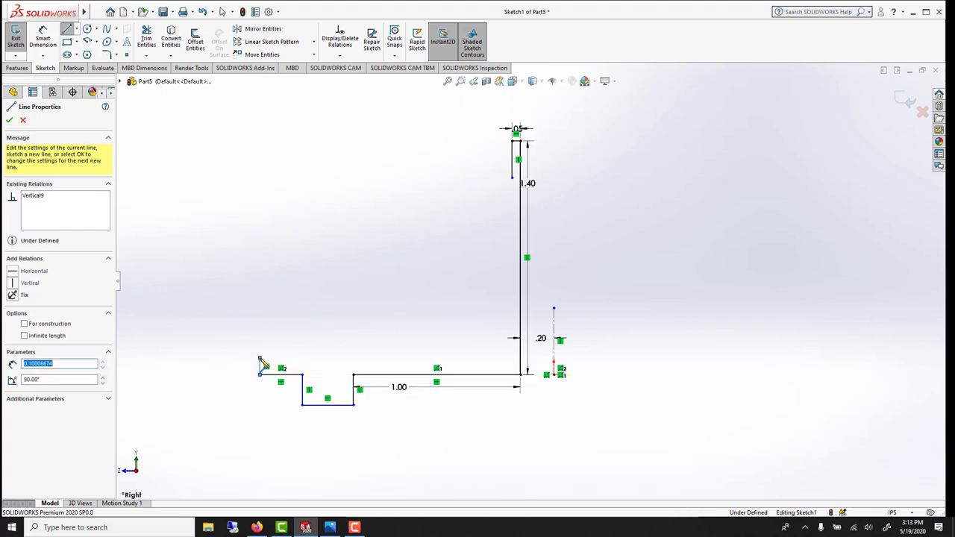
pyautogui.click(303, 358)
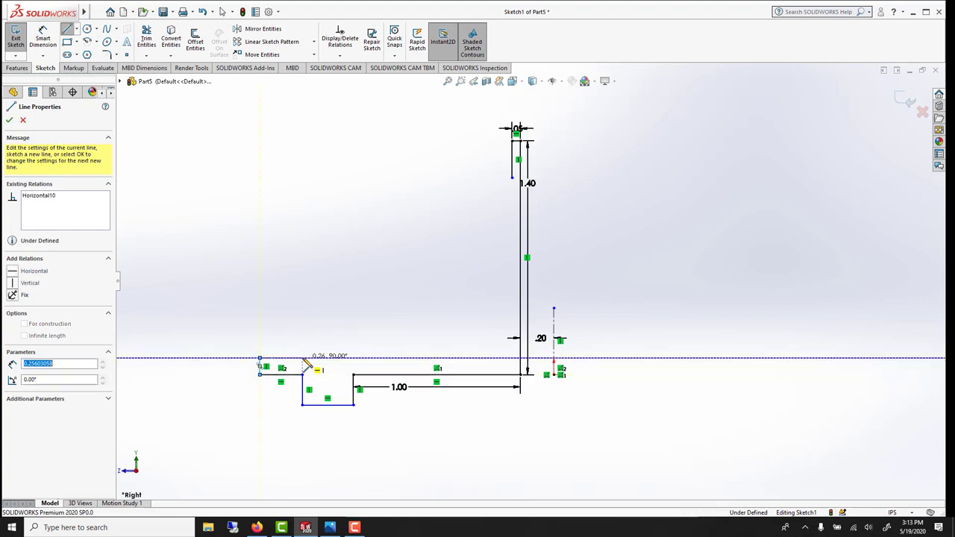
pyautogui.click(522, 182)
pyautogui.rightClick(417, 189)
pyautogui.click(421, 194)
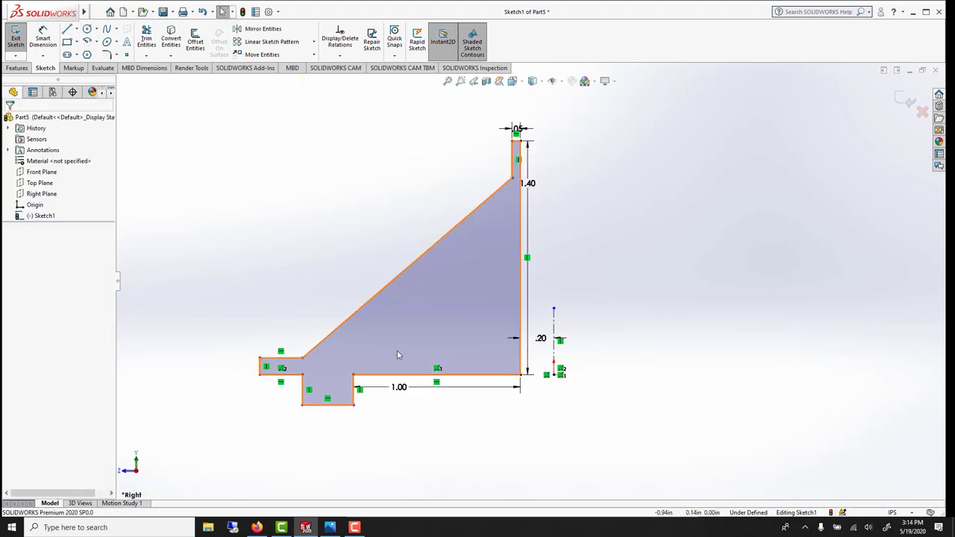
# - Dimension the width of the rectangular step below the profile to 0.25 in
pyautogui.click(56, 42)
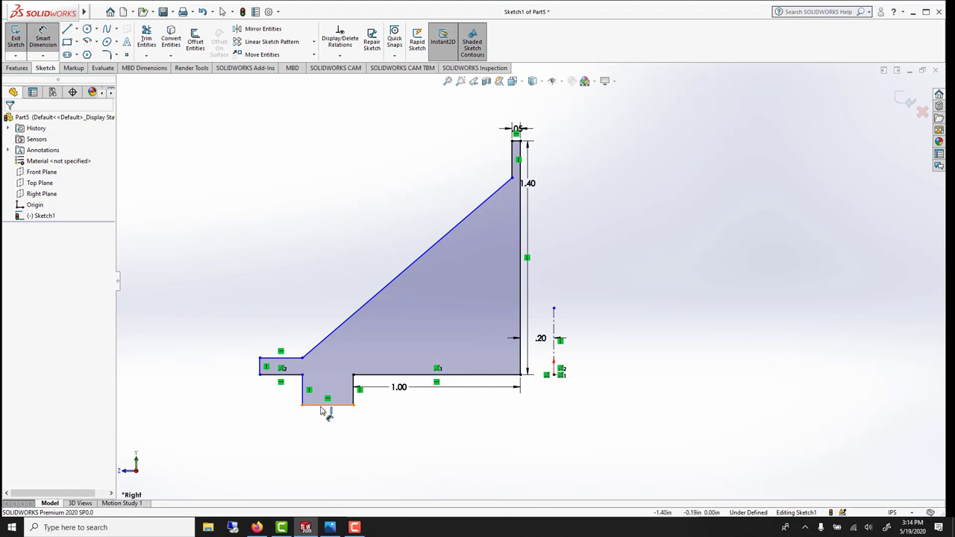
pyautogui.click(323, 412)
pyautogui.click(329, 423)
pyautogui.write('0.')
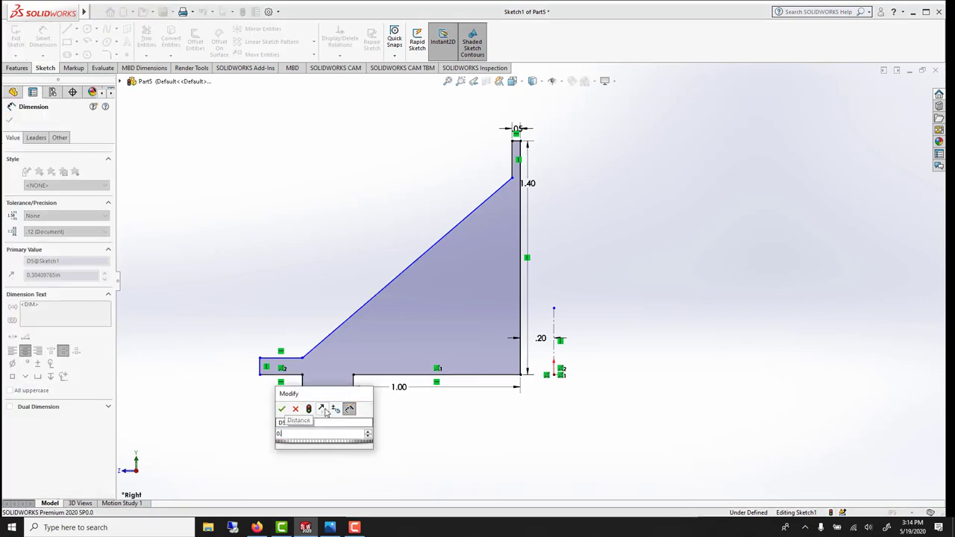
pyautogui.write('25')
pyautogui.press('Return')
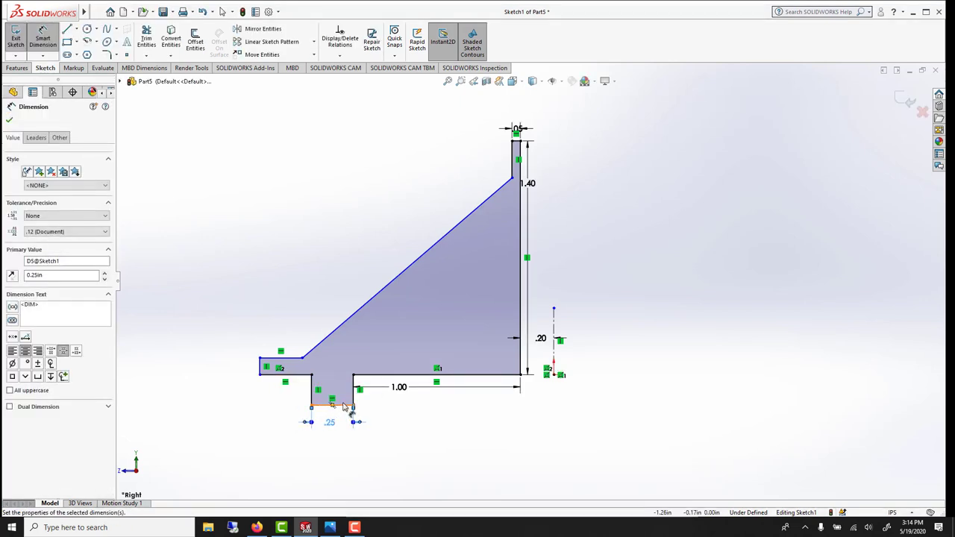
# - Dimension the height of the rectangular step below the profile to 0.10 in
pyautogui.click(308, 395)
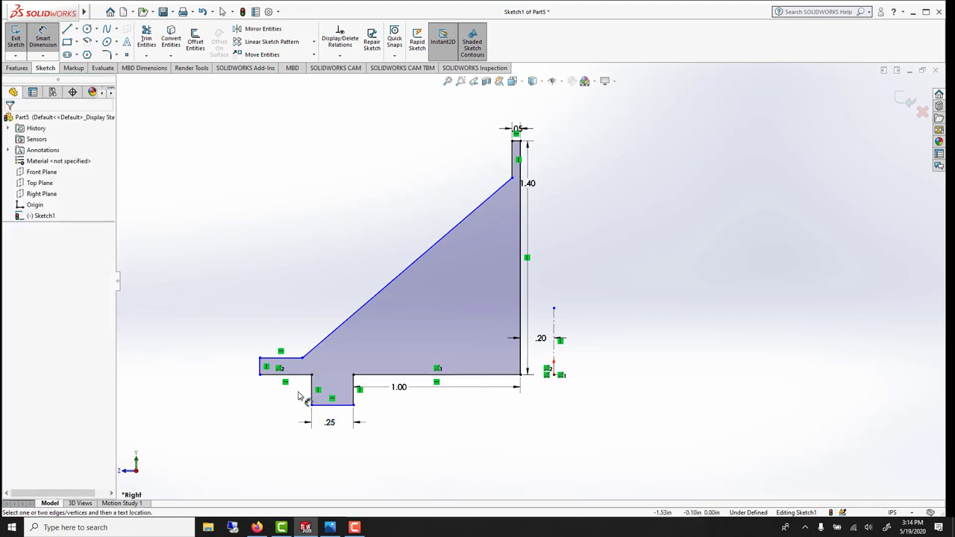
pyautogui.click(311, 394)
pyautogui.click(306, 391)
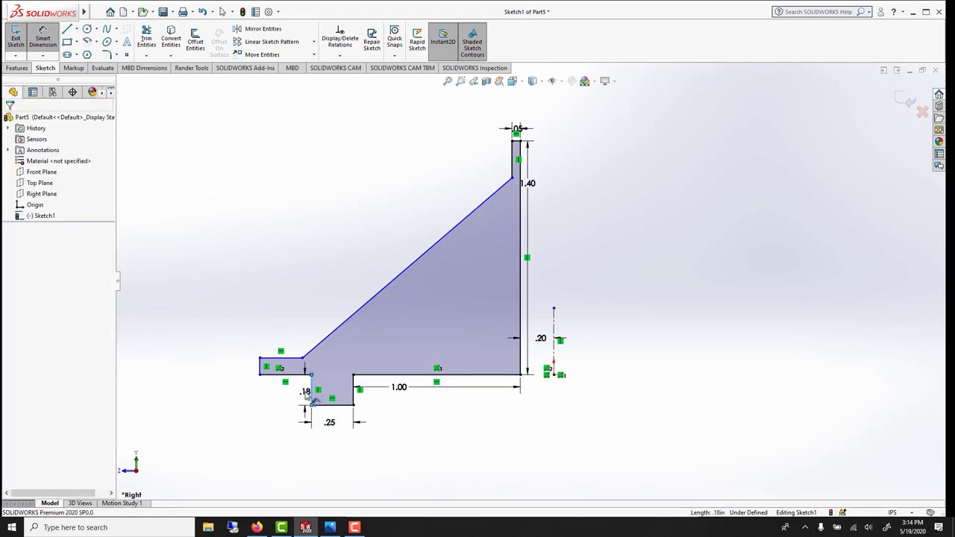
pyautogui.write('0.1')
pyautogui.press('Return')
# - Dimension the length of the outer rim's upper horizontal line to 0.25 in
pyautogui.scroll(-2, 303, 390)
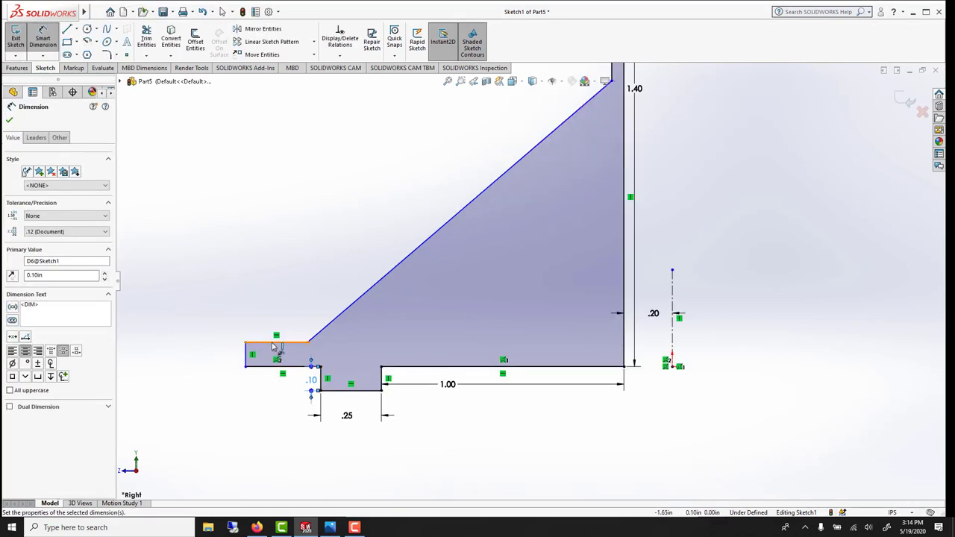
pyautogui.scroll(2, 291, 352)
pyautogui.scroll(-2, 633, 218)
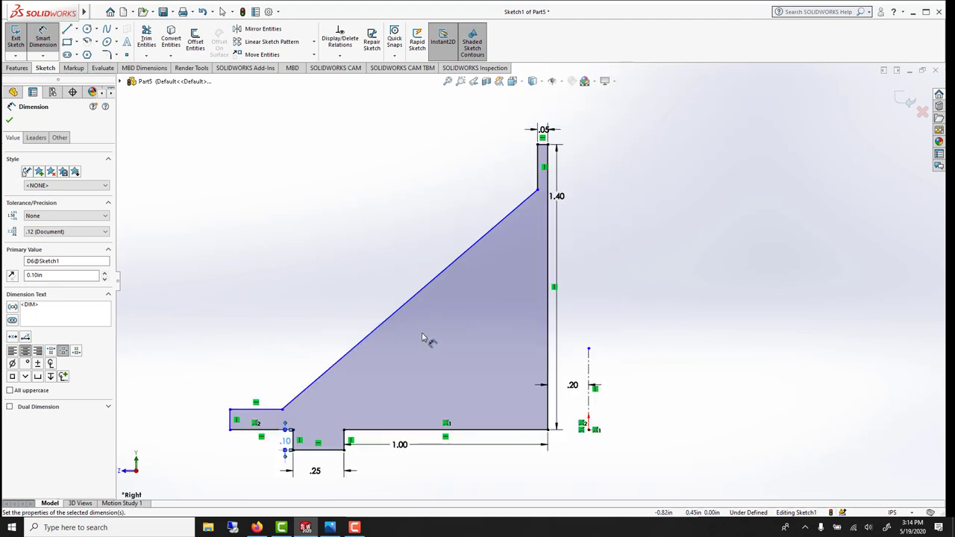
pyautogui.click(250, 408)
pyautogui.doubleClick(246, 396)
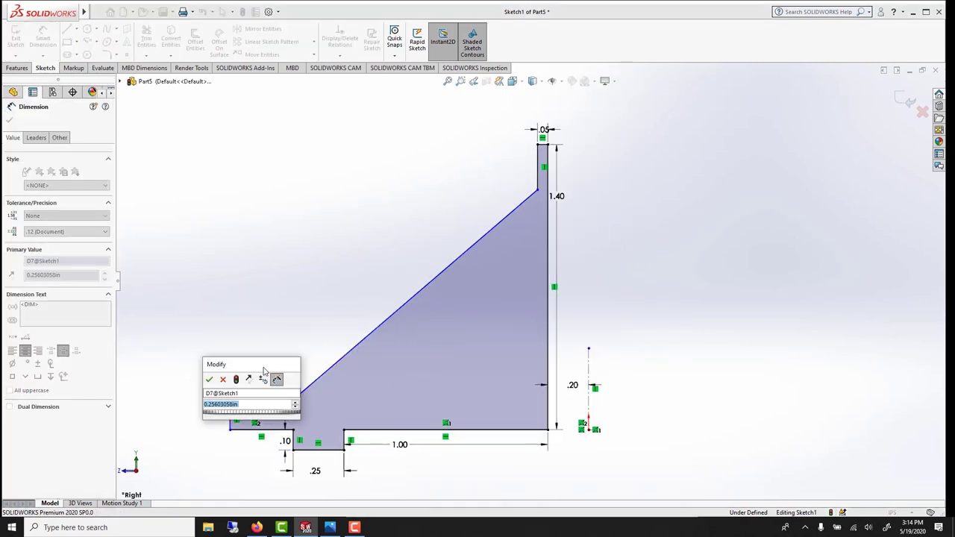
pyautogui.write('.25')
pyautogui.press('Return')
# - Dimension the outer rim's thickness along its vertical end line to 0.05 in
pyautogui.click(231, 419)
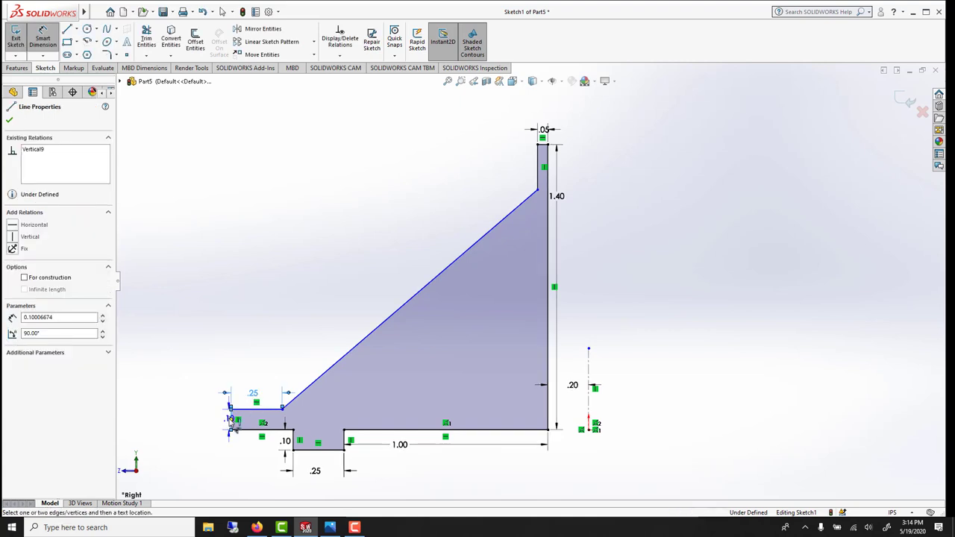
pyautogui.click(212, 417)
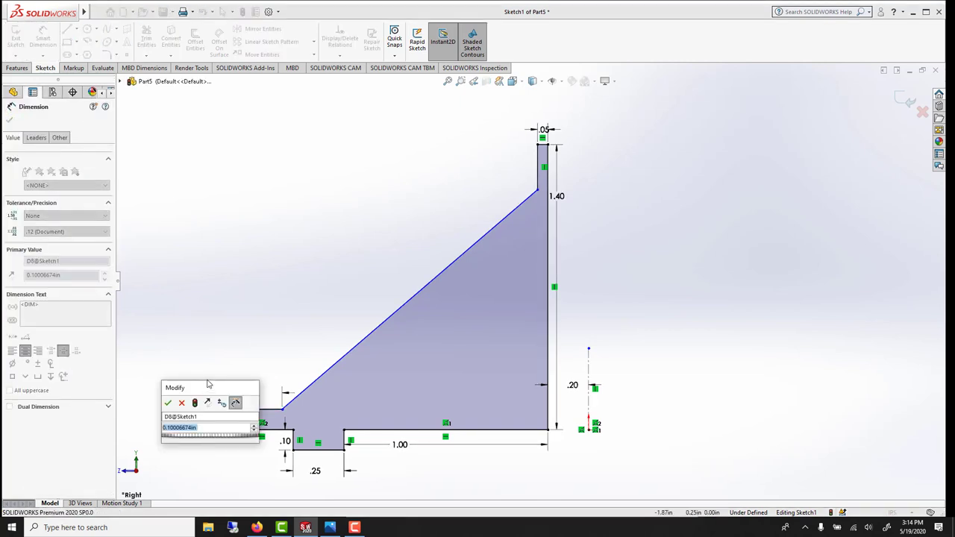
pyautogui.write('.05')
pyautogui.press('Return')
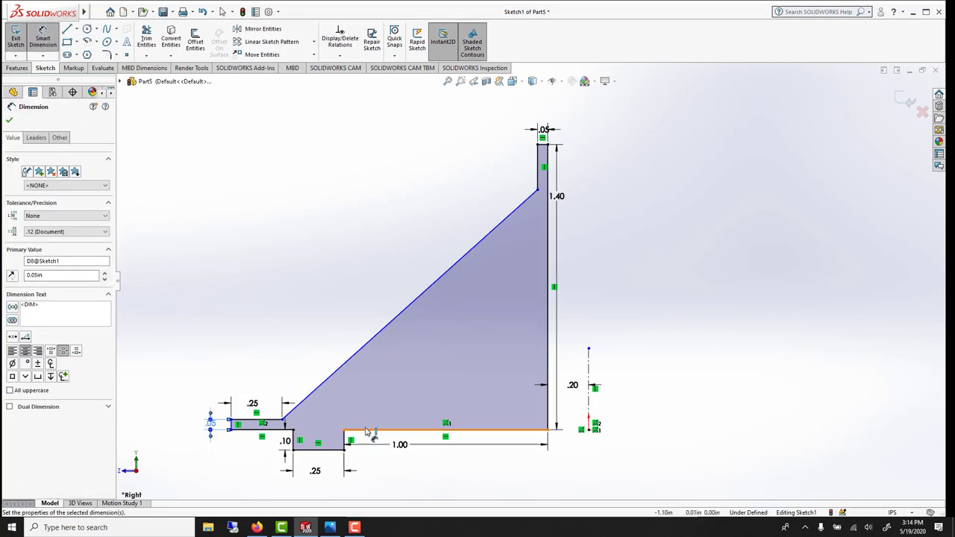
pyautogui.click(9, 123)
pyautogui.press('z')
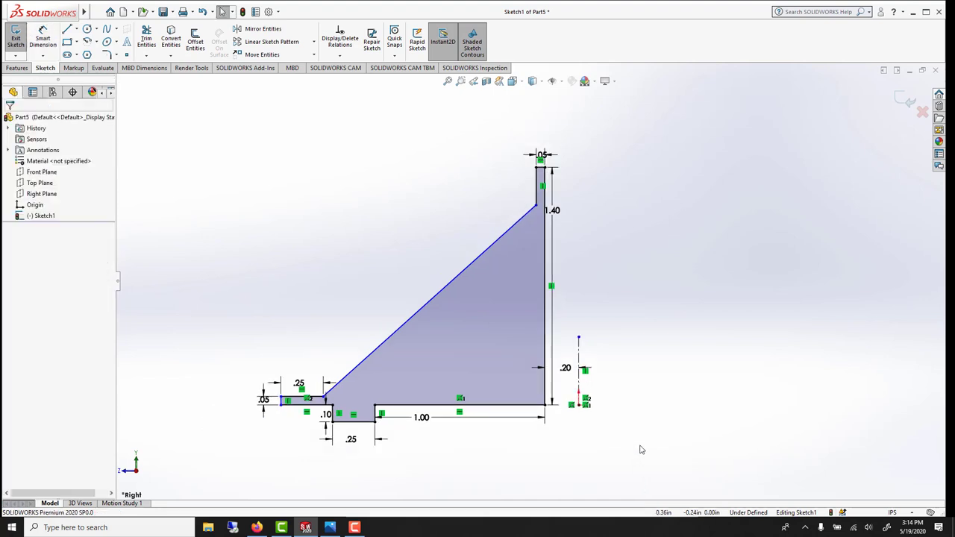
# - Dimension the short vertical line at the profile's upper end to 0.25 in
pyautogui.click(533, 188)
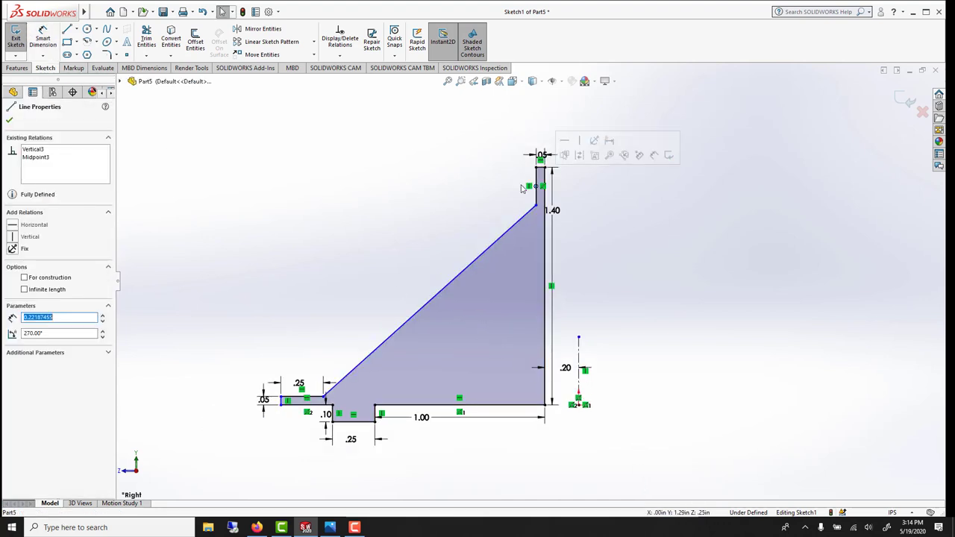
pyautogui.click(46, 38)
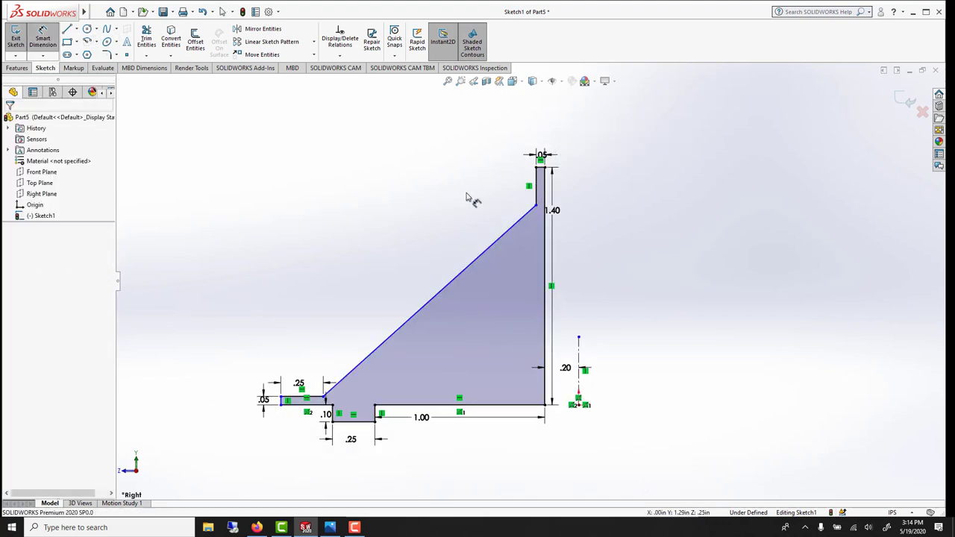
pyautogui.click(535, 181)
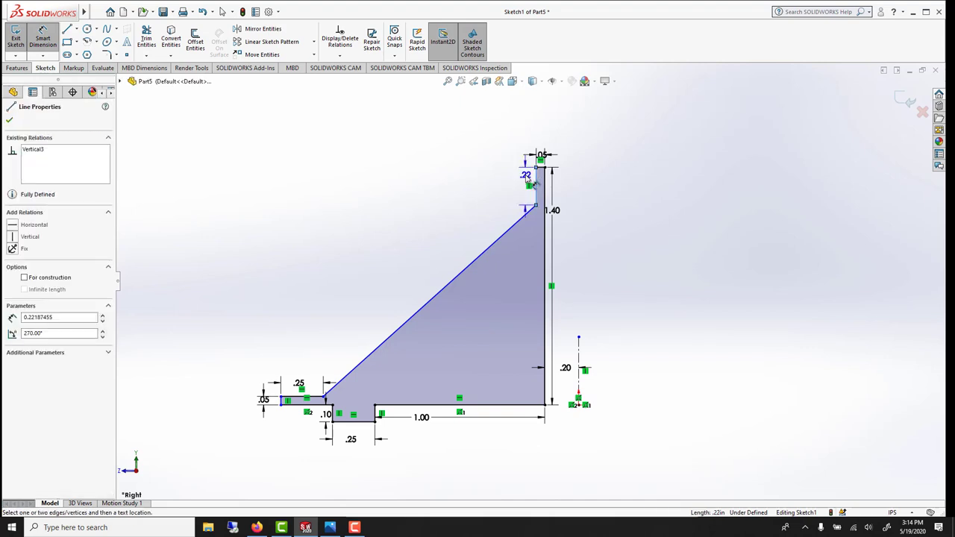
pyautogui.click(524, 176)
pyautogui.write('.25')
pyautogui.press('Return')
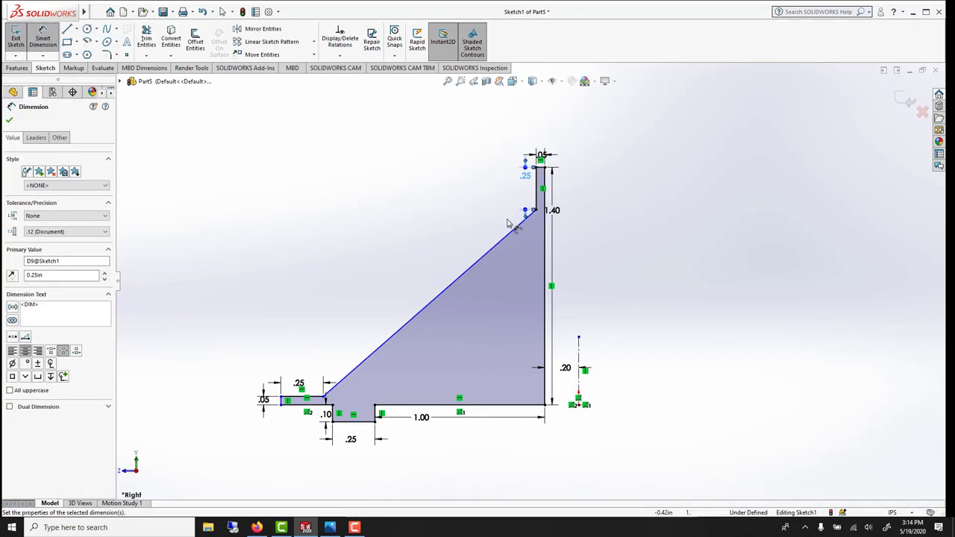
pyautogui.press('Escape')
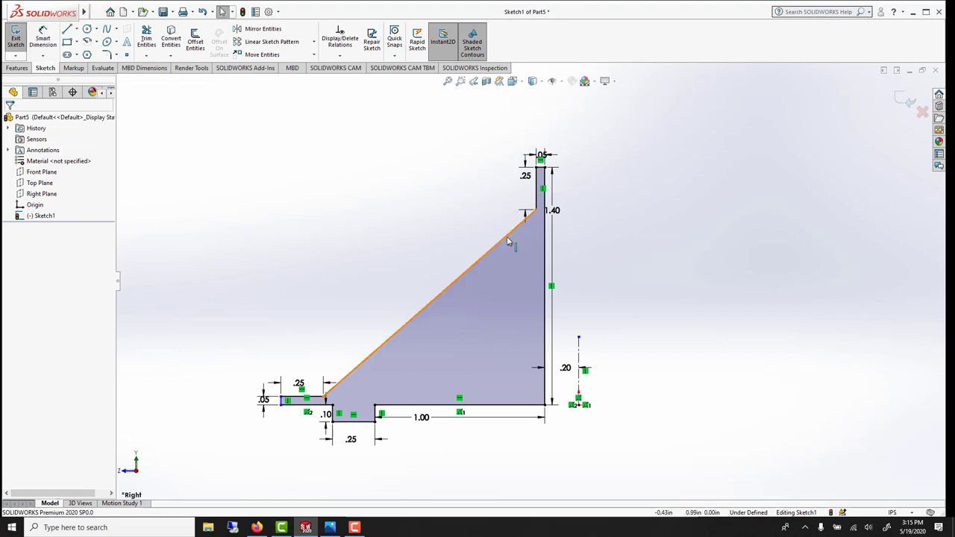
pyautogui.click(505, 238)
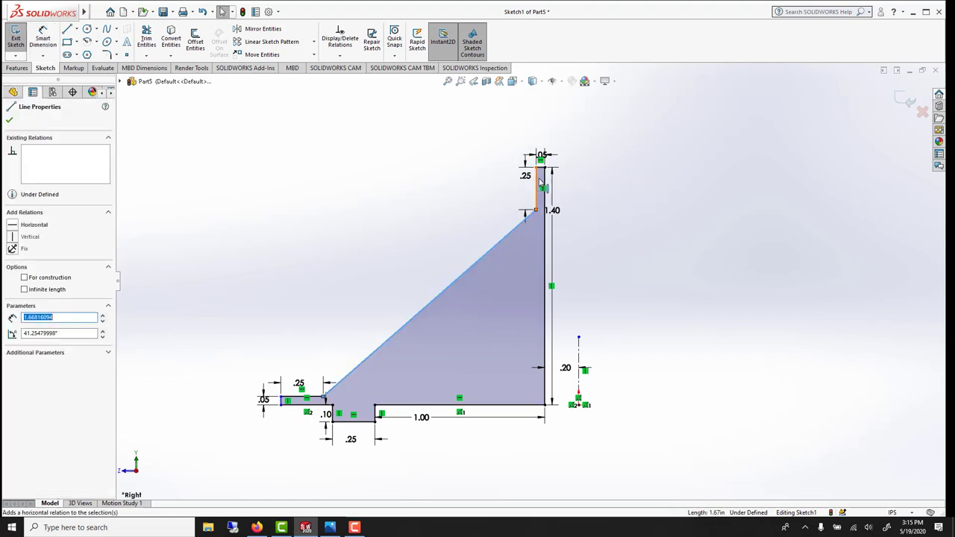
pyautogui.press('Escape')
pyautogui.click(43, 38)
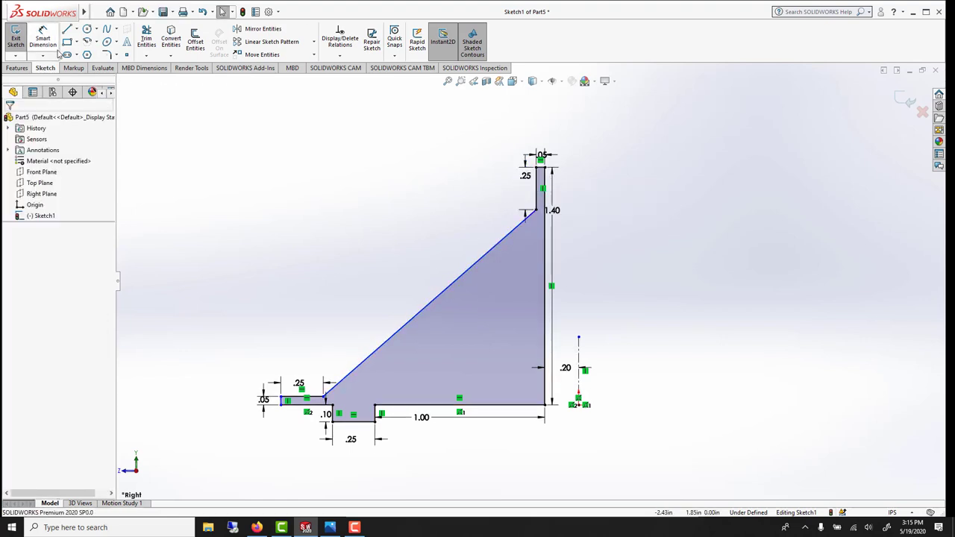
pyautogui.click(537, 191)
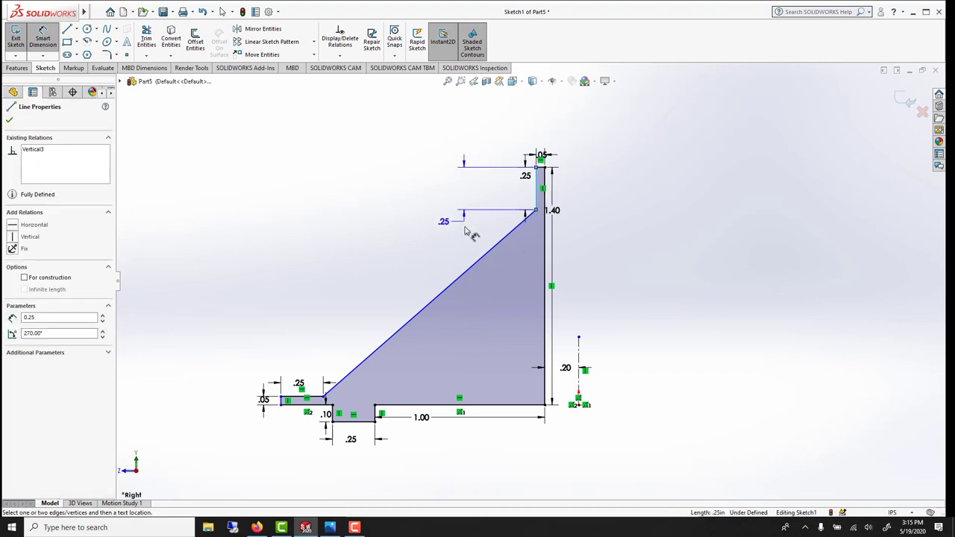
pyautogui.click(484, 252)
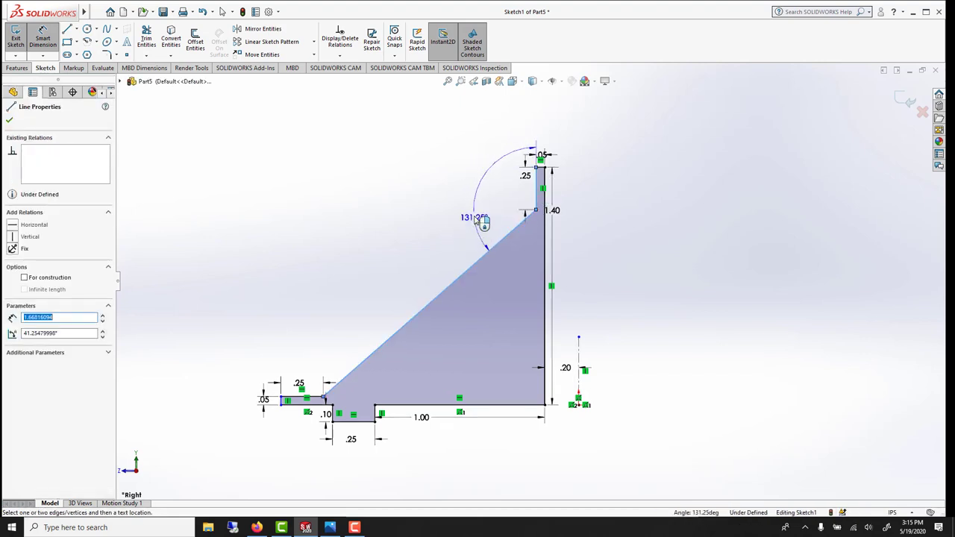
pyautogui.press('Escape')
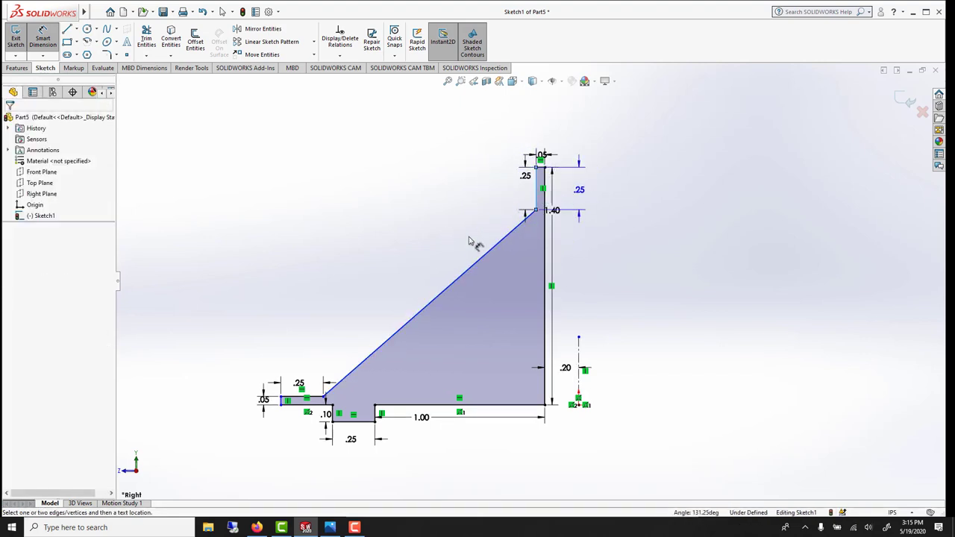
pyautogui.press('Escape')
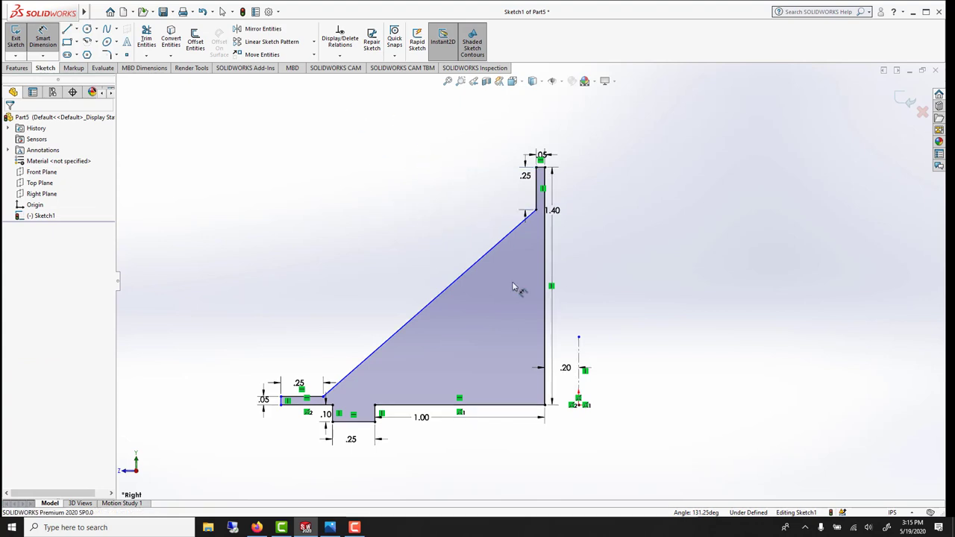
# - Revolve the closed profile about the vertical centerline to create a solid boss
pyautogui.scroll(1, 513, 287)
pyautogui.click(17, 68)
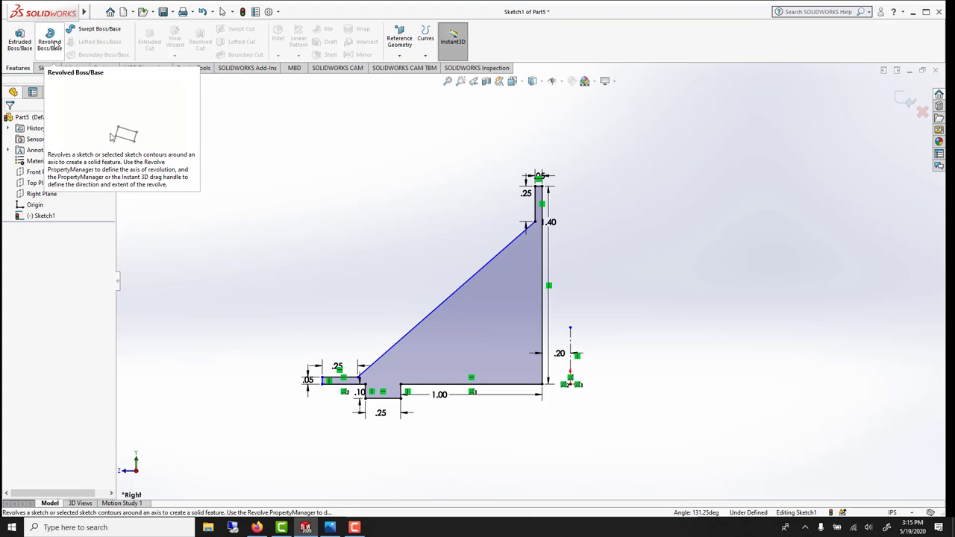
pyautogui.click(50, 39)
pyautogui.click(905, 99)
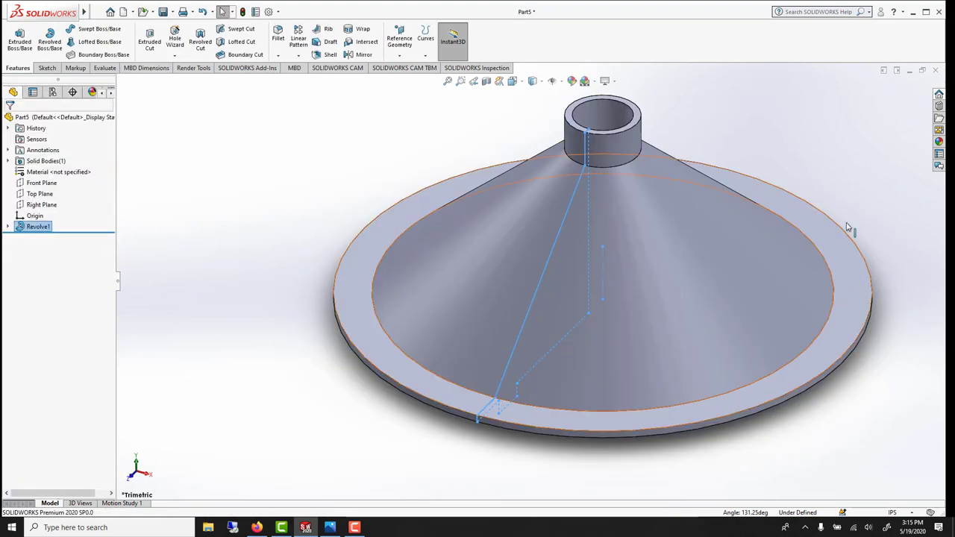
# - Open the revolve's profile sketch for editing, view it normal to its plane, and exit the sketch
pyautogui.scroll(3, 847, 227)
pyautogui.click(819, 189)
pyautogui.moveTo(769, 298)
pyautogui.mouseDown(button='middle')
pyautogui.moveTo(729, 256)
pyautogui.moveTo(761, 297)
pyautogui.mouseUp(button='middle')
pyautogui.scroll(3, 800, 313)
pyautogui.scroll(-5, 797, 305)
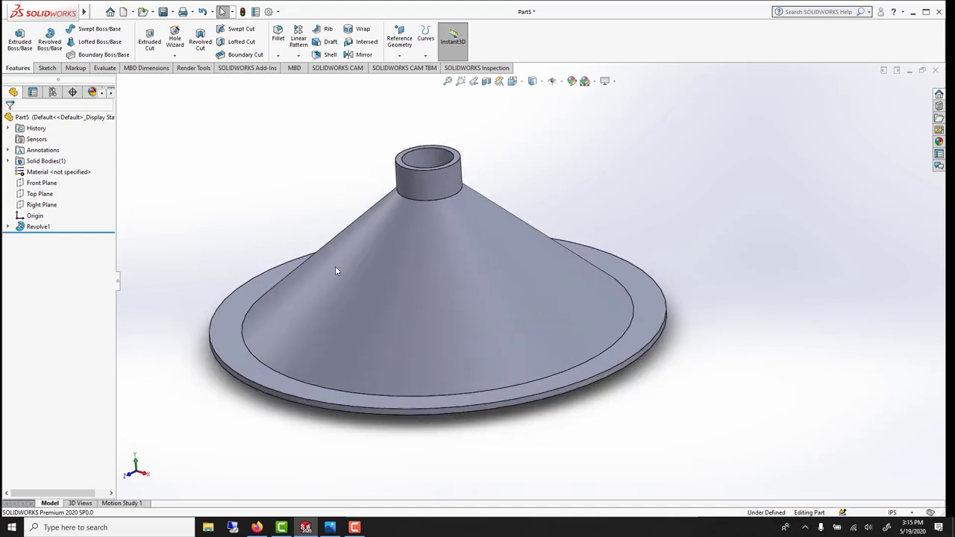
pyautogui.click(9, 226)
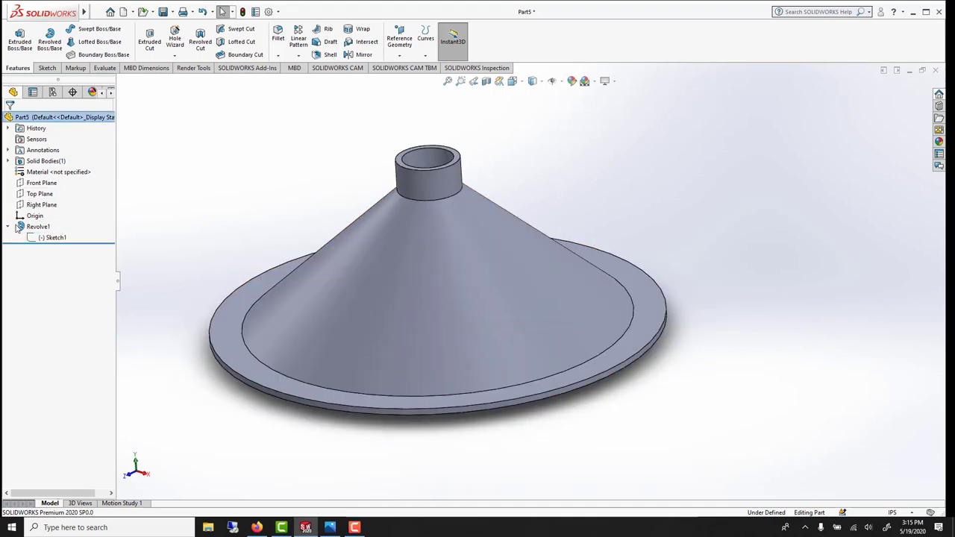
pyautogui.click(49, 238)
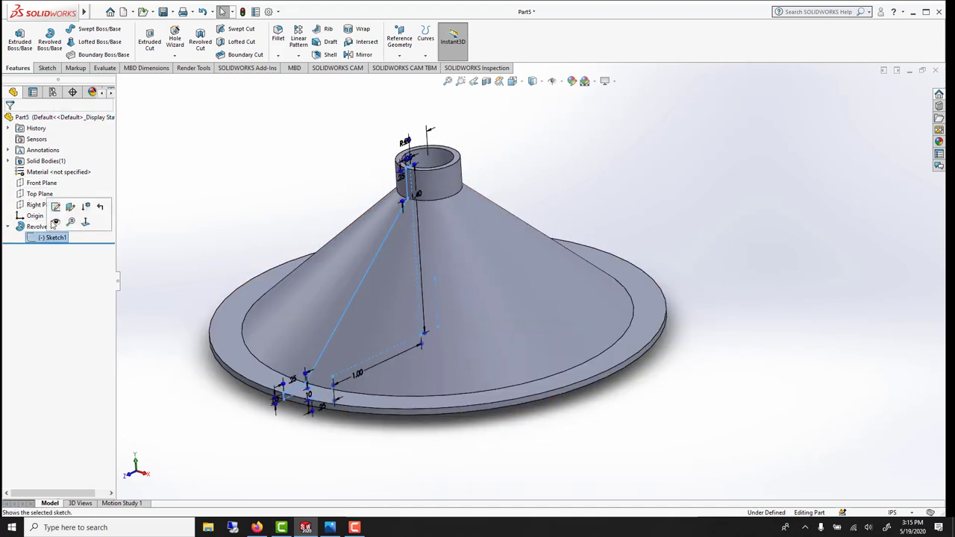
pyautogui.click(55, 214)
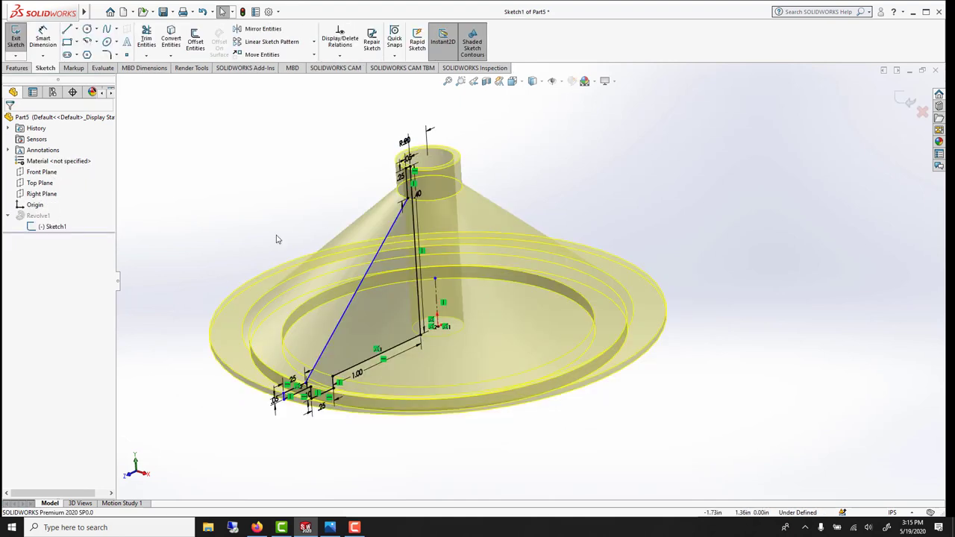
pyautogui.hotkey('ctrl', '8')
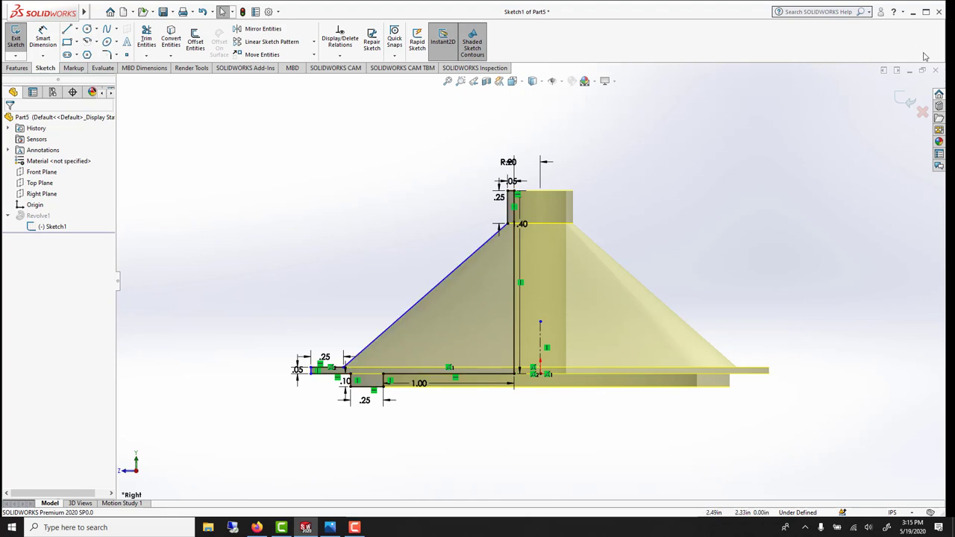
pyautogui.click(899, 100)
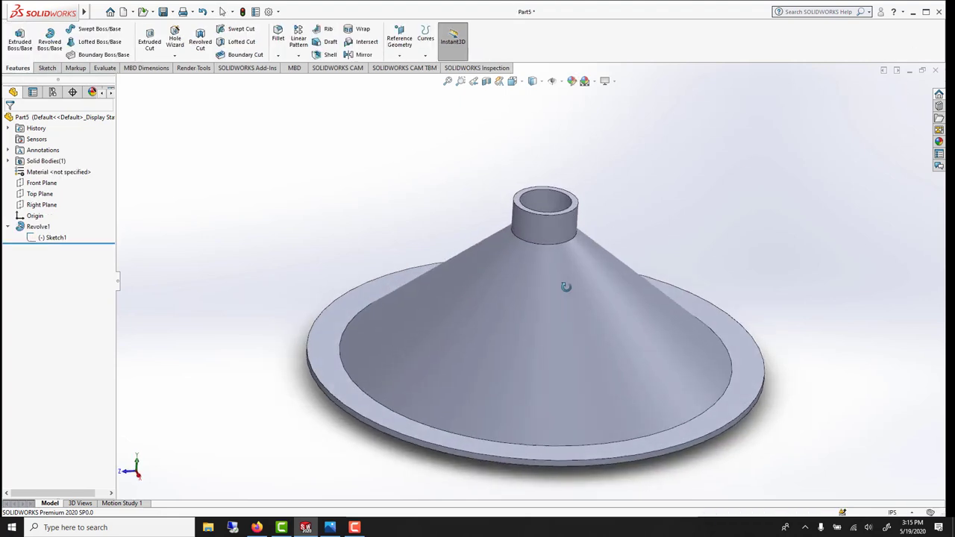
# - Edit the revolved boss so its blind Direction 1 revolution angle is 180 degrees
pyautogui.click(39, 226)
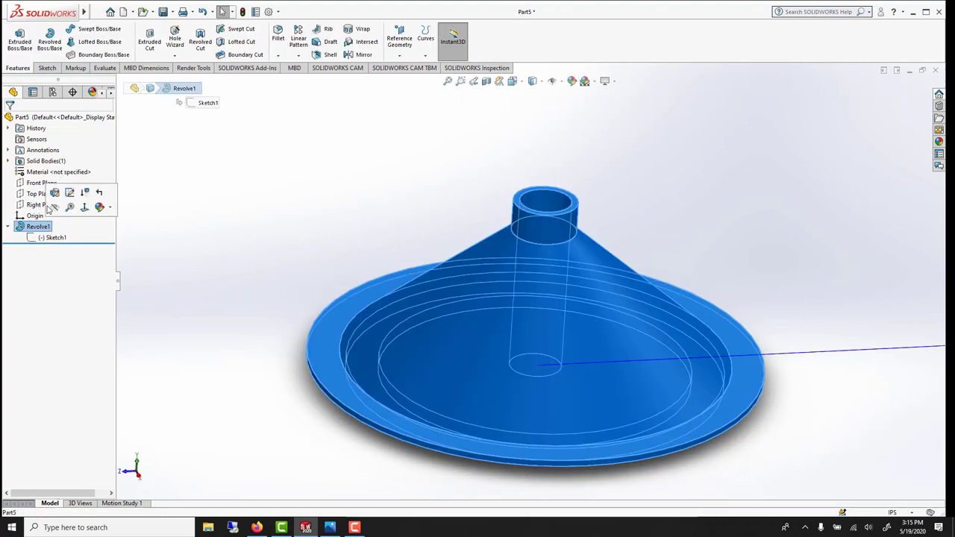
pyautogui.click(52, 196)
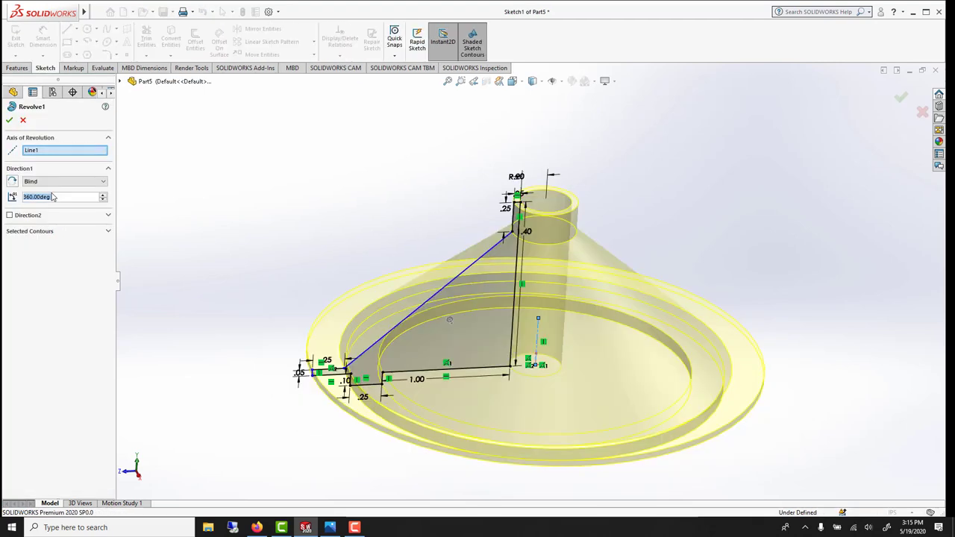
pyautogui.write('4118')
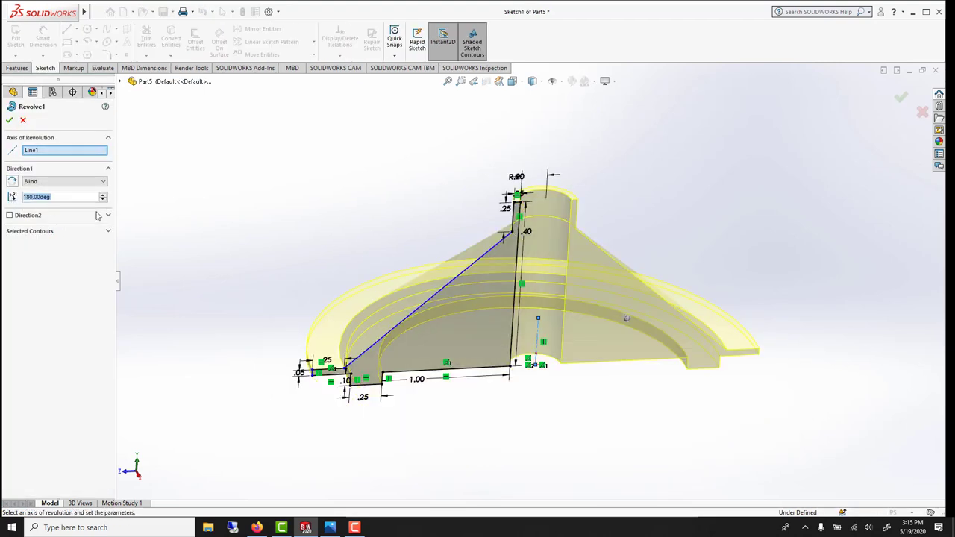
pyautogui.click(8, 122)
pyautogui.moveTo(330, 214)
pyautogui.mouseDown(button='middle')
pyautogui.moveTo(360, 258)
pyautogui.moveTo(383, 257)
pyautogui.moveTo(367, 262)
pyautogui.mouseUp(button='middle')
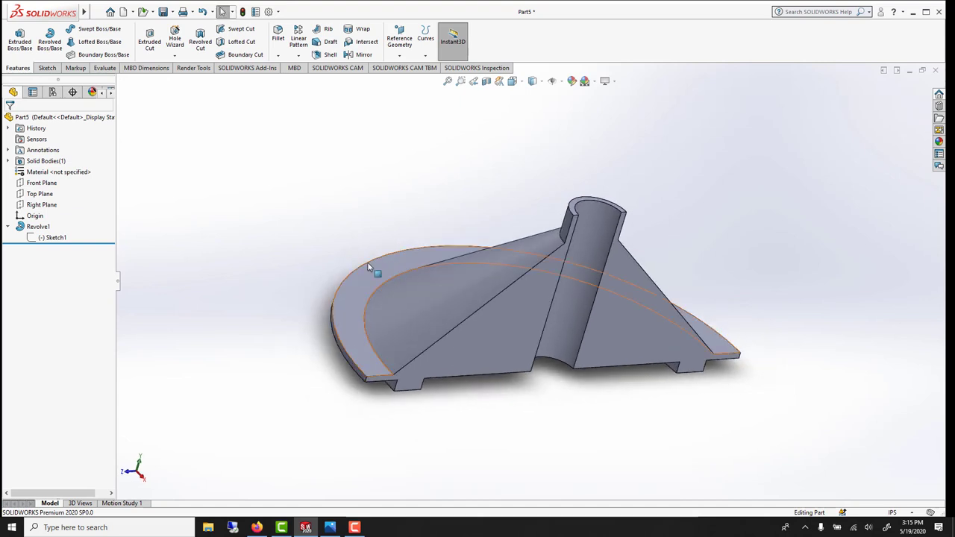
# - Edit the revolve feature and set its angle to 360 degrees
pyautogui.click(38, 226)
pyautogui.click(46, 195)
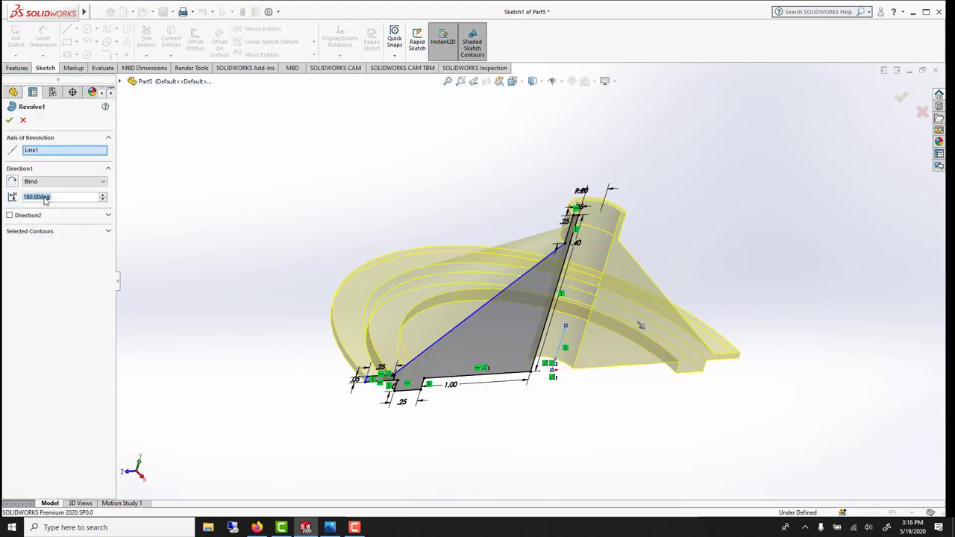
pyautogui.write('360')
pyautogui.press('Return')
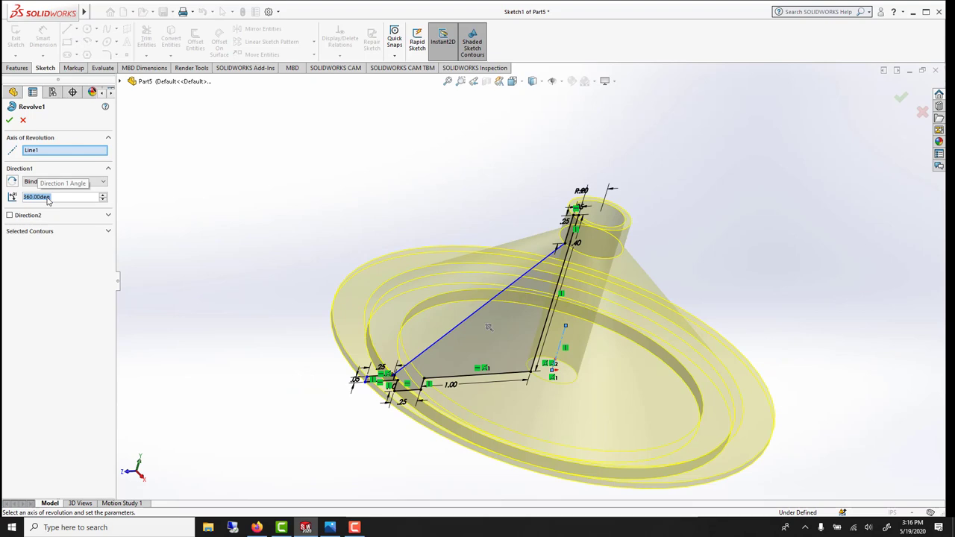
pyautogui.click(9, 119)
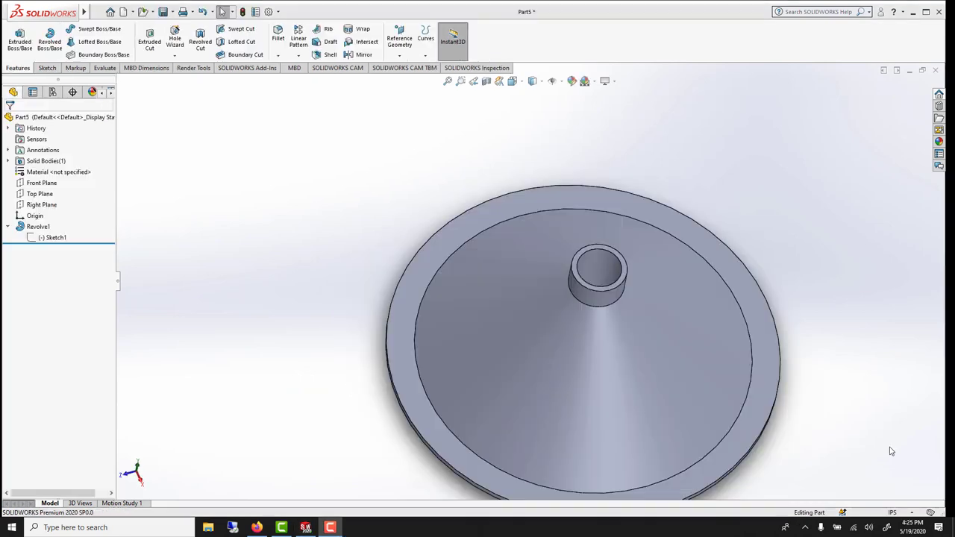
# - Sketch a circle of about 1.62 in radius, centred on the origin, on the flange's flat upper face
pyautogui.moveTo(634, 335); pyautogui.dragTo(610, 323, button='middle')
pyautogui.scroll(-2, 641, 271)
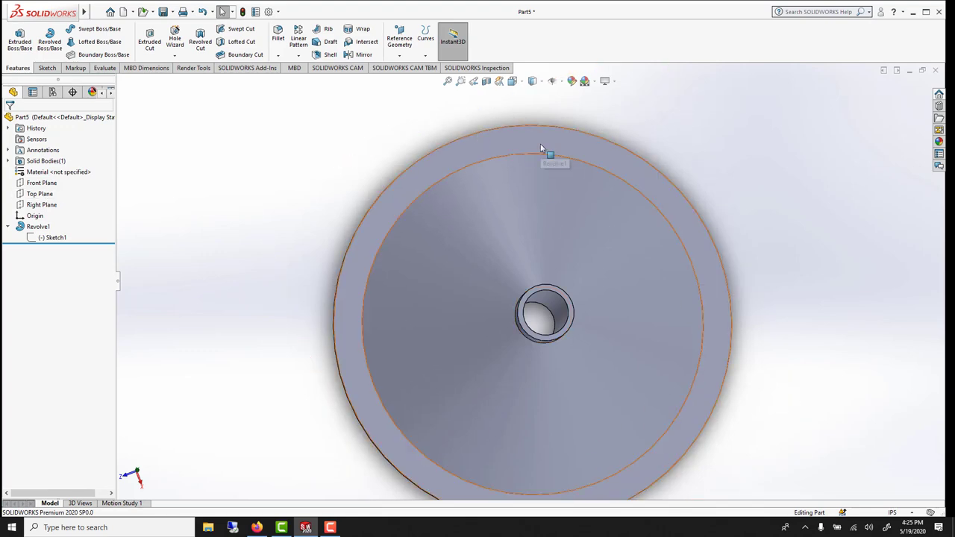
pyautogui.click(541, 146)
pyautogui.moveTo(523, 155); pyautogui.dragTo(526, 139, button='middle')
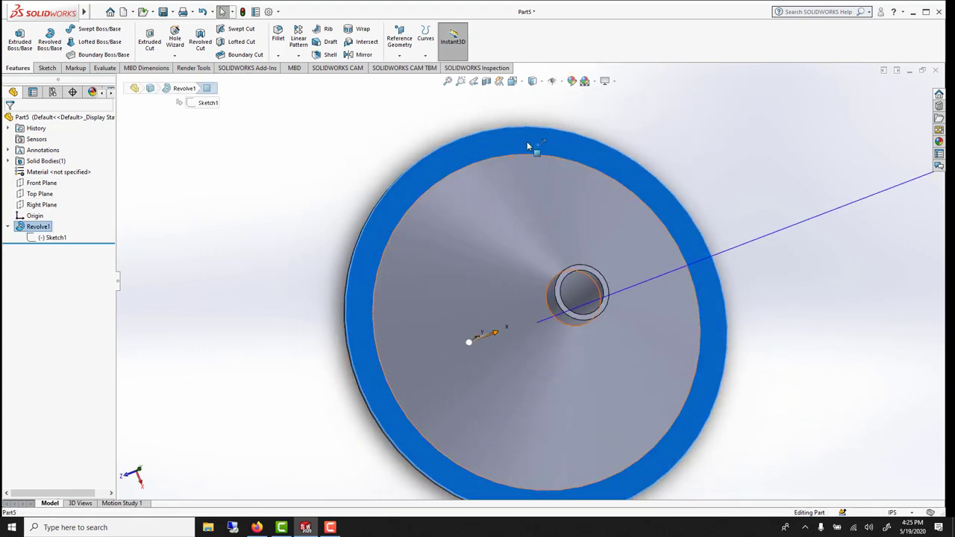
pyautogui.hotkey('ctrl', '8')
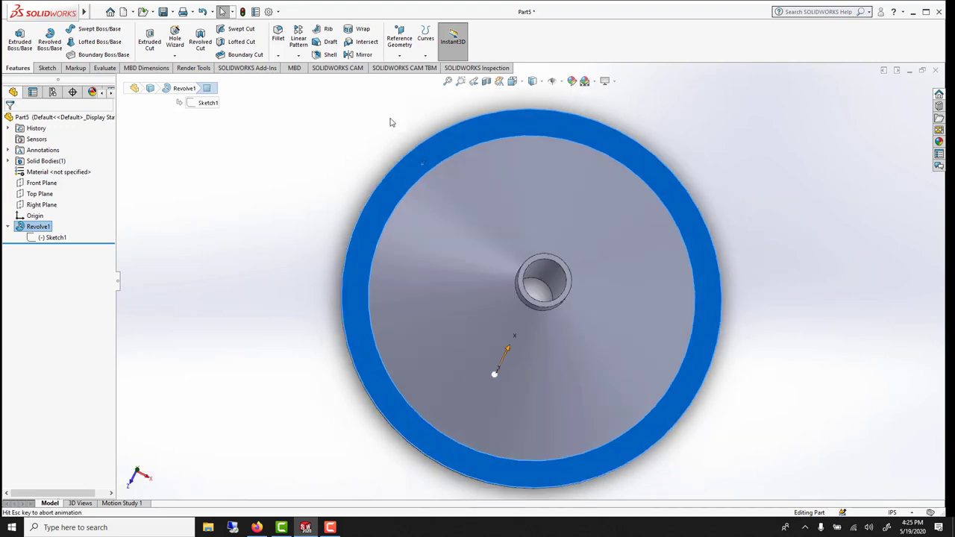
pyautogui.click(47, 68)
pyautogui.click(76, 29)
pyautogui.click(95, 28)
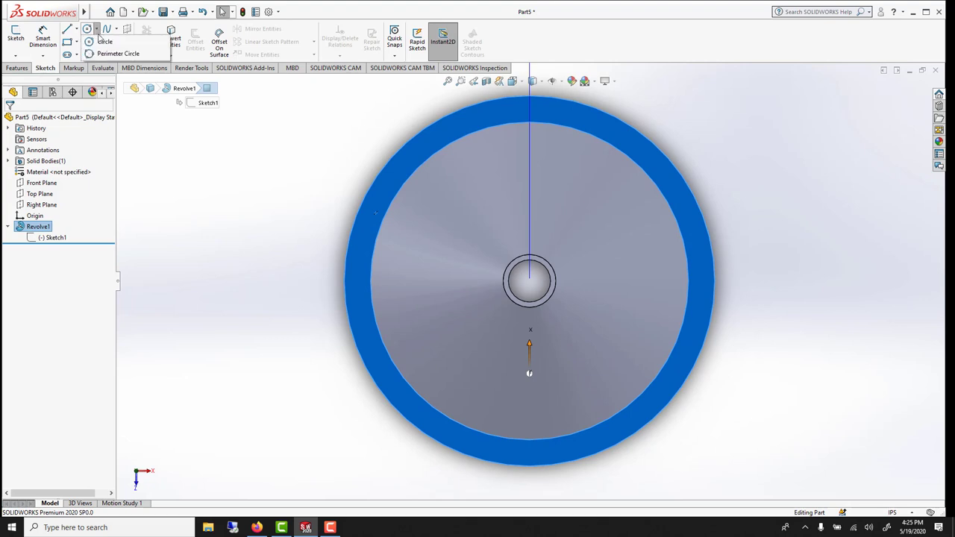
pyautogui.click(104, 41)
pyautogui.click(531, 279)
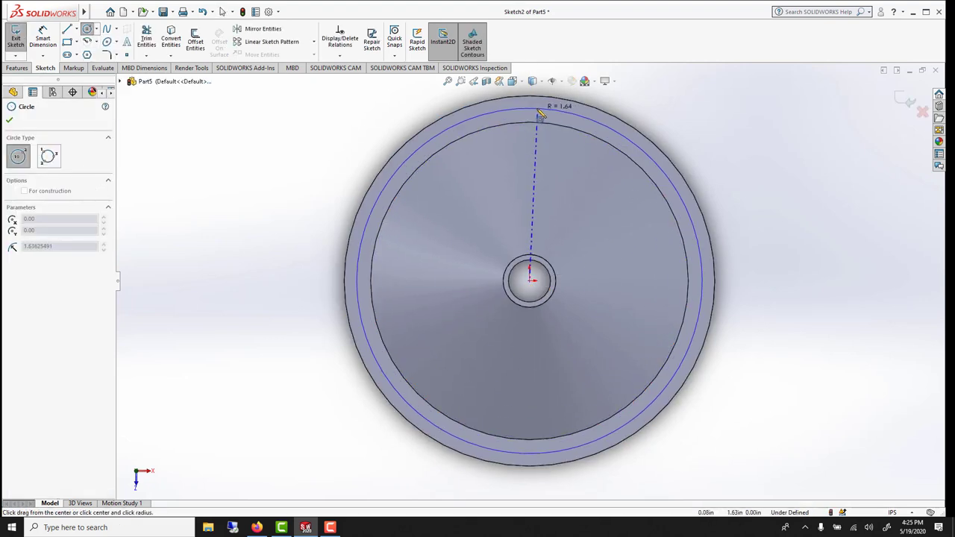
pyautogui.click(539, 112)
pyautogui.rightClick(447, 98)
pyautogui.click(468, 102)
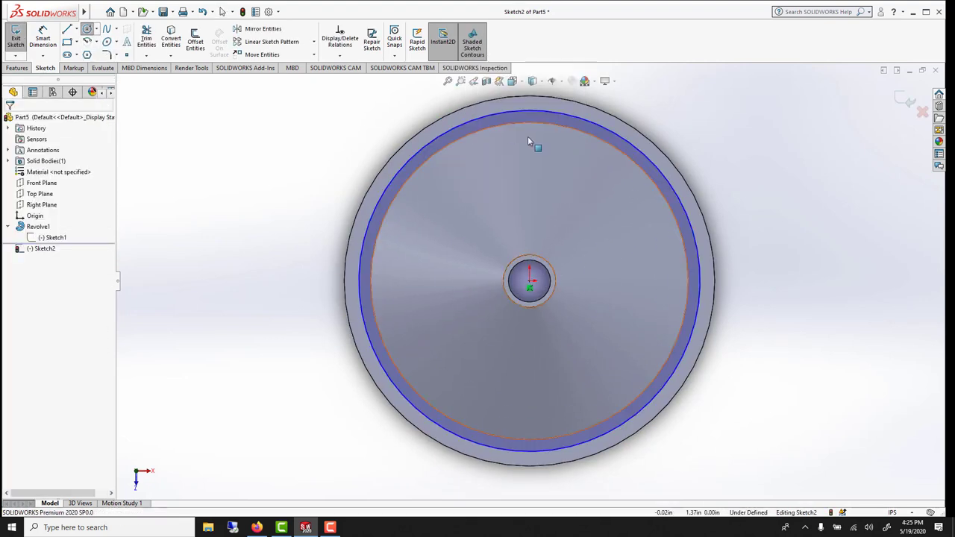
# - Convert the sketched circle on the flange into construction geometry
pyautogui.scroll(-3, 515, 145)
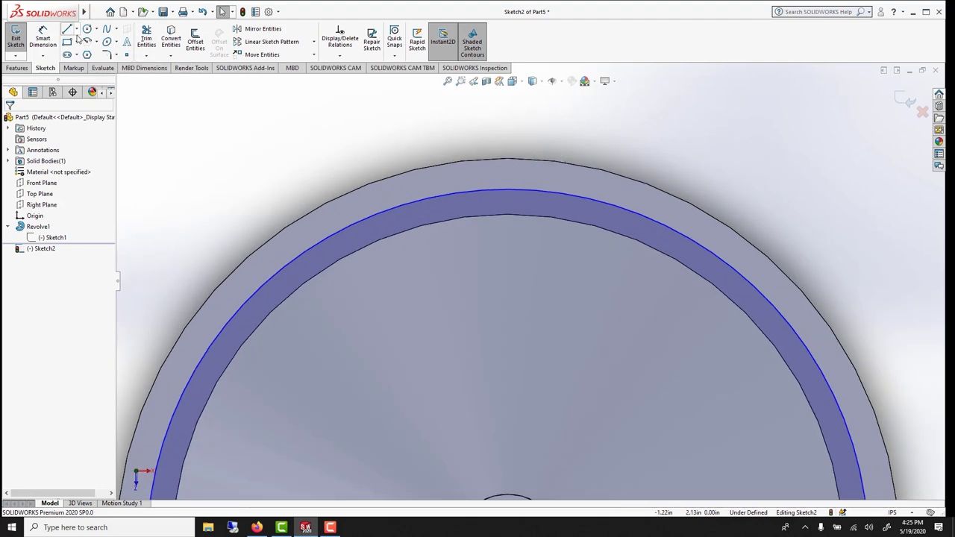
pyautogui.click(321, 246)
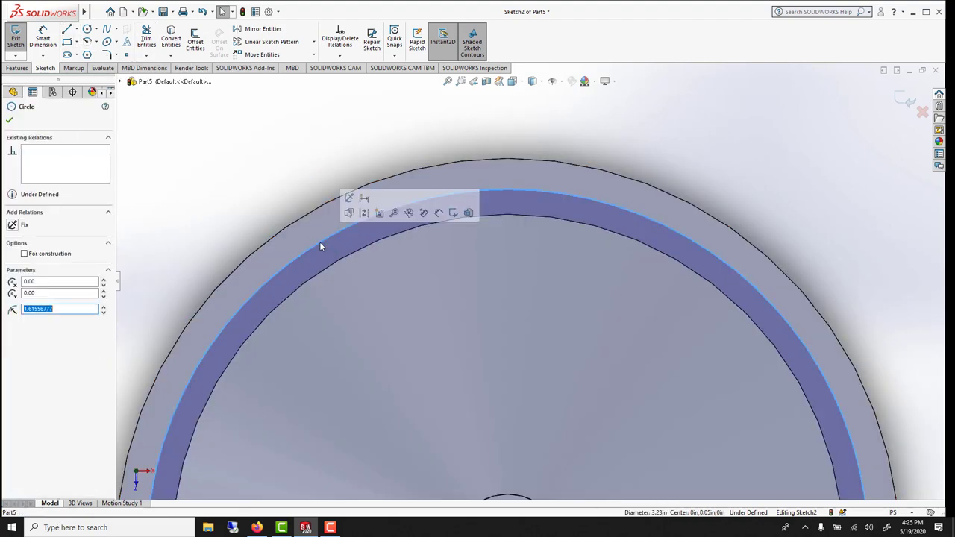
pyautogui.click(24, 253)
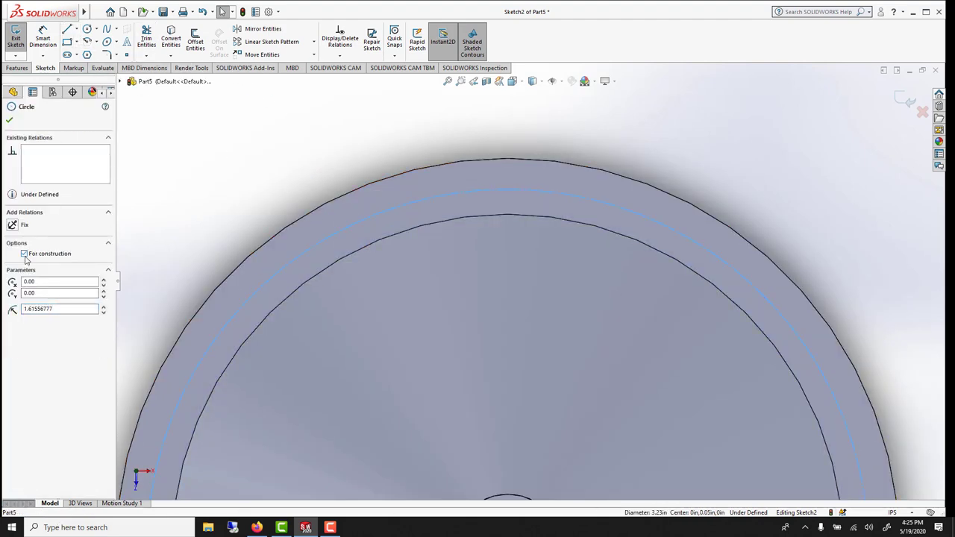
pyautogui.click(9, 119)
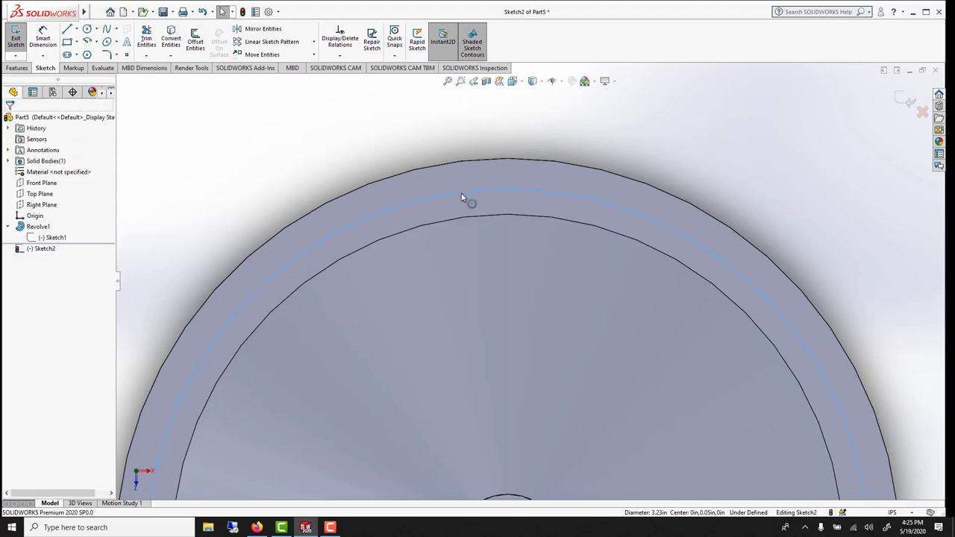
# - Dimension the gap between the construction circle and the flange's inner edge as 0.1 in
pyautogui.scroll(-2, 461, 196)
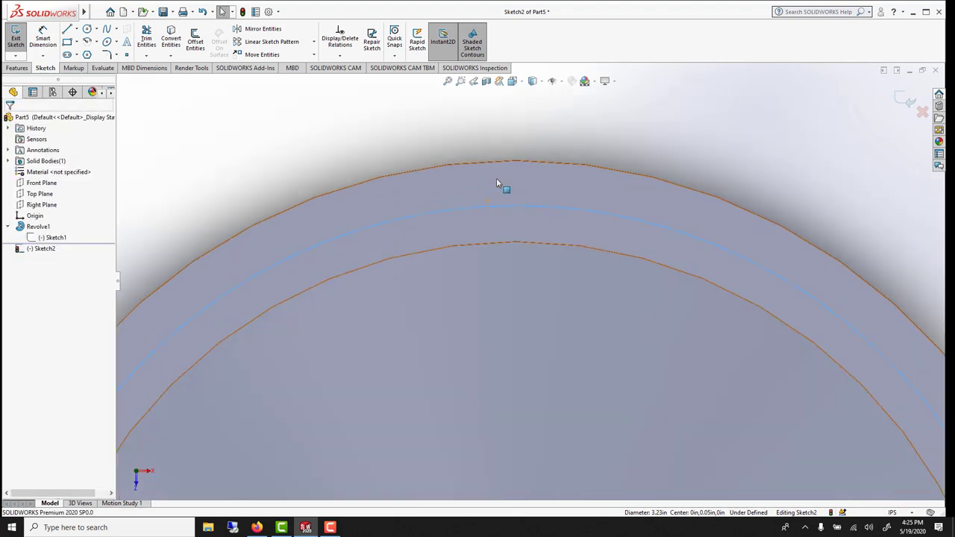
pyautogui.click(514, 222)
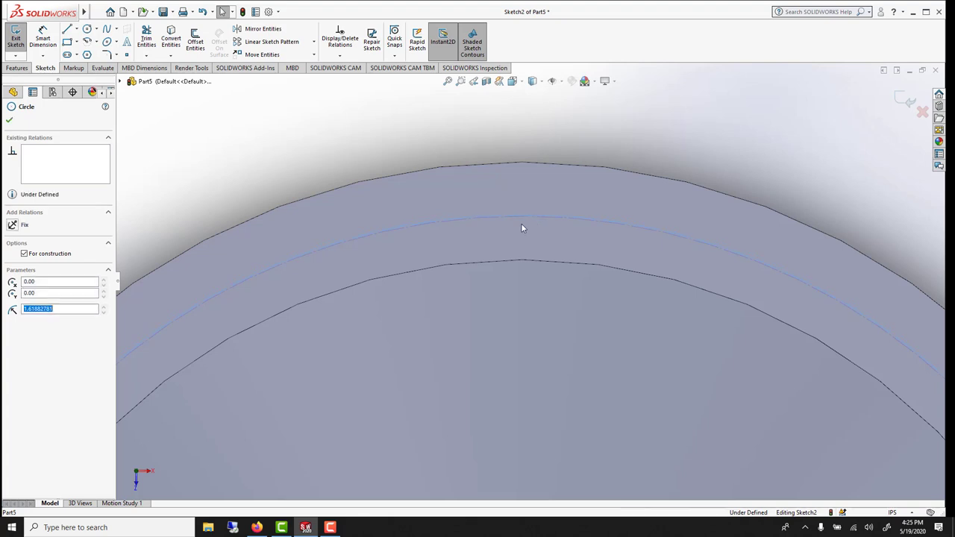
pyautogui.scroll(3, 531, 242)
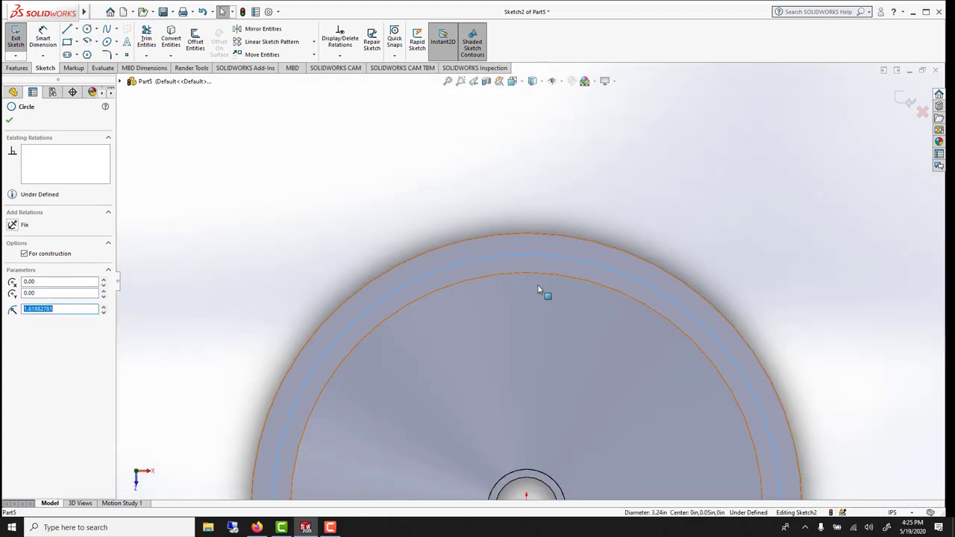
pyautogui.scroll(-2, 538, 287)
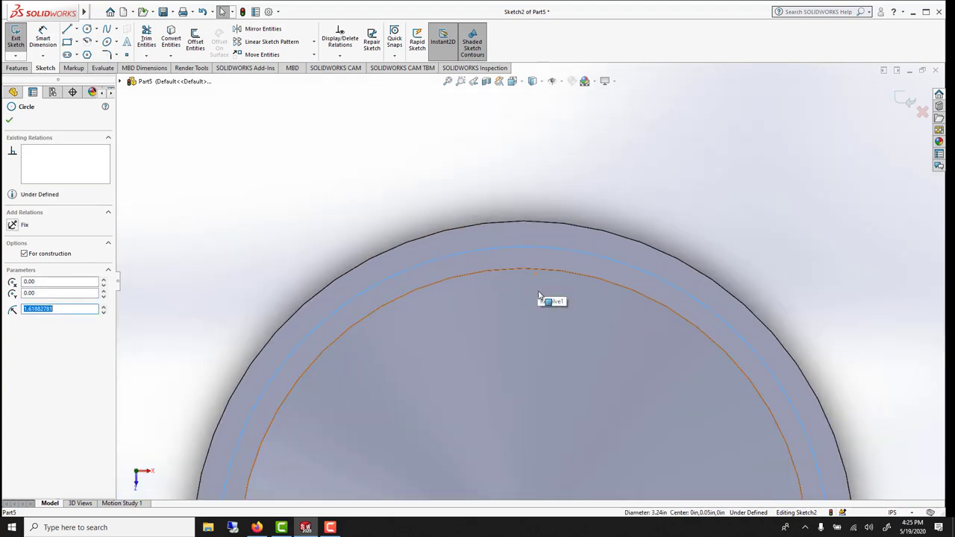
pyautogui.click(22, 68)
pyautogui.click(44, 67)
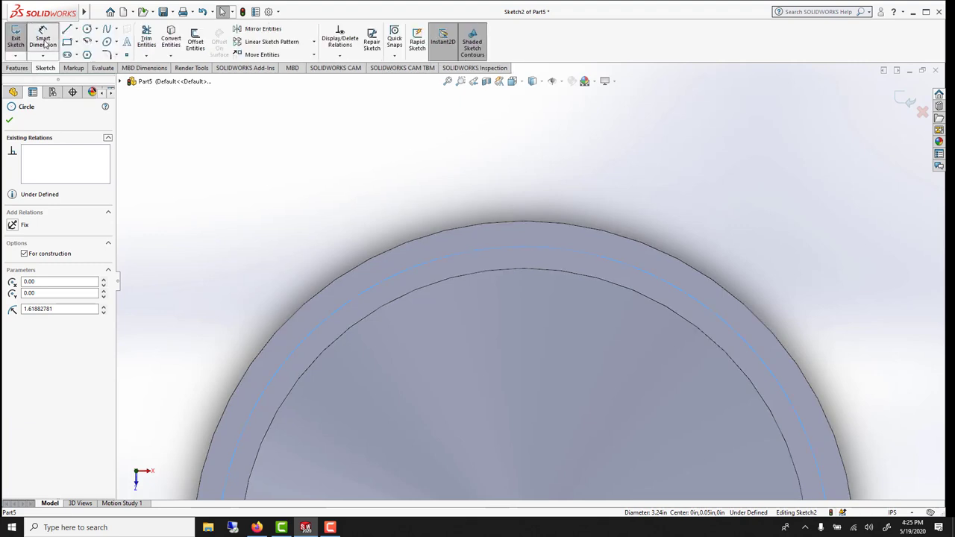
pyautogui.click(43, 39)
pyautogui.click(532, 247)
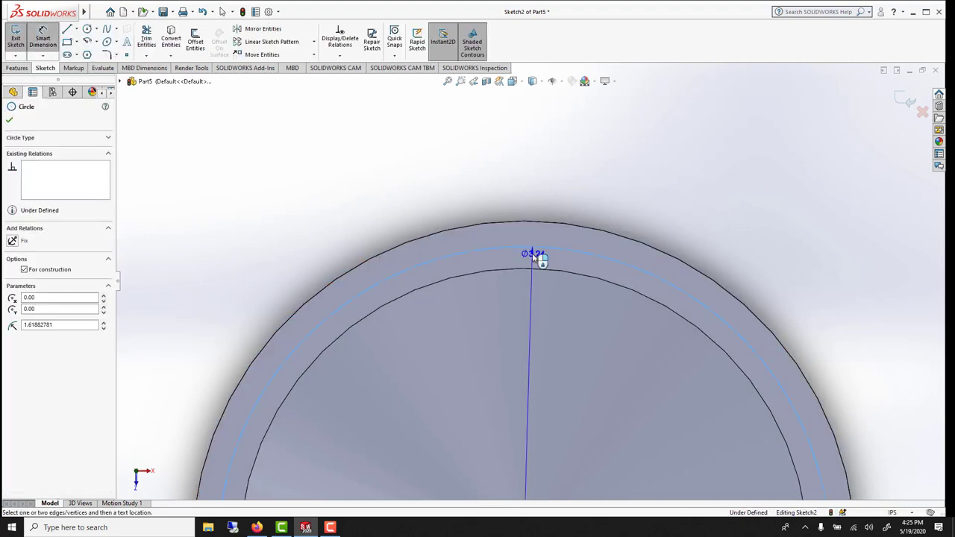
pyautogui.click(529, 270)
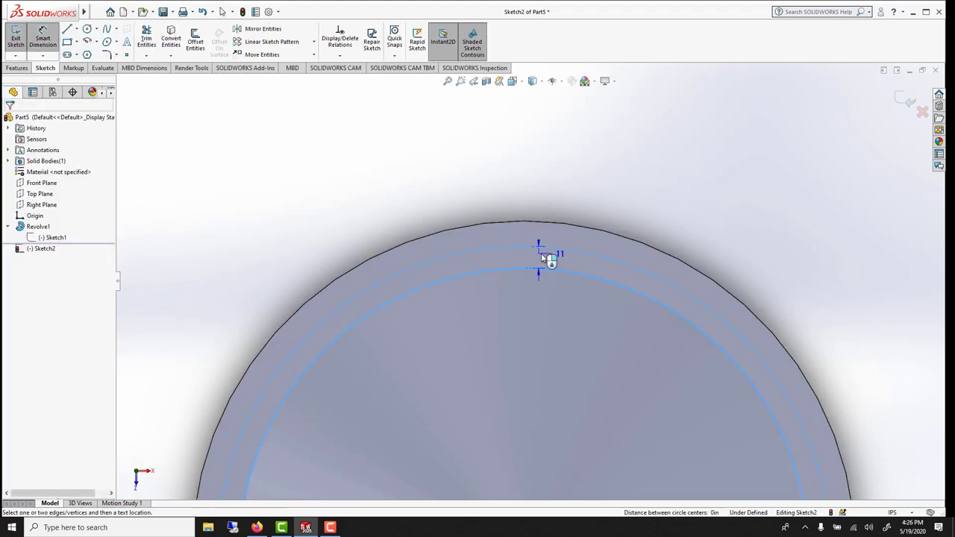
pyautogui.click(546, 260)
pyautogui.write('.1')
pyautogui.press('Return')
# - Set the gap between the construction circle and the flange's inner edge to 0.1125 in and exit the sketch
pyautogui.click(575, 265)
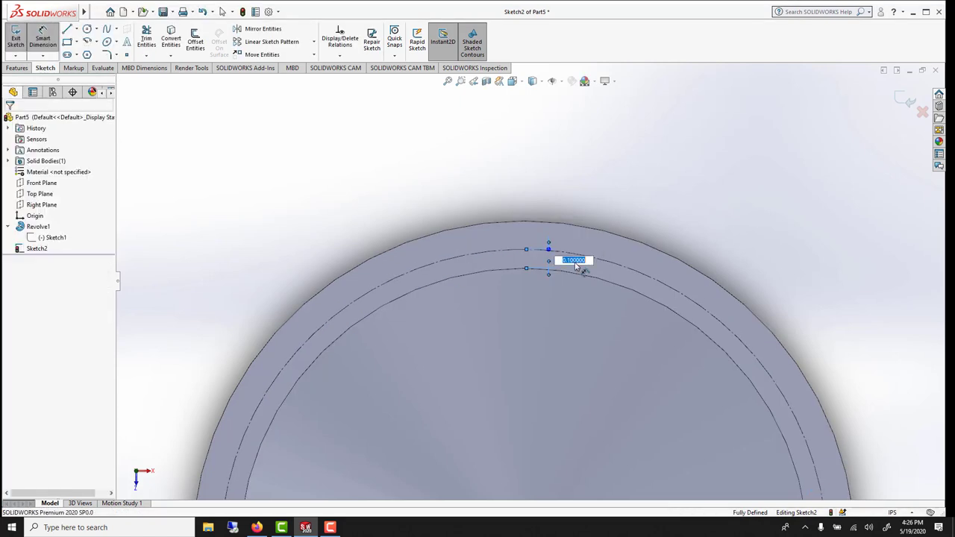
pyautogui.write('0.1125')
pyautogui.press('Return')
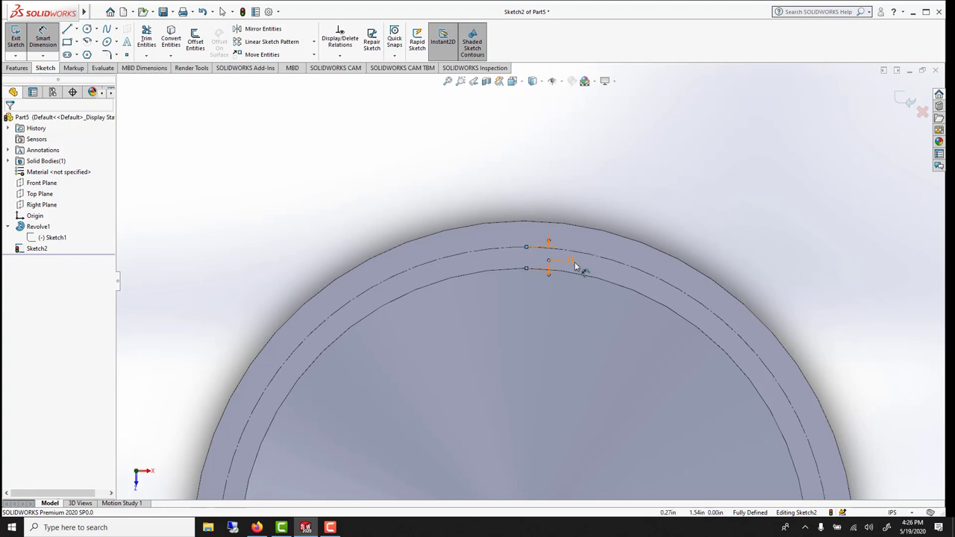
pyautogui.scroll(5, 567, 362)
pyautogui.scroll(-8, 534, 269)
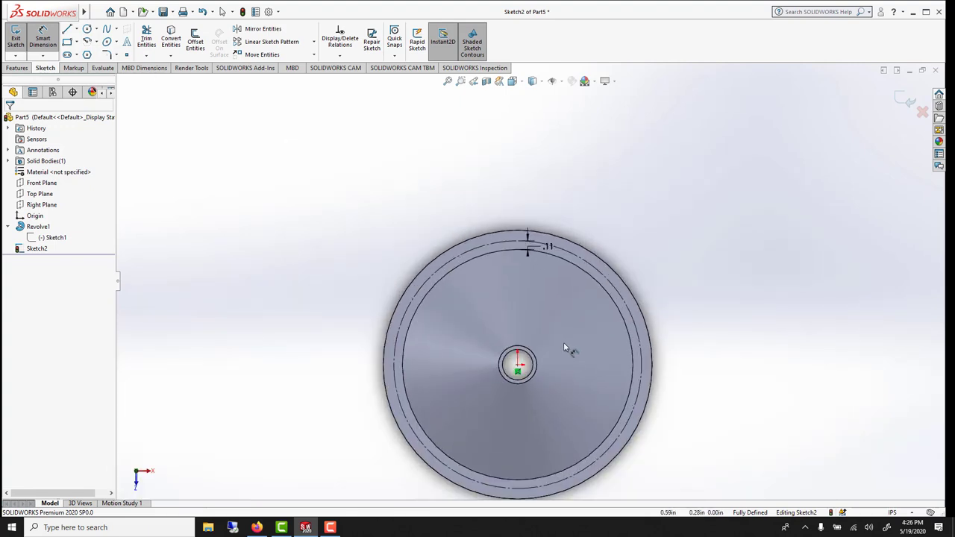
pyautogui.click(910, 99)
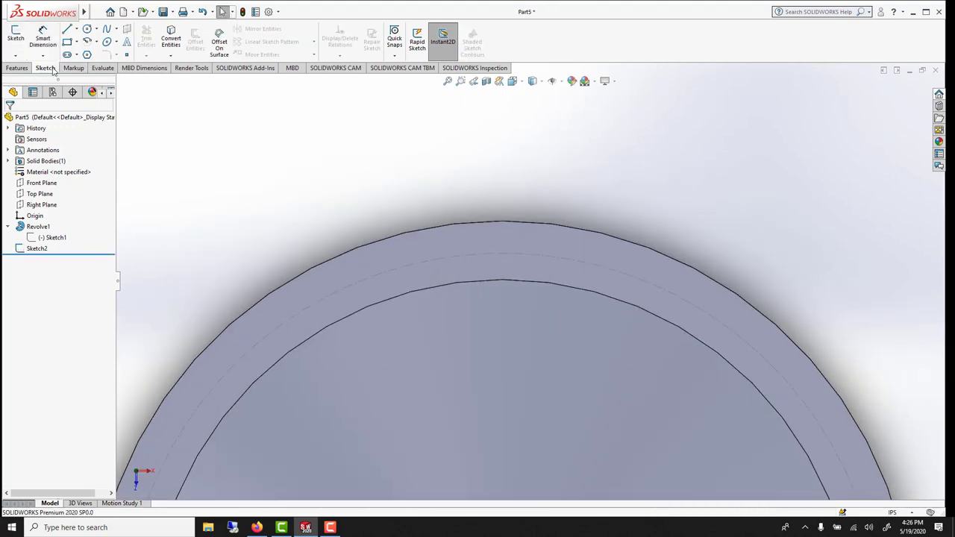
# - Start a Hole Wizard hole and position it with a 3D sketch point on the construction circle, directly above the part's centre
pyautogui.click(26, 69)
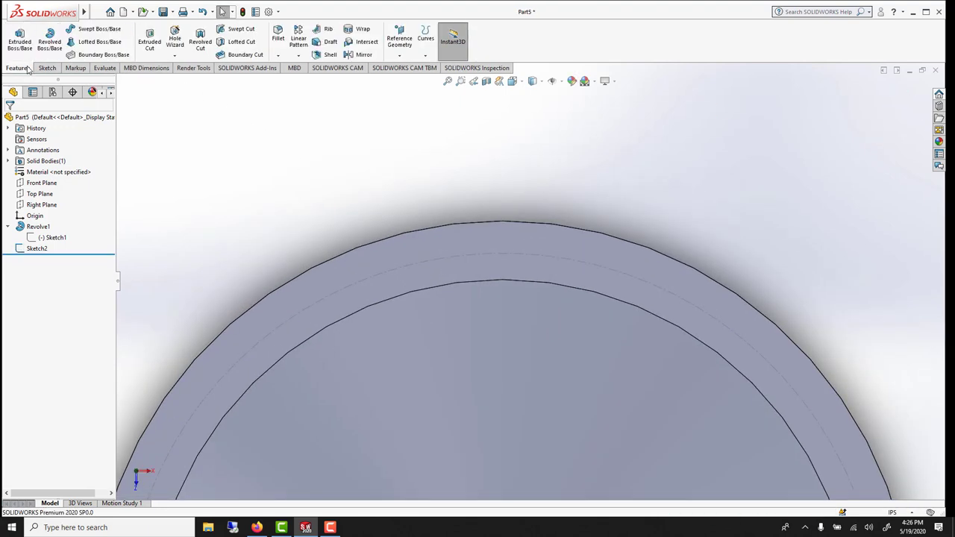
pyautogui.click(176, 43)
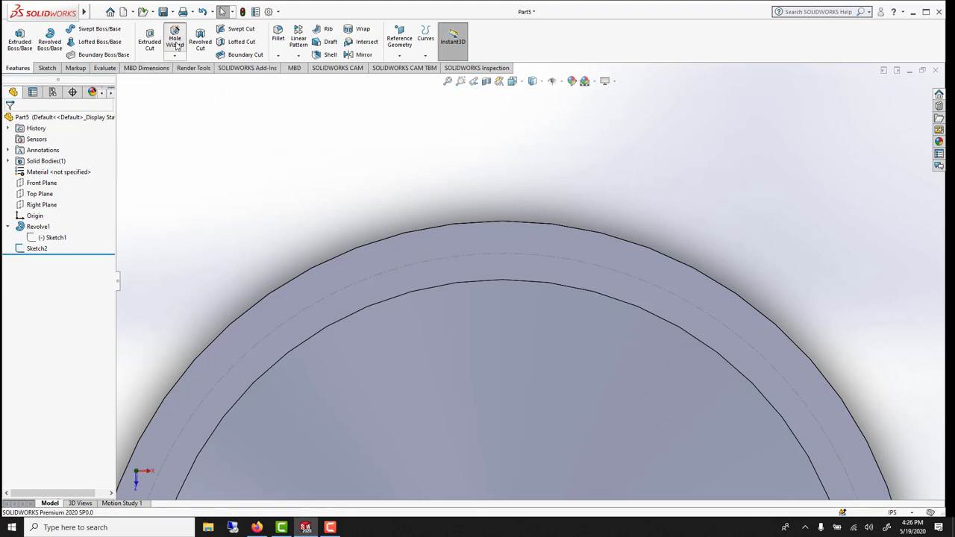
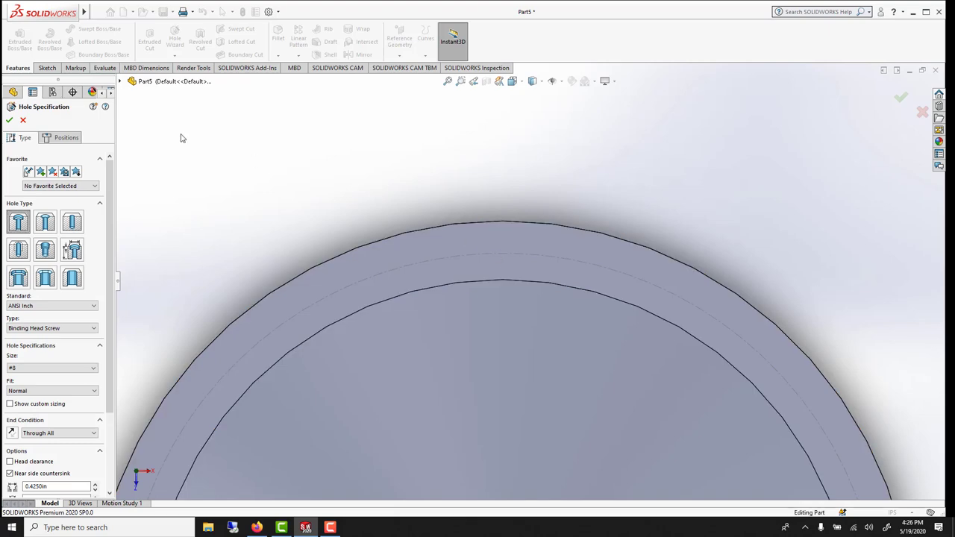
pyautogui.click(66, 138)
pyautogui.click(56, 225)
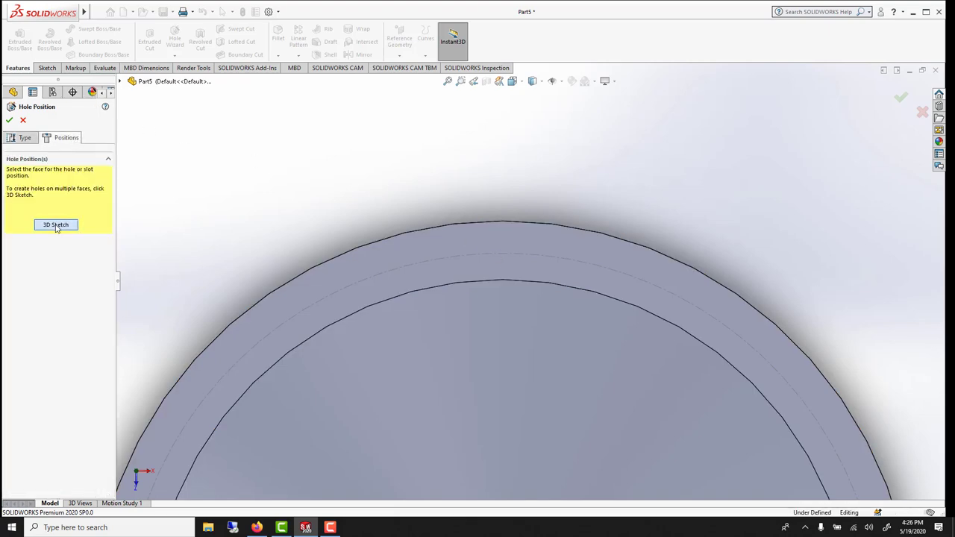
pyautogui.click(502, 256)
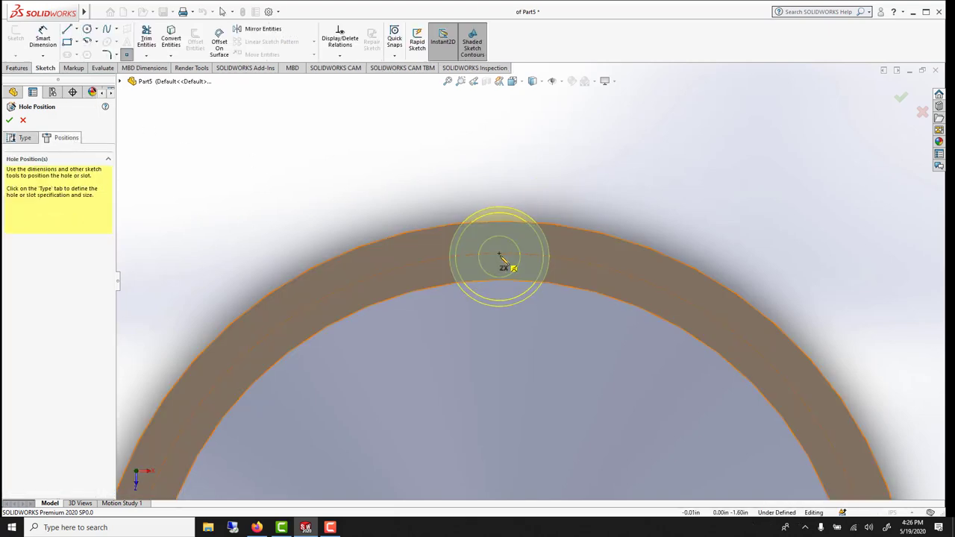
pyautogui.click(503, 254)
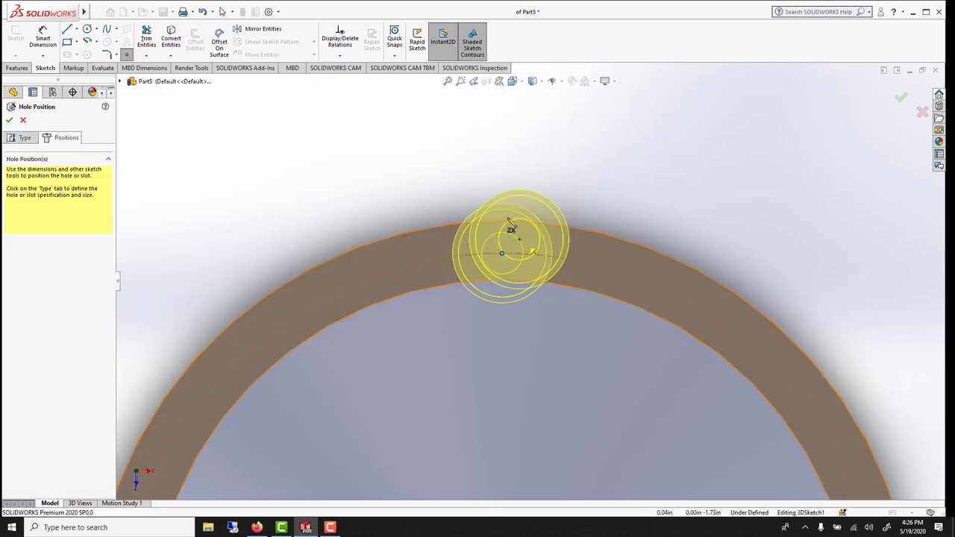
# - Try smaller screw sizes for the binding head screw hole and settle on #00
pyautogui.click(27, 141)
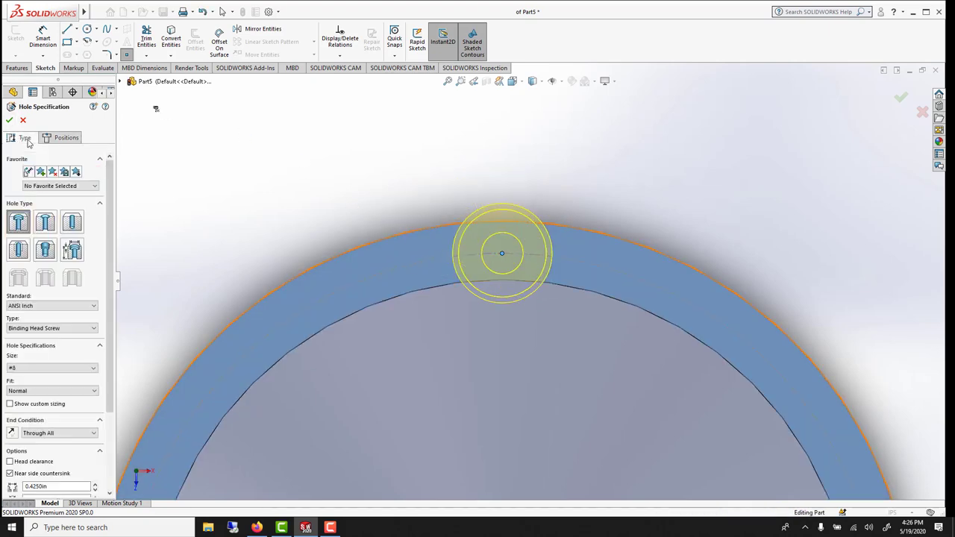
pyautogui.click(34, 370)
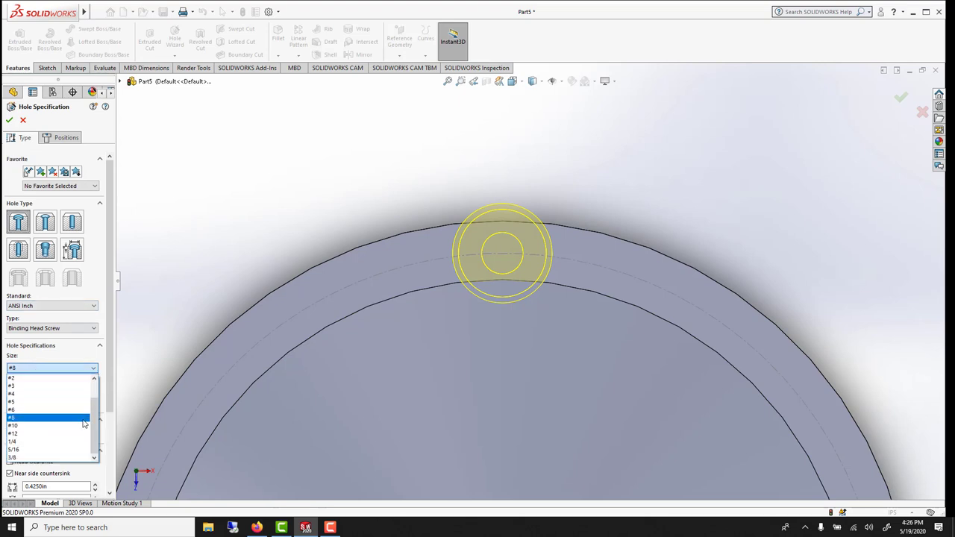
pyautogui.click(61, 399)
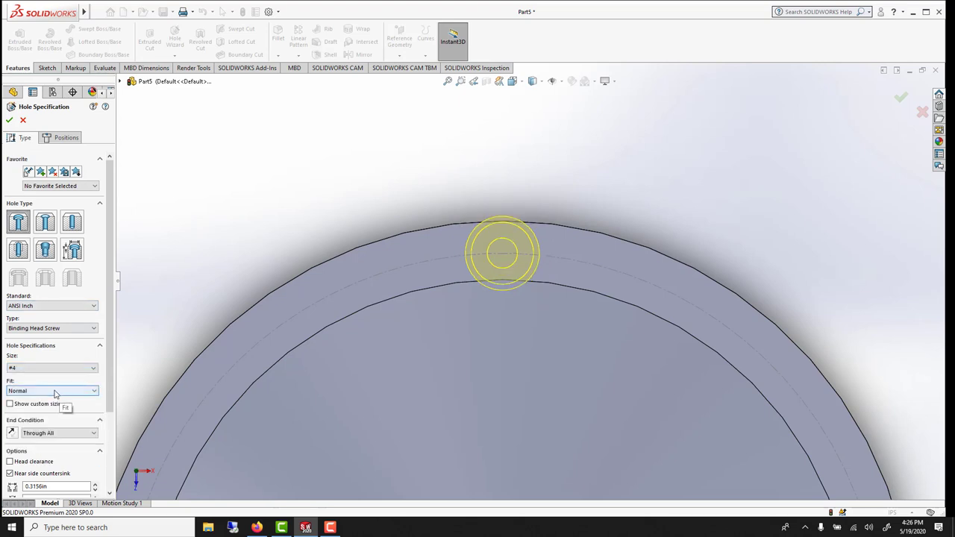
pyautogui.click(52, 368)
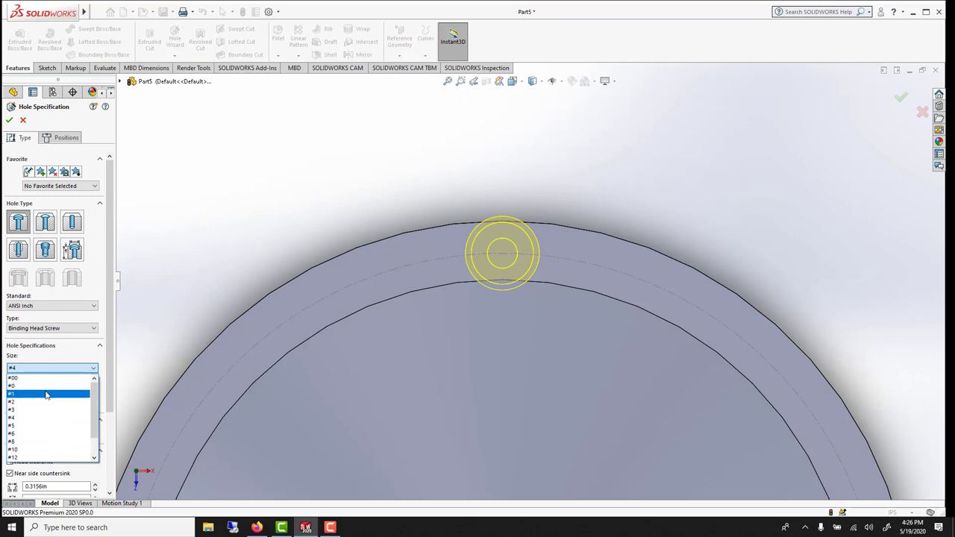
pyautogui.click(47, 393)
pyautogui.click(42, 367)
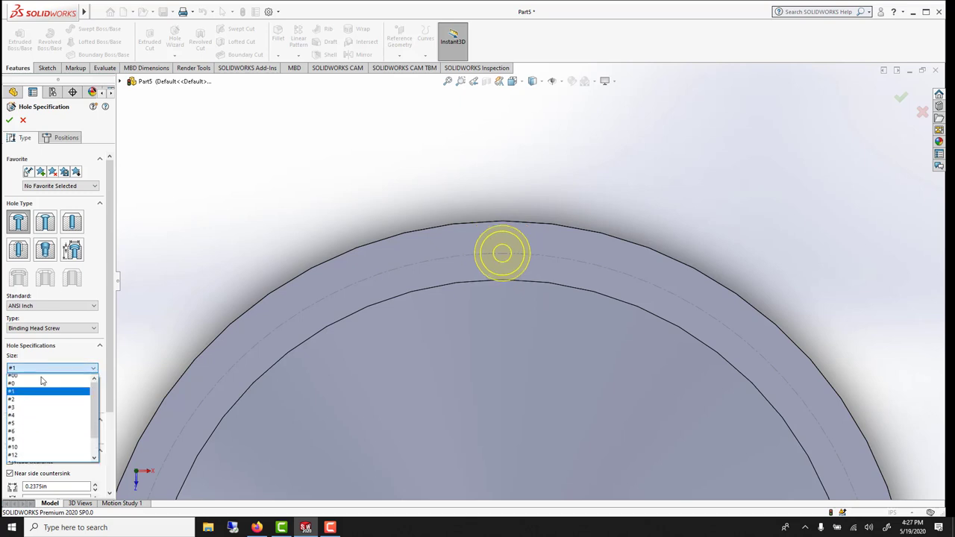
pyautogui.click(42, 376)
# - Try the fit options for the #00 hole, settle on a Normal fit and create the hole
pyautogui.click(44, 390)
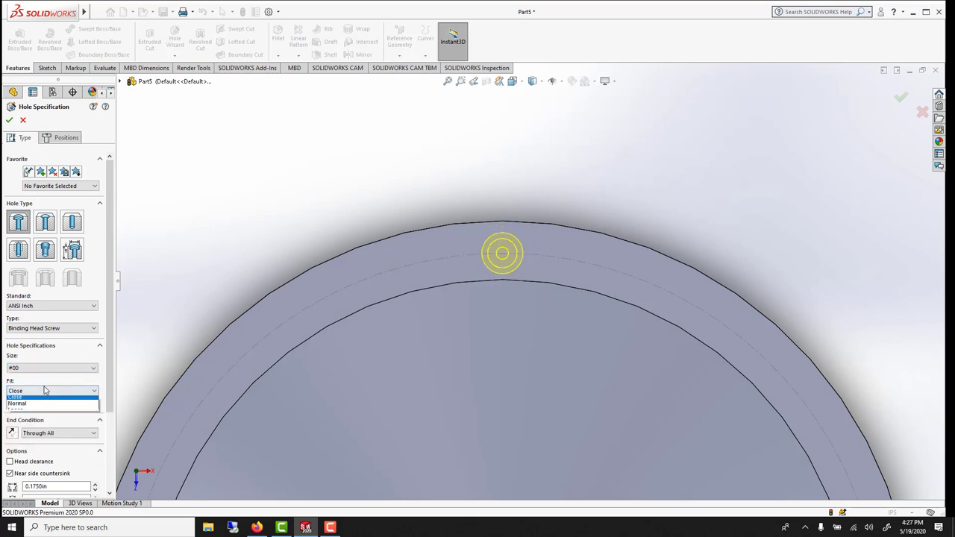
pyautogui.click(49, 407)
pyautogui.click(45, 395)
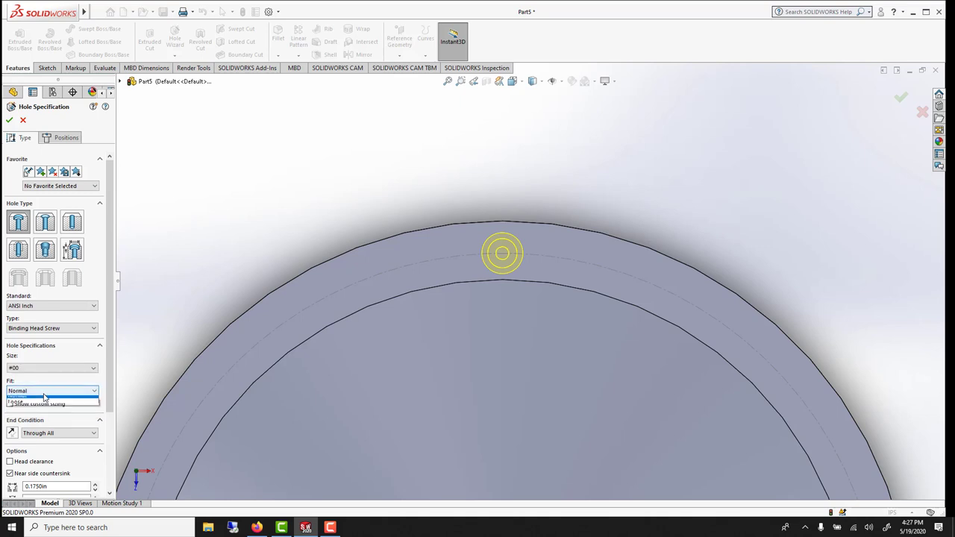
pyautogui.click(44, 399)
pyautogui.click(43, 391)
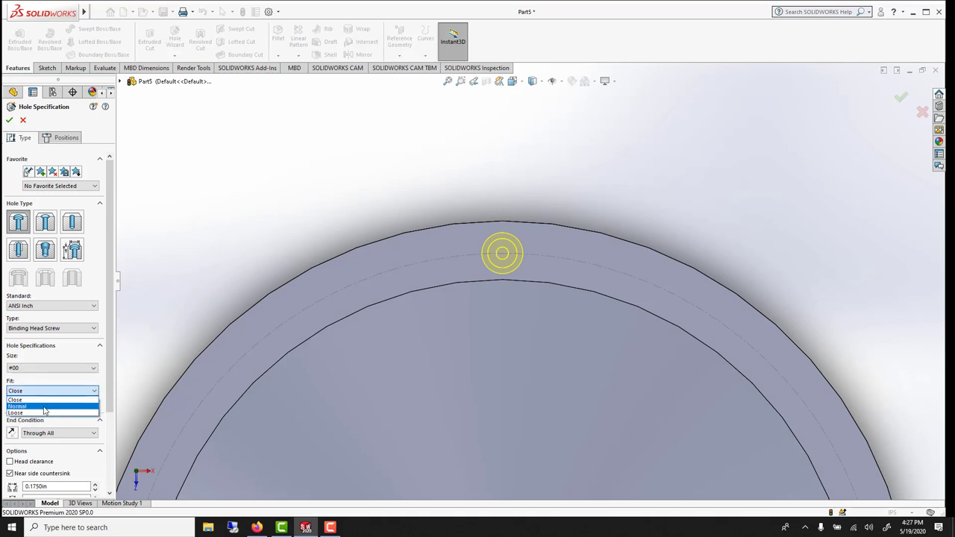
pyautogui.click(44, 407)
pyautogui.scroll(-3, 86, 197)
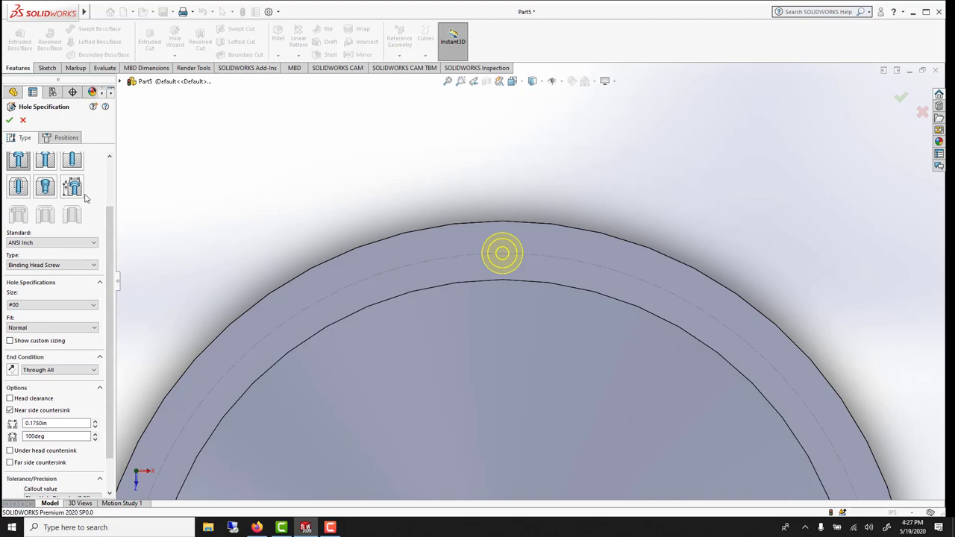
pyautogui.moveTo(569, 230); pyautogui.dragTo(443, 292, button='middle')
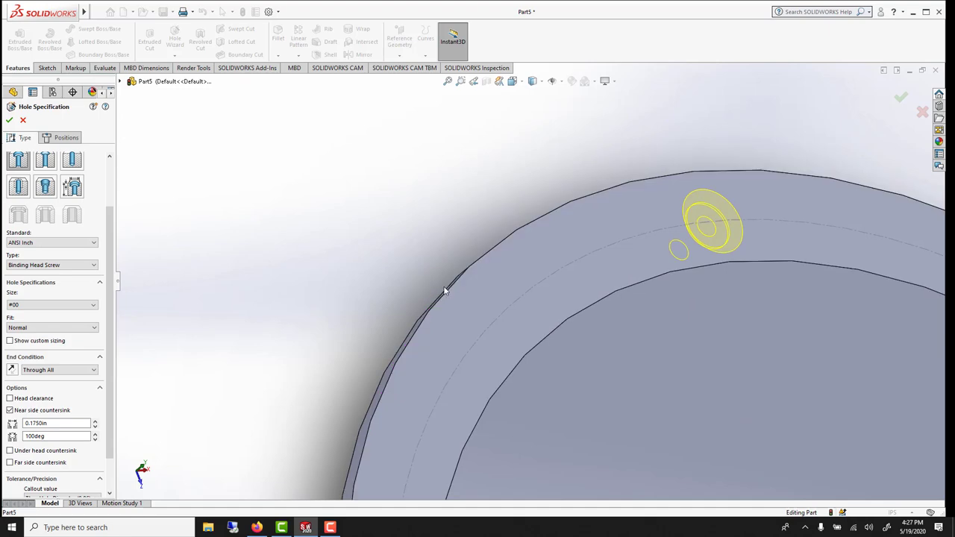
pyautogui.click(9, 120)
# - Examine the new hole on the flange up close, then open and close its hole specification
pyautogui.click(460, 179)
pyautogui.scroll(2, 485, 196)
pyautogui.scroll(-5, 702, 232)
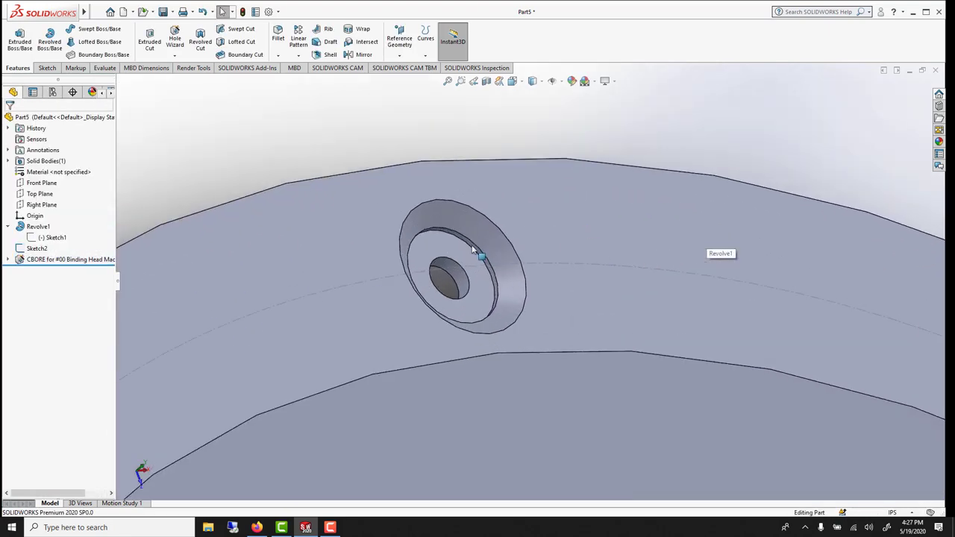
pyautogui.moveTo(475, 268); pyautogui.dragTo(490, 290, button='middle')
pyautogui.click(79, 260)
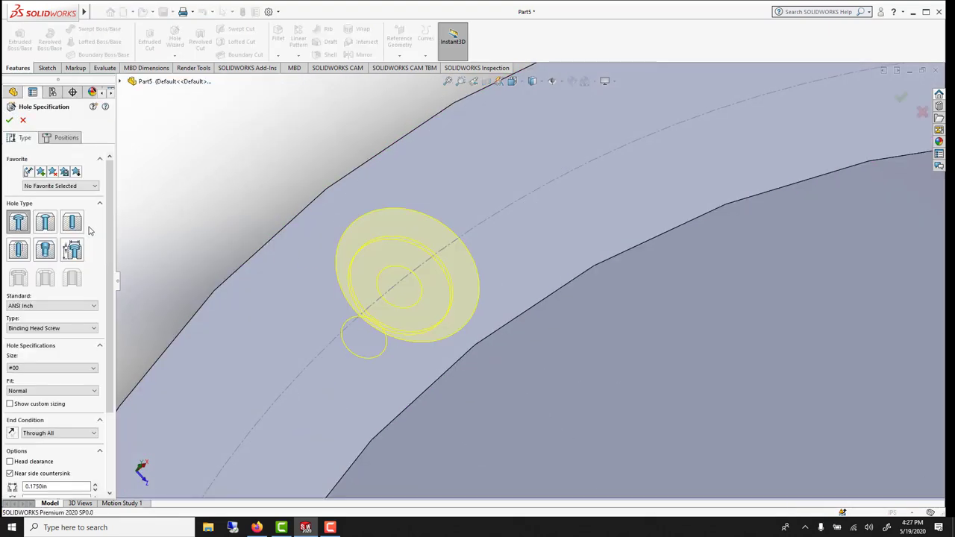
pyautogui.click(10, 119)
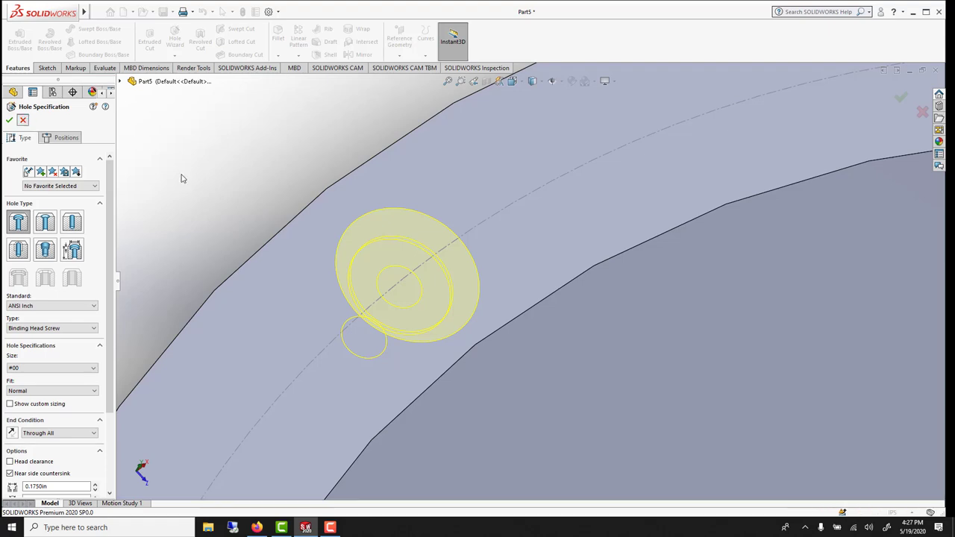
pyautogui.scroll(6, 567, 313)
pyautogui.moveTo(587, 320); pyautogui.dragTo(668, 341, button='middle')
pyautogui.press('f')
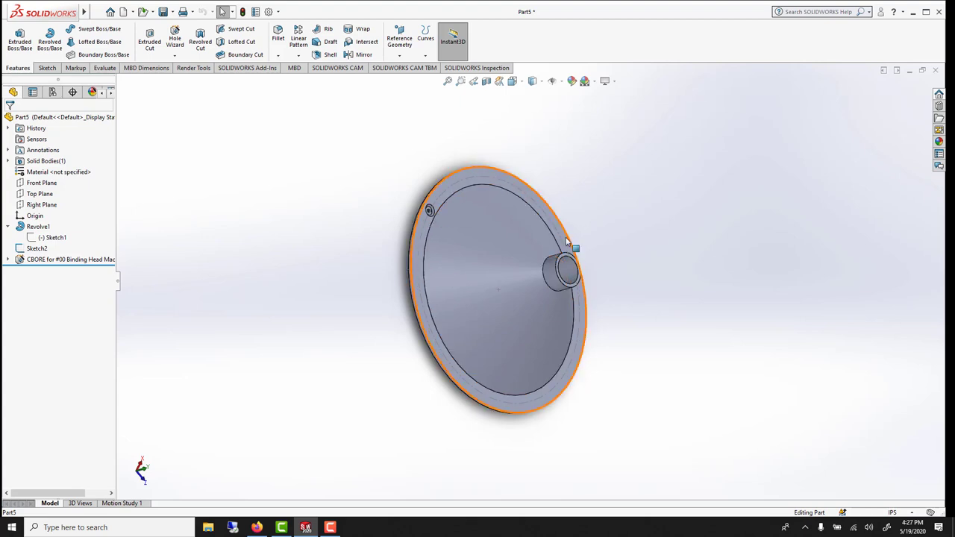
# - Start a circular pattern of the screw hole feature around the circular edge where the cone meets the flange
pyautogui.click(299, 55)
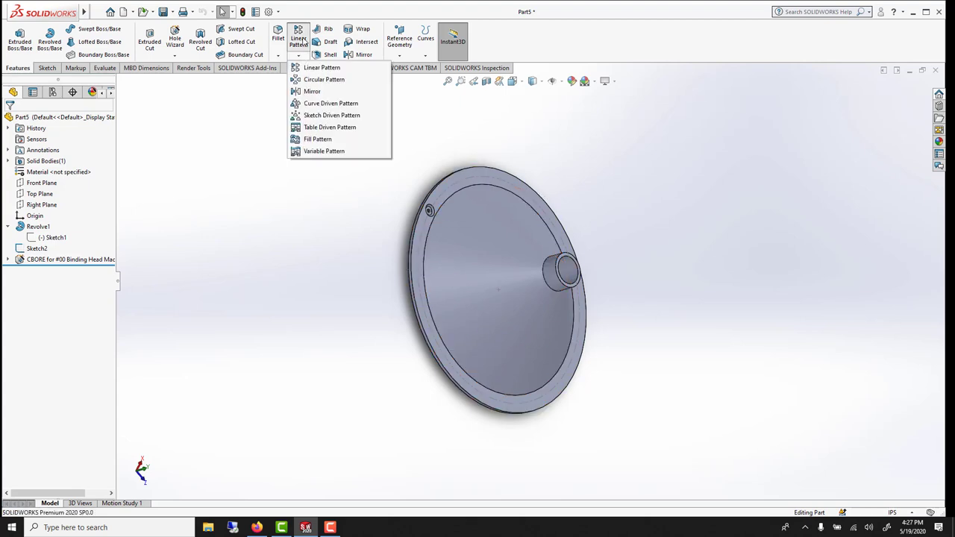
pyautogui.click(298, 55)
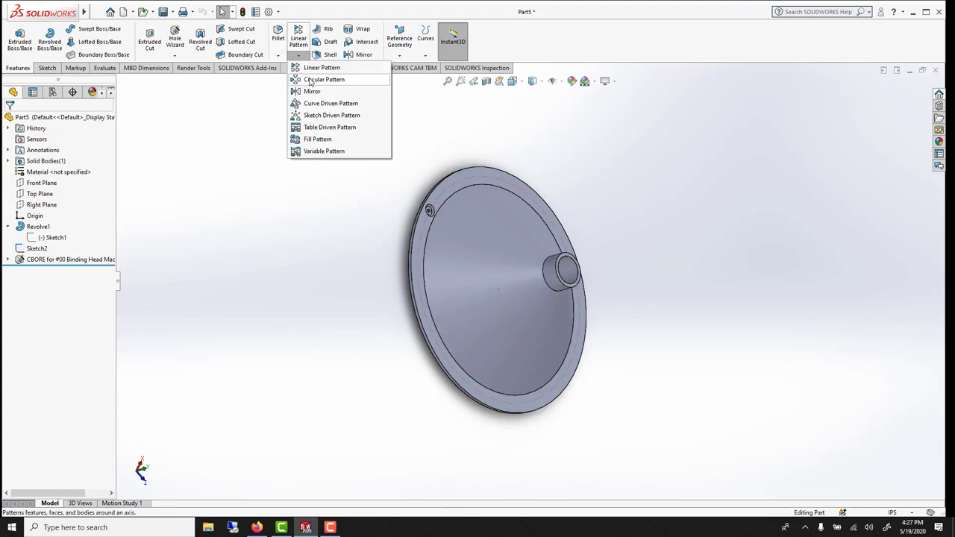
pyautogui.click(311, 81)
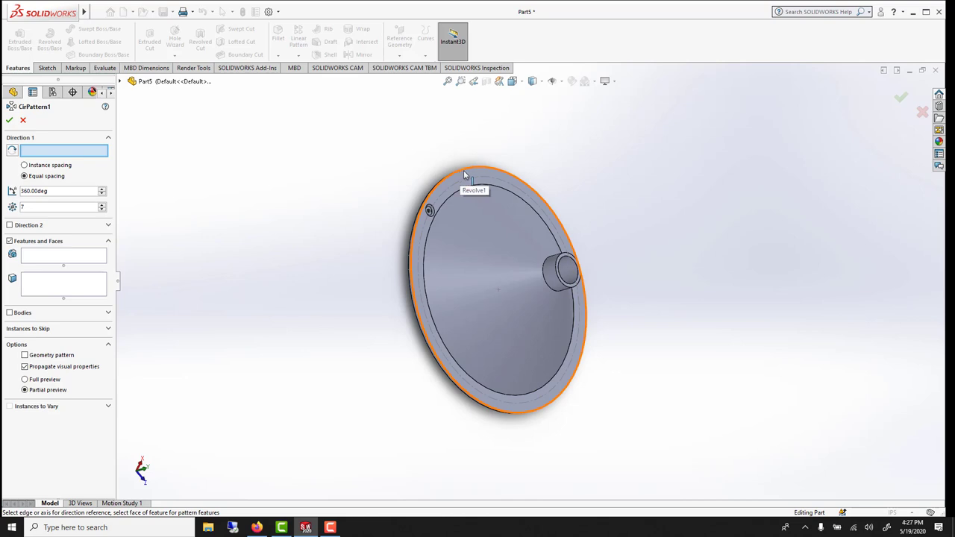
pyautogui.scroll(2, 464, 175)
pyautogui.scroll(-6, 493, 192)
pyautogui.click(454, 235)
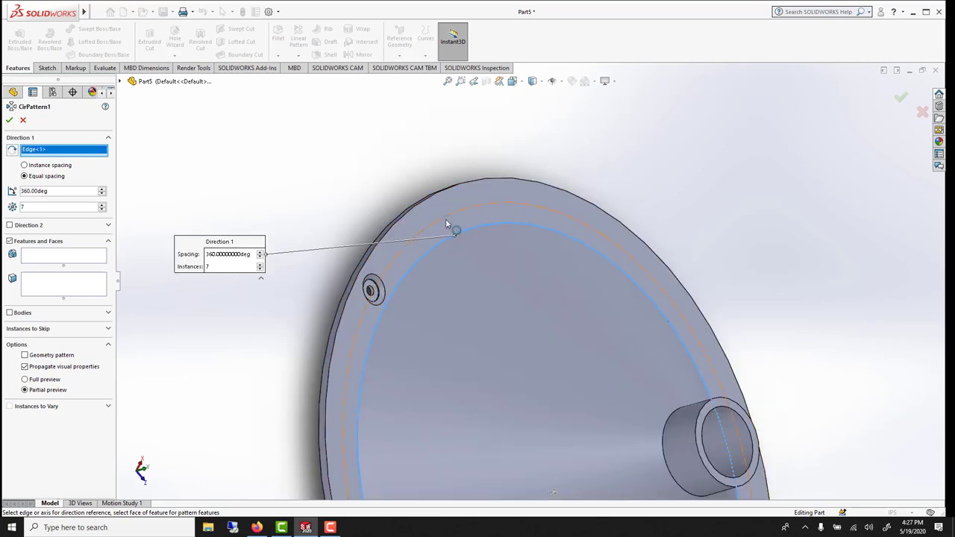
pyautogui.click(37, 258)
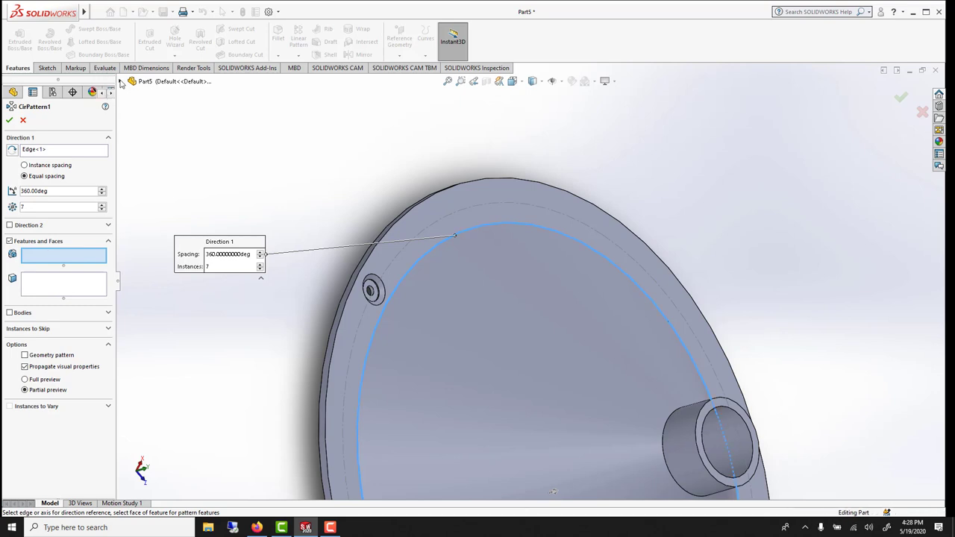
pyautogui.click(120, 82)
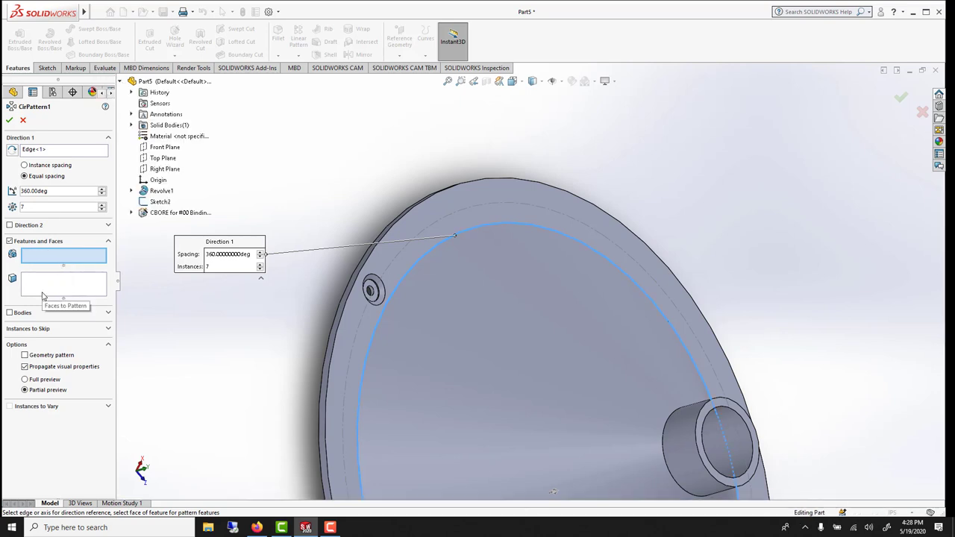
pyautogui.click(159, 214)
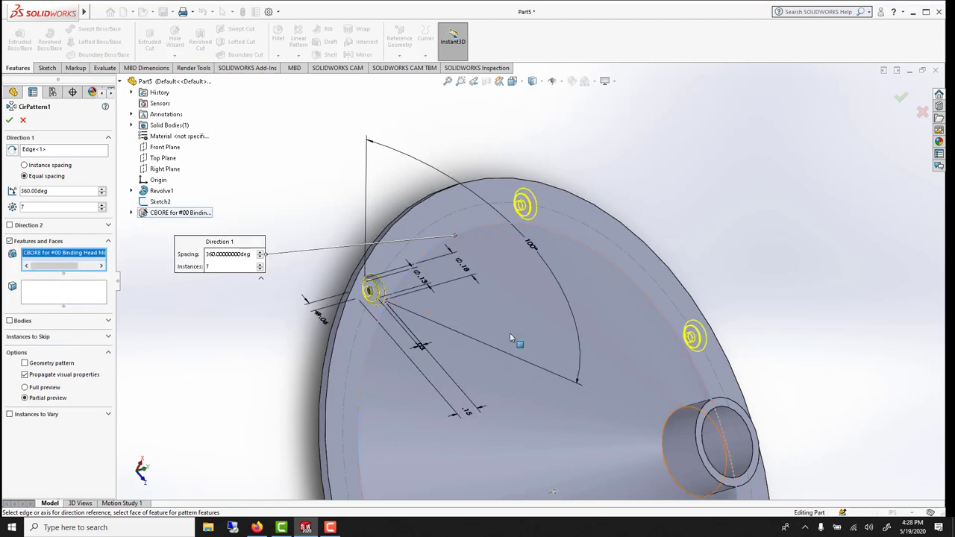
# - Set the circular pattern of screw holes to 6 instances and accept it
pyautogui.hotkey('ctrl', '1')
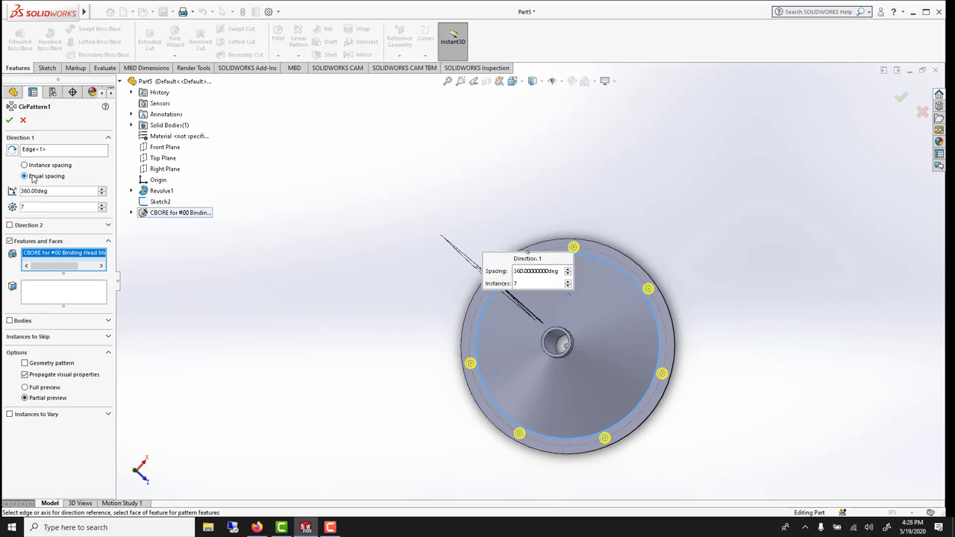
pyautogui.doubleClick(28, 208)
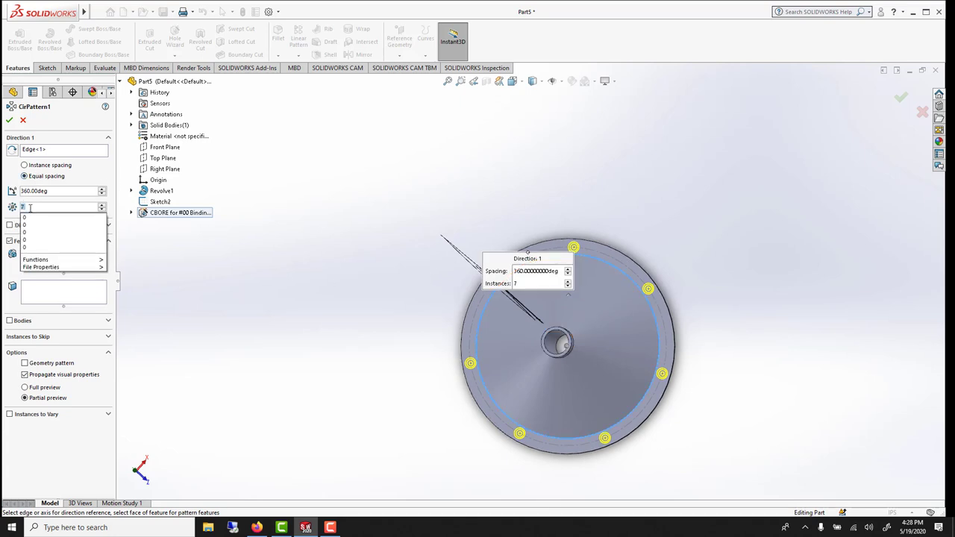
pyautogui.write('6')
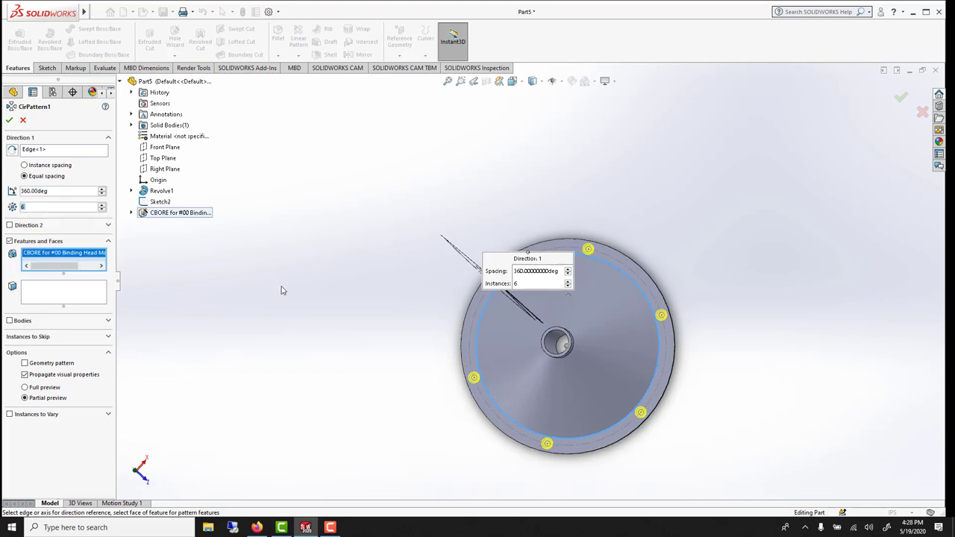
pyautogui.click(9, 122)
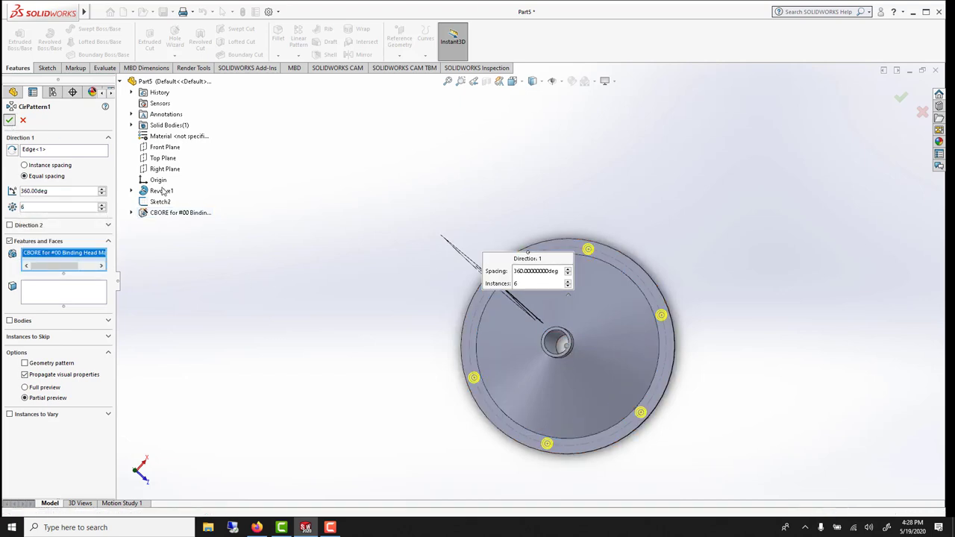
# - On the Front Plane, sketch a centerline along the cone's slanted side from the collar's base to the flange, and exit the sketch
pyautogui.moveTo(408, 219); pyautogui.dragTo(572, 318, button='middle')
pyautogui.scroll(-3, 573, 319)
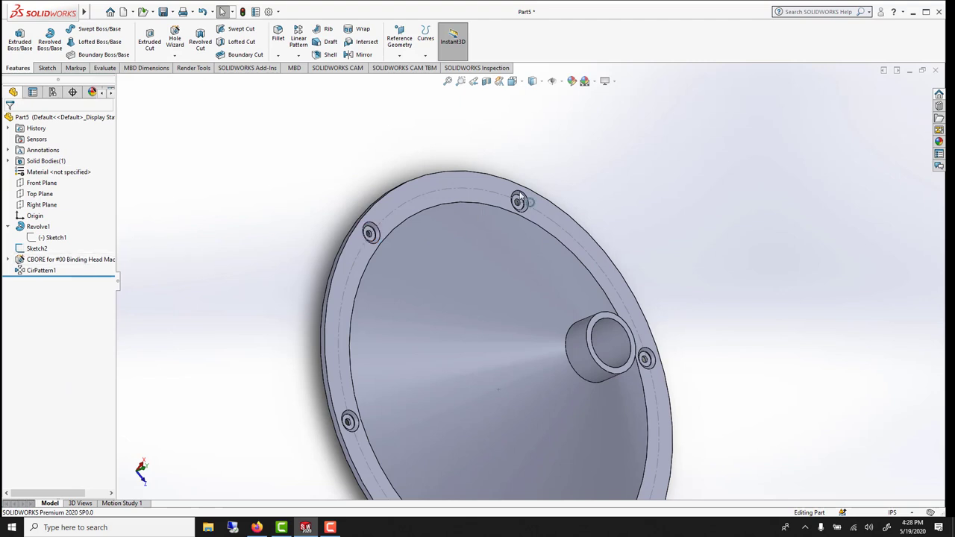
pyautogui.moveTo(507, 377); pyautogui.dragTo(483, 289, button='middle')
pyautogui.scroll(4, 573, 364)
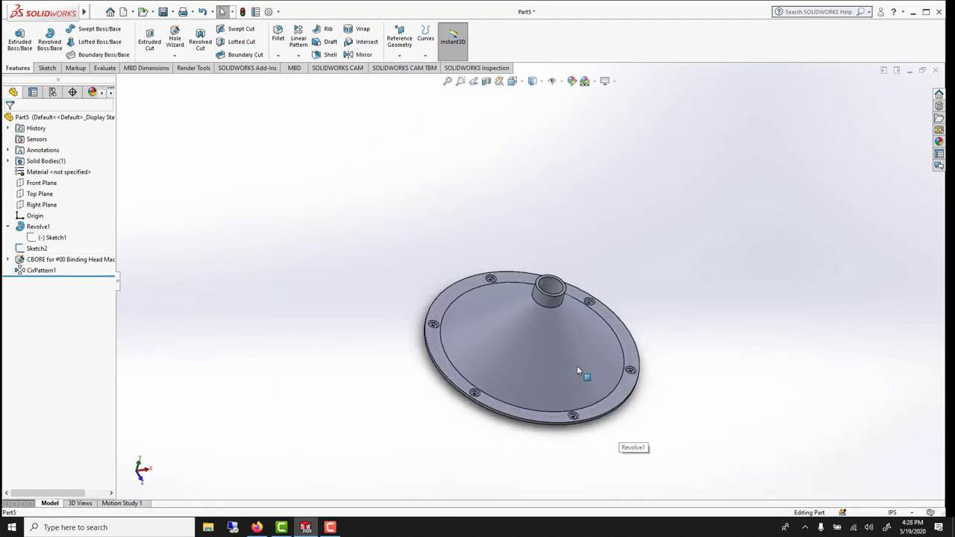
pyautogui.moveTo(577, 365); pyautogui.dragTo(542, 271, button='middle')
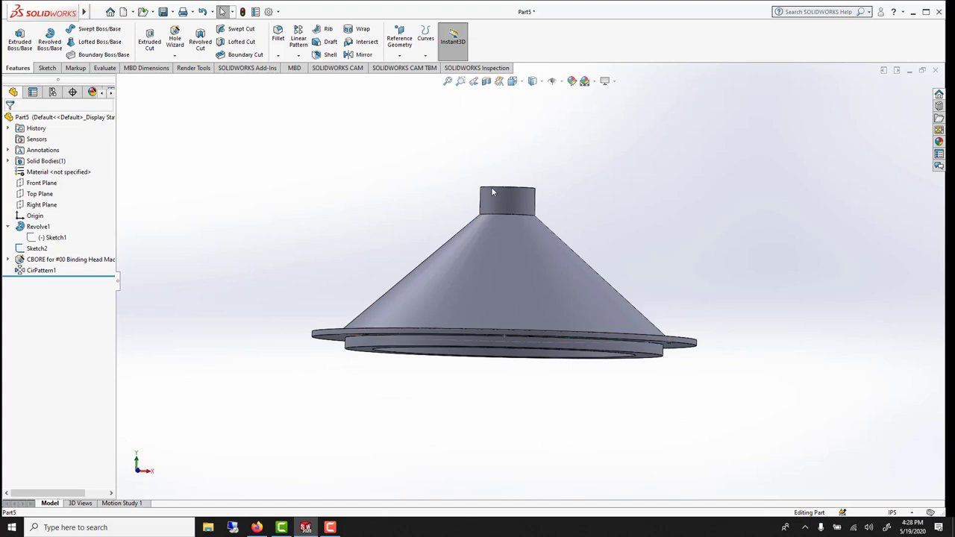
pyautogui.click(41, 184)
pyautogui.click(48, 165)
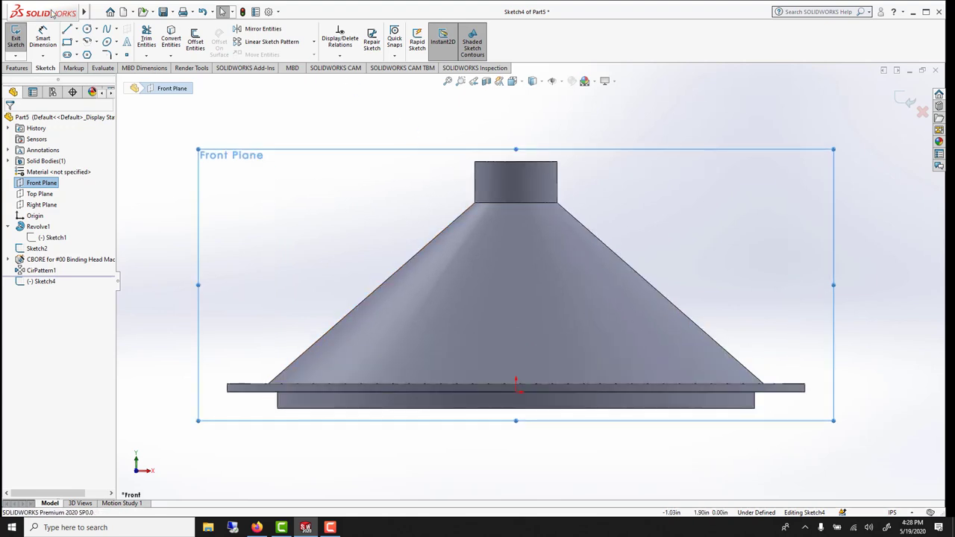
pyautogui.click(76, 29)
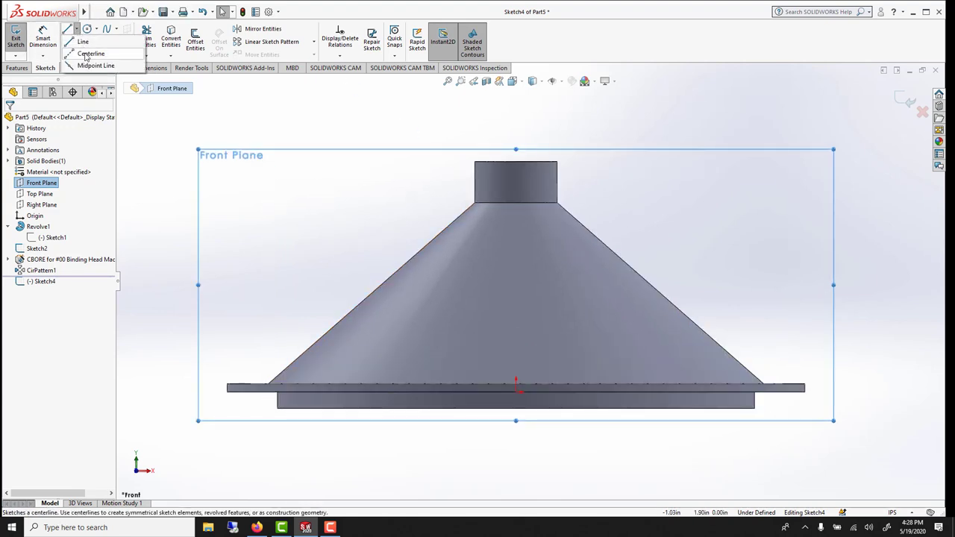
pyautogui.click(88, 53)
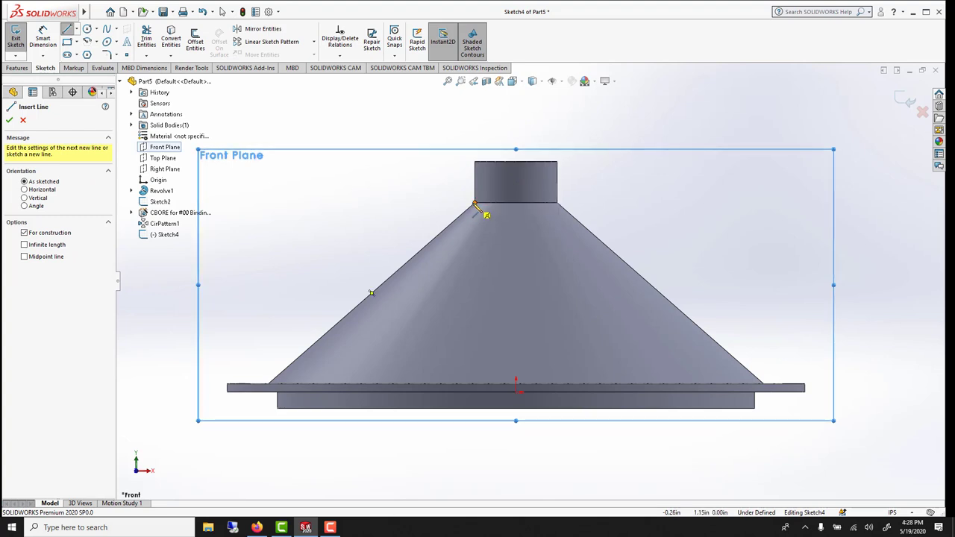
pyautogui.click(475, 204)
pyautogui.click(269, 384)
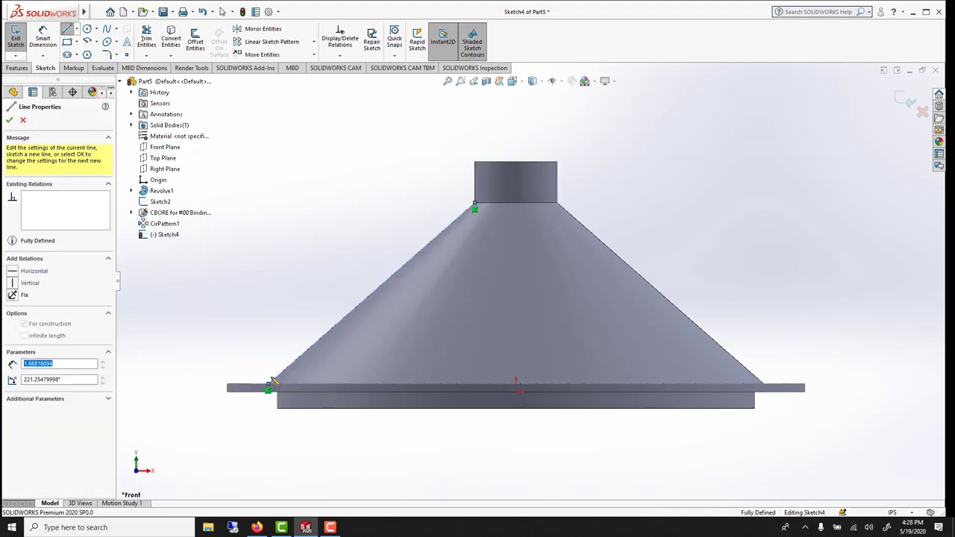
pyautogui.press('Escape')
pyautogui.moveTo(464, 311); pyautogui.dragTo(484, 313, button='middle')
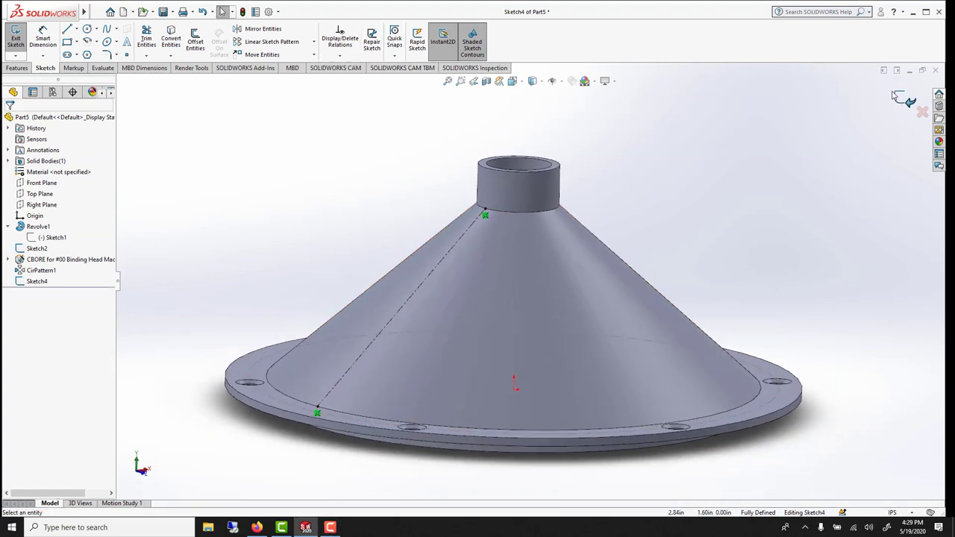
pyautogui.click(906, 99)
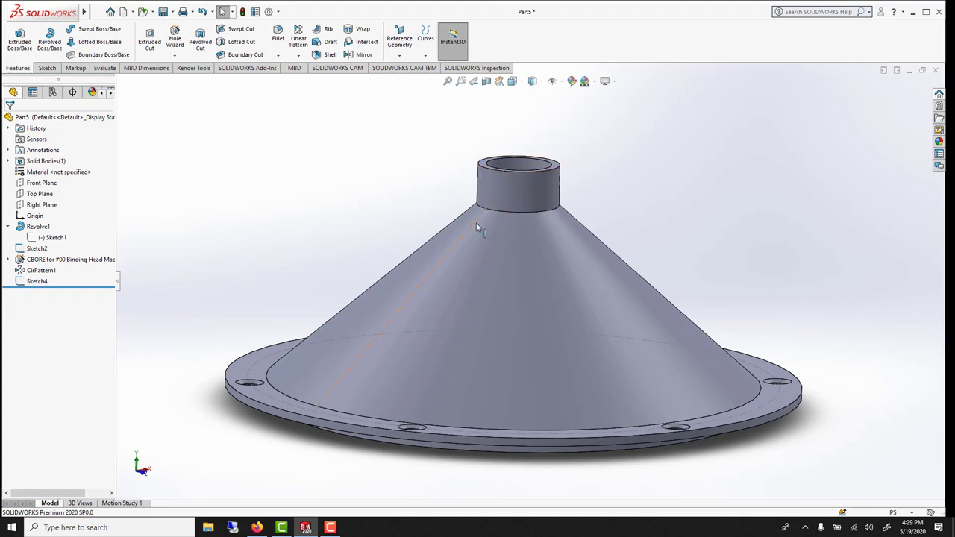
# - Create a reference plane tangent to the conical face and through the sketched centerline on its slanted side
pyautogui.click(402, 45)
pyautogui.click(406, 67)
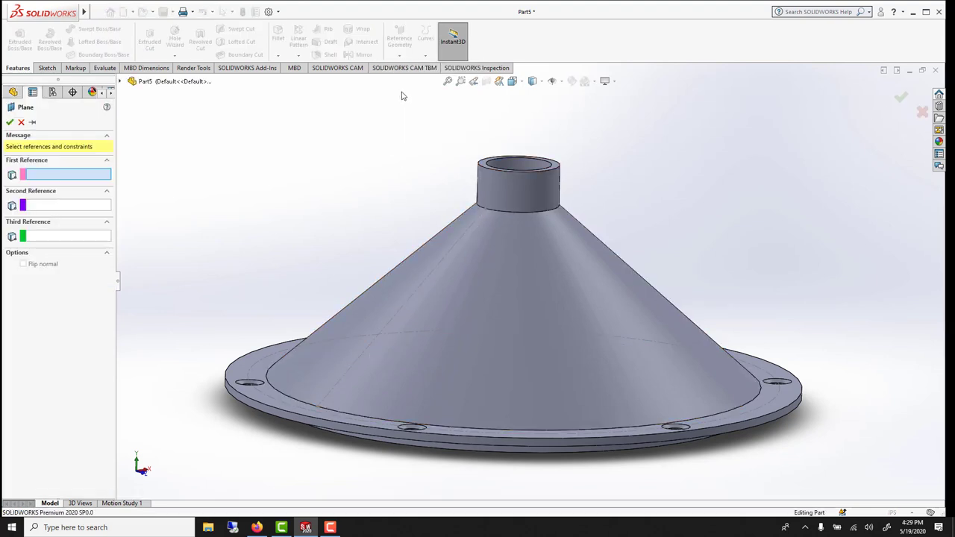
pyautogui.click(466, 268)
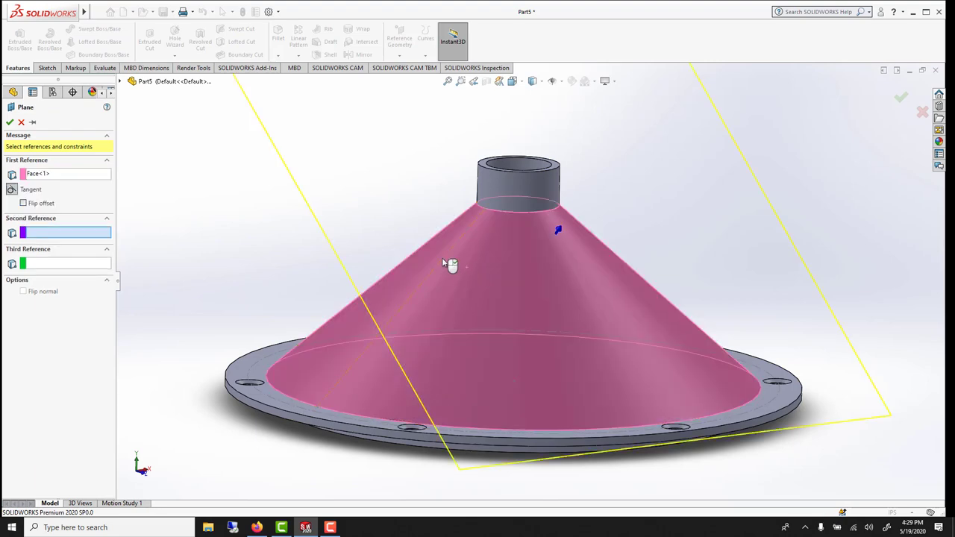
pyautogui.click(443, 260)
pyautogui.click(10, 122)
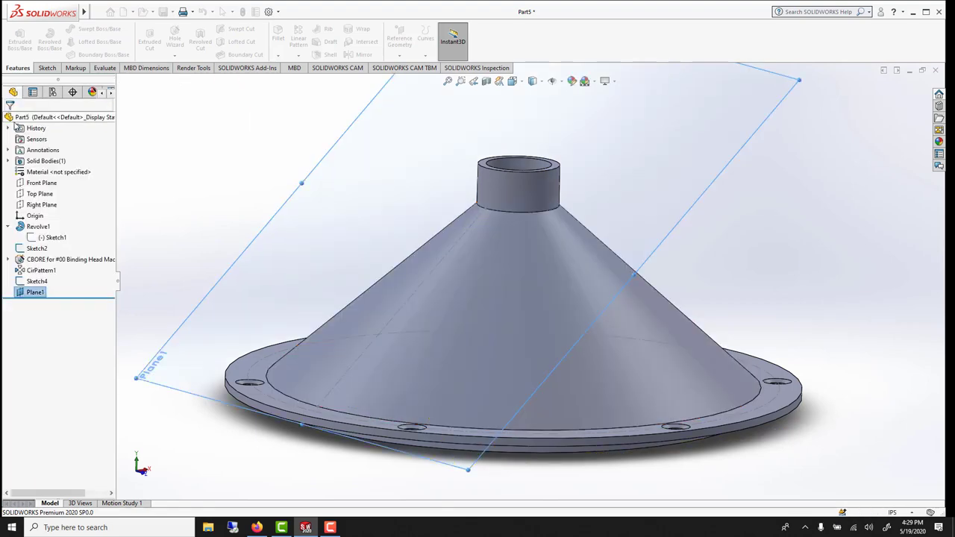
# - On the new tangent plane, sketch a circle of about 0.16 in radius centred on the midpoint of the slanted centerline
pyautogui.moveTo(581, 295); pyautogui.dragTo(502, 273, button='middle')
pyautogui.moveTo(529, 293); pyautogui.dragTo(570, 308, button='middle')
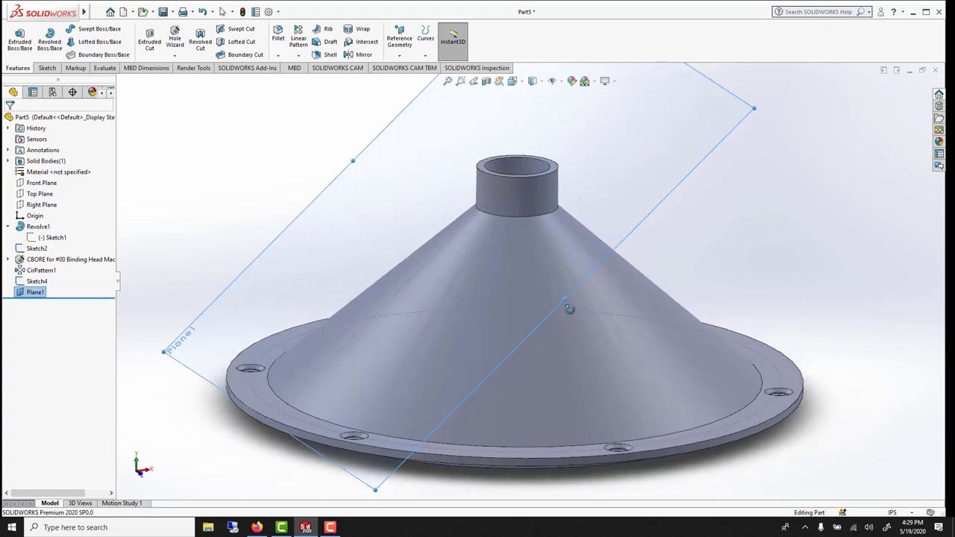
pyautogui.click(32, 293)
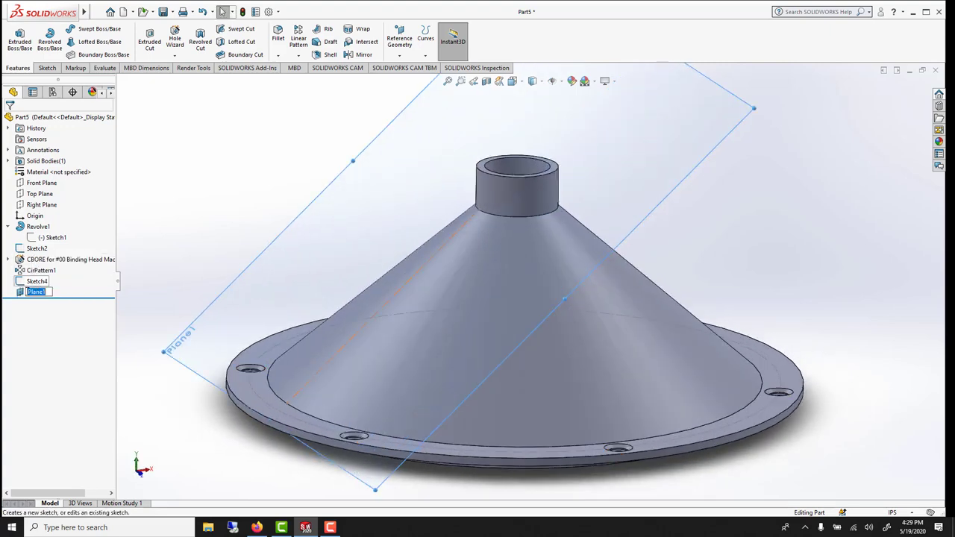
pyautogui.click(426, 315)
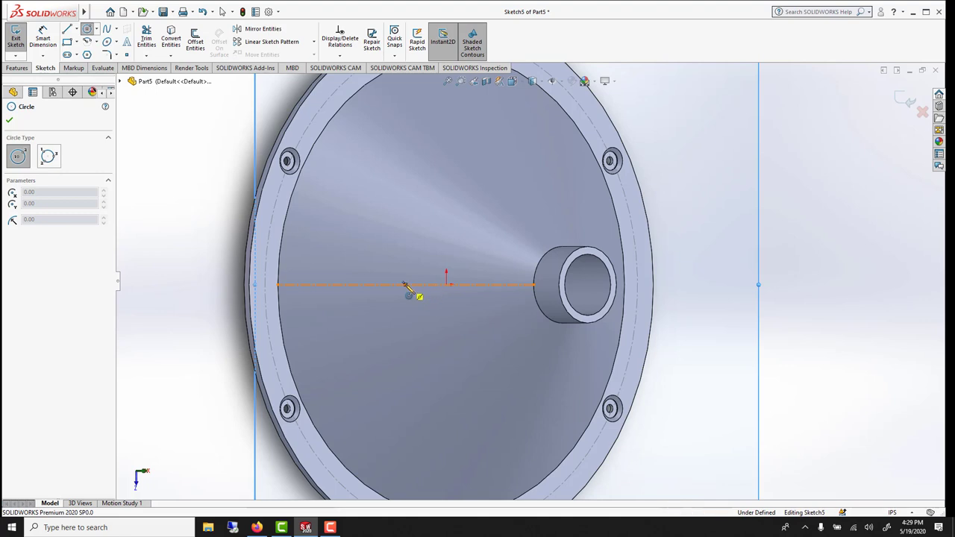
pyautogui.click(404, 284)
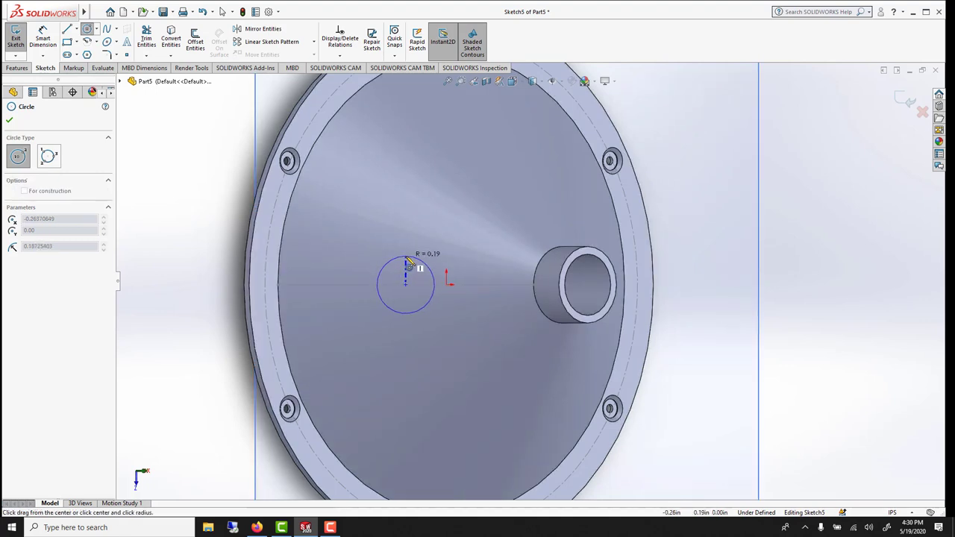
pyautogui.click(407, 261)
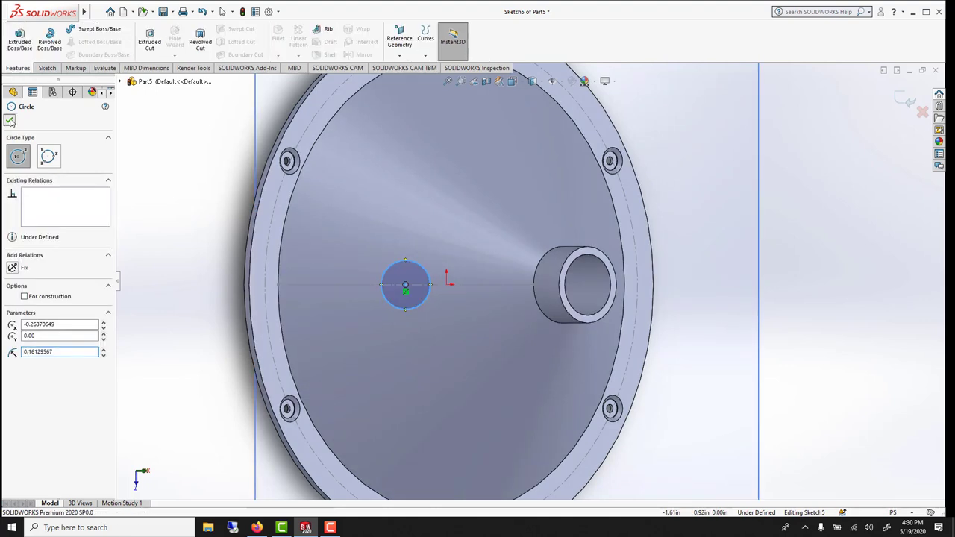
pyautogui.click(9, 120)
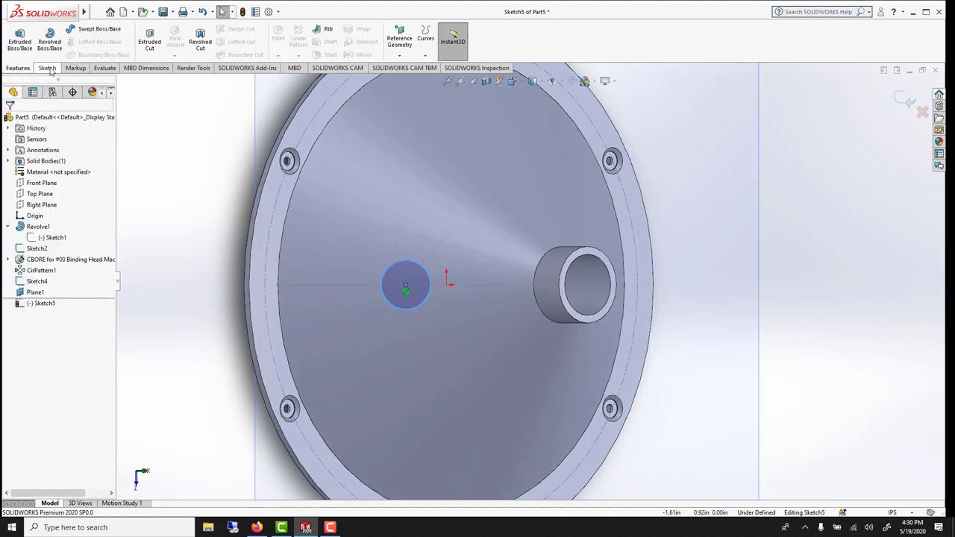
# - Dimension the circle's diameter as 0.50 in
pyautogui.click(47, 68)
pyautogui.click(43, 37)
pyautogui.click(413, 261)
pyautogui.click(413, 244)
pyautogui.write('.3')
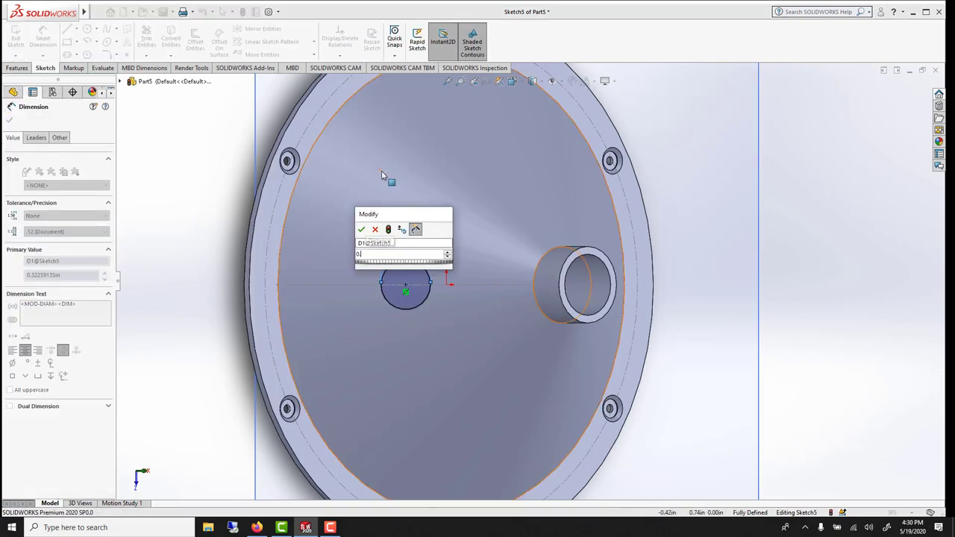
pyautogui.press('Return')
# - Start a blind boss extrusion of the circle, 0.10 in outward from the tangent plane
pyautogui.moveTo(399, 206); pyautogui.dragTo(425, 168, button='middle')
pyautogui.scroll(-5, 425, 168)
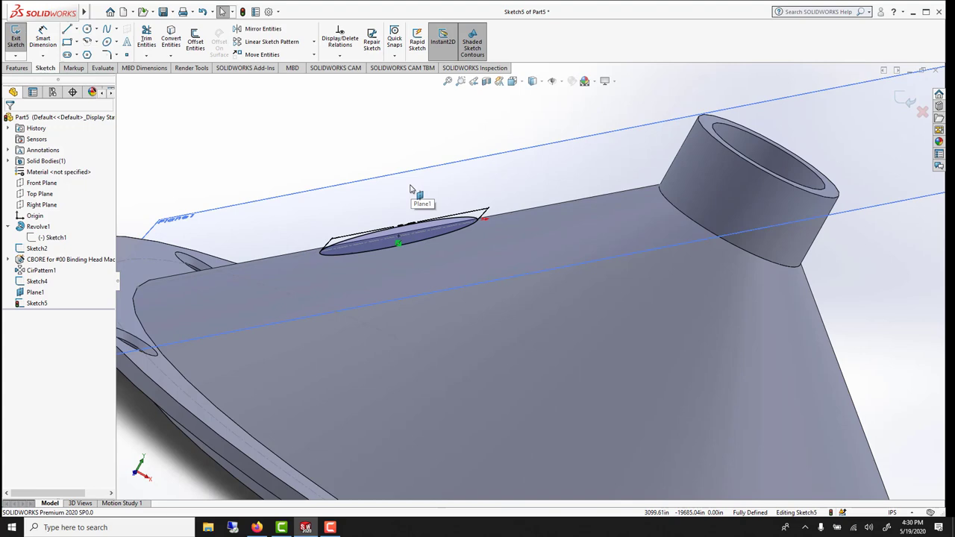
pyautogui.click(18, 68)
pyautogui.click(19, 38)
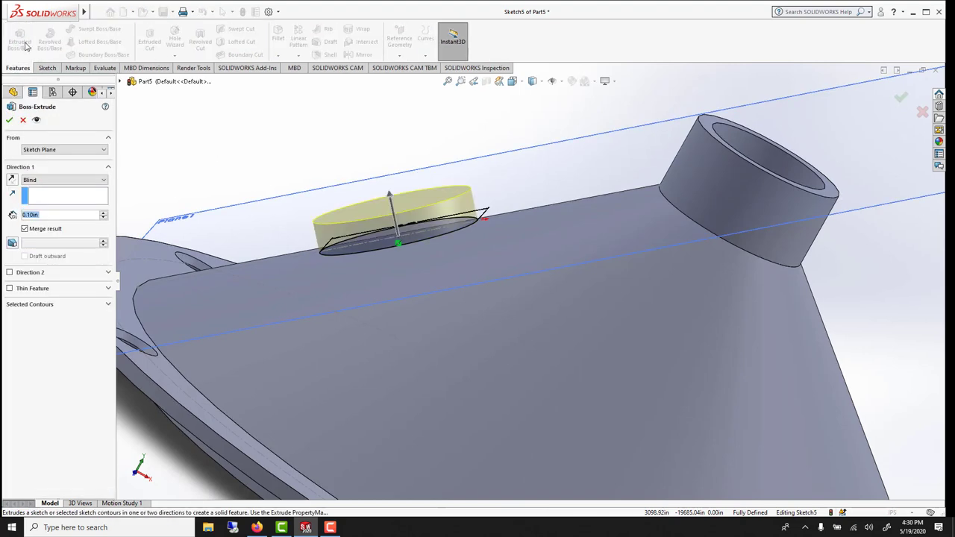
pyautogui.moveTo(442, 245)
pyautogui.mouseDown(button='middle')
pyautogui.moveTo(437, 227)
pyautogui.moveTo(417, 222)
pyautogui.moveTo(516, 230)
pyautogui.moveTo(507, 227)
pyautogui.mouseUp(button='middle')
pyautogui.scroll(-2, 417, 221)
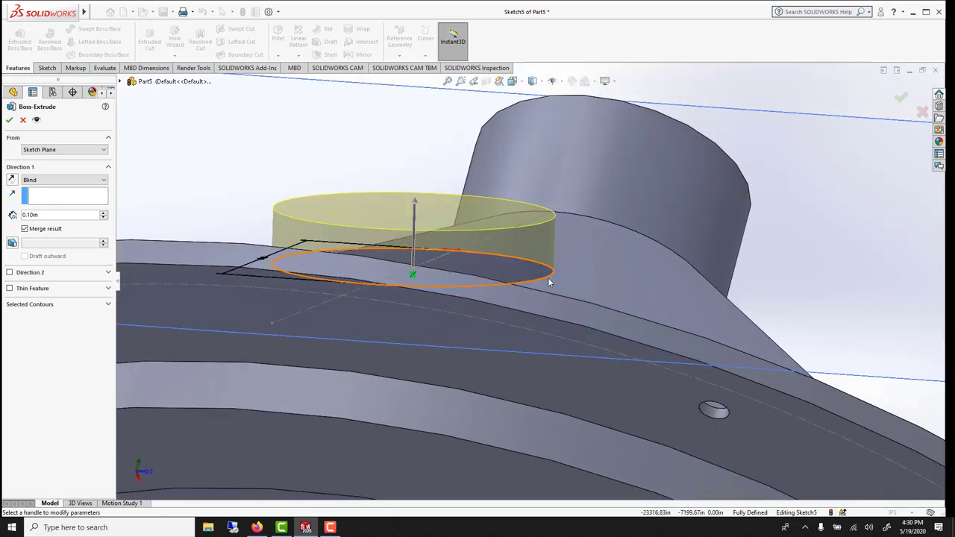
# - Add a second extrusion direction ending Up To Surface on the conical face, and accept the boss
pyautogui.click(10, 273)
pyautogui.moveTo(462, 280); pyautogui.dragTo(590, 280, button='middle')
pyautogui.scroll(2, 590, 280)
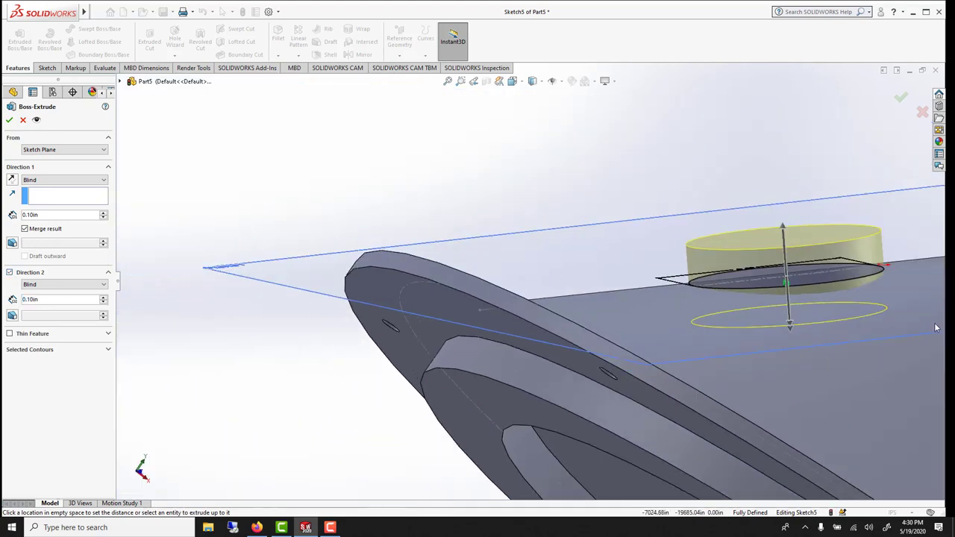
pyautogui.click(63, 287)
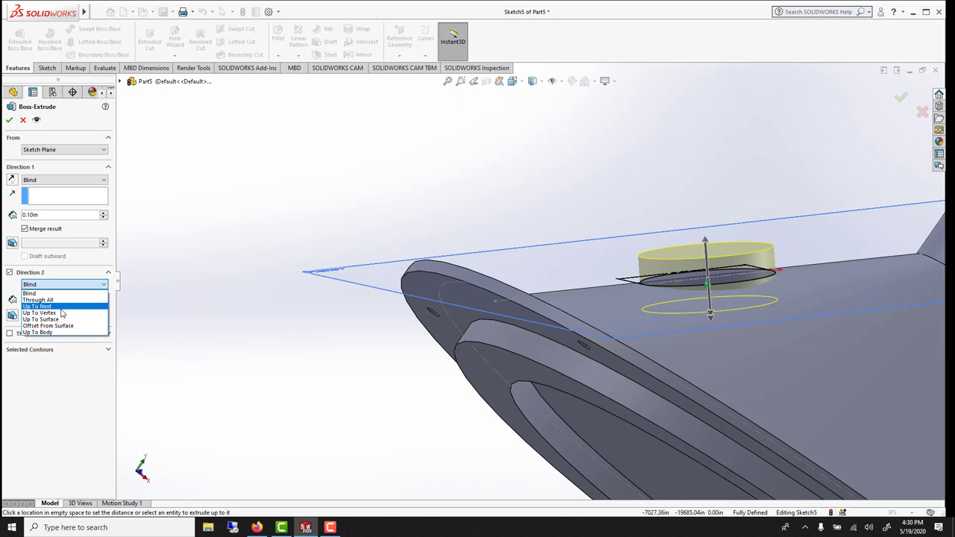
pyautogui.click(63, 318)
pyautogui.click(768, 295)
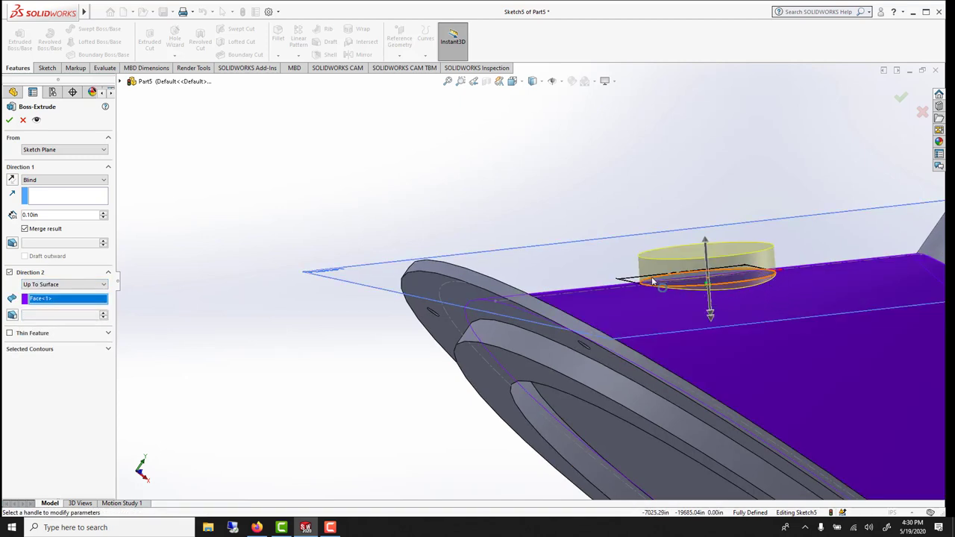
pyautogui.click(60, 151)
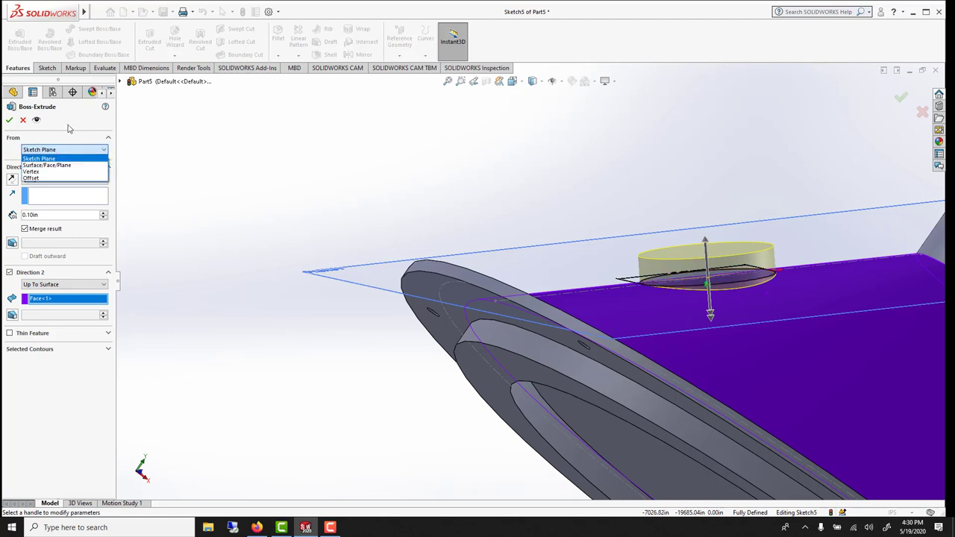
pyautogui.click(68, 129)
pyautogui.click(9, 119)
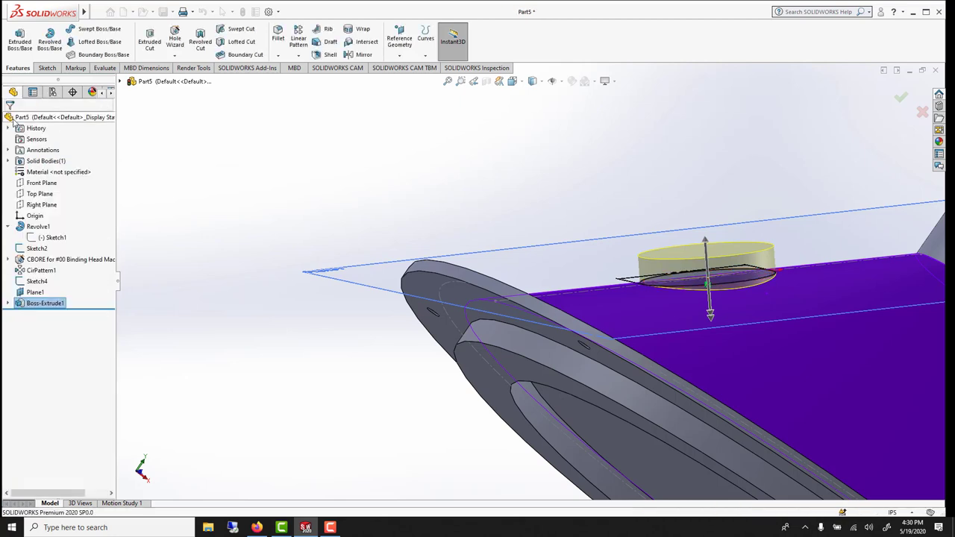
# - Examine the new round boss on the cone from several angles, including straight onto its outer face
pyautogui.moveTo(735, 272); pyautogui.dragTo(827, 330, button='middle')
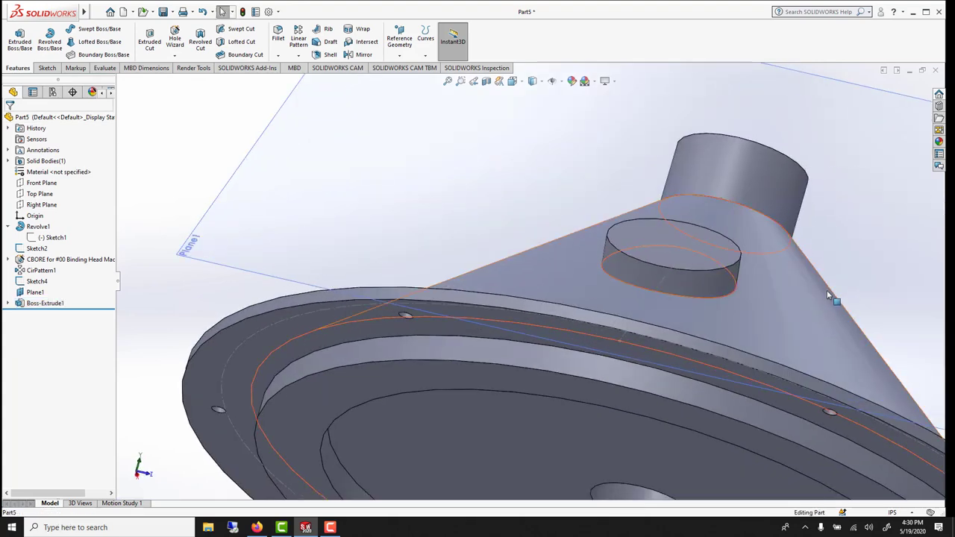
pyautogui.scroll(-1, 831, 296)
pyautogui.click(627, 237)
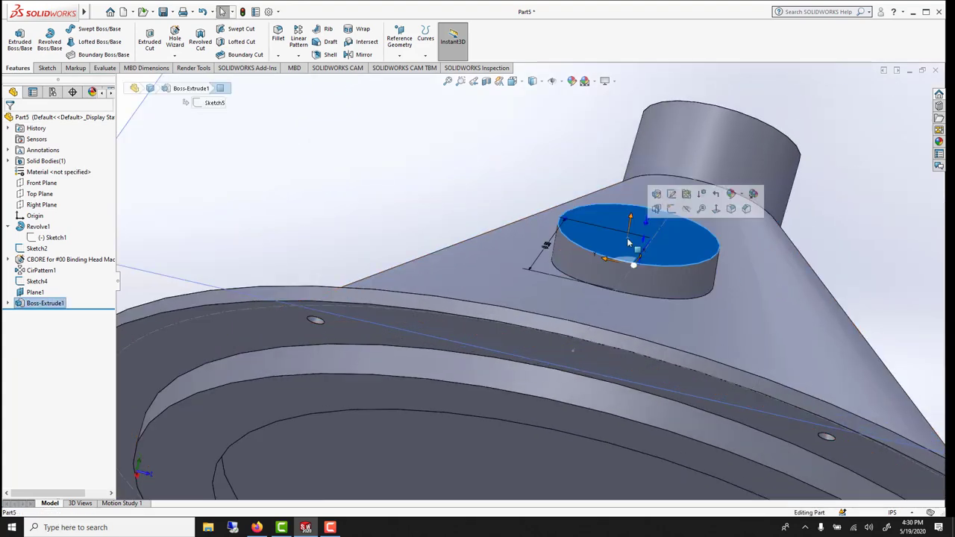
pyautogui.hotkey('ctrl', '8')
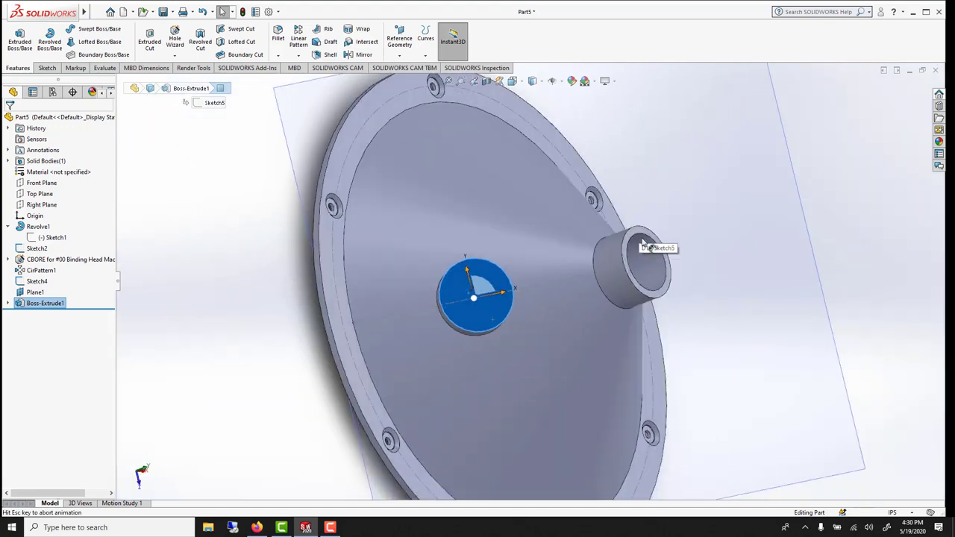
pyautogui.scroll(-4, 470, 298)
pyautogui.scroll(5, 363, 281)
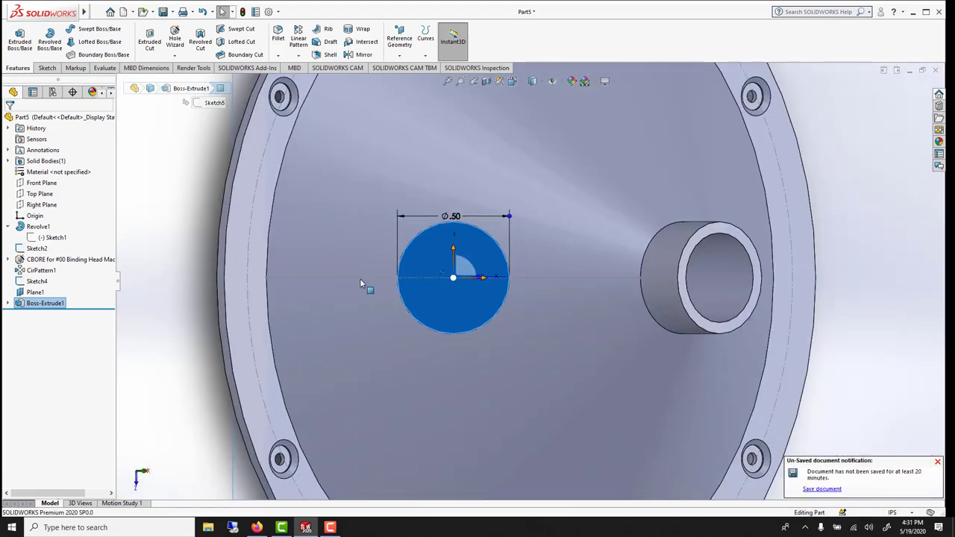
pyautogui.click(239, 255)
pyautogui.moveTo(364, 297); pyautogui.dragTo(290, 194, button='middle')
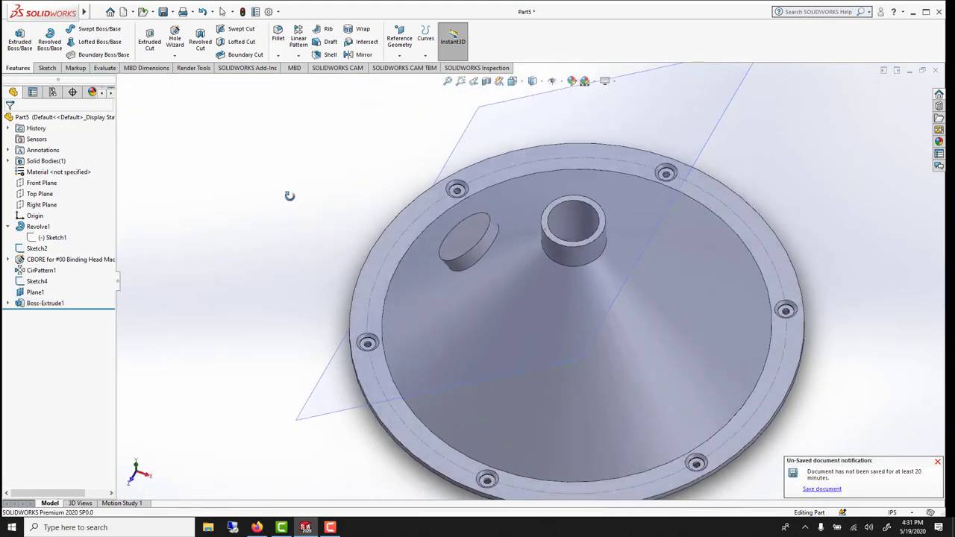
# - On the boss's outer face, sketch a concentric circle larger than the boss
pyautogui.click(528, 309)
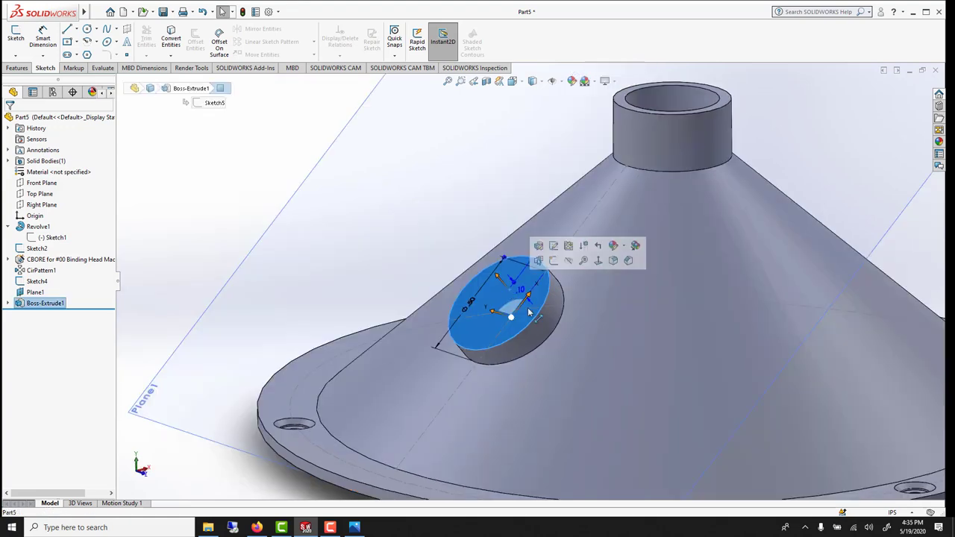
pyautogui.scroll(-2, 535, 312)
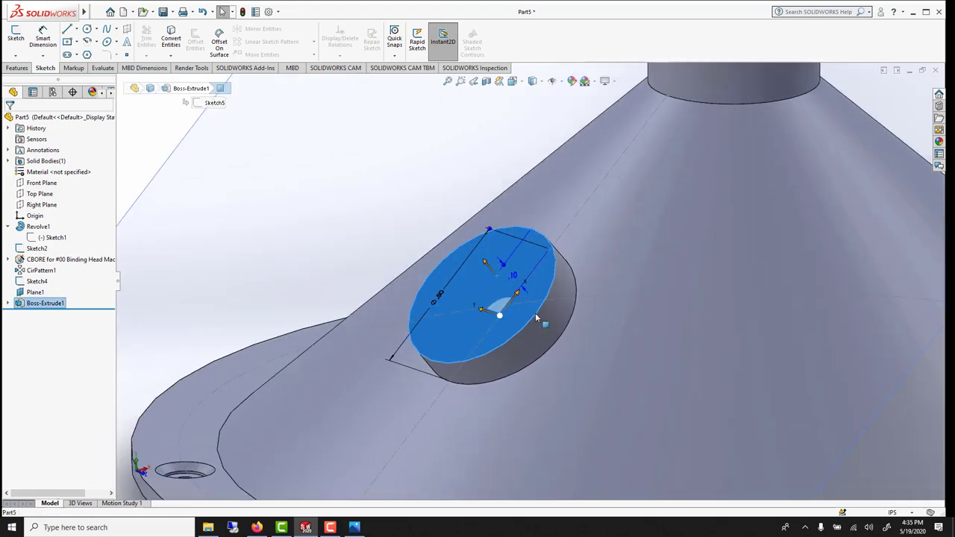
pyautogui.click(87, 29)
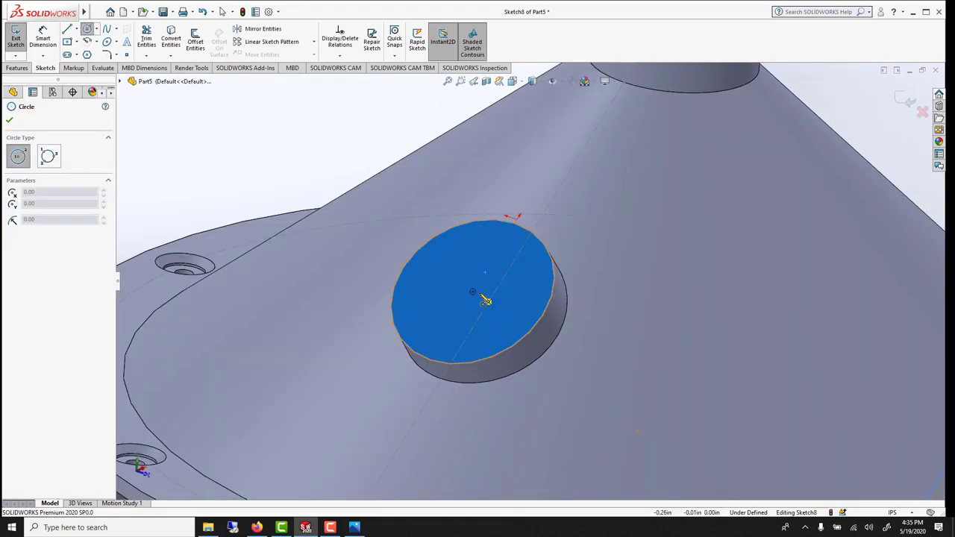
pyautogui.click(473, 291)
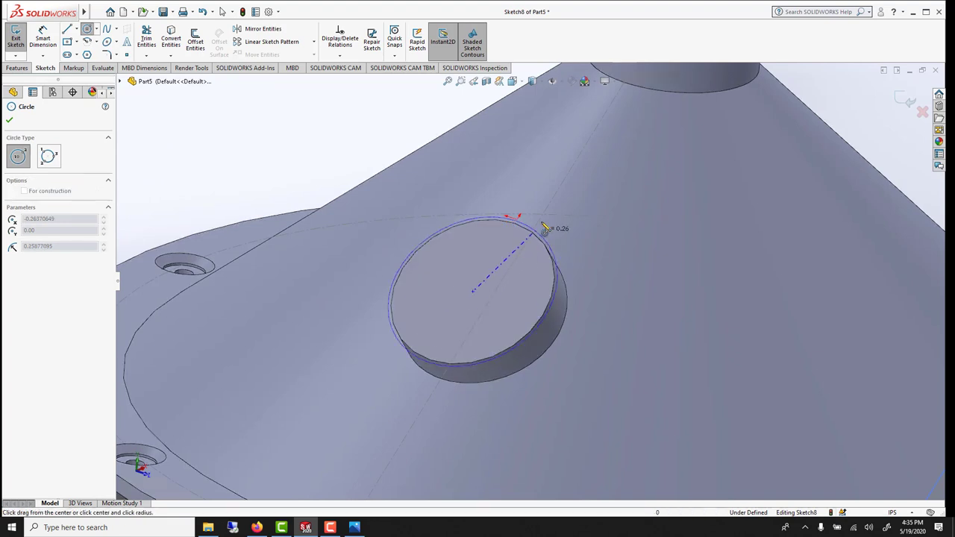
pyautogui.click(551, 214)
pyautogui.press('Escape')
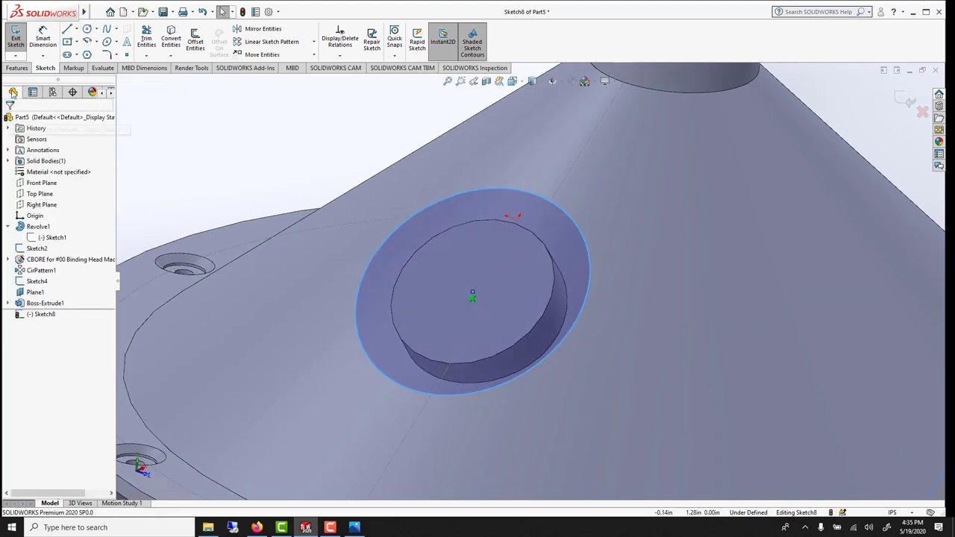
# - Extrude the larger circle 0.075 in outward as a blind boss merged with the part
pyautogui.click(11, 69)
pyautogui.click(19, 39)
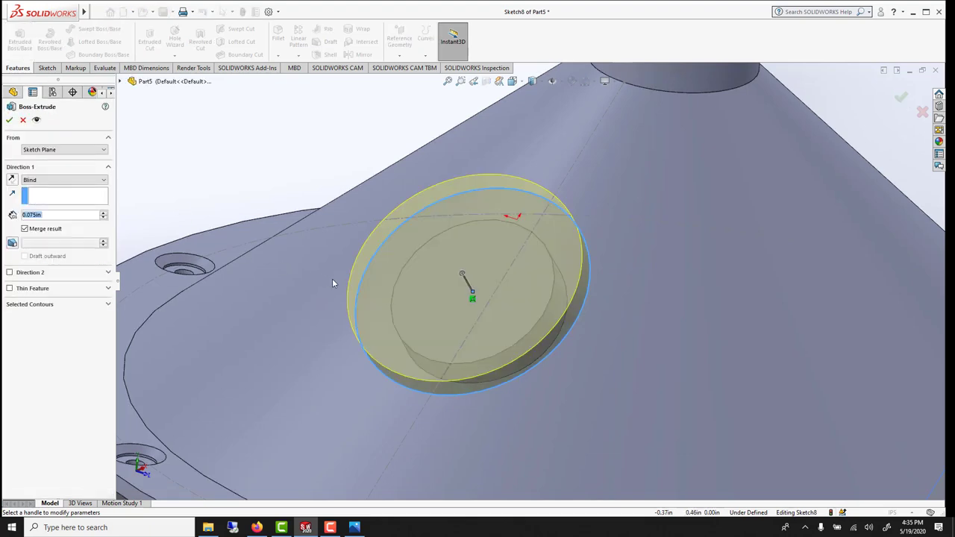
pyautogui.moveTo(320, 247); pyautogui.dragTo(9, 130, button='middle')
pyautogui.click(9, 120)
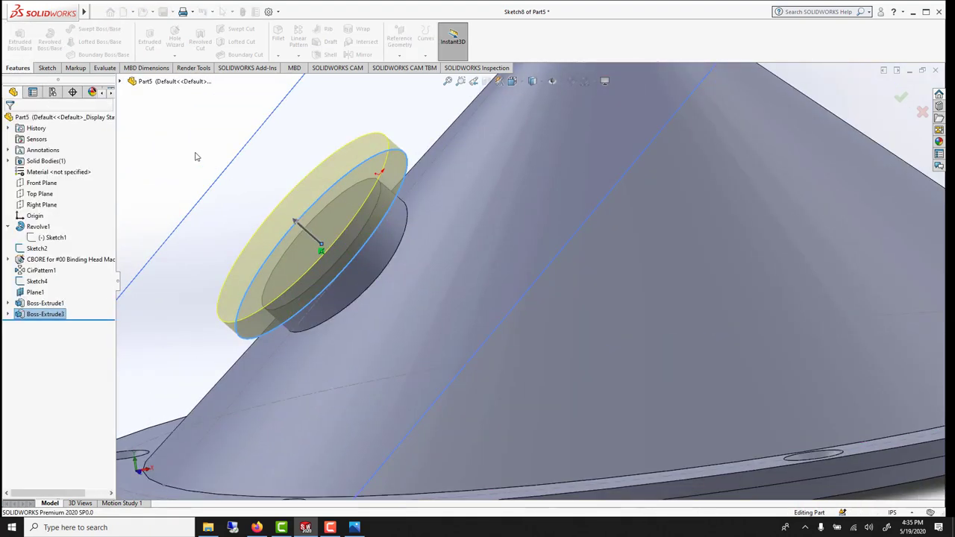
# - On the larger boss's outer face, sketch a concentric construction circle with a radius of about 0.30 in
pyautogui.moveTo(275, 206); pyautogui.dragTo(236, 217, button='middle')
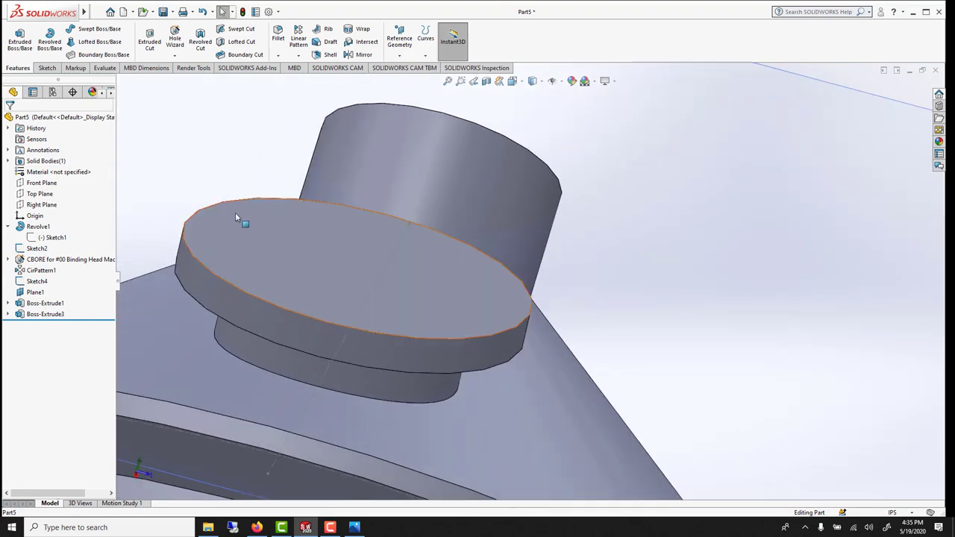
pyautogui.click(280, 236)
pyautogui.click(47, 68)
pyautogui.click(97, 29)
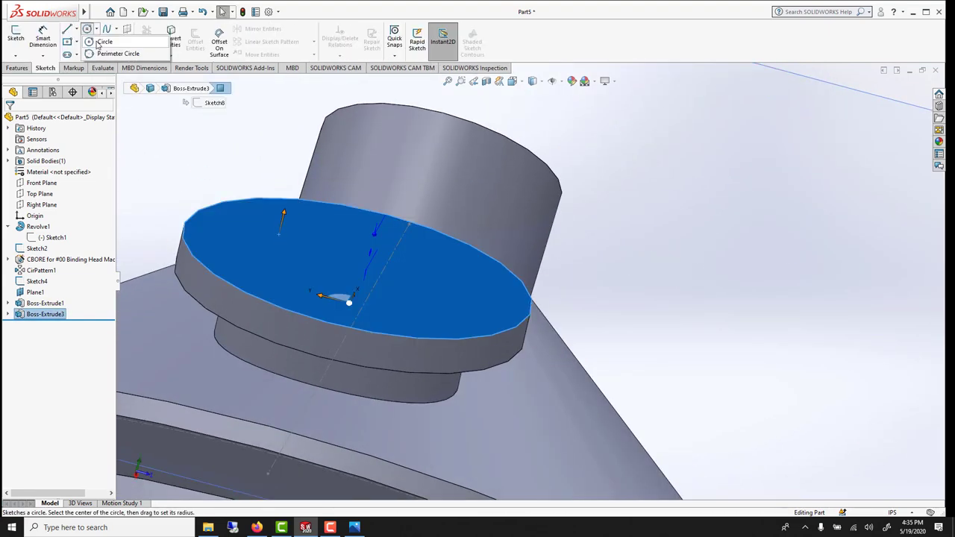
pyautogui.click(100, 41)
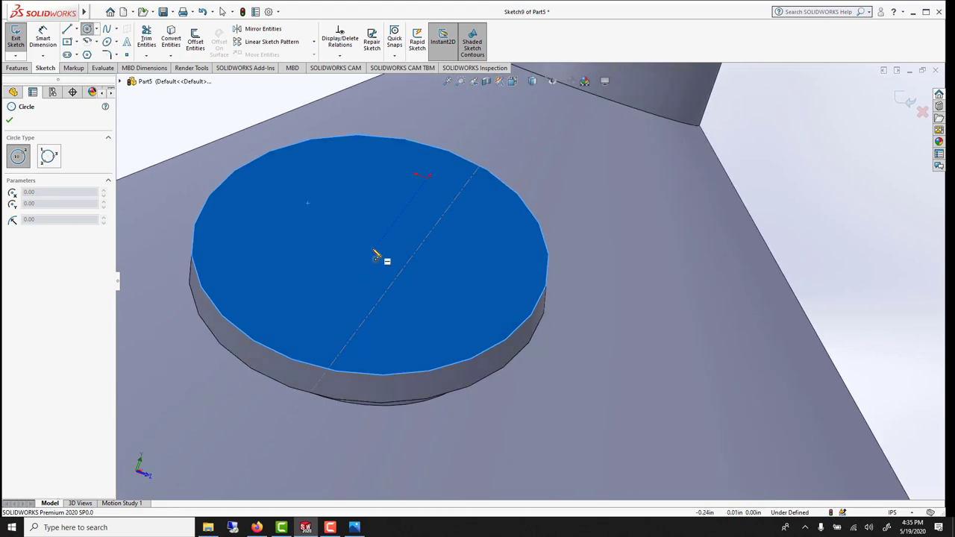
pyautogui.hotkey('ctrl', '8')
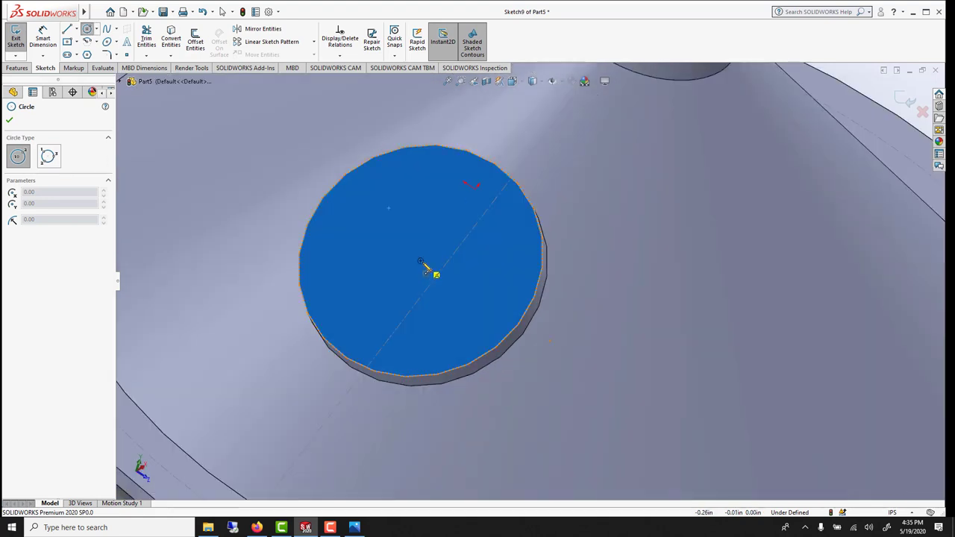
pyautogui.click(421, 260)
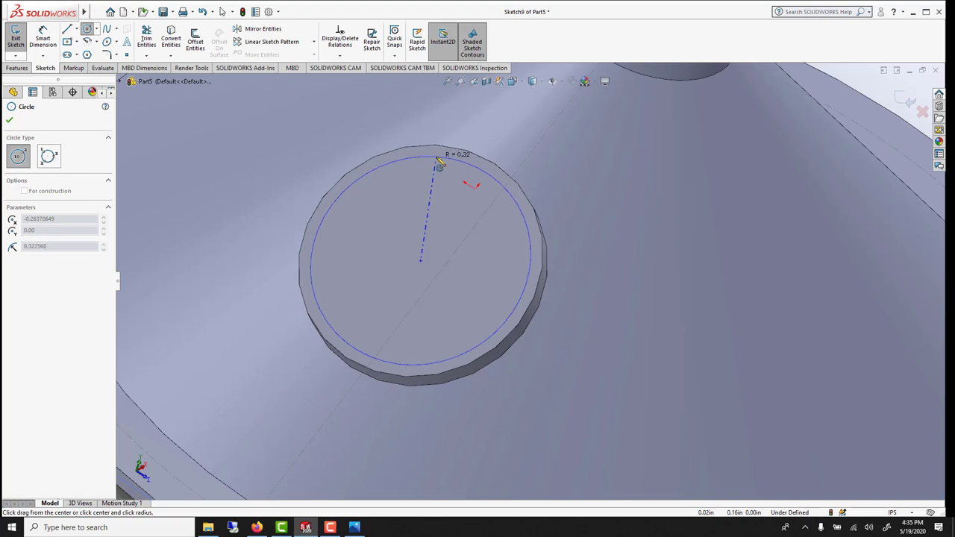
pyautogui.click(438, 160)
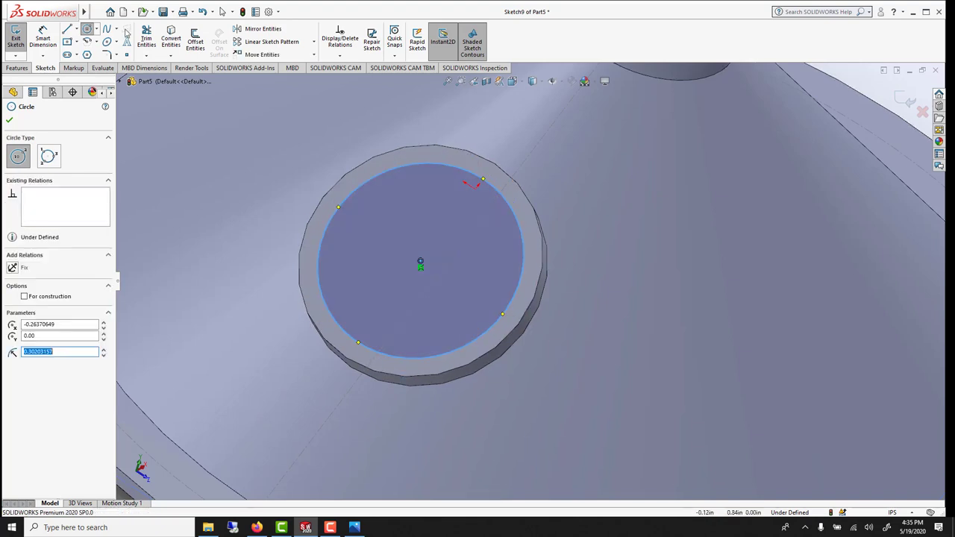
pyautogui.click(24, 297)
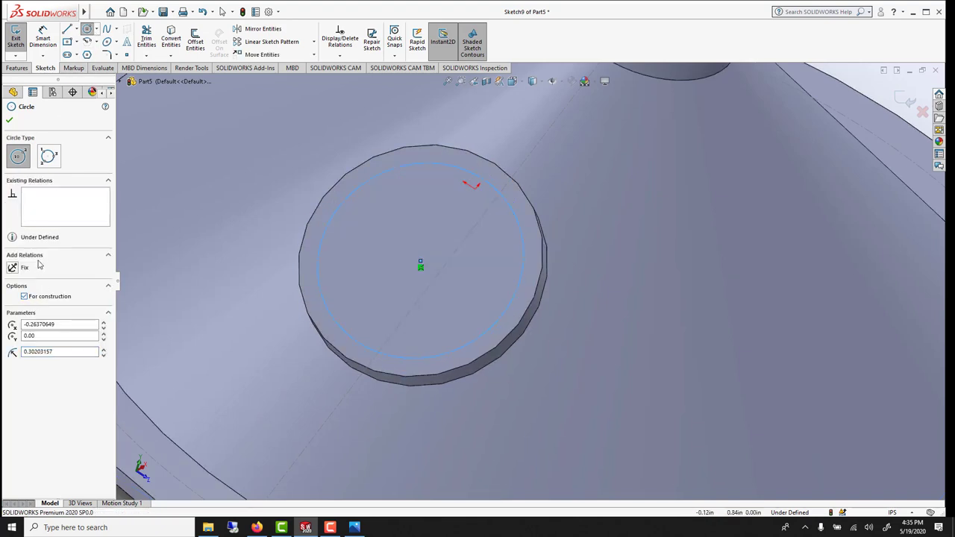
pyautogui.click(10, 122)
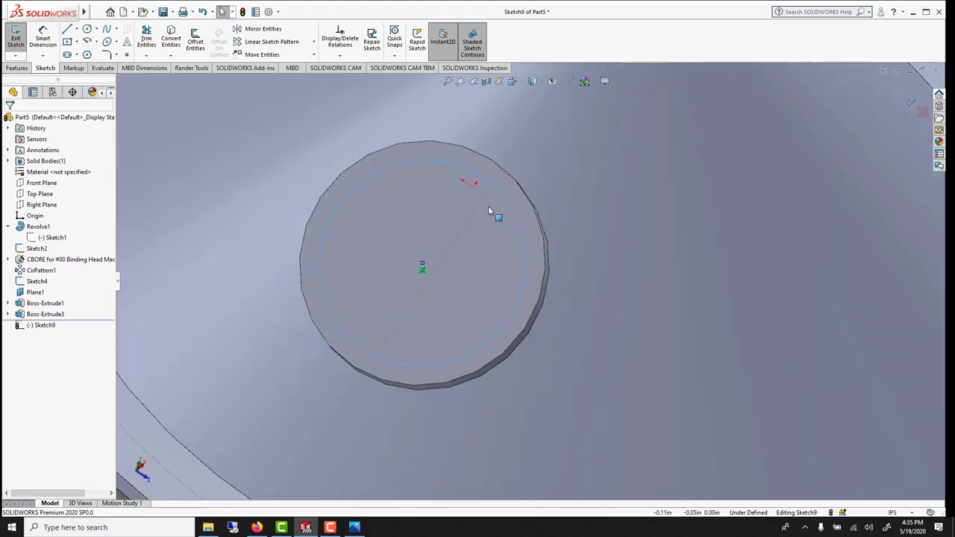
# - Sketch a small circle centred on the construction circle and set its radius to 0.025 in
pyautogui.scroll(-2, 492, 166)
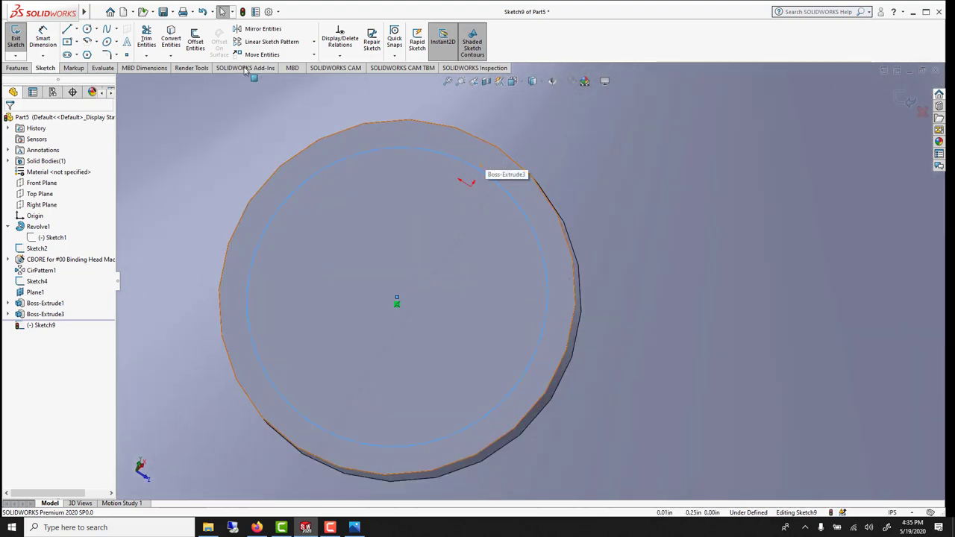
pyautogui.write('0.')
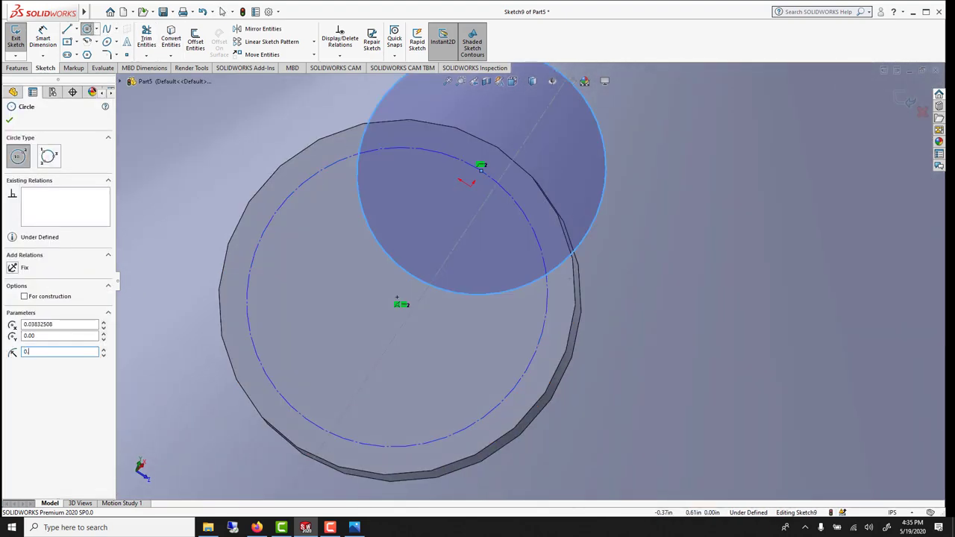
pyautogui.write('0.025')
pyautogui.click(9, 120)
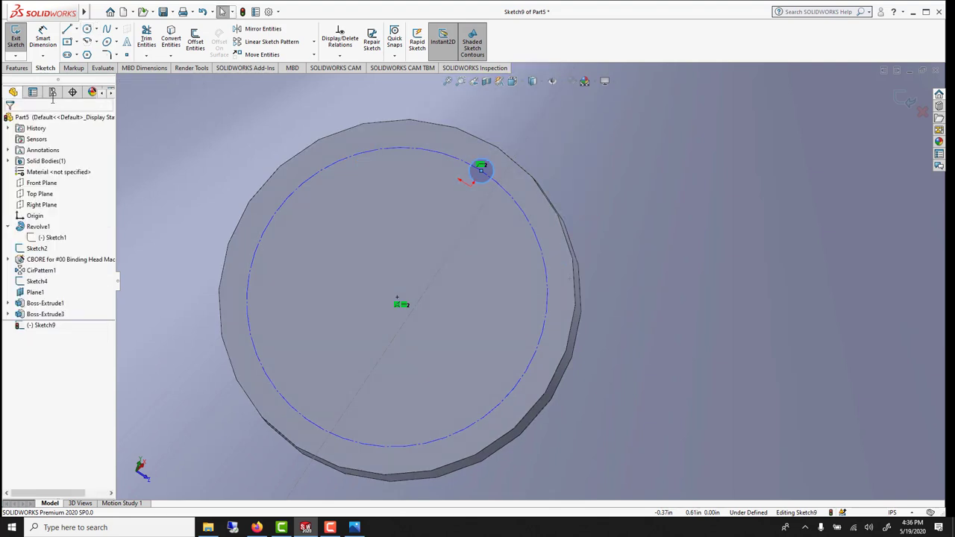
# - Cut-extrude the small circle 0.075 in blind through the round flange
pyautogui.click(16, 68)
pyautogui.click(142, 46)
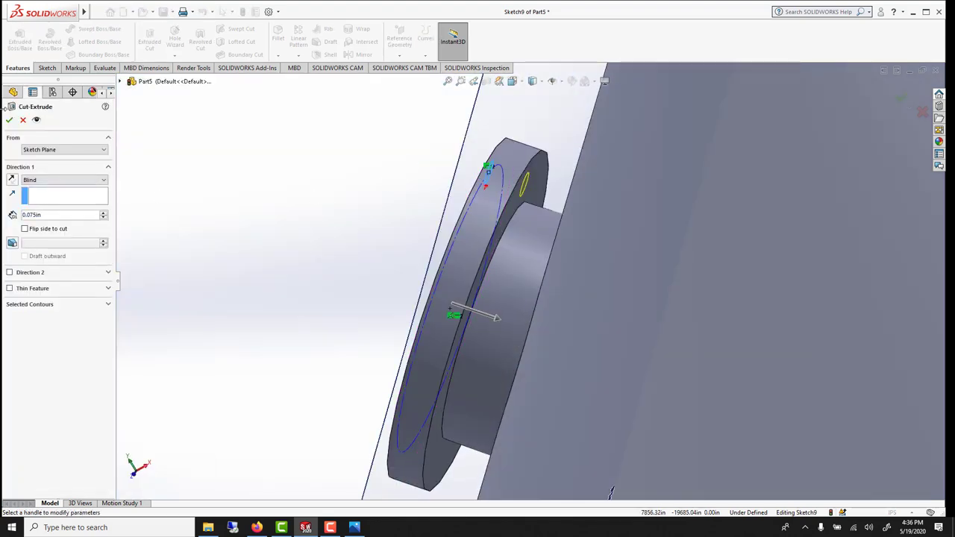
pyautogui.click(10, 120)
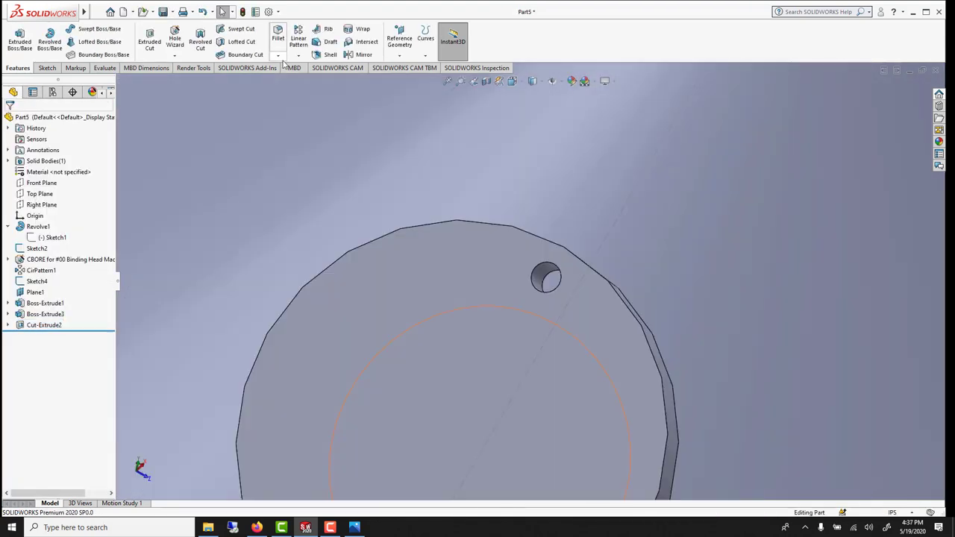
# - Chamfer the outer edge of the small flange hole by 0.01 in at 45 degrees
pyautogui.click(278, 55)
pyautogui.click(291, 80)
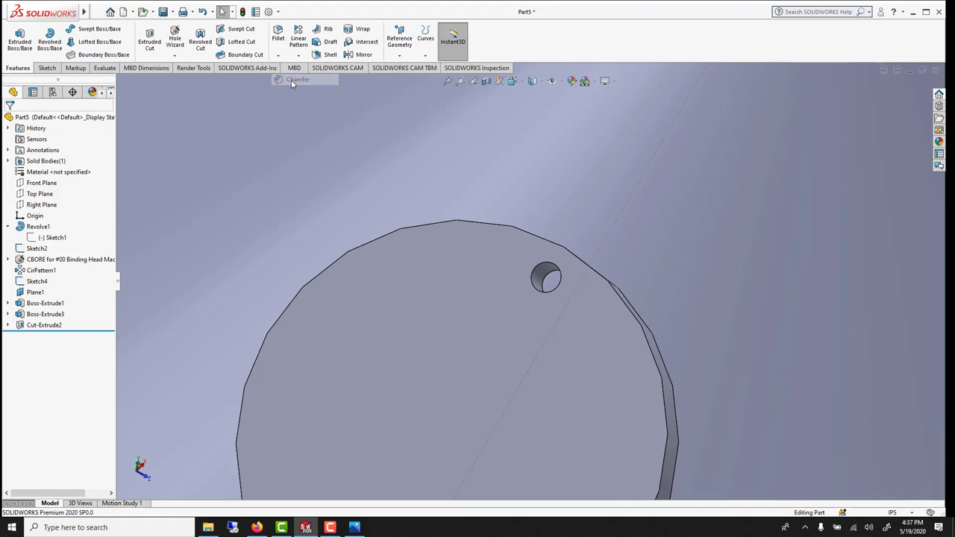
pyautogui.click(543, 269)
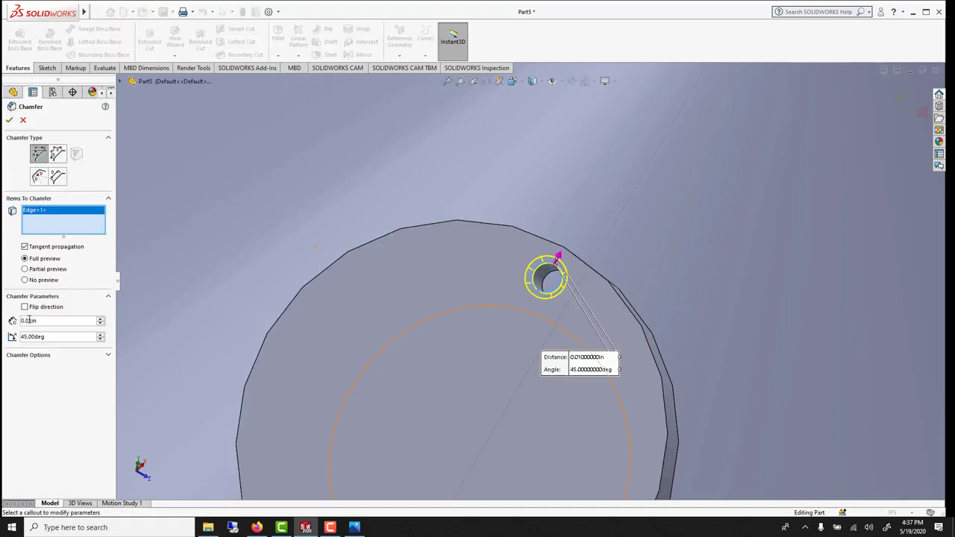
pyautogui.click(9, 120)
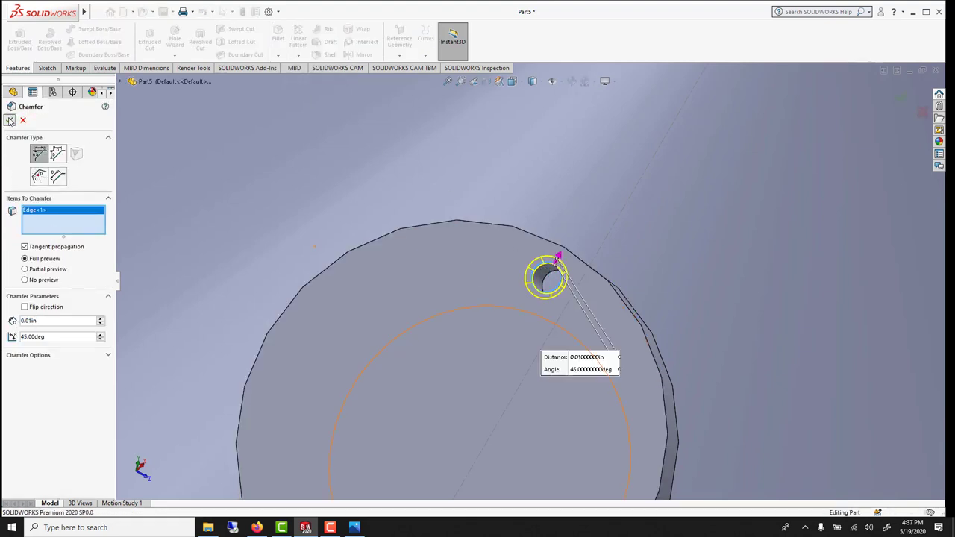
# - Circular-pattern the hole's cut and chamfer around the flange's outer edge, with 6 equally spaced instances over 360 degrees
pyautogui.click(298, 56)
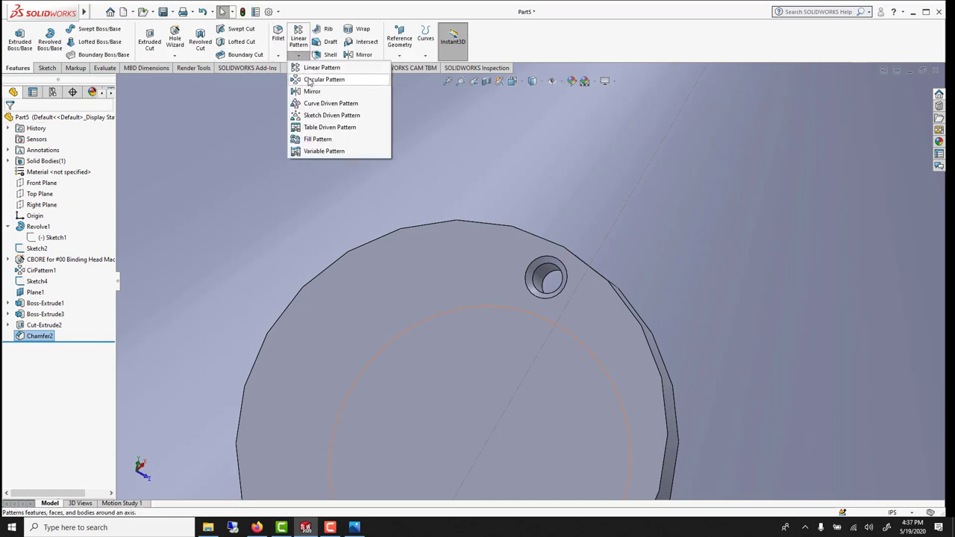
pyautogui.click(310, 81)
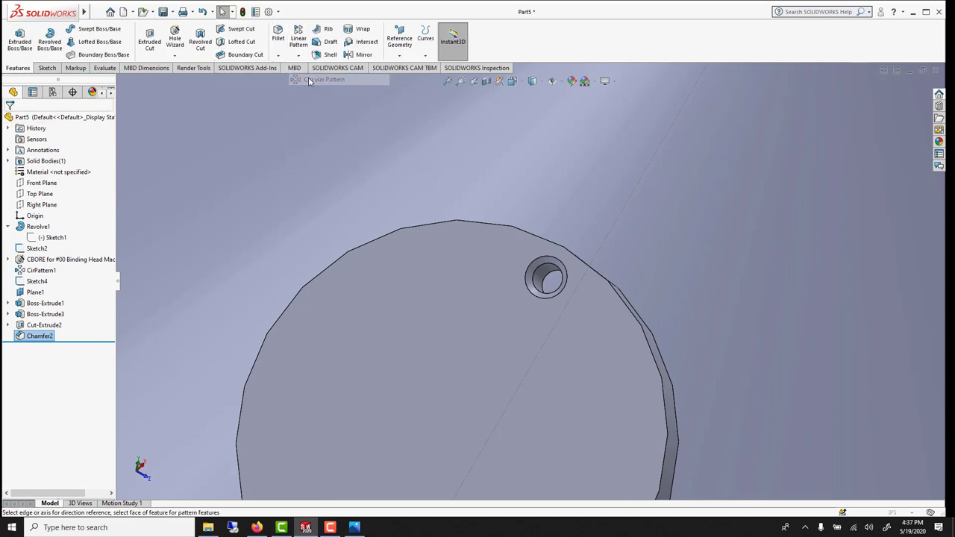
pyautogui.click(454, 223)
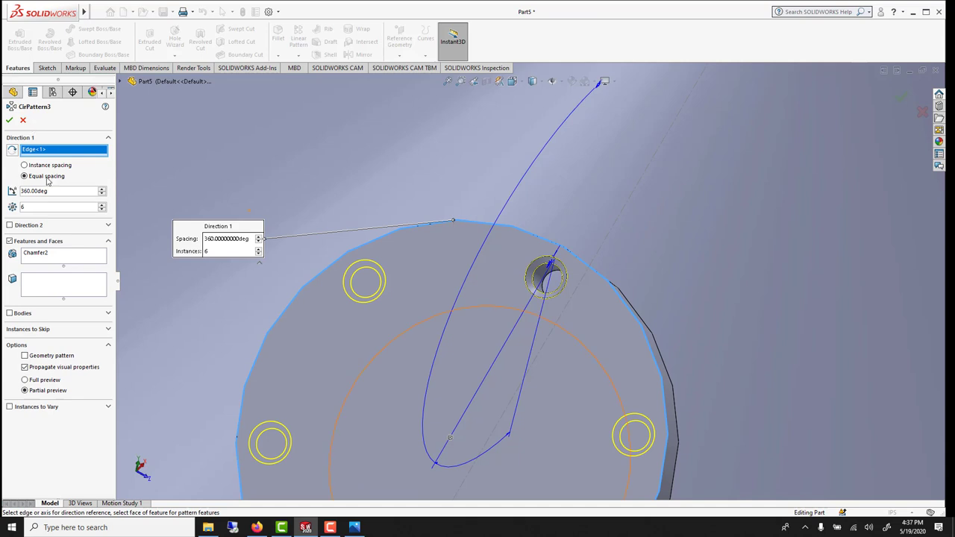
pyautogui.scroll(-1, 313, 352)
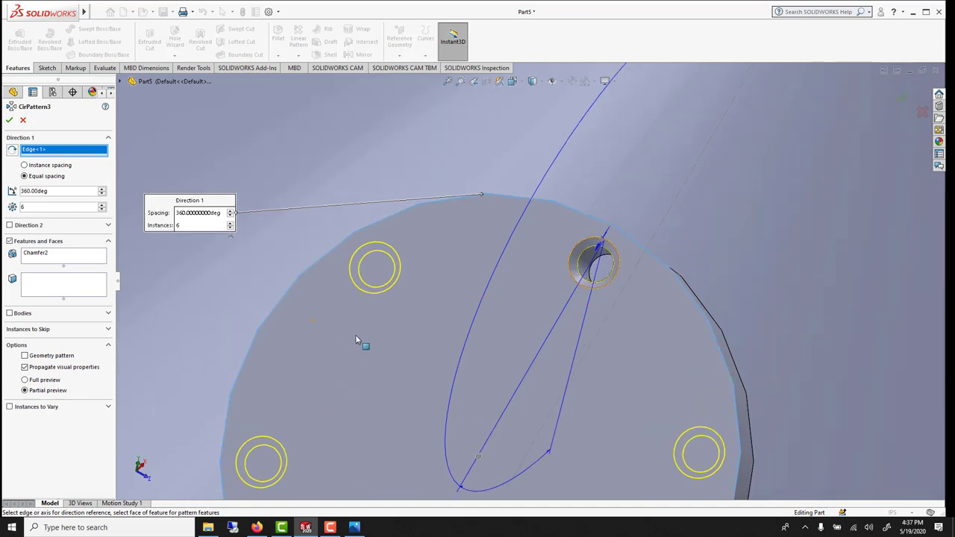
pyautogui.click(34, 260)
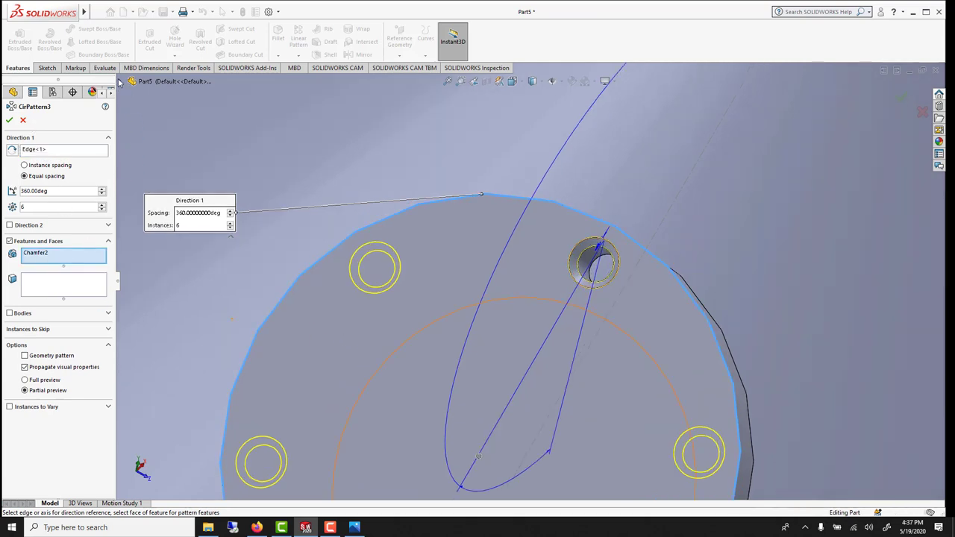
pyautogui.click(131, 82)
pyautogui.click(167, 278)
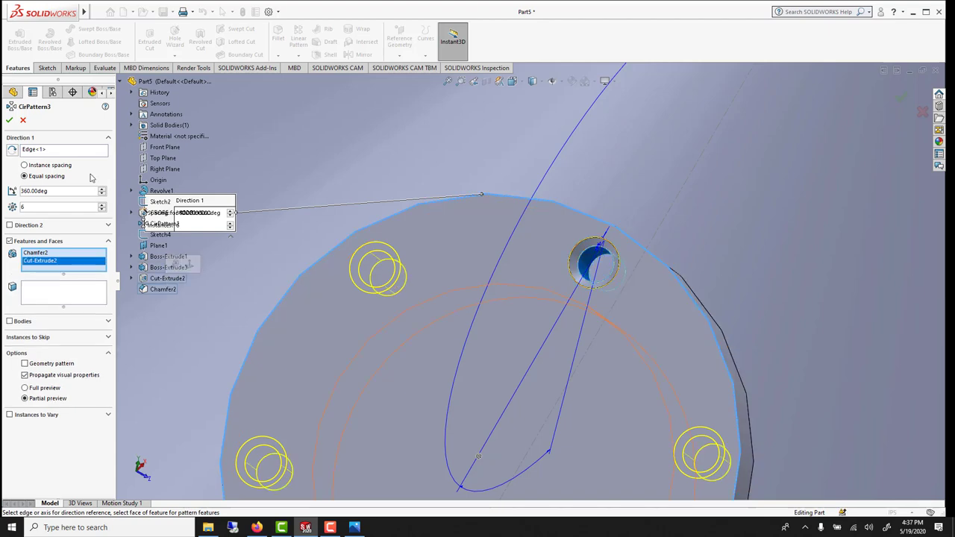
pyautogui.click(9, 120)
# - Examine the patterned flange holes close up and in relation to the whole cone
pyautogui.scroll(3, 473, 397)
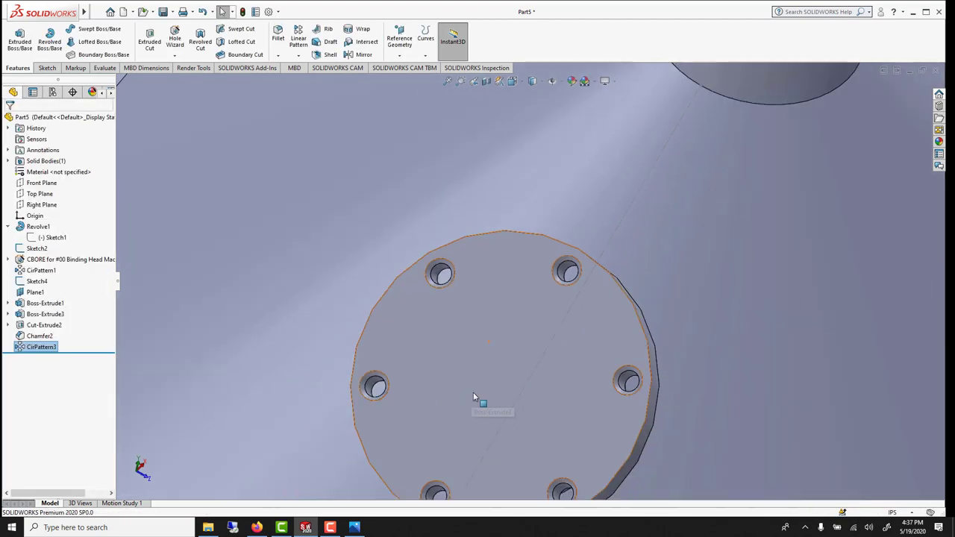
pyautogui.scroll(5, 478, 398)
pyautogui.scroll(-4, 587, 301)
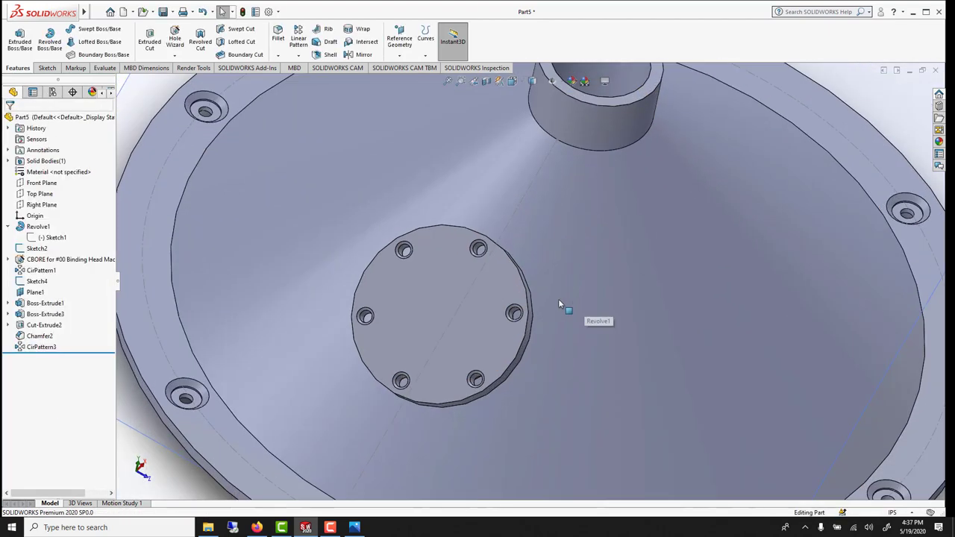
pyautogui.scroll(2, 475, 285)
pyautogui.scroll(-3, 475, 284)
pyautogui.scroll(3, 474, 285)
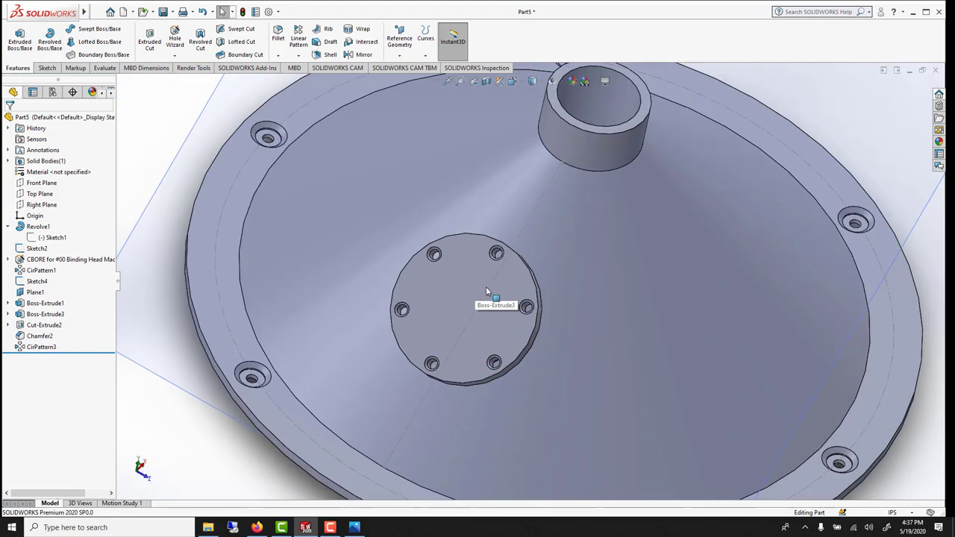
pyautogui.moveTo(474, 285); pyautogui.dragTo(478, 283, button='middle')
pyautogui.scroll(-2, 478, 283)
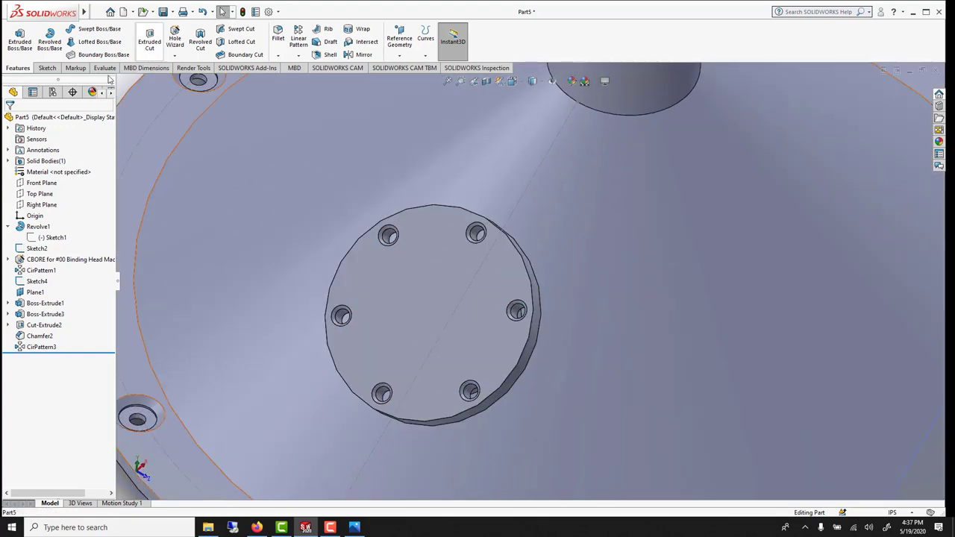
# - On the flange's outer face, sketch a concentric circle with a radius of about 0.20 in inside the ring of holes
pyautogui.click(47, 68)
pyautogui.click(87, 28)
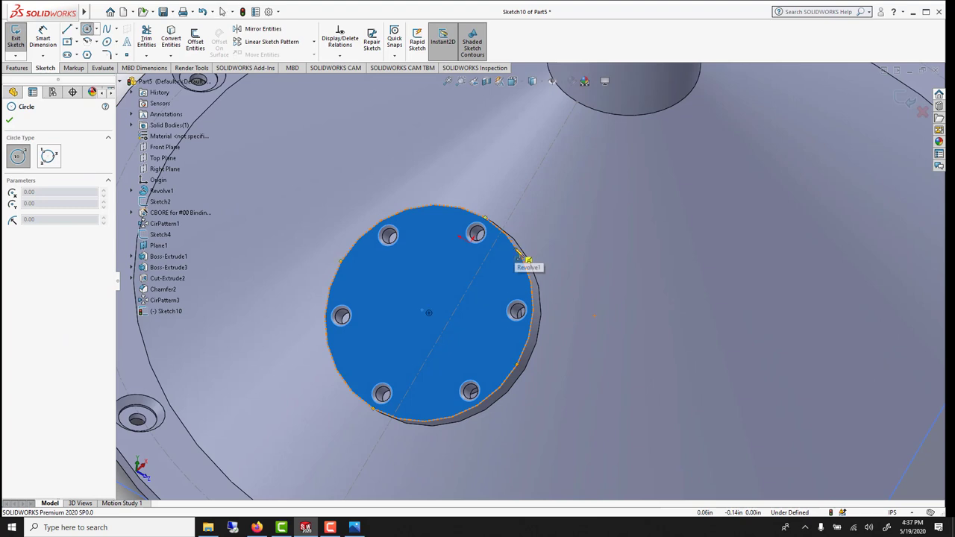
pyautogui.click(429, 312)
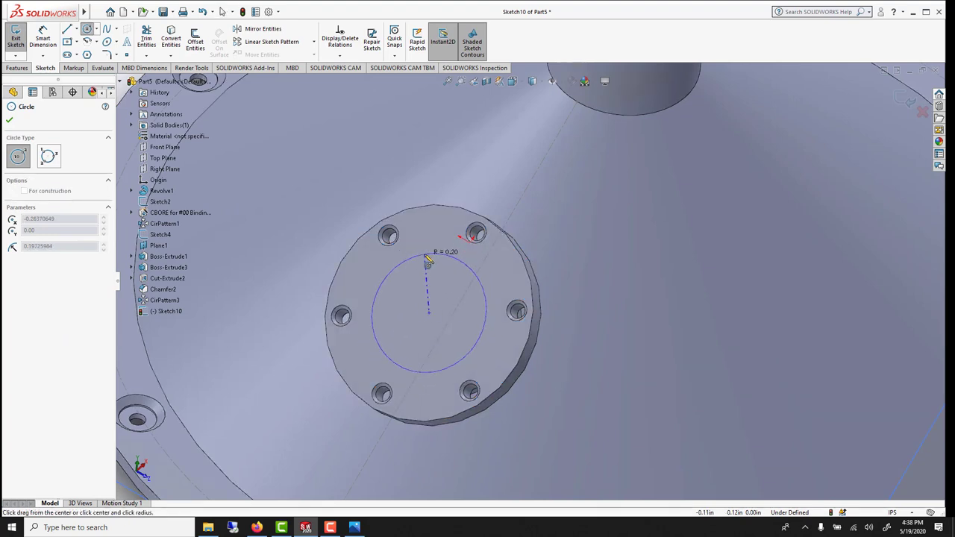
pyautogui.click(427, 258)
pyautogui.moveTo(428, 264); pyautogui.dragTo(395, 246, button='middle')
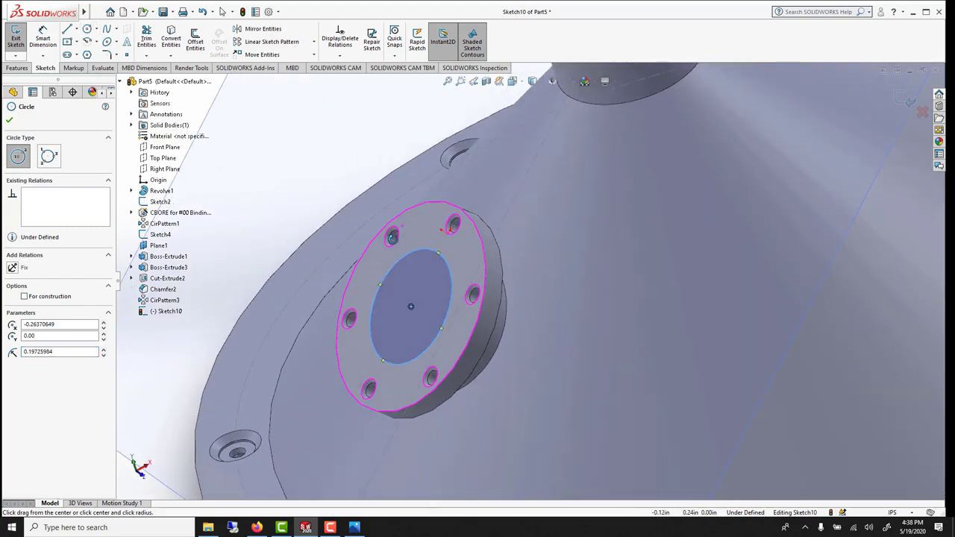
pyautogui.click(9, 121)
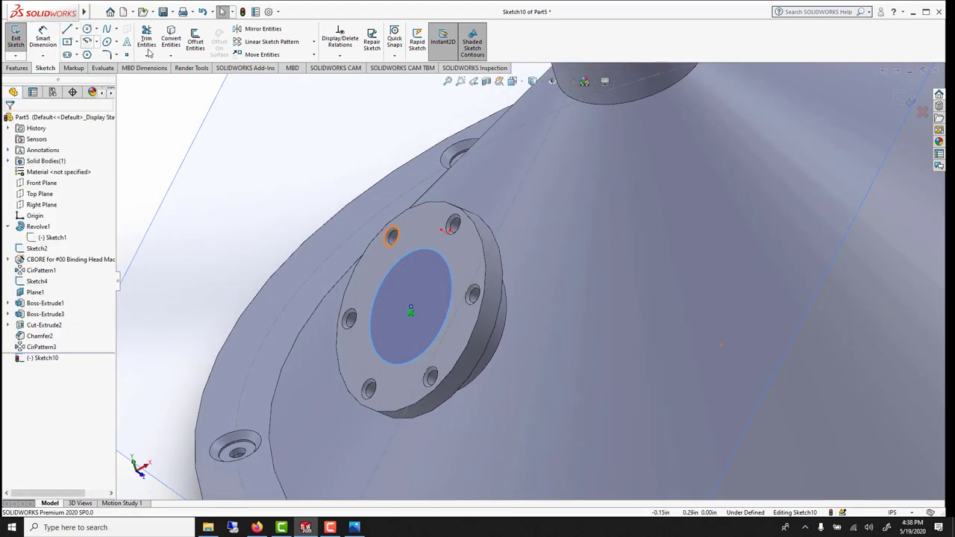
# - Cut-extrude the central circle 0.385 in blind through the flange and boss into the cone
pyautogui.click(17, 68)
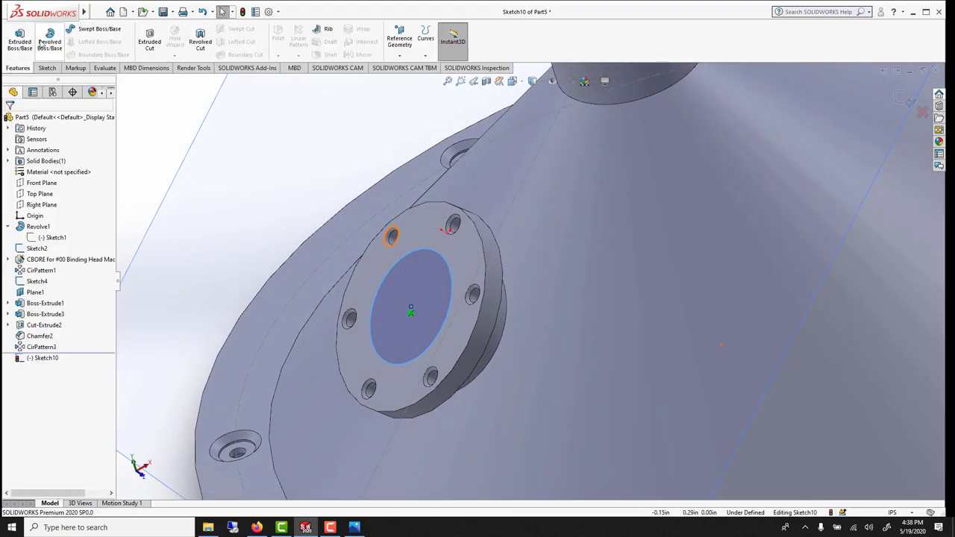
pyautogui.click(149, 37)
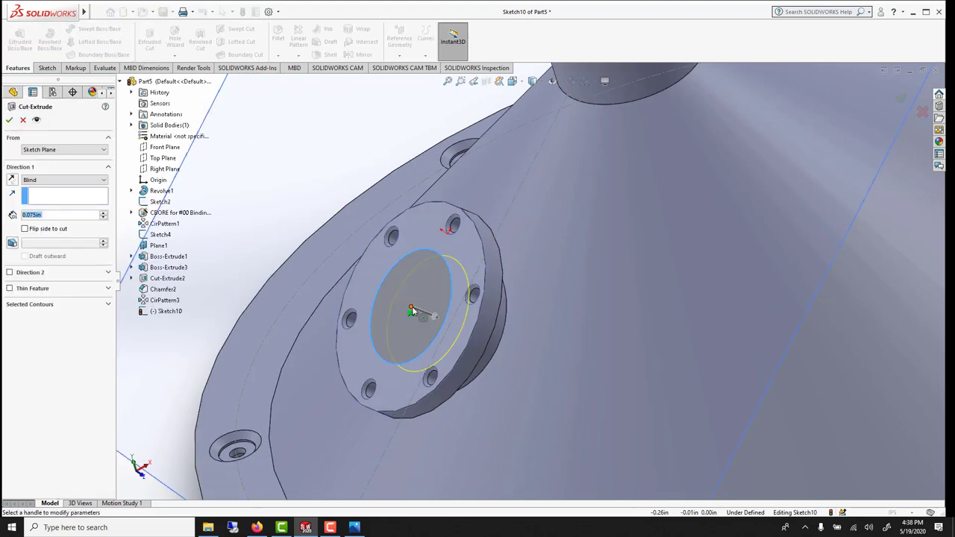
pyautogui.moveTo(436, 320); pyautogui.dragTo(505, 343)
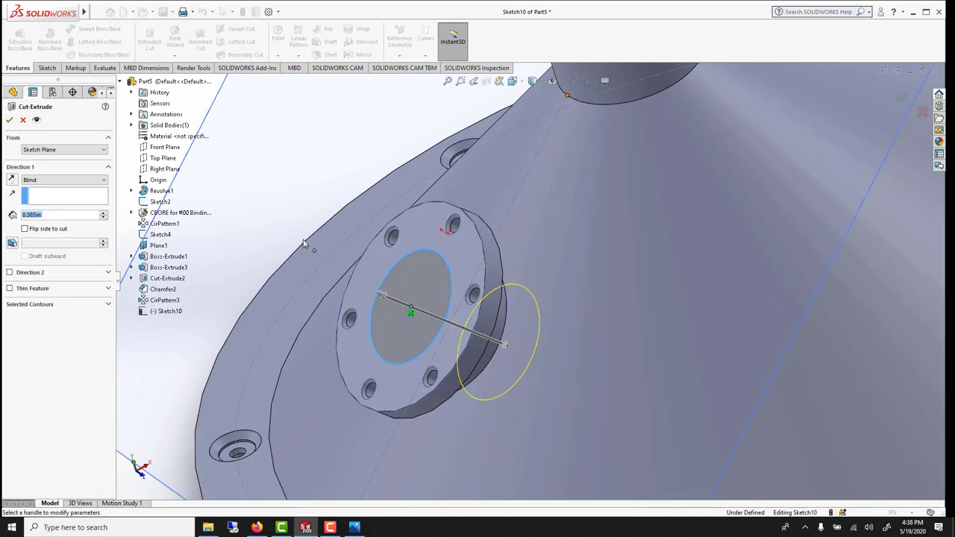
pyautogui.click(9, 119)
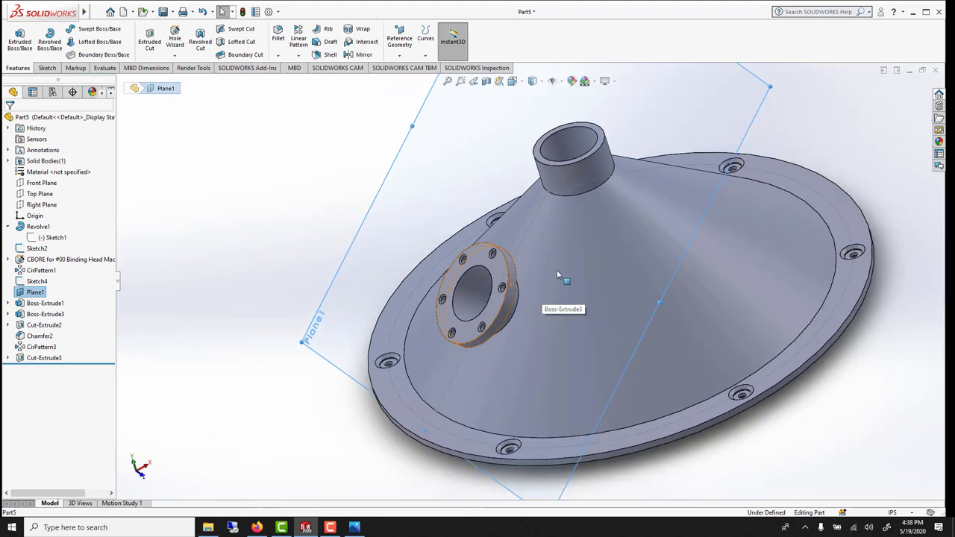
# - Fillet the edge between neck and cone and the edge between cone and base flange with a 0.10 in radius
pyautogui.click(276, 35)
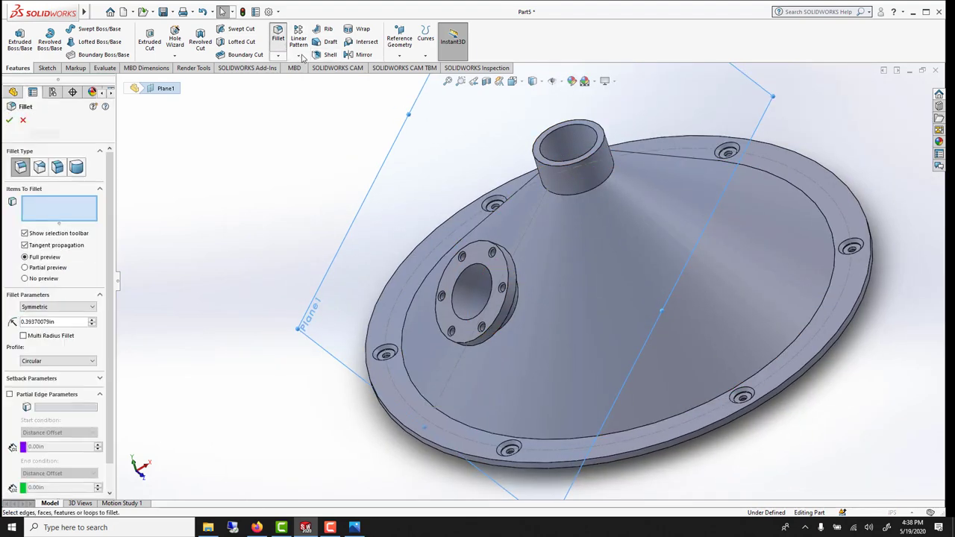
pyautogui.click(574, 197)
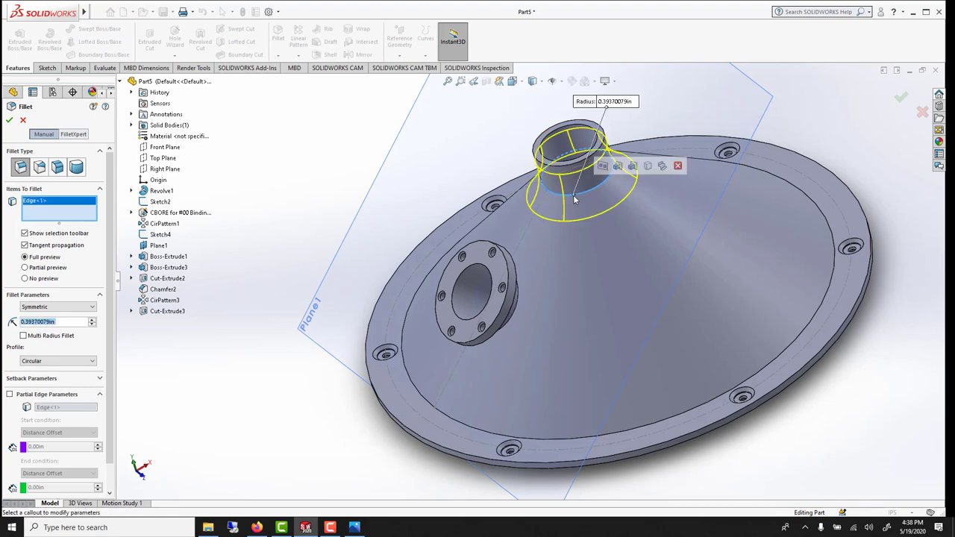
pyautogui.write('0.2')
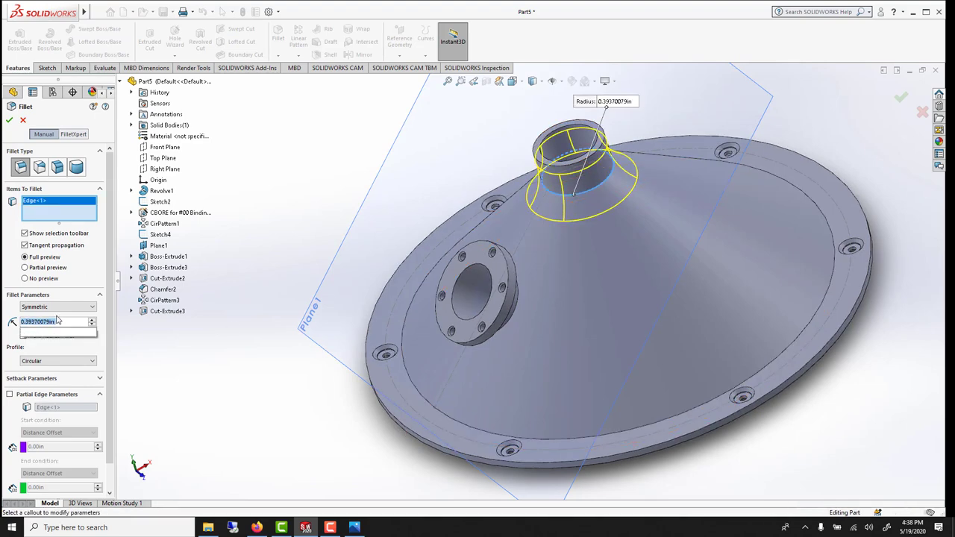
pyautogui.press('Return')
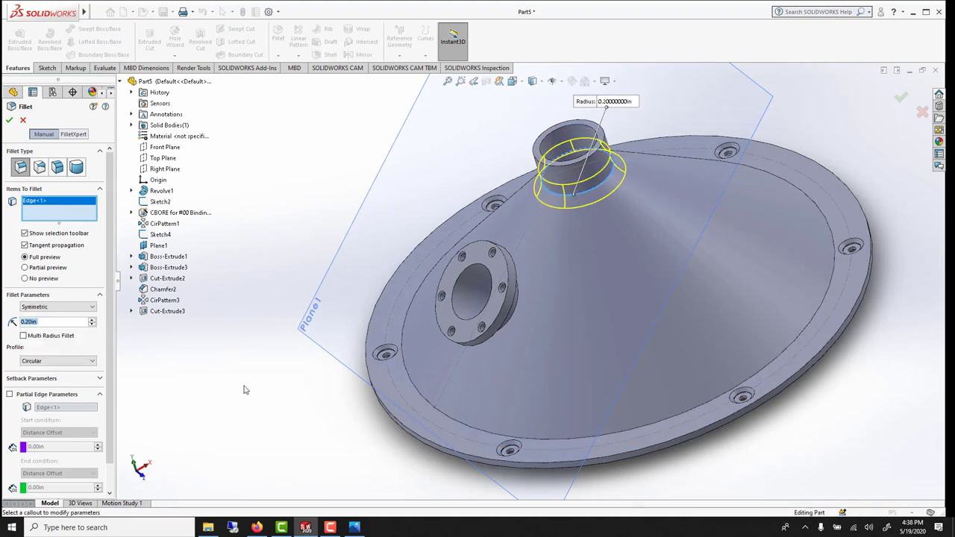
pyautogui.click(449, 419)
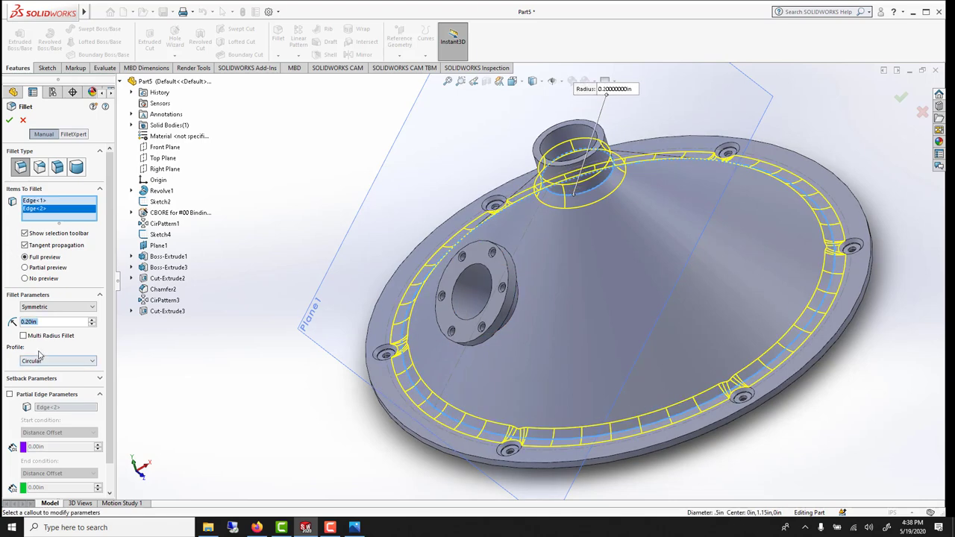
pyautogui.write('0.1')
pyautogui.press('Return')
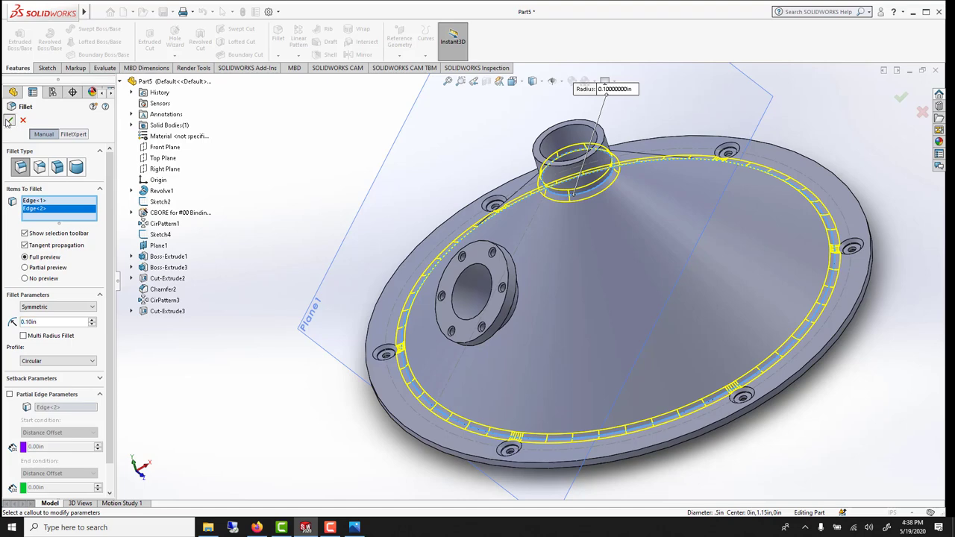
pyautogui.click(9, 121)
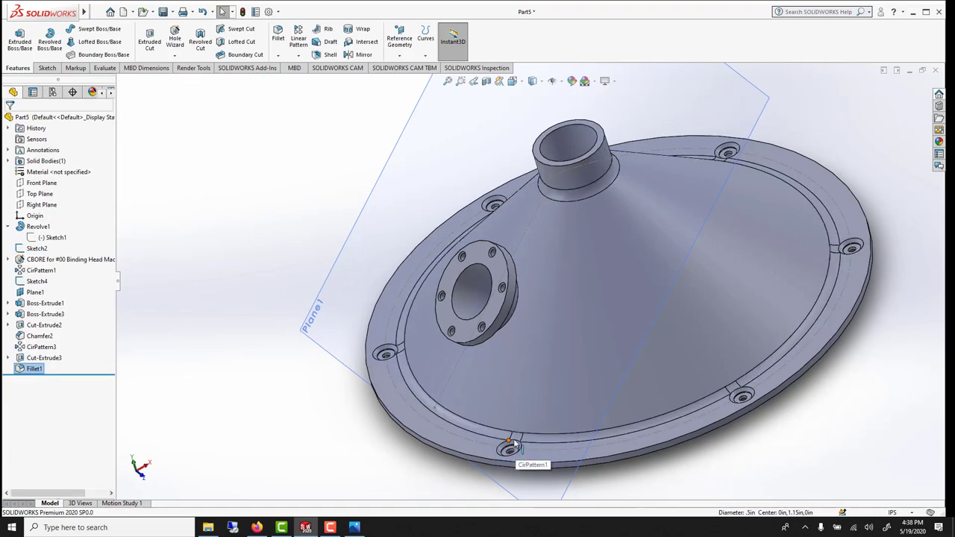
# - Fillet the bore's outer edge on the side boss flange with a 0.05 in radius
pyautogui.moveTo(520, 378); pyautogui.dragTo(581, 288, button='middle')
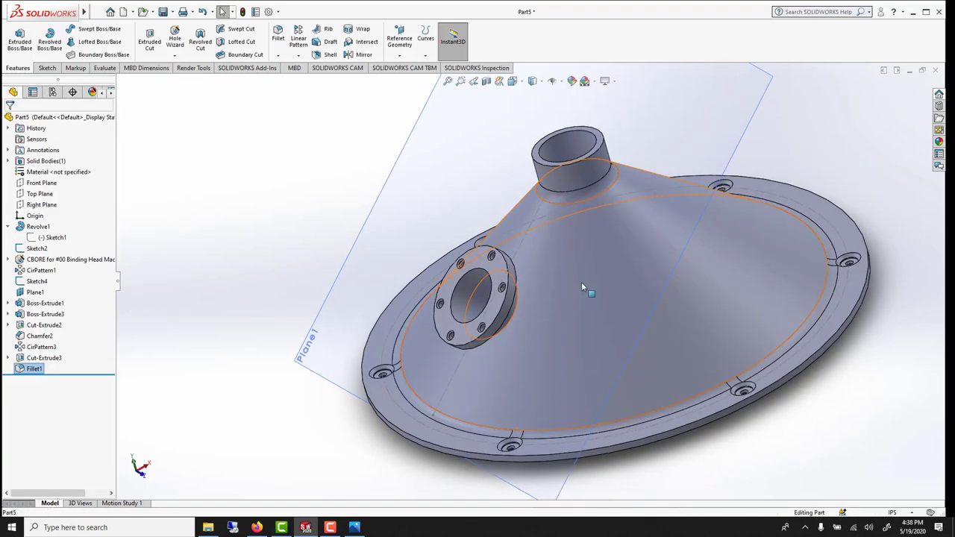
pyautogui.scroll(-2, 581, 284)
pyautogui.scroll(1, 606, 220)
pyautogui.scroll(-1, 604, 218)
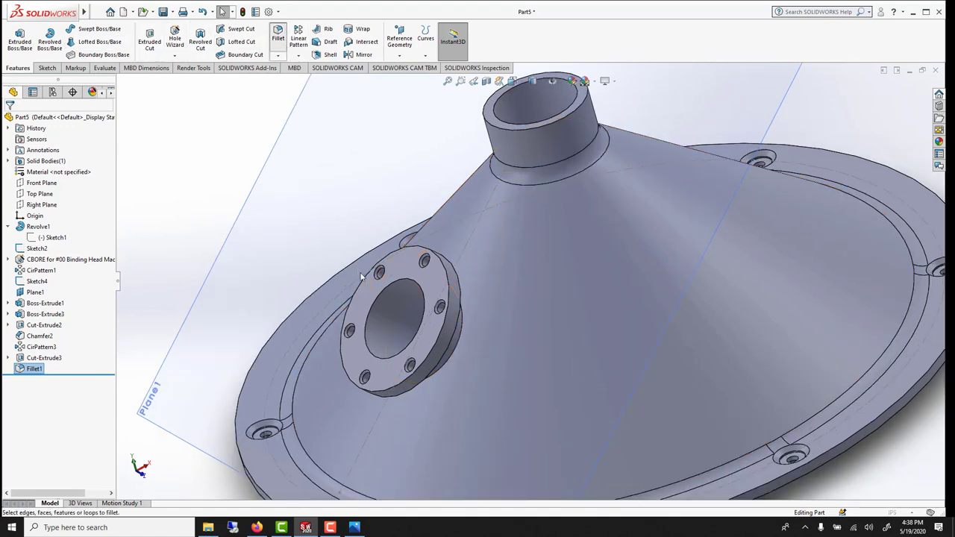
pyautogui.click(377, 301)
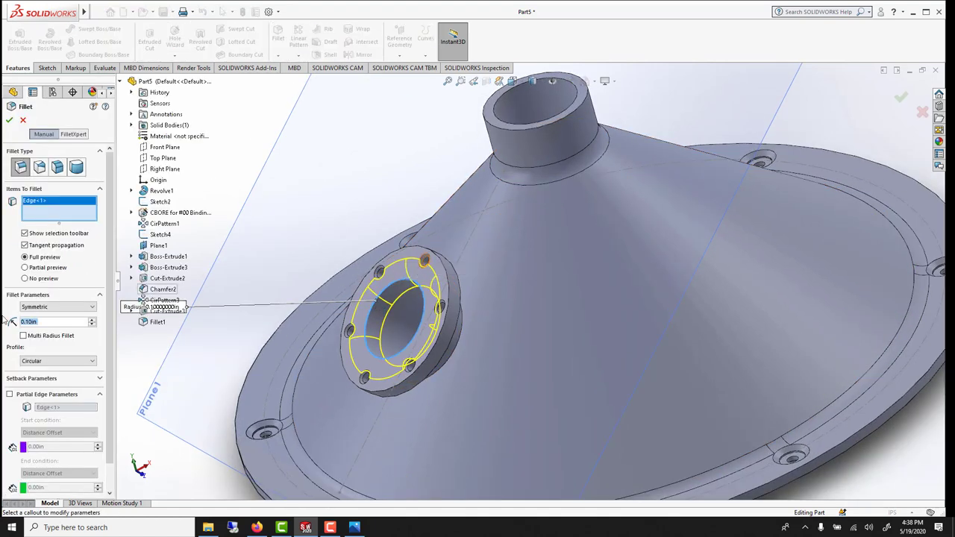
pyautogui.write('0.05')
pyautogui.press('Return')
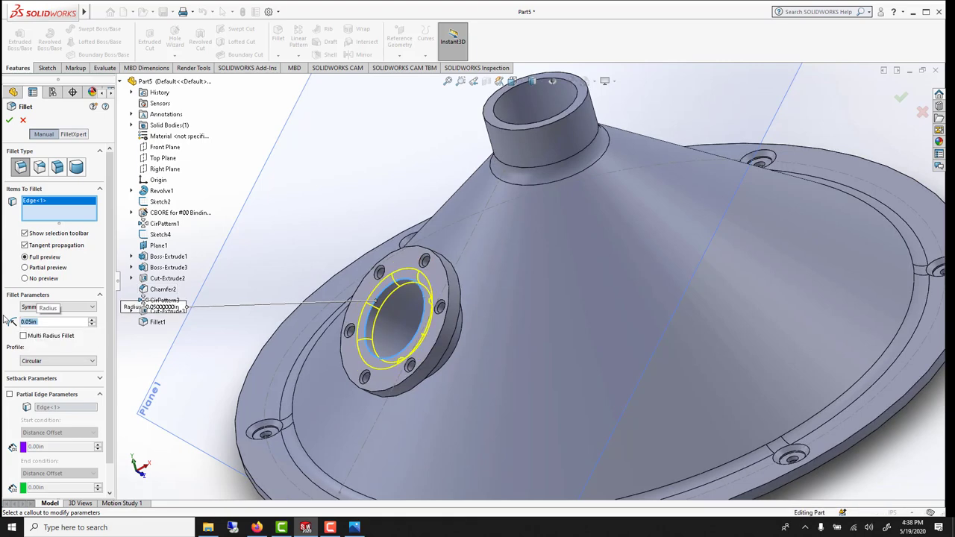
pyautogui.click(9, 119)
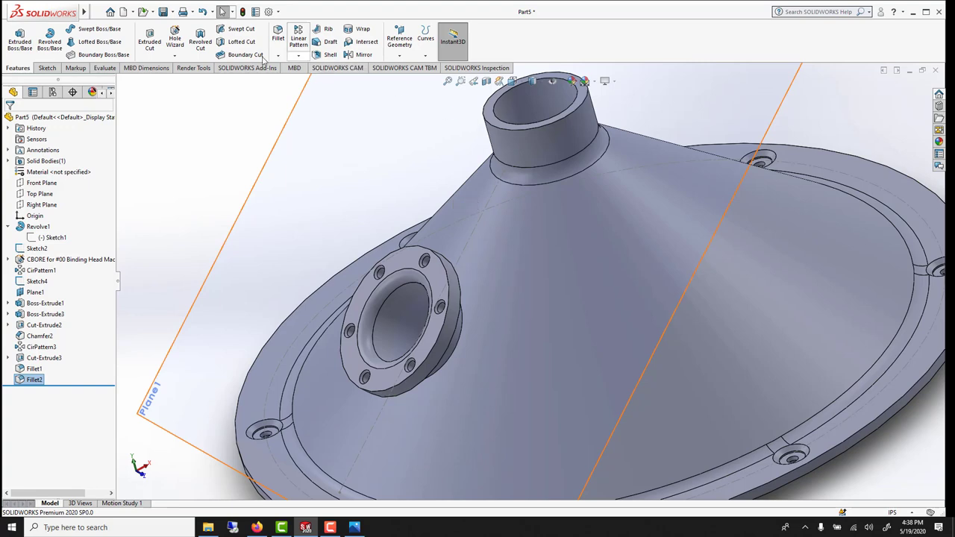
# - Start a chamfer on the neck's outer rim edge with a distance of 0.005 in at 45 degrees
pyautogui.click(273, 59)
pyautogui.click(295, 80)
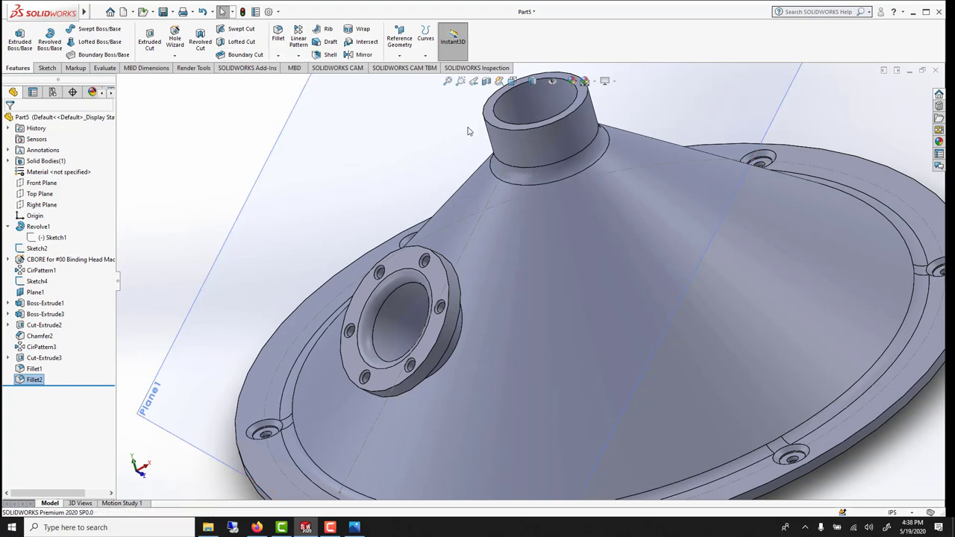
pyautogui.click(501, 131)
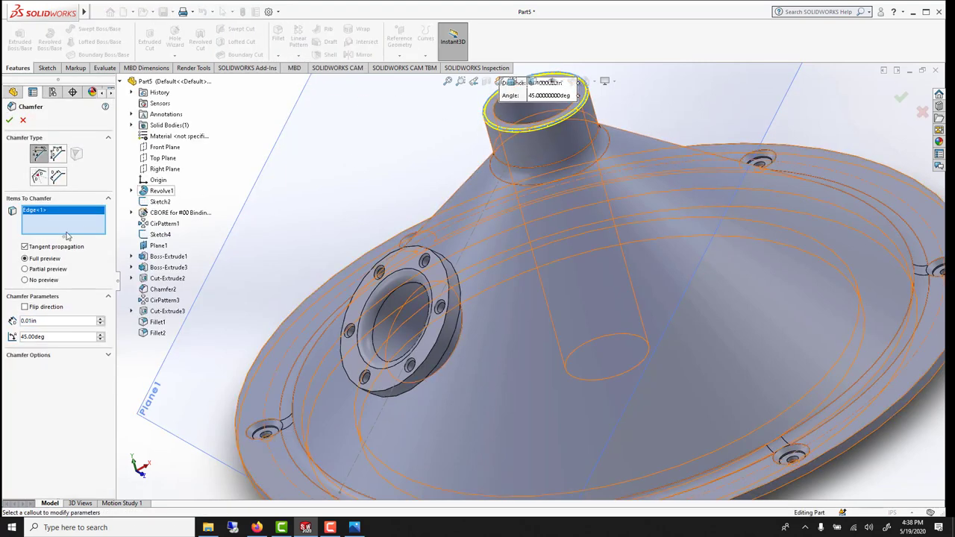
pyautogui.write('0.05')
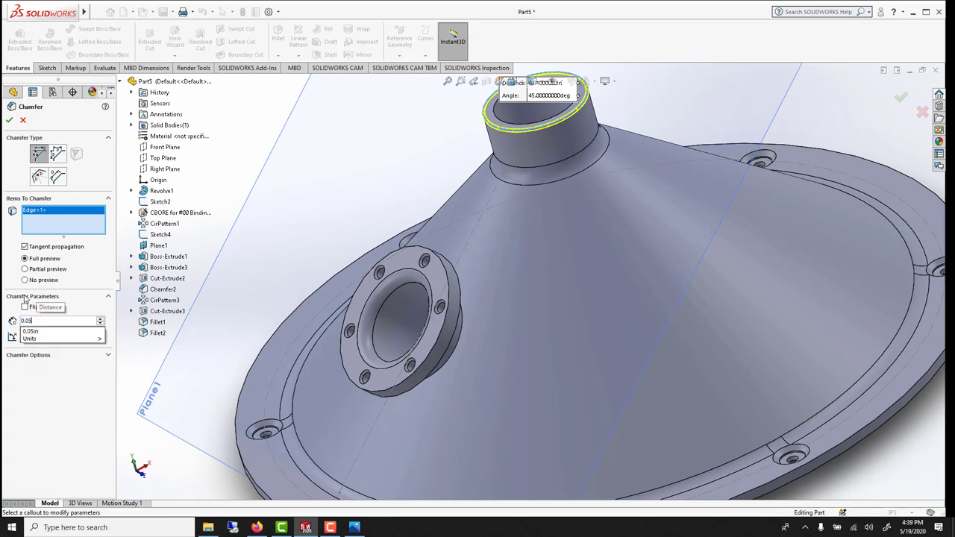
pyautogui.press('BackSpace')
pyautogui.write('05')
pyautogui.press('Return')
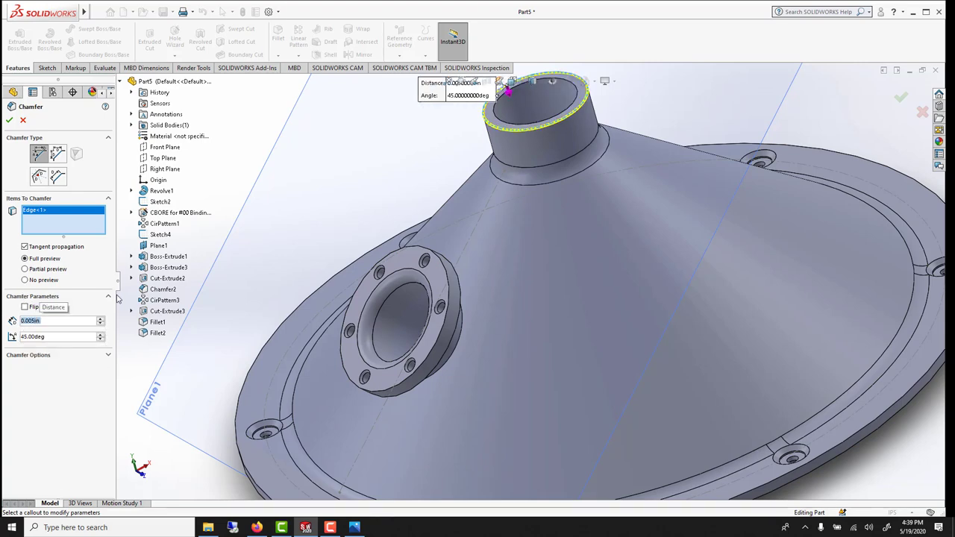
# - Add the neck's inner rim, both outer edges of the side flange and the base flange's outer edge, and complete the chamfer
pyautogui.click(504, 122)
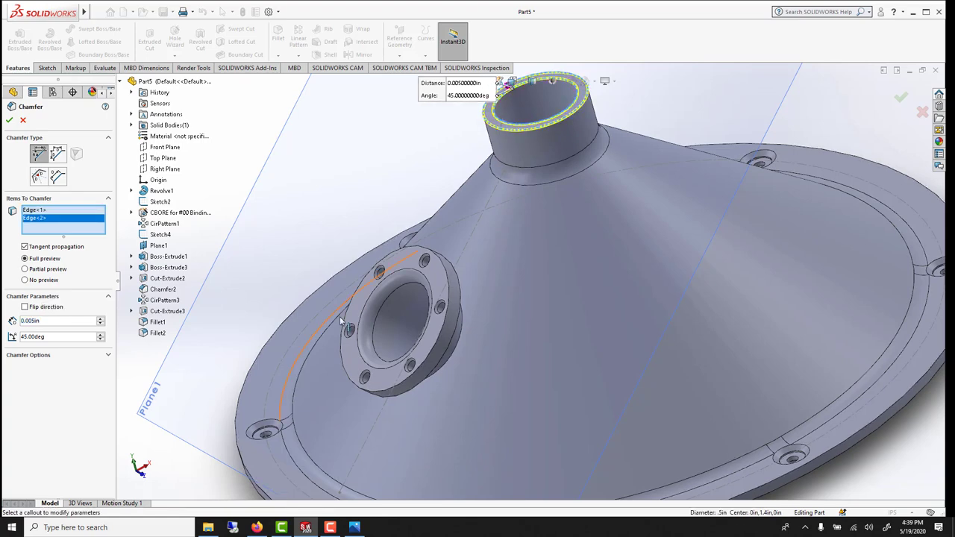
pyautogui.click(453, 274)
pyautogui.click(455, 273)
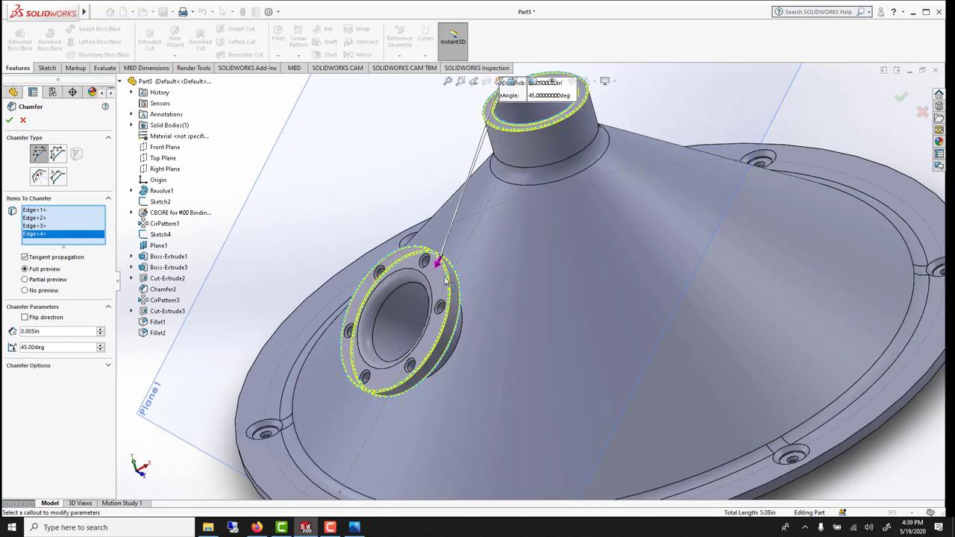
pyautogui.scroll(-1, 228, 481)
pyautogui.click(340, 453)
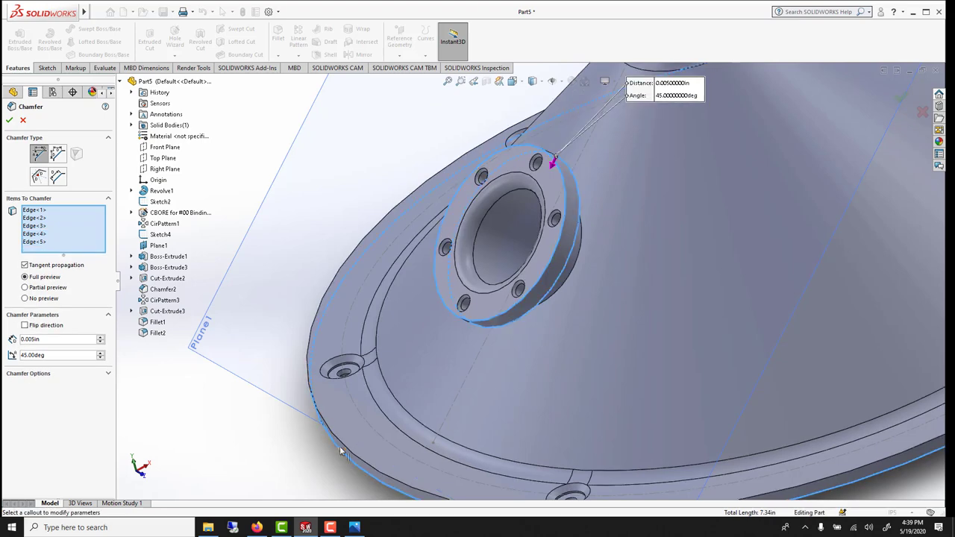
pyautogui.click(9, 120)
# - Display the model in perspective and set the view to rotate about the scene floor
pyautogui.scroll(5, 649, 297)
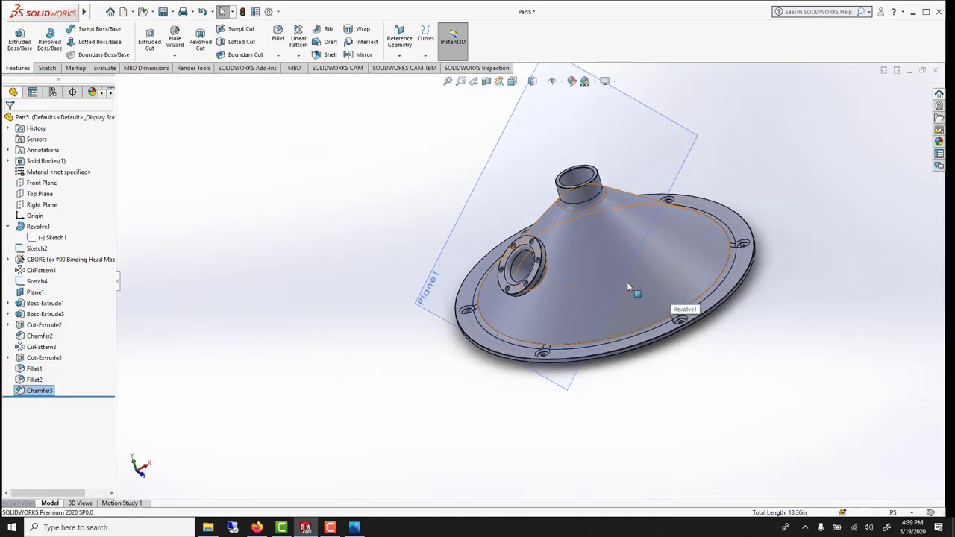
pyautogui.moveTo(627, 283); pyautogui.dragTo(646, 244, button='middle')
pyautogui.scroll(-3, 663, 219)
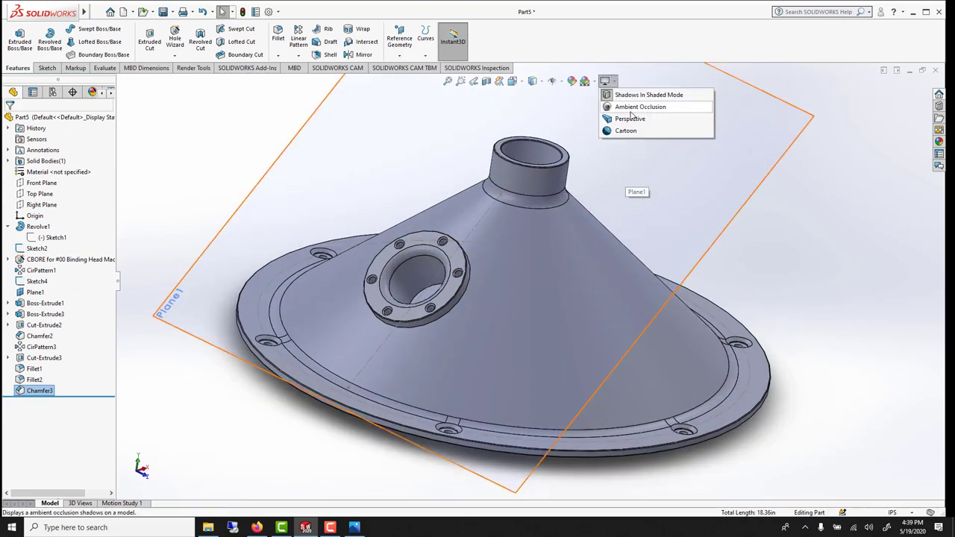
pyautogui.click(630, 118)
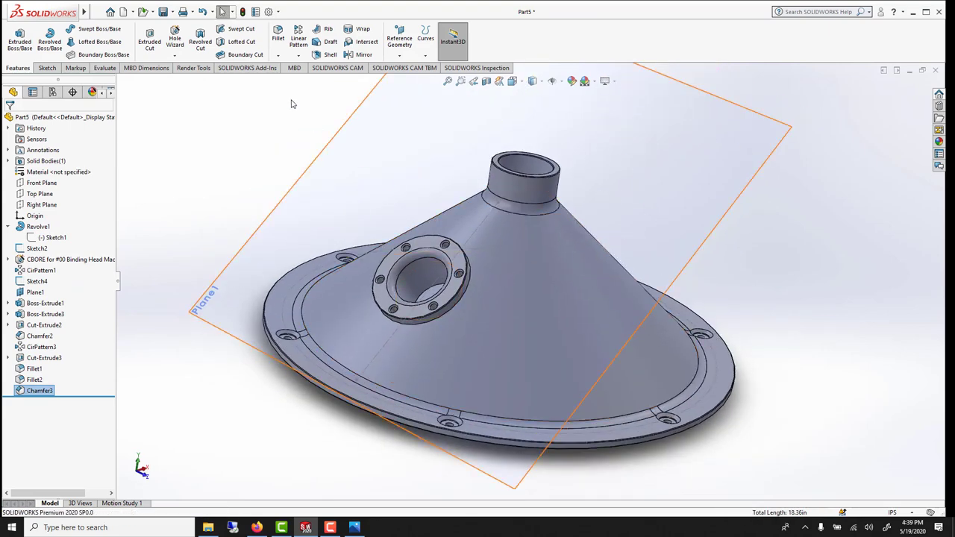
pyautogui.click(133, 12)
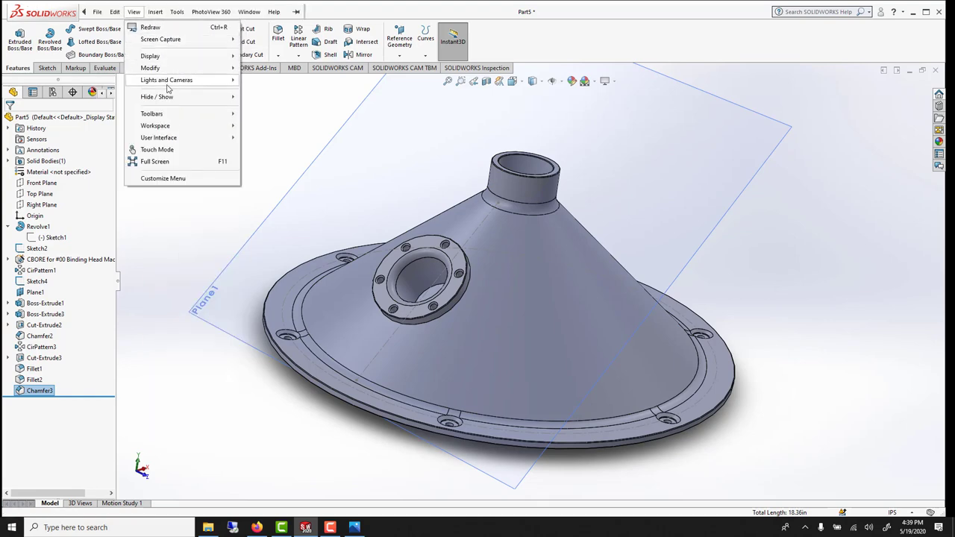
pyautogui.moveTo(186, 67)
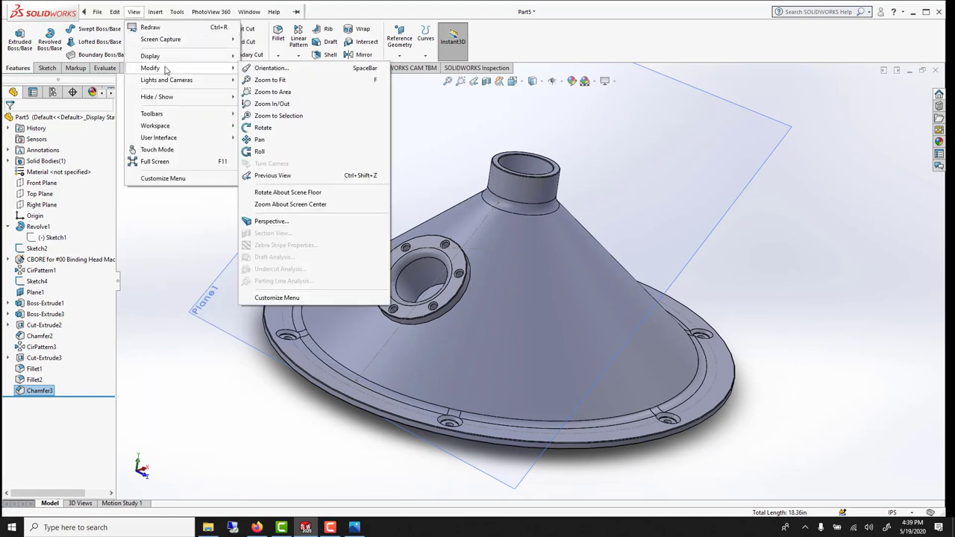
pyautogui.click(287, 192)
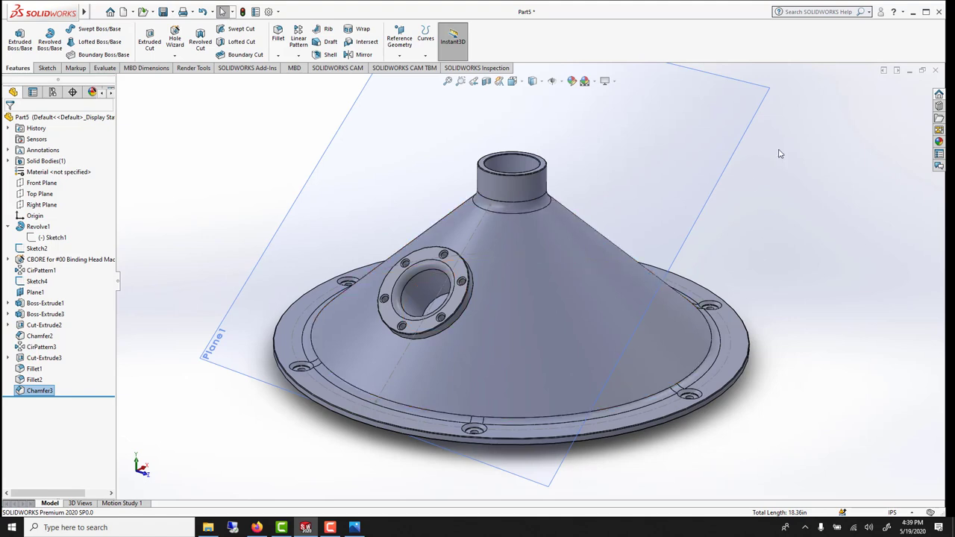
# - Apply the 3 Point Beige basic scene to the model's background
pyautogui.click(939, 142)
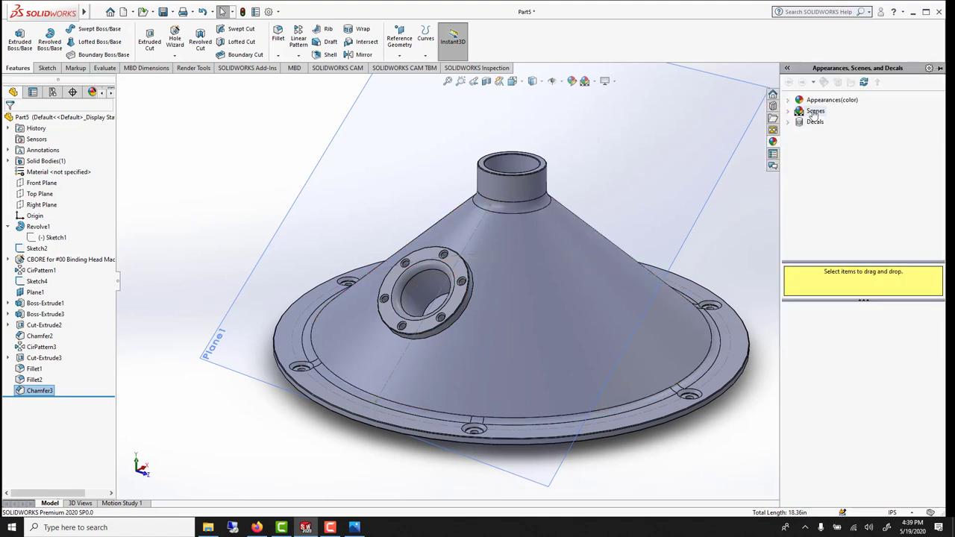
pyautogui.click(787, 100)
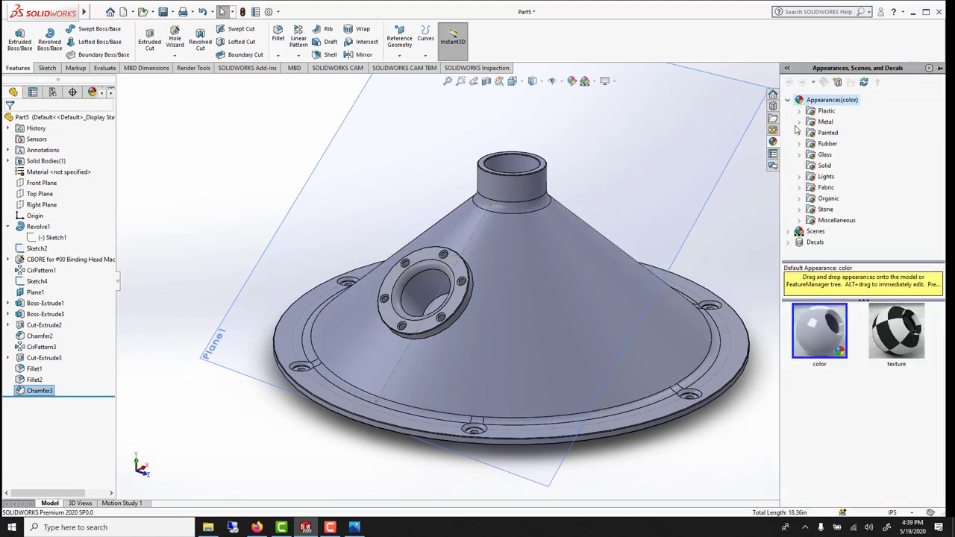
pyautogui.click(790, 234)
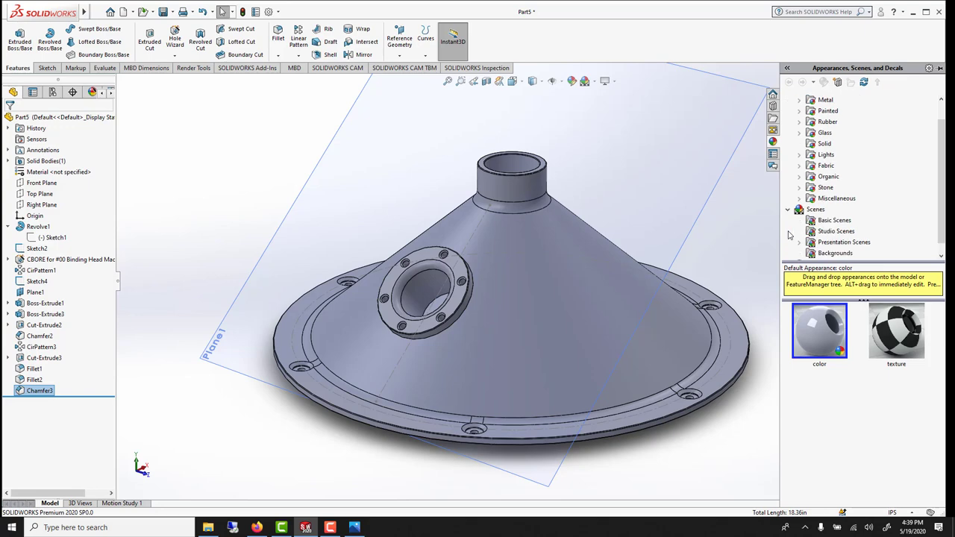
pyautogui.click(826, 221)
pyautogui.doubleClick(826, 322)
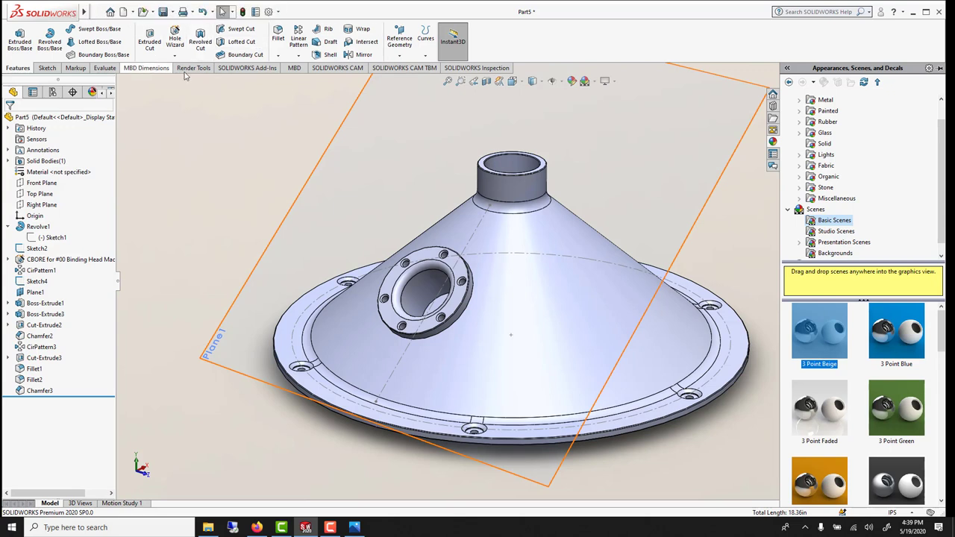
# - Check that the PhotoView 360 add-in is active and bring up the render tools
pyautogui.click(261, 70)
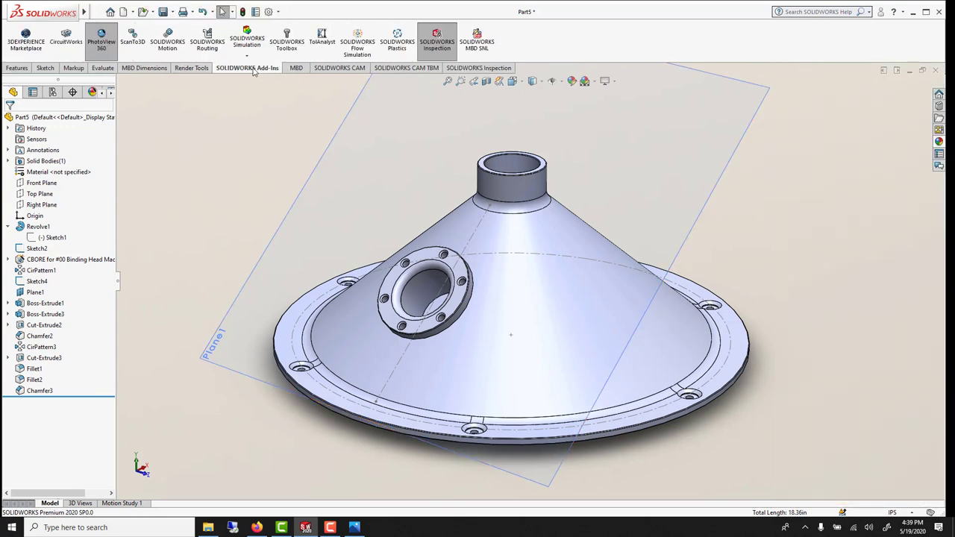
pyautogui.click(105, 47)
pyautogui.click(194, 68)
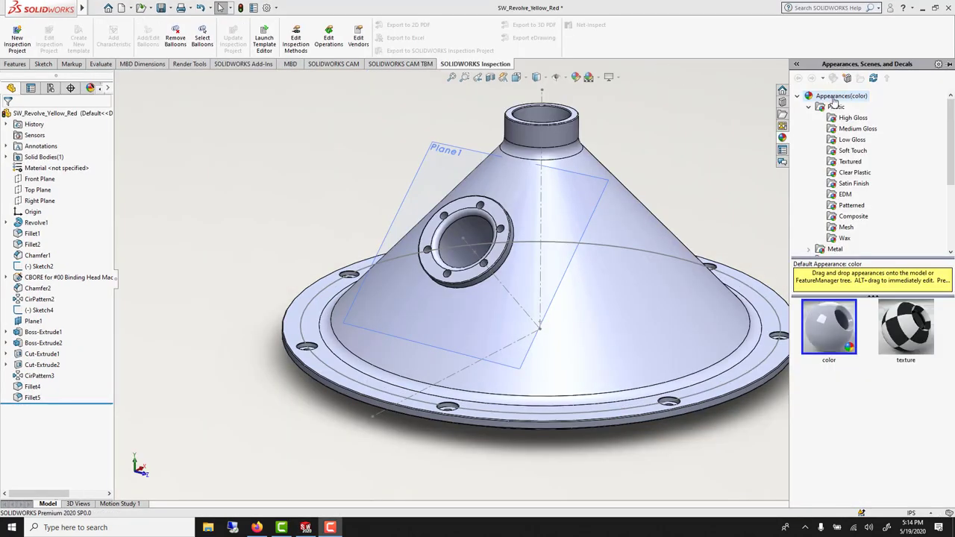
# - Apply red soft touch plastic to the whole body and yellow soft touch plastic to the base and neck fillets
pyautogui.click(853, 151)
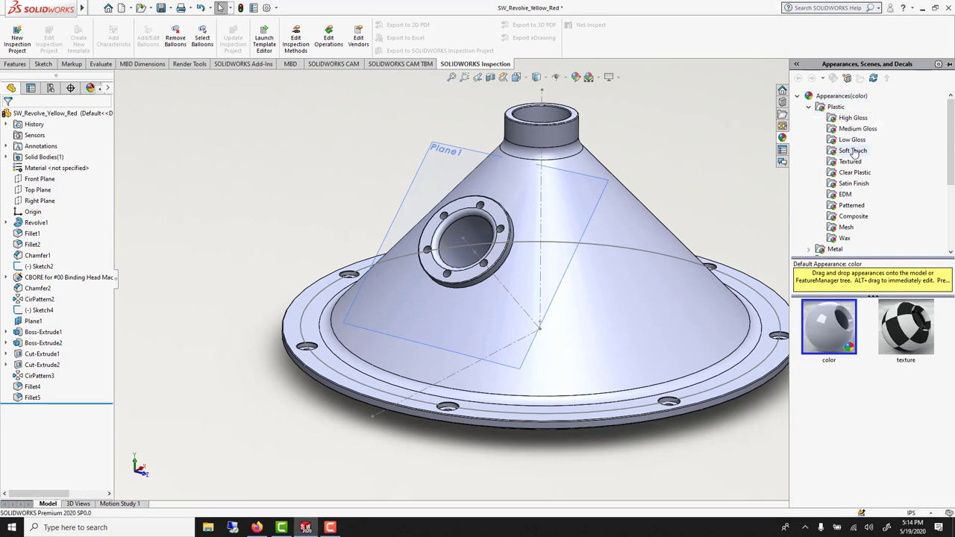
pyautogui.scroll(-4, 904, 356)
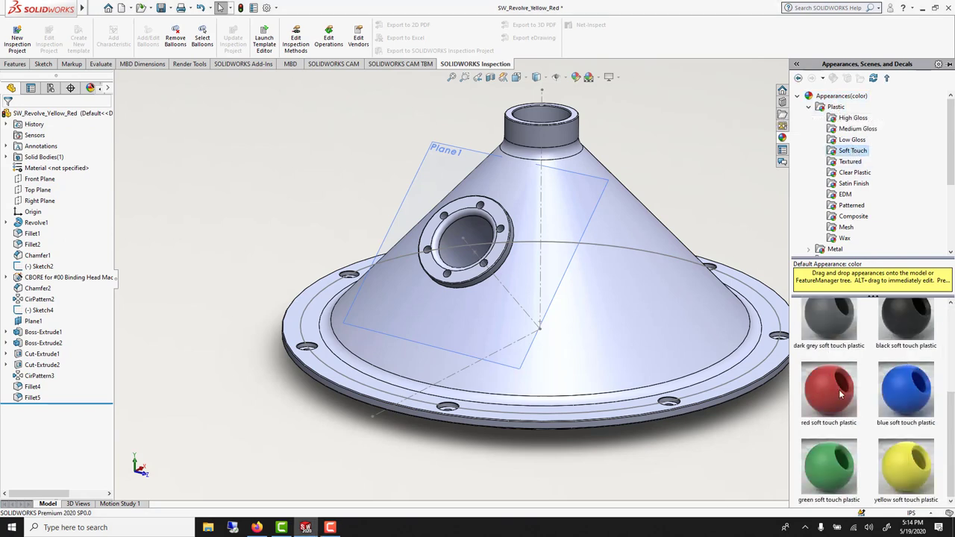
pyautogui.moveTo(841, 394)
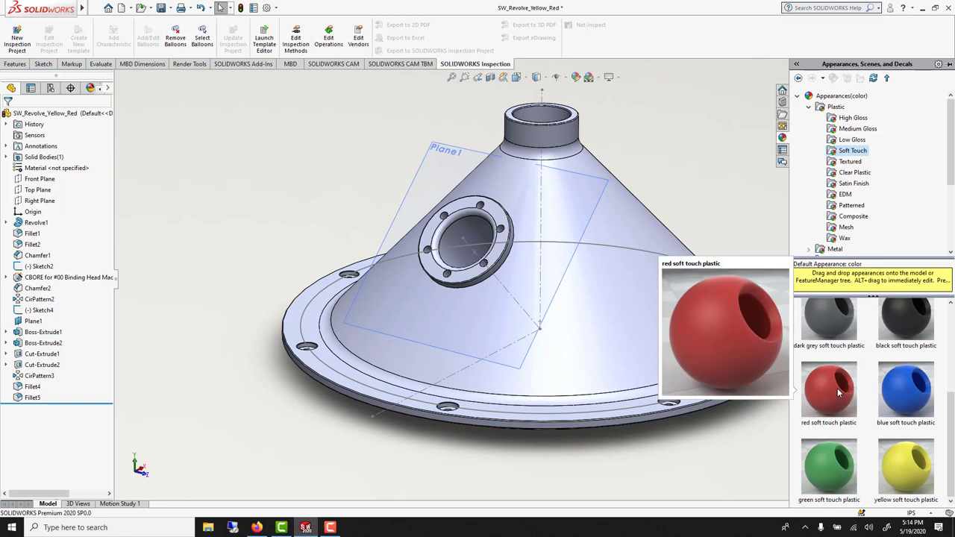
pyautogui.click(837, 388)
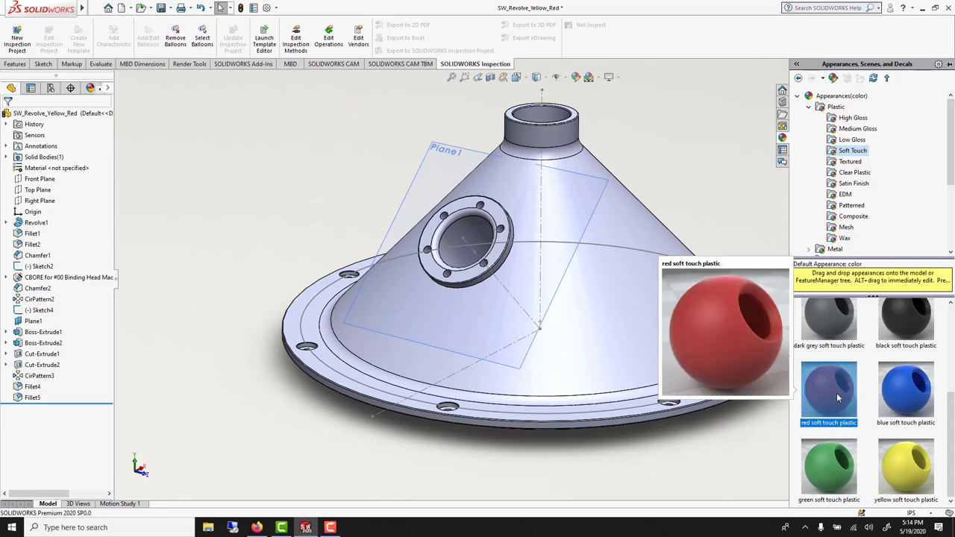
pyautogui.moveTo(831, 387); pyautogui.dragTo(609, 279)
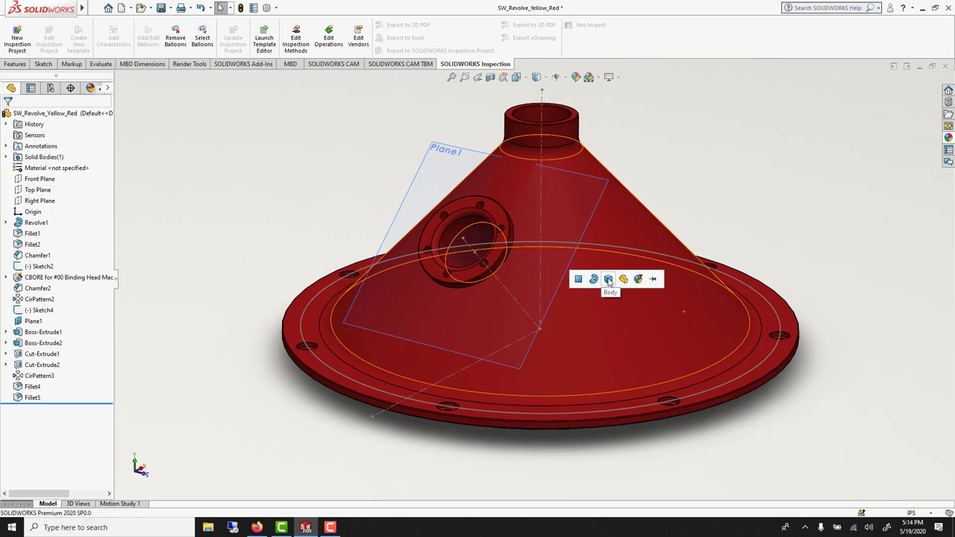
pyautogui.click(608, 280)
pyautogui.moveTo(893, 461); pyautogui.dragTo(325, 326)
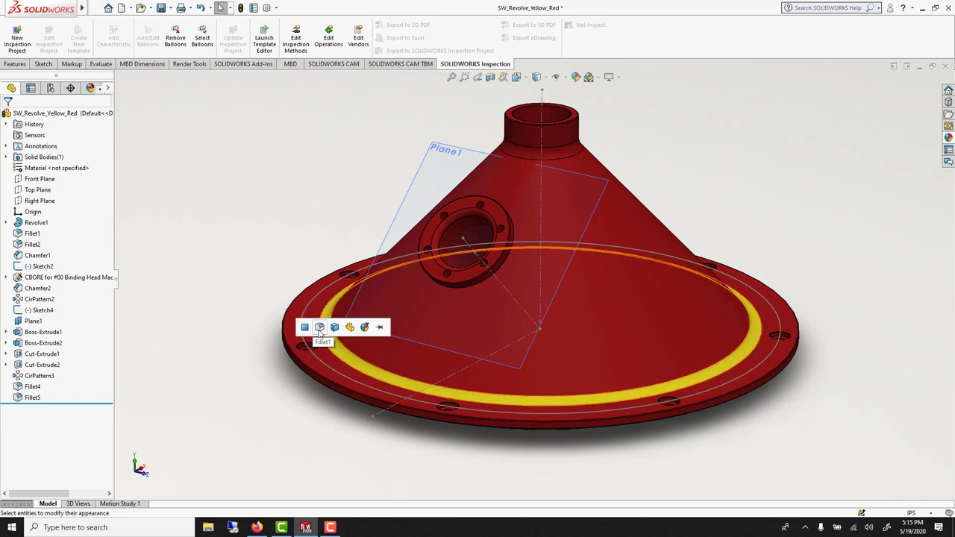
pyautogui.click(320, 326)
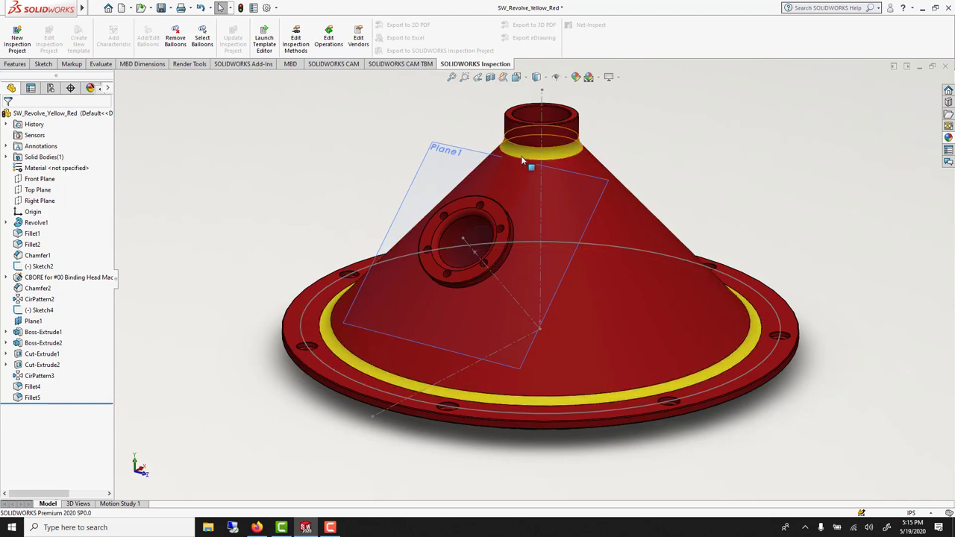
# - Apply black soft touch plastic to the cut bore of the side flange
pyautogui.scroll(-1, 647, 270)
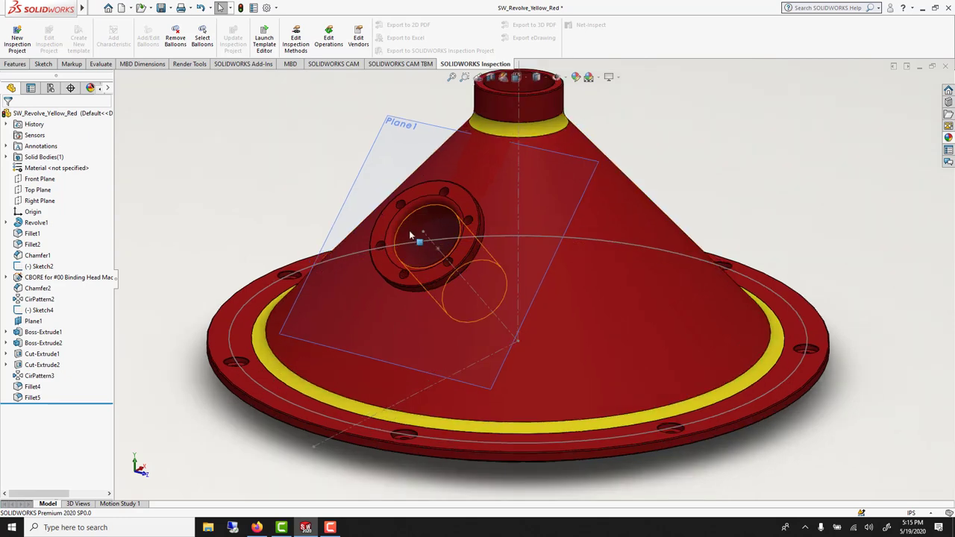
pyautogui.click(948, 138)
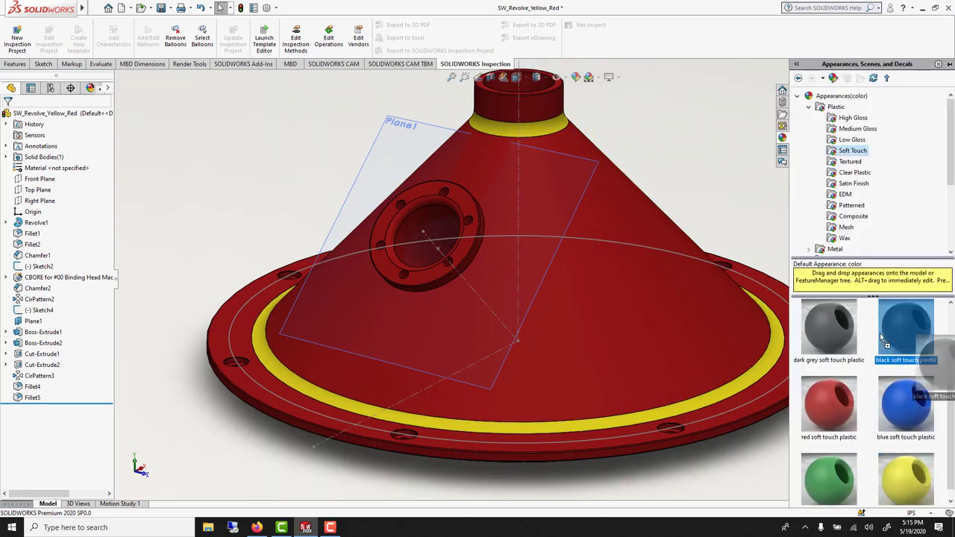
pyautogui.moveTo(865, 343); pyautogui.dragTo(435, 244)
pyautogui.click(426, 241)
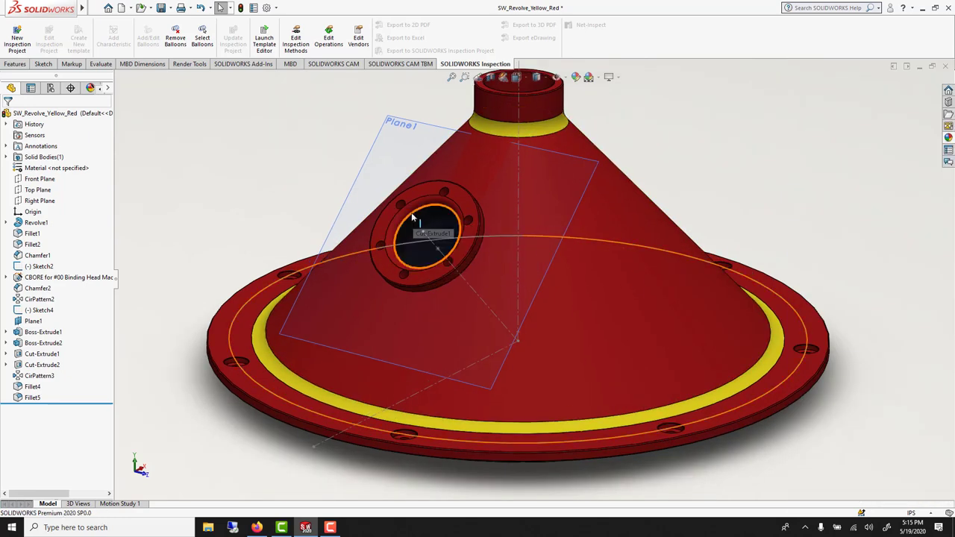
# - Apply yellow soft touch plastic to the fillet around the side flange's opening
pyautogui.scroll(-1, 441, 217)
pyautogui.click(947, 138)
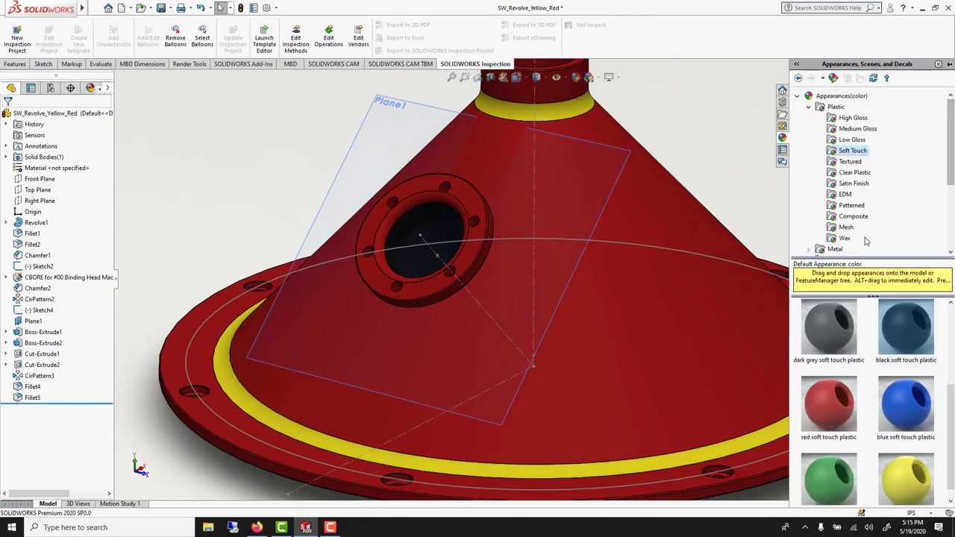
pyautogui.moveTo(901, 473); pyautogui.dragTo(399, 237)
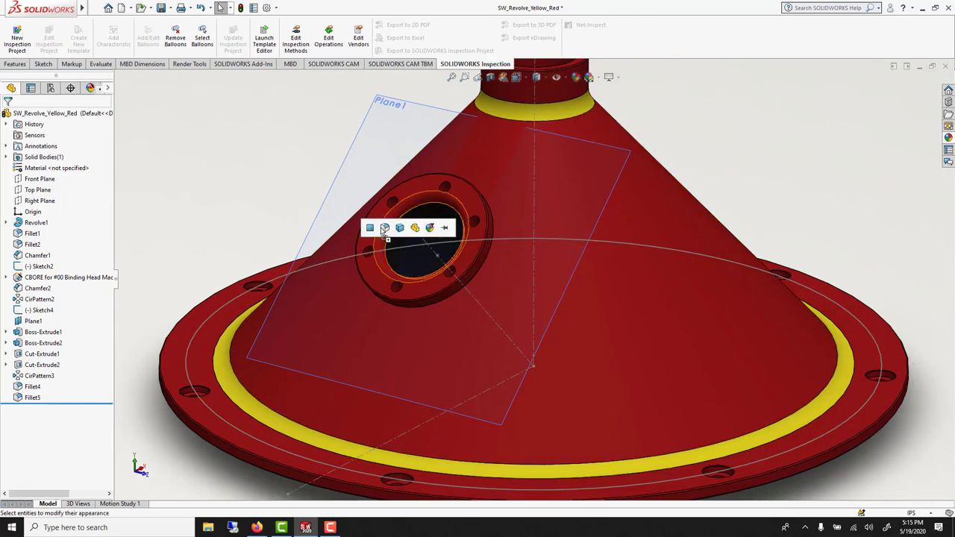
pyautogui.click(383, 229)
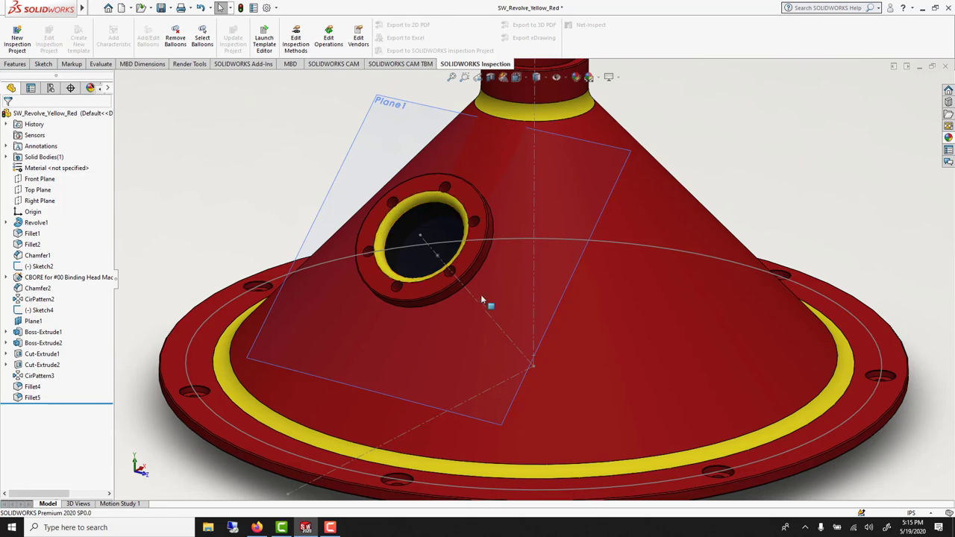
# - Apply black soft touch plastic to the extruded ring of the side flange
pyautogui.scroll(-2, 480, 294)
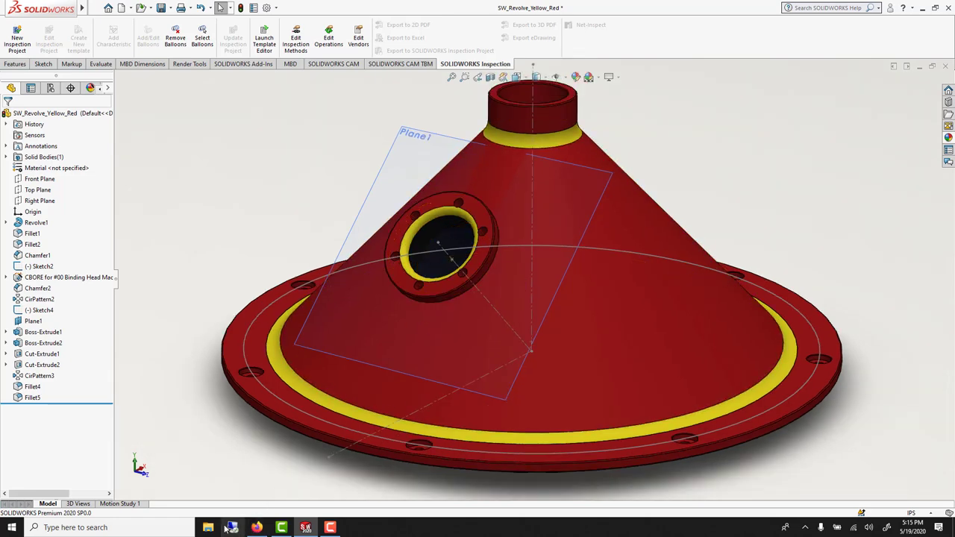
pyautogui.click(947, 137)
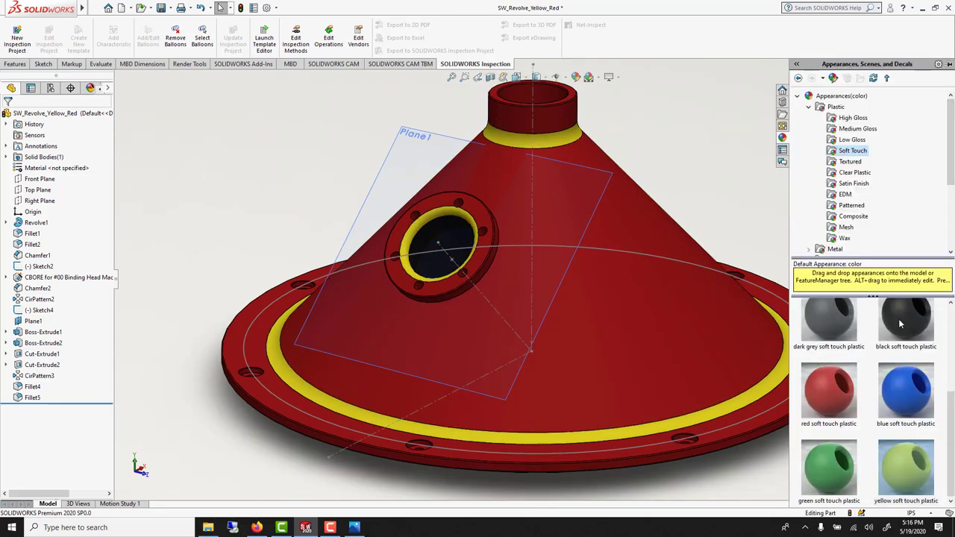
pyautogui.moveTo(899, 323); pyautogui.dragTo(483, 214)
pyautogui.click(484, 210)
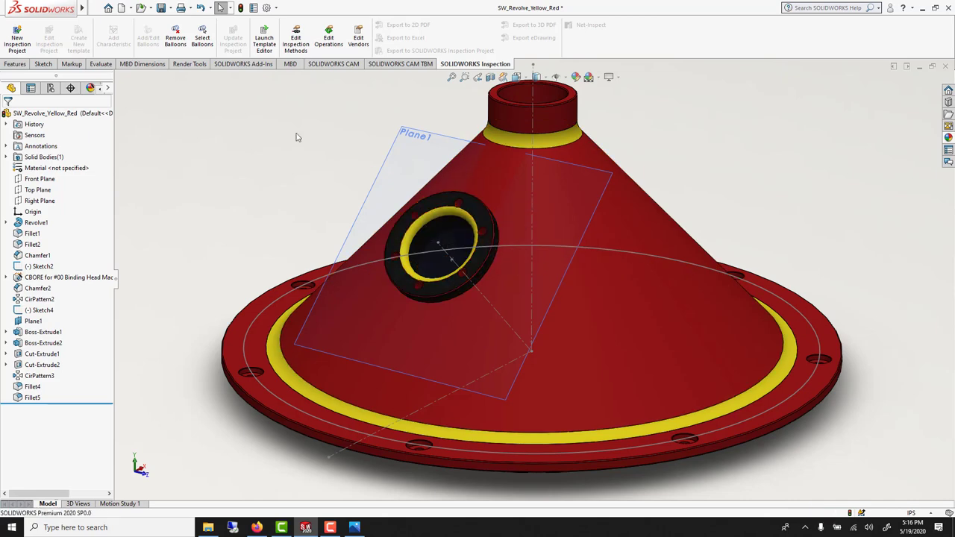
# - Apply white soft touch plastic to the outer chamfer at the top of the neck
pyautogui.scroll(-10, 570, 132)
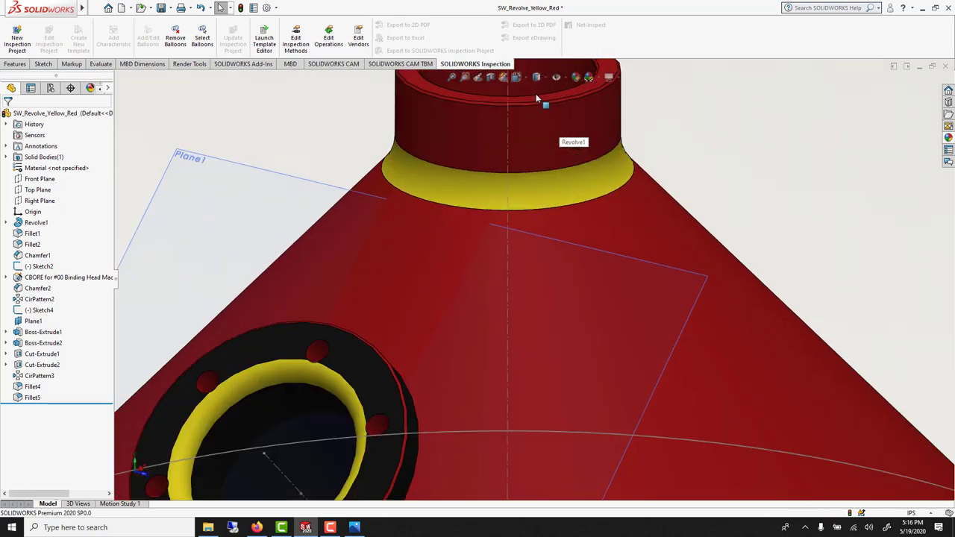
pyautogui.scroll(-1, 536, 109)
pyautogui.keyDown('ctrl'); pyautogui.moveTo(528, 125); pyautogui.dragTo(525, 195, button='middle'); pyautogui.keyUp('ctrl')
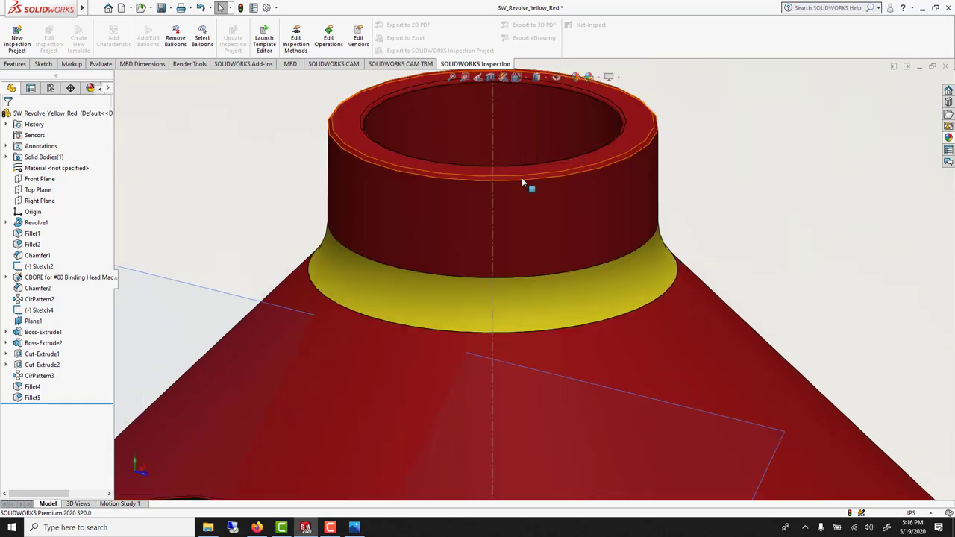
pyautogui.click(948, 138)
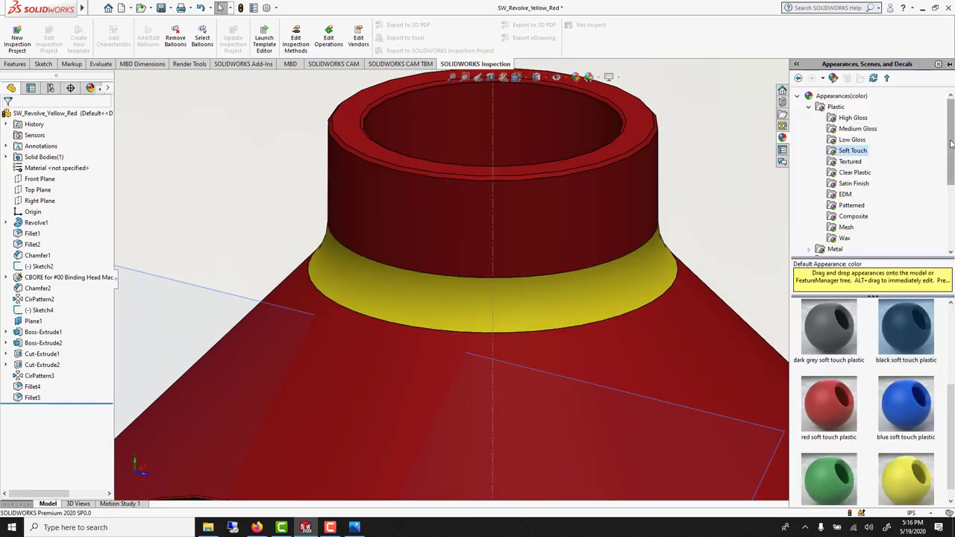
pyautogui.scroll(3, 872, 368)
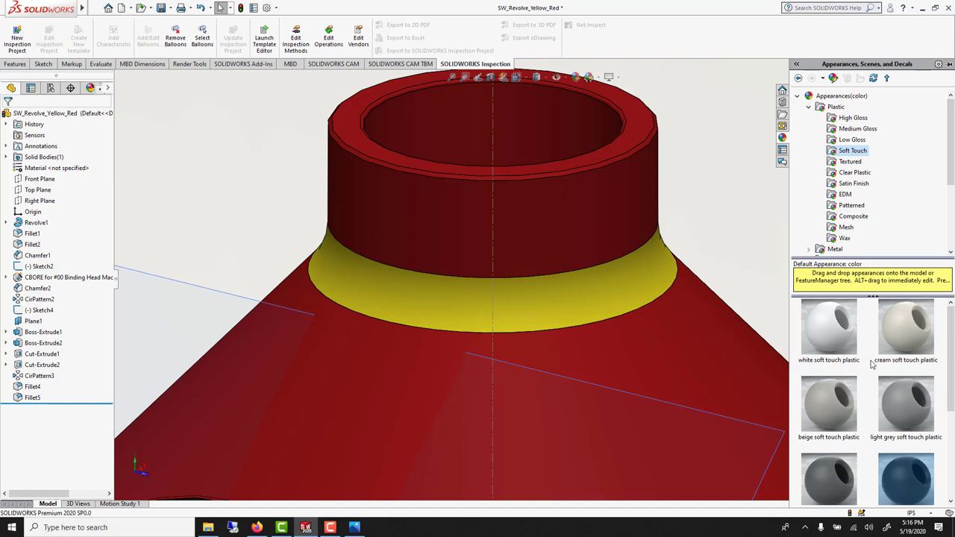
pyautogui.click(833, 334)
pyautogui.moveTo(826, 330); pyautogui.dragTo(577, 170)
pyautogui.click(637, 166)
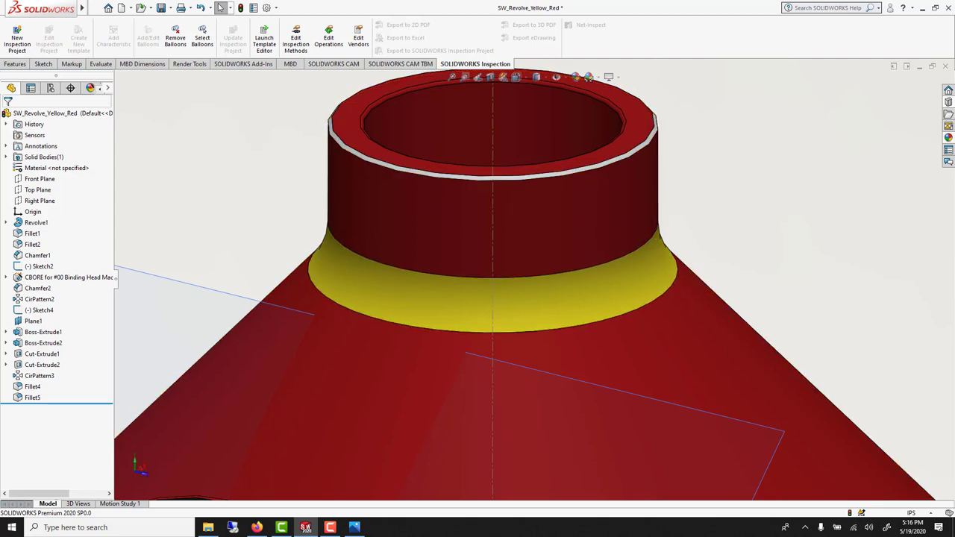
# - Apply white soft touch plastic to the inner chamfer of the neck's opening
pyautogui.click(948, 137)
pyautogui.moveTo(834, 335); pyautogui.dragTo(625, 119)
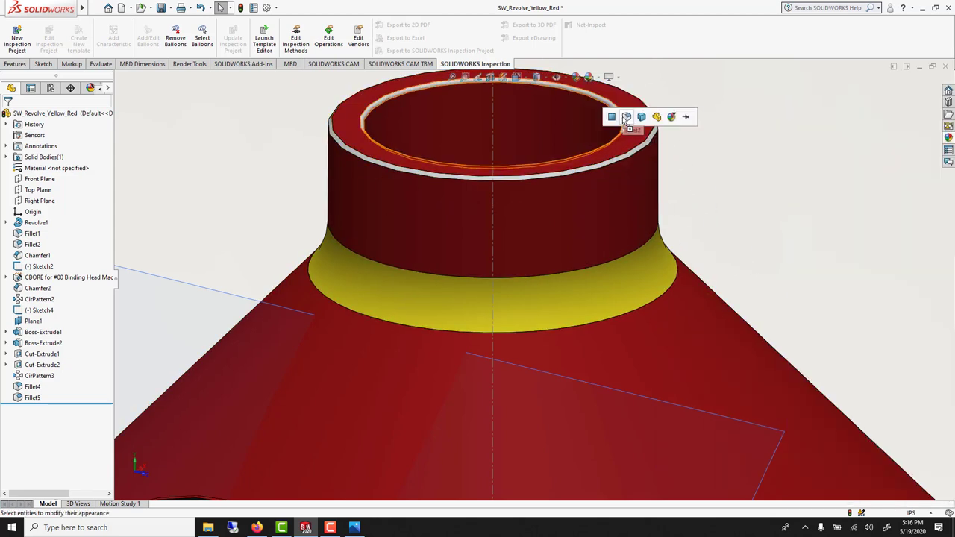
pyautogui.click(624, 118)
# - Apply white soft touch plastic to the bolt-hole chamfers on the side flange
pyautogui.scroll(-3, 563, 340)
pyautogui.scroll(5, 555, 359)
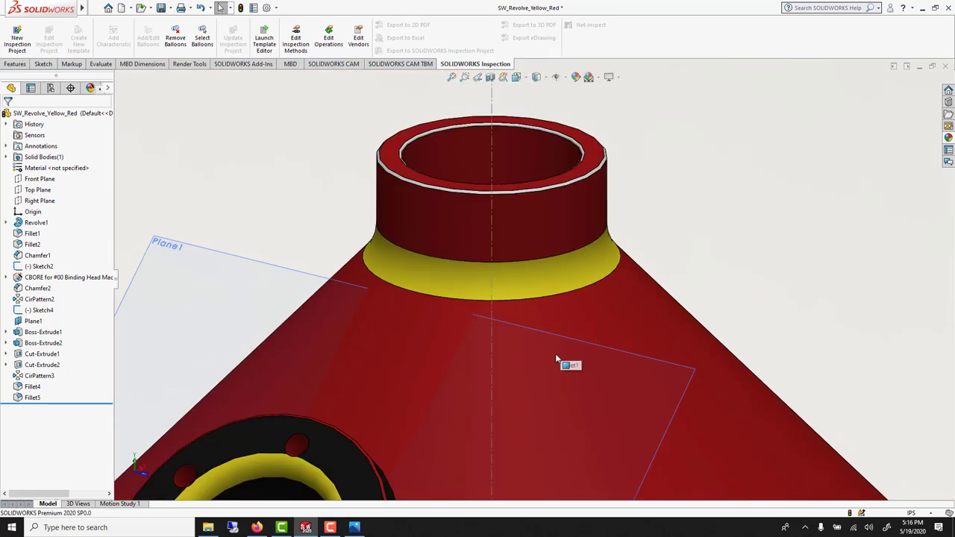
pyautogui.scroll(3, 552, 362)
pyautogui.scroll(-7, 546, 363)
pyautogui.scroll(1, 575, 358)
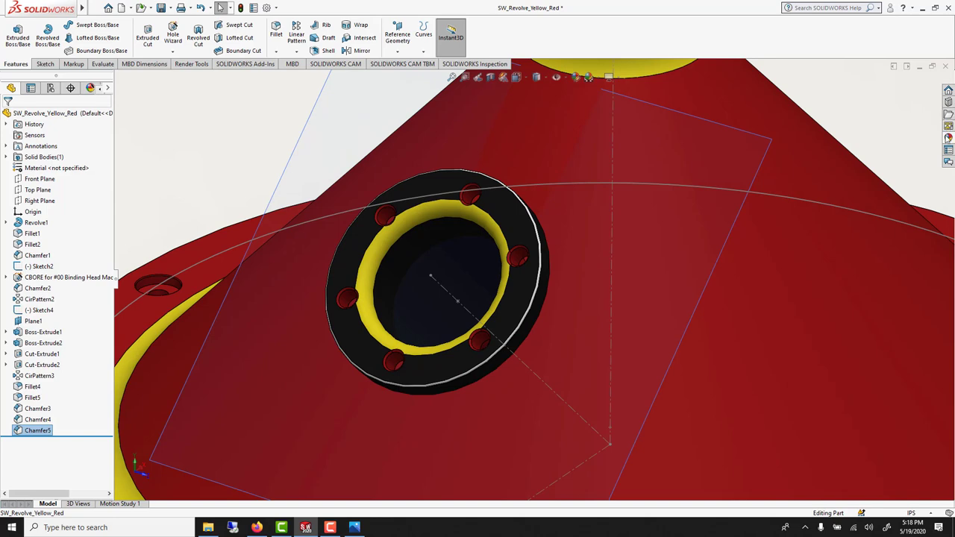
pyautogui.click(948, 137)
pyautogui.moveTo(829, 333); pyautogui.dragTo(462, 201)
# - Apply white soft touch plastic to the base flange's outer chamfer and its circular pattern of counterbored holes
pyautogui.scroll(-2, 463, 214)
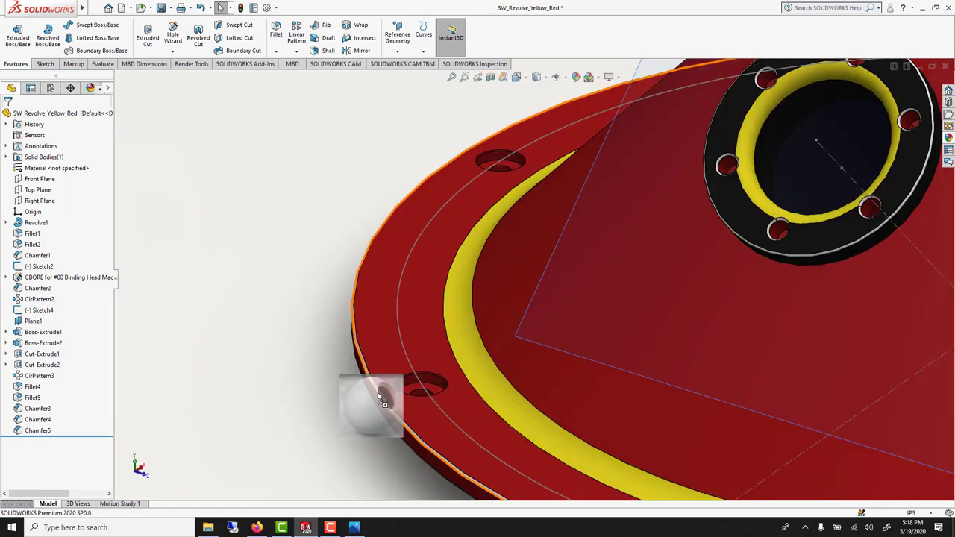
pyautogui.moveTo(384, 397); pyautogui.dragTo(405, 382)
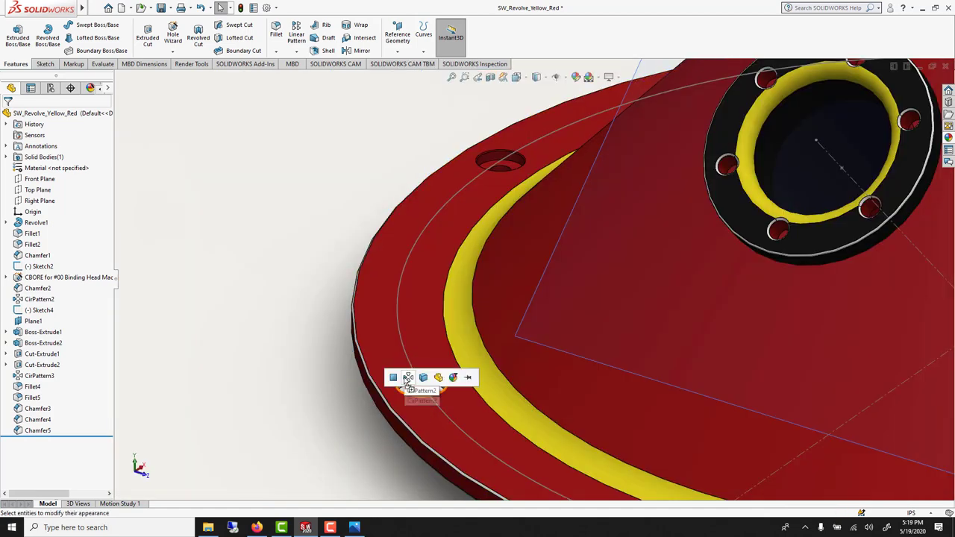
pyautogui.click(407, 378)
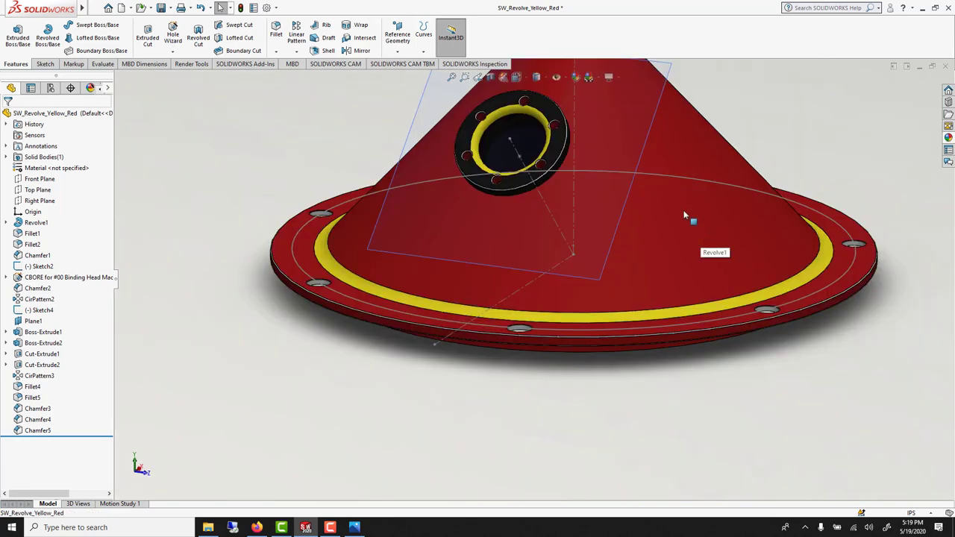
# - Frame the whole cone from slightly above and render it in the PhotoView 360 preview window
pyautogui.scroll(-1, 684, 215)
pyautogui.moveTo(684, 215); pyautogui.dragTo(675, 183, button='middle')
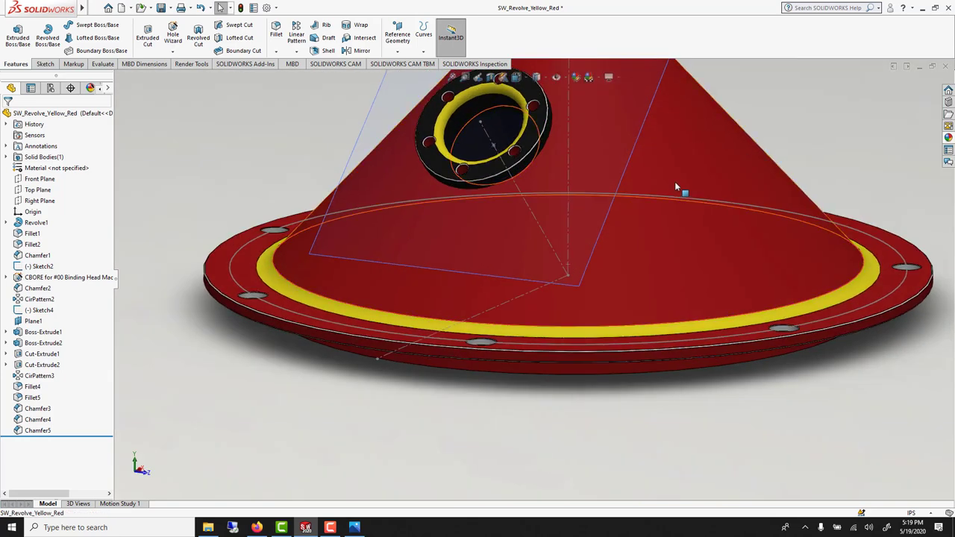
pyautogui.scroll(5, 674, 182)
pyautogui.scroll(4, 575, 188)
pyautogui.scroll(-2, 619, 216)
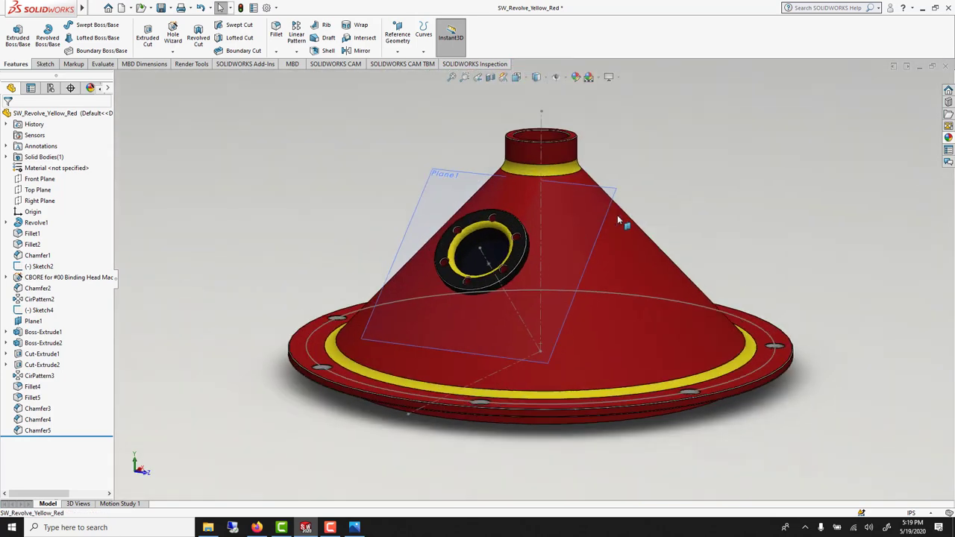
pyautogui.moveTo(614, 236); pyautogui.dragTo(606, 262, button='middle')
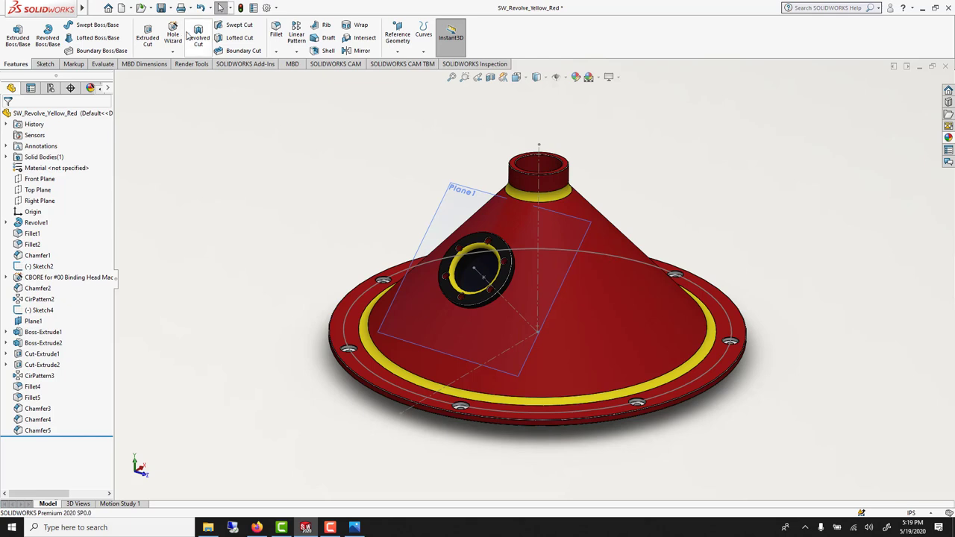
pyautogui.click(191, 63)
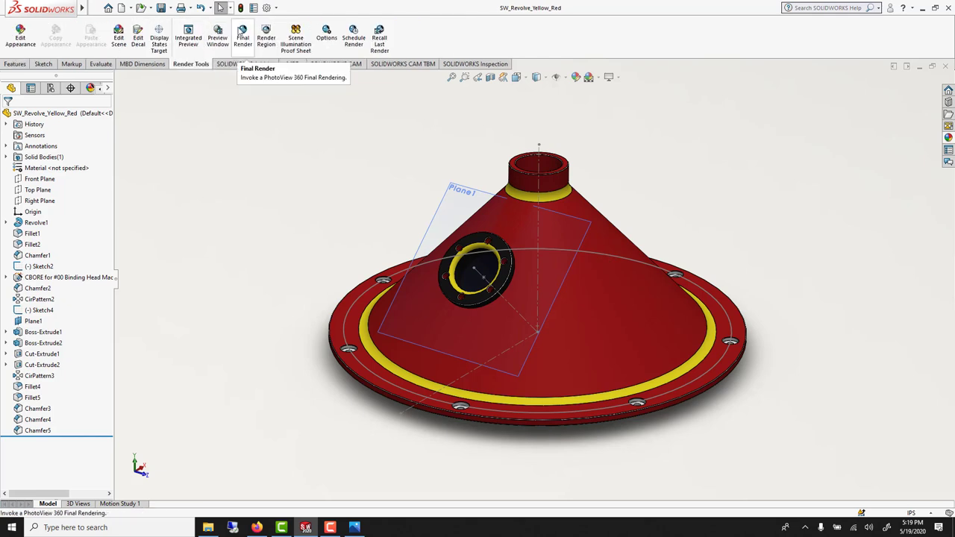
pyautogui.click(220, 37)
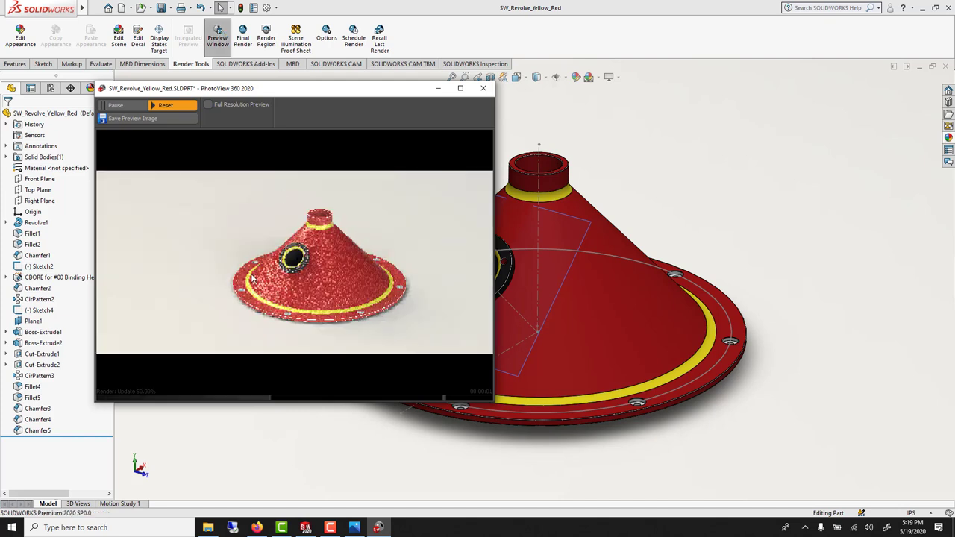
pyautogui.click(562, 300)
pyautogui.scroll(-2, 563, 300)
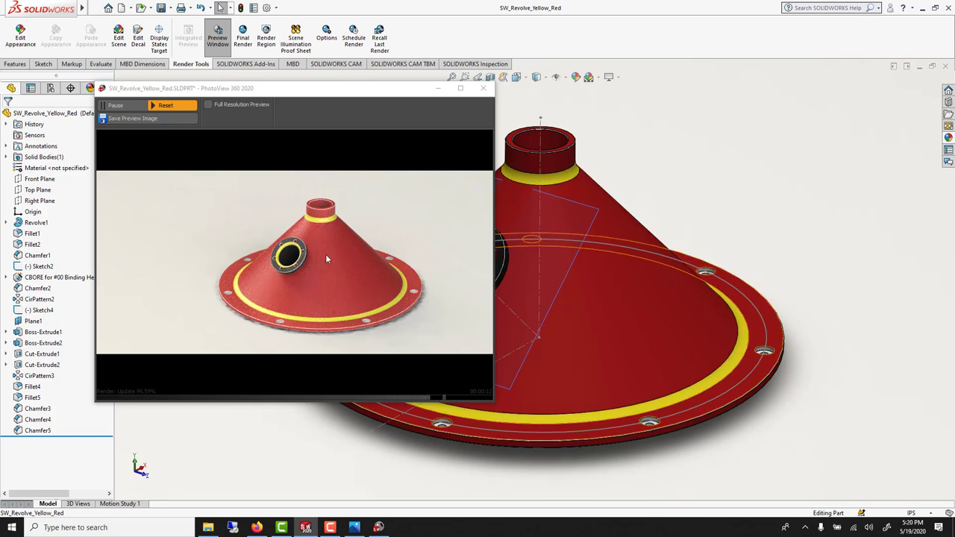
# - Open the scene for editing and try the floor's flip settings, reversing the floor offset direction and restoring it
pyautogui.click(118, 39)
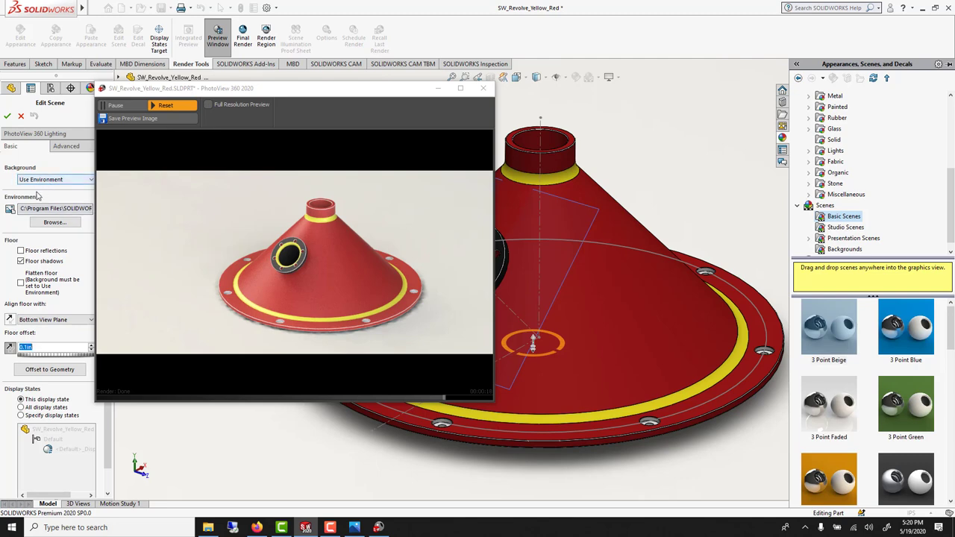
pyautogui.click(11, 319)
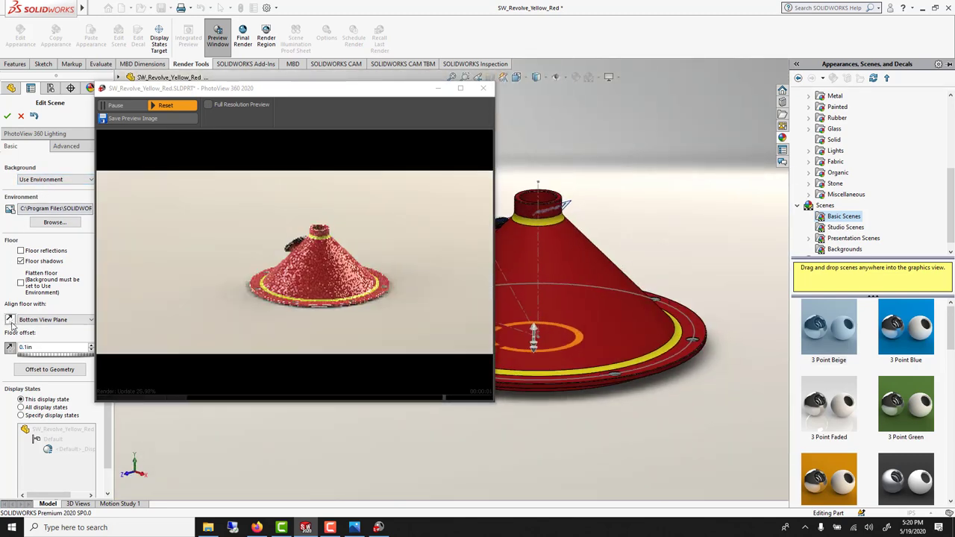
pyautogui.click(10, 347)
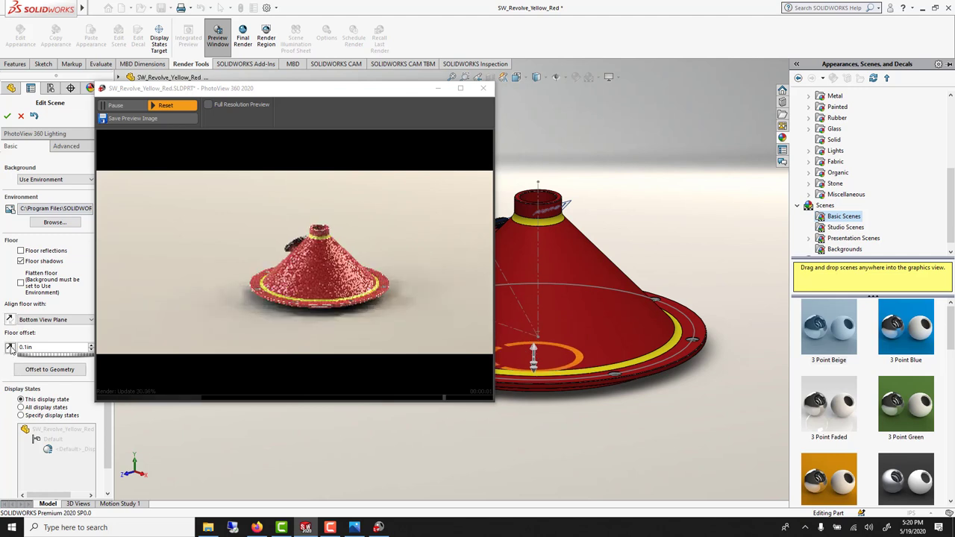
pyautogui.click(10, 347)
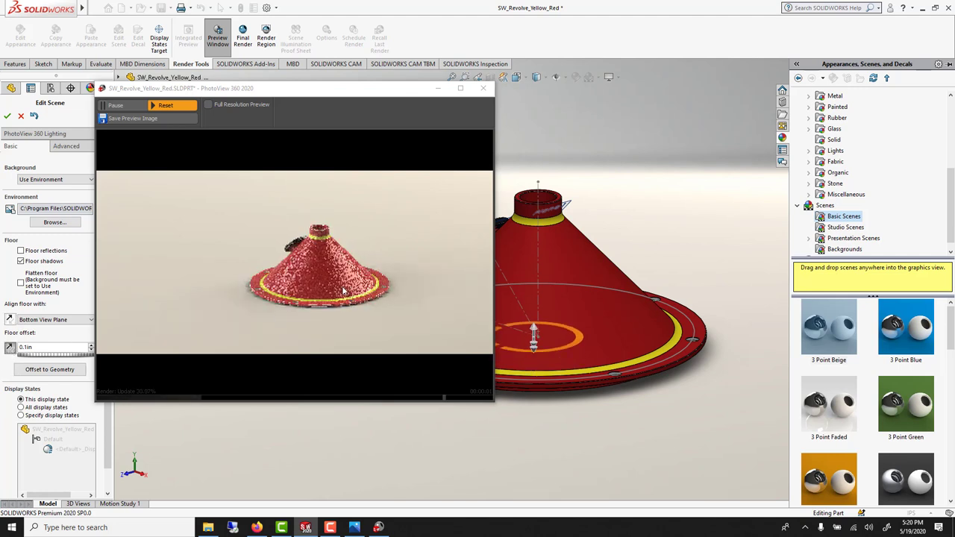
# - Set the scene's environment rotation to 72 degrees, check the lighting on the cone from a raised view, and accept the scene
pyautogui.click(66, 146)
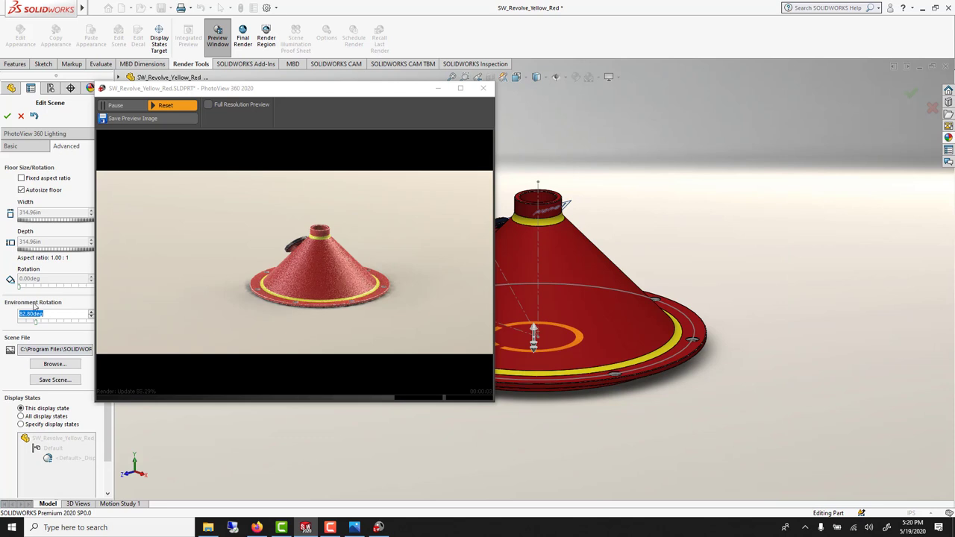
pyautogui.moveTo(36, 320); pyautogui.dragTo(43, 325)
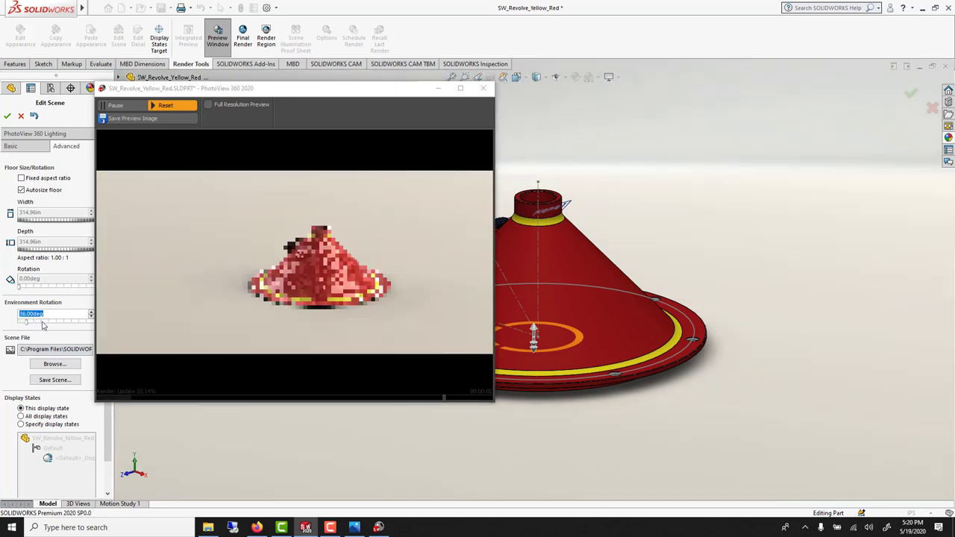
pyautogui.click(42, 325)
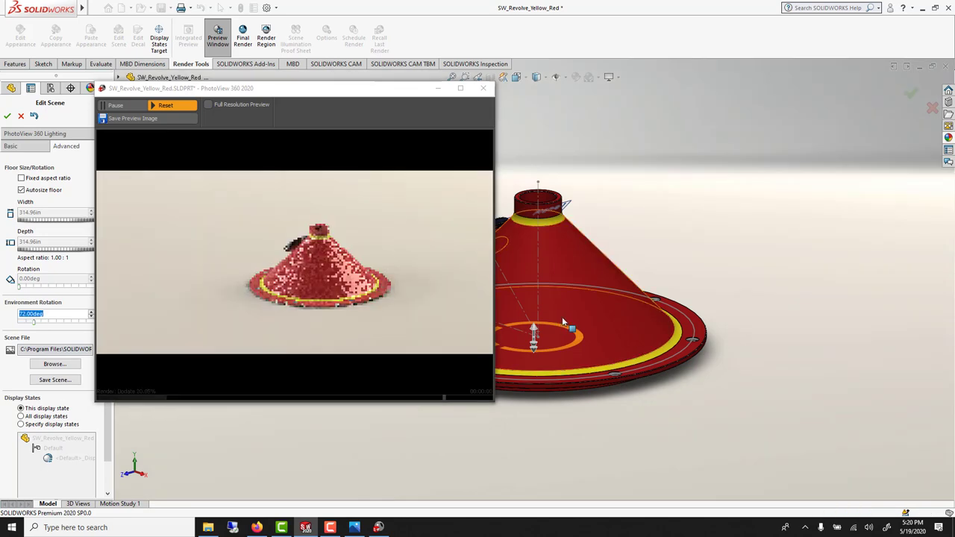
pyautogui.moveTo(563, 322); pyautogui.dragTo(731, 335, button='middle')
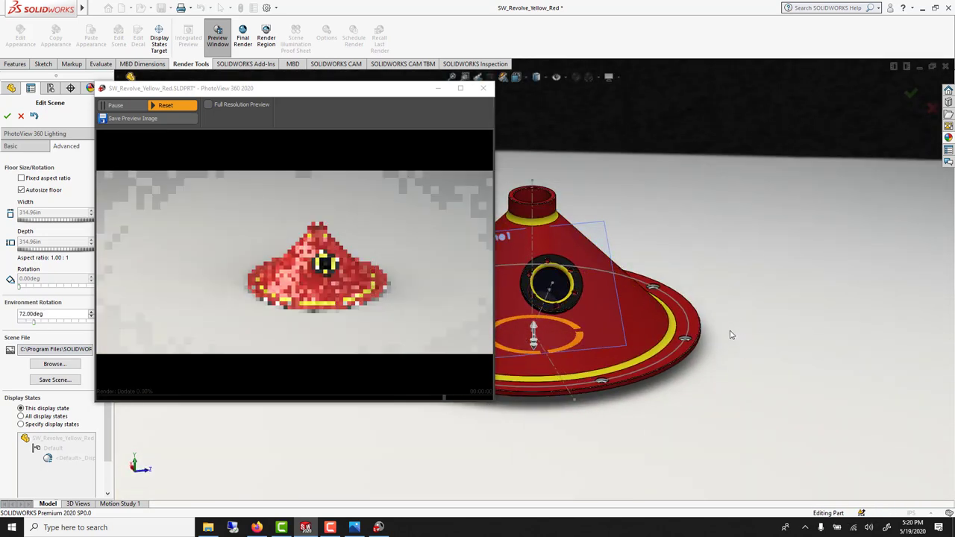
pyautogui.scroll(-2, 687, 319)
pyautogui.moveTo(653, 301); pyautogui.dragTo(567, 321, button='middle')
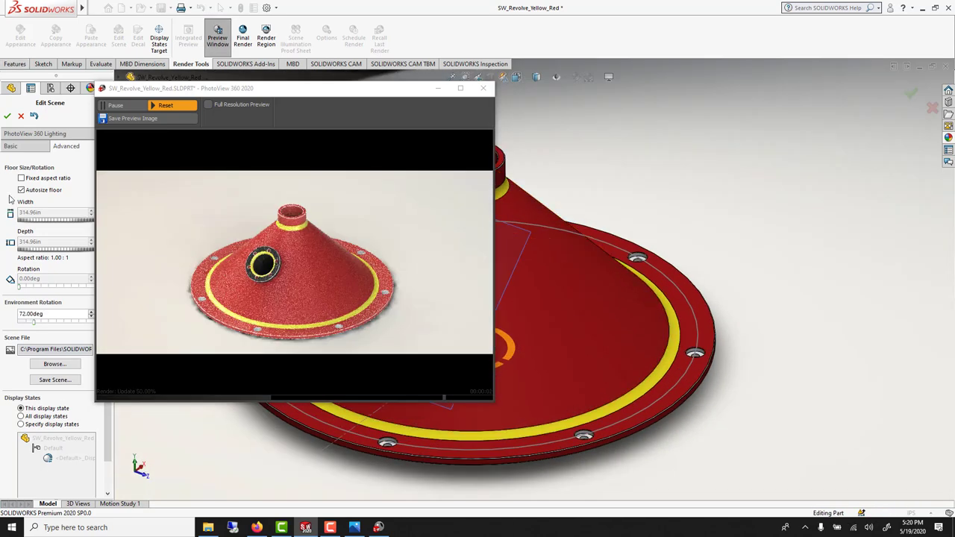
pyautogui.click(608, 77)
pyautogui.click(630, 92)
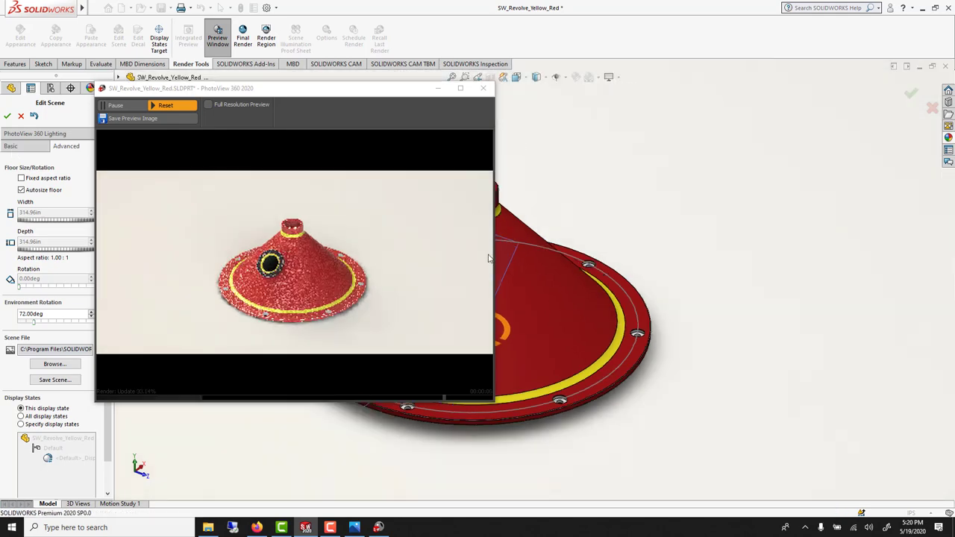
pyautogui.click(8, 116)
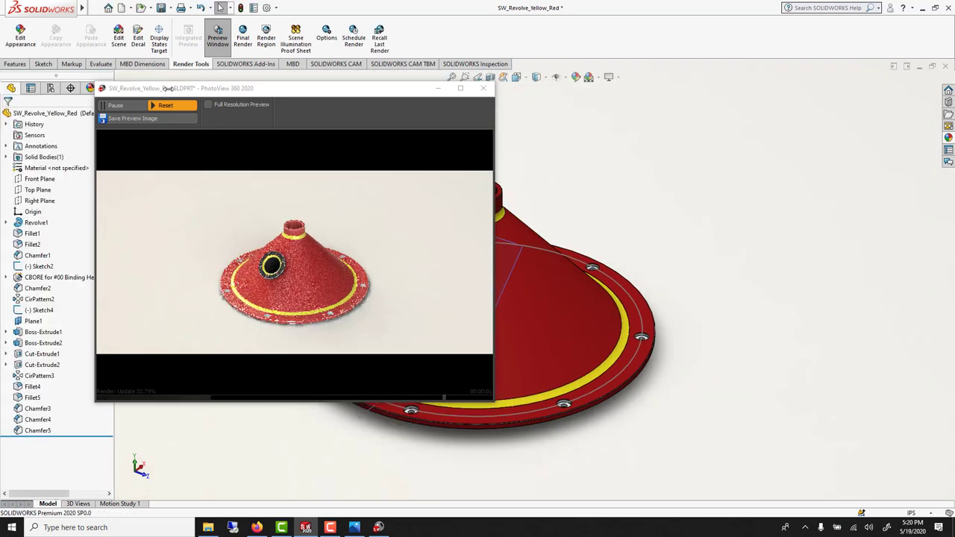
# - Review the PhotoView 360 output image, render quality and contour rendering options and accept them
pyautogui.moveTo(182, 129); pyautogui.dragTo(197, 183)
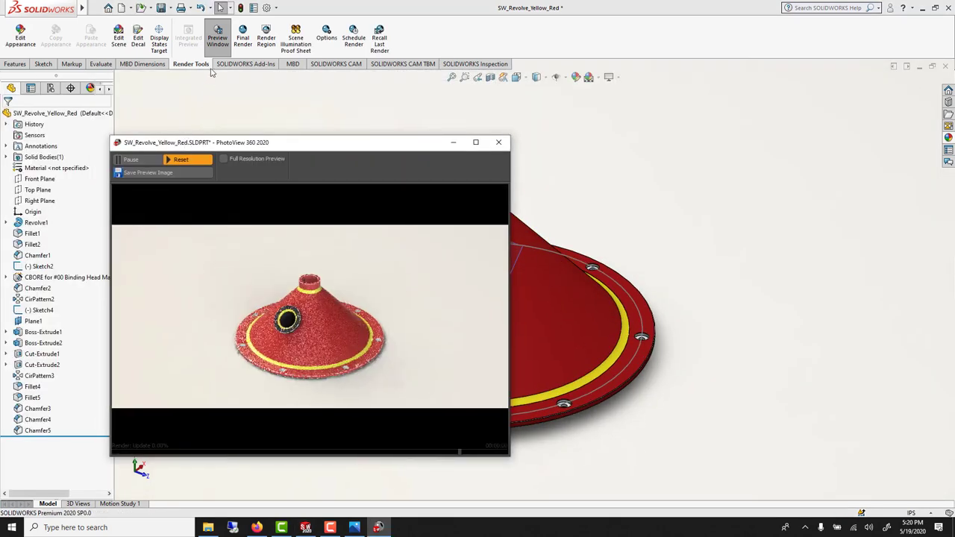
pyautogui.click(328, 39)
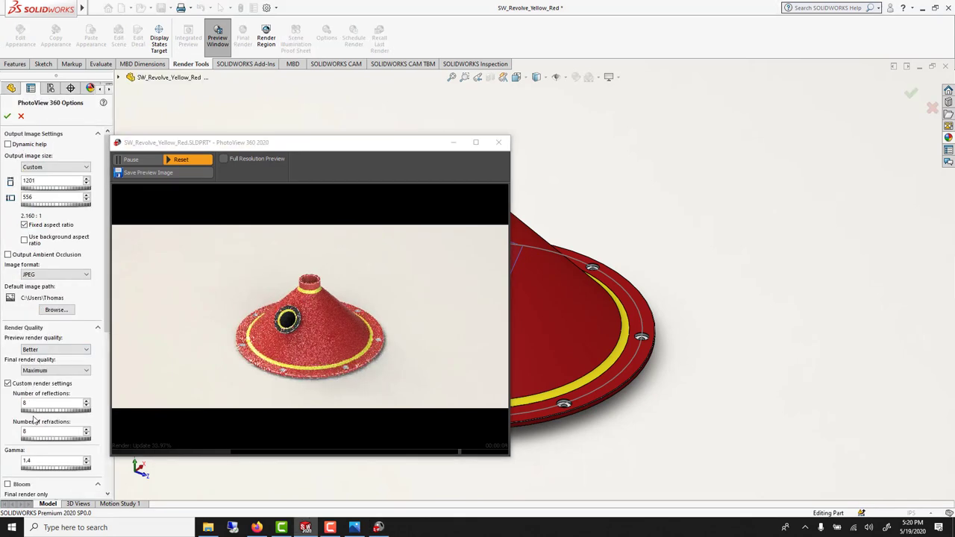
pyautogui.scroll(-8, 90, 245)
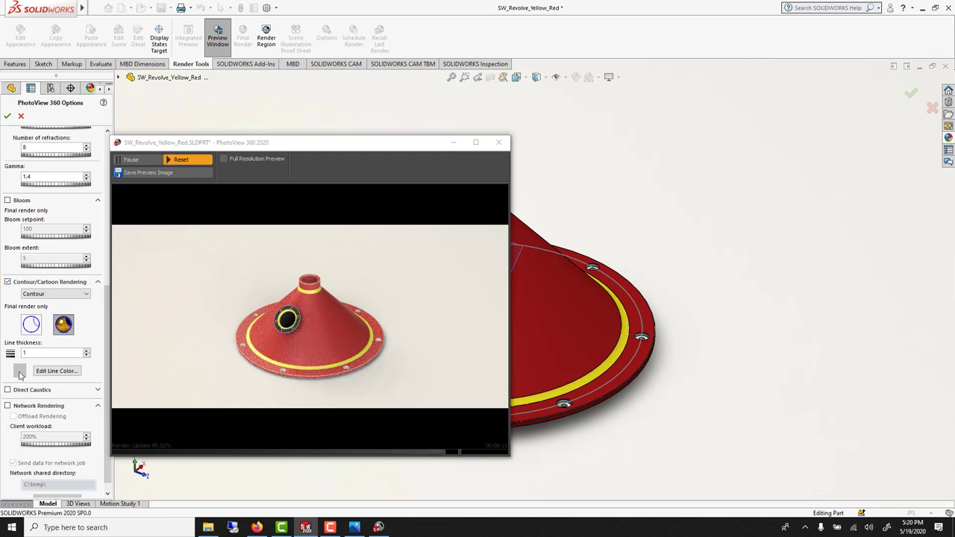
pyautogui.click(7, 116)
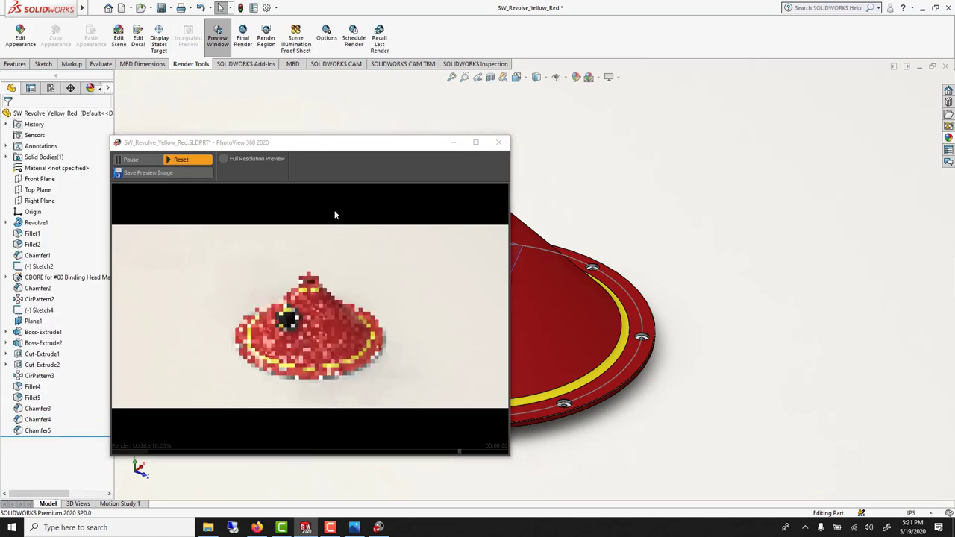
# - Close the preview window and produce the final render of the cone
pyautogui.click(498, 142)
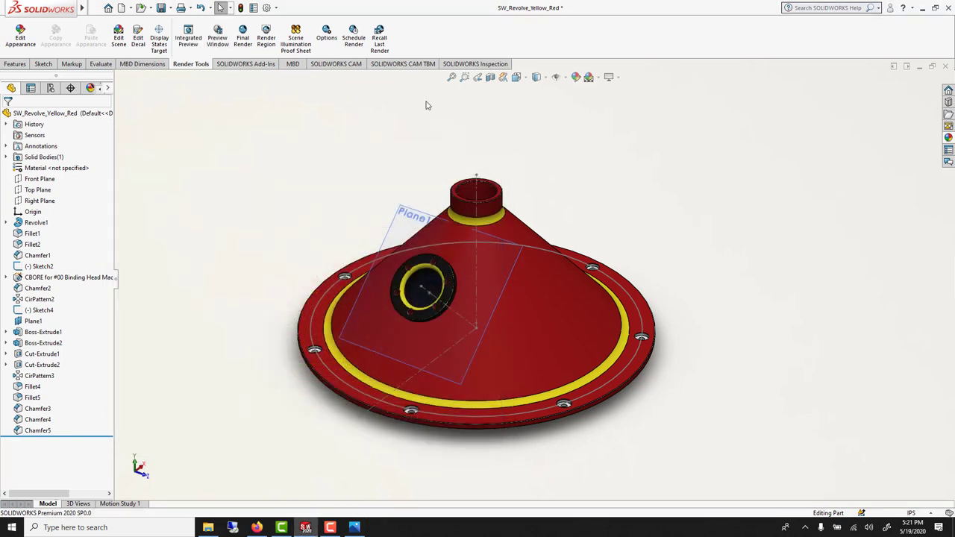
pyautogui.click(244, 35)
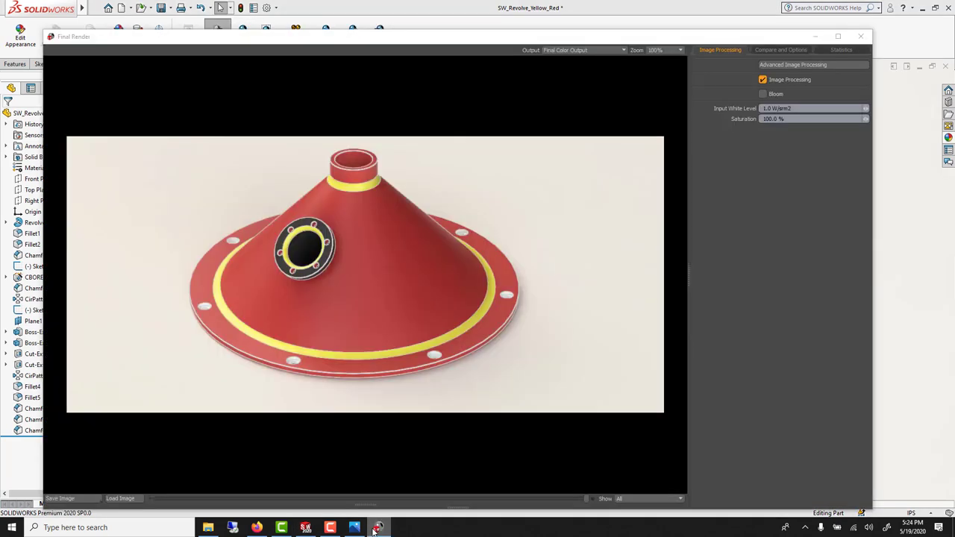